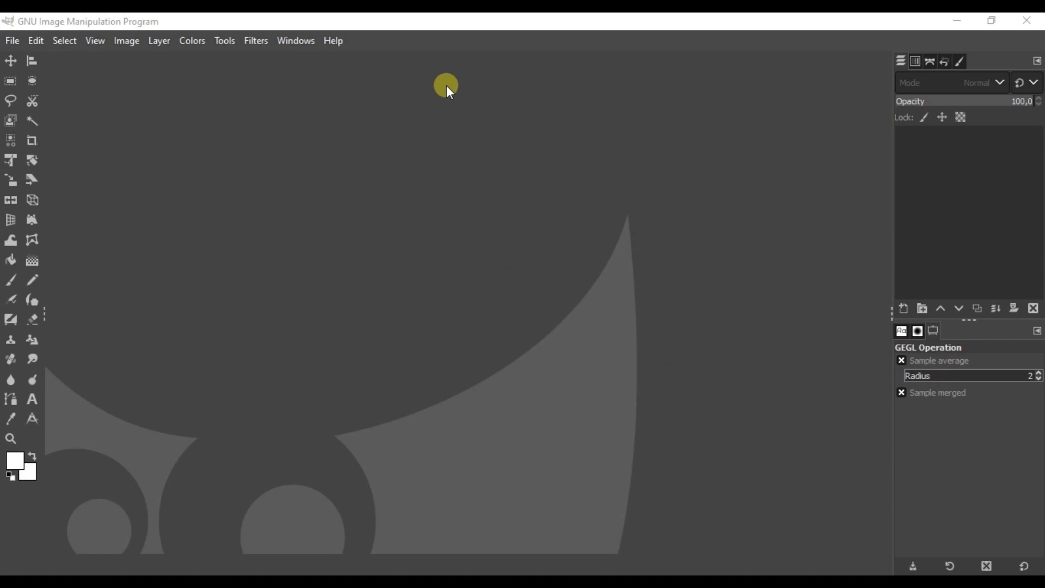
- Create a new white RGB image 2362 px wide and 2598 px high at 300 pixels/in
left_click(10, 41)
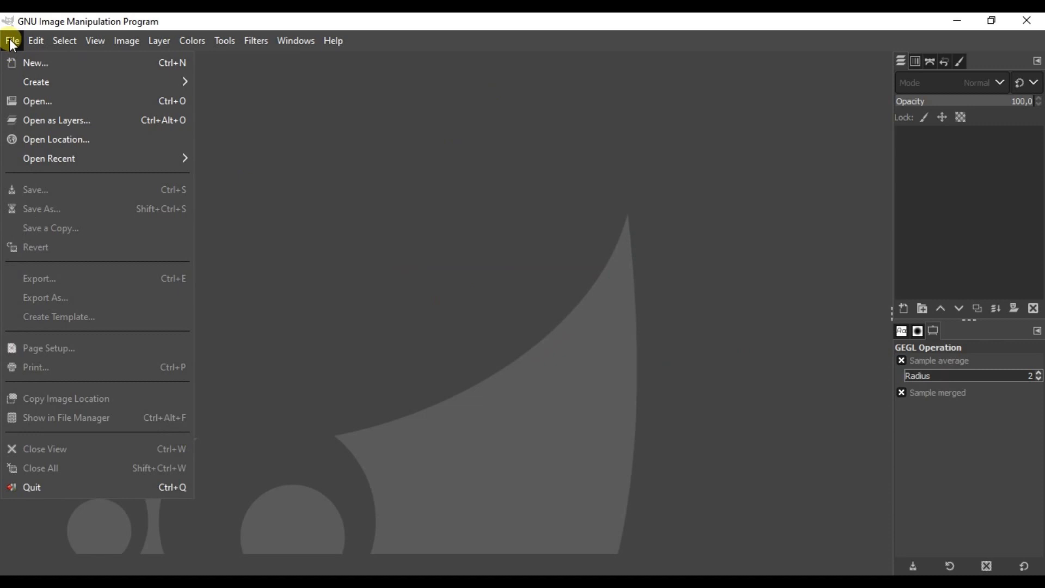
left_click(60, 65)
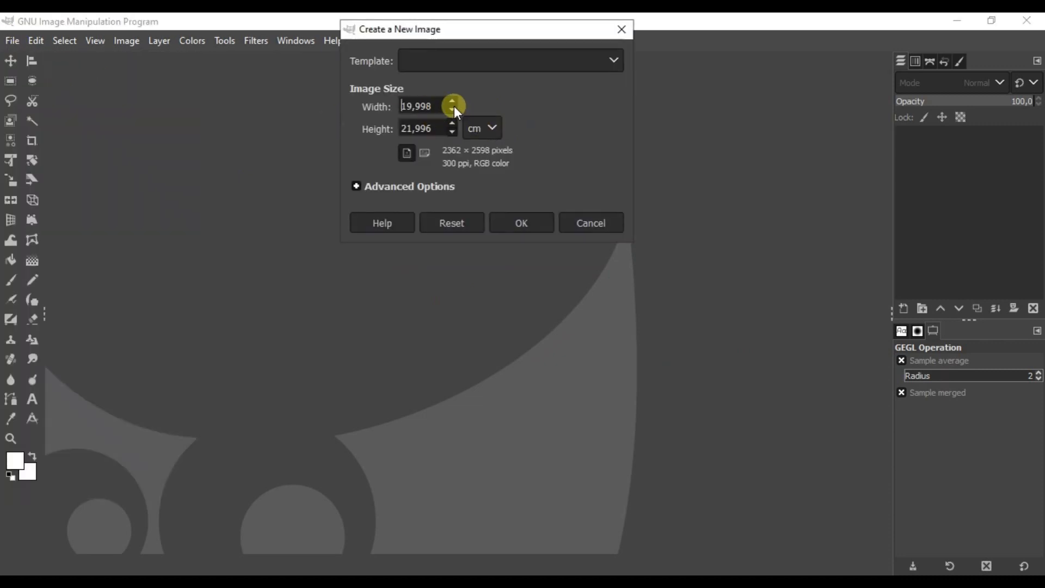
left_click(474, 128)
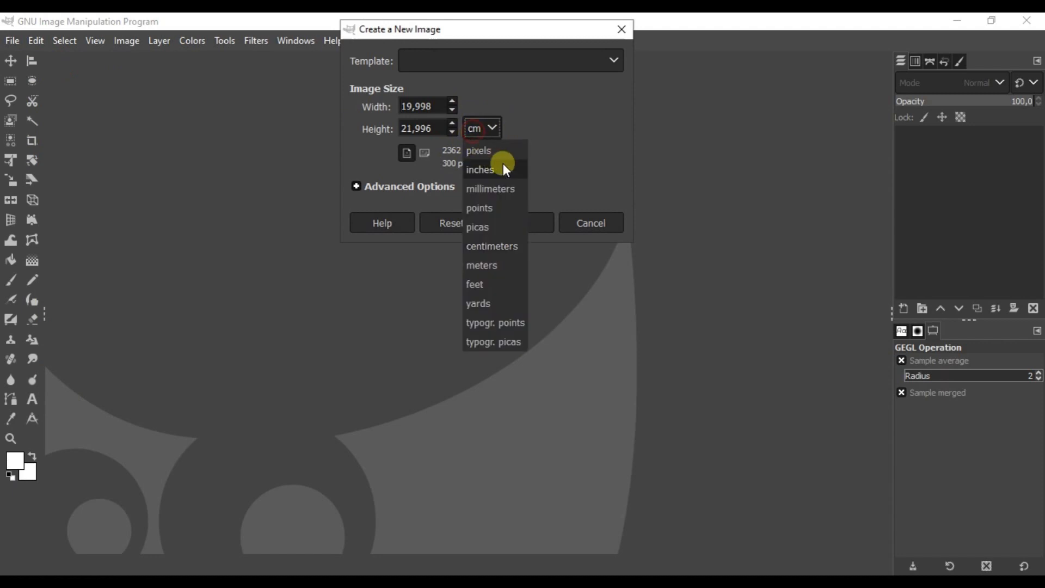
left_click(498, 149)
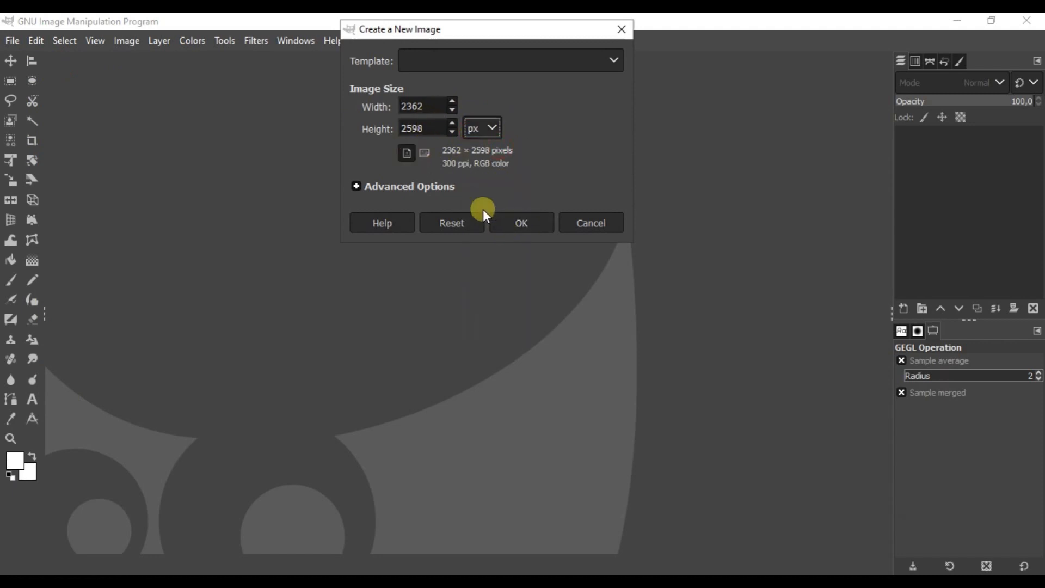
double_click(433, 106)
left_click(422, 187)
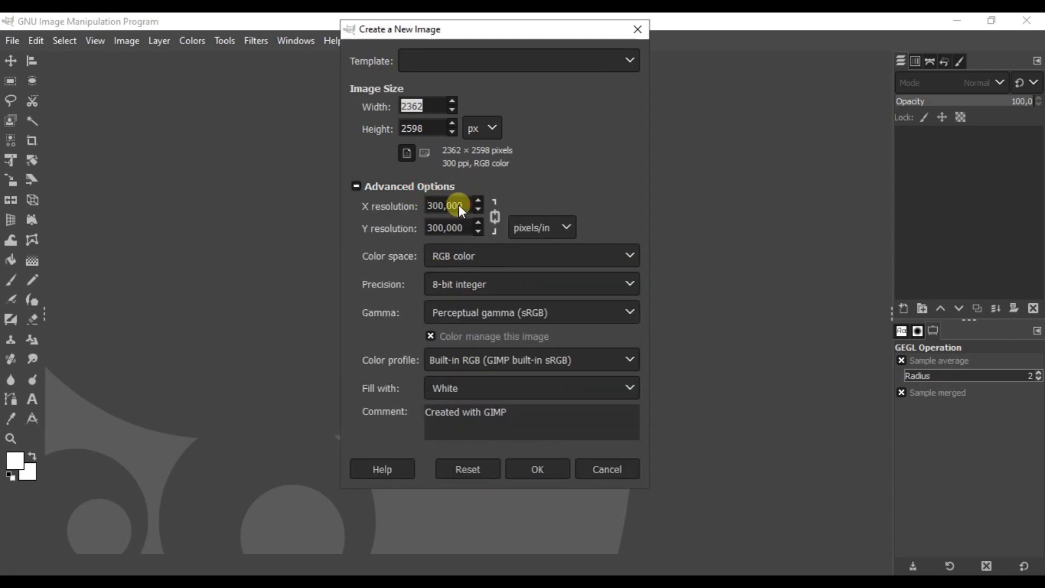
left_click_drag(461, 207, 424, 211)
left_click(520, 469)
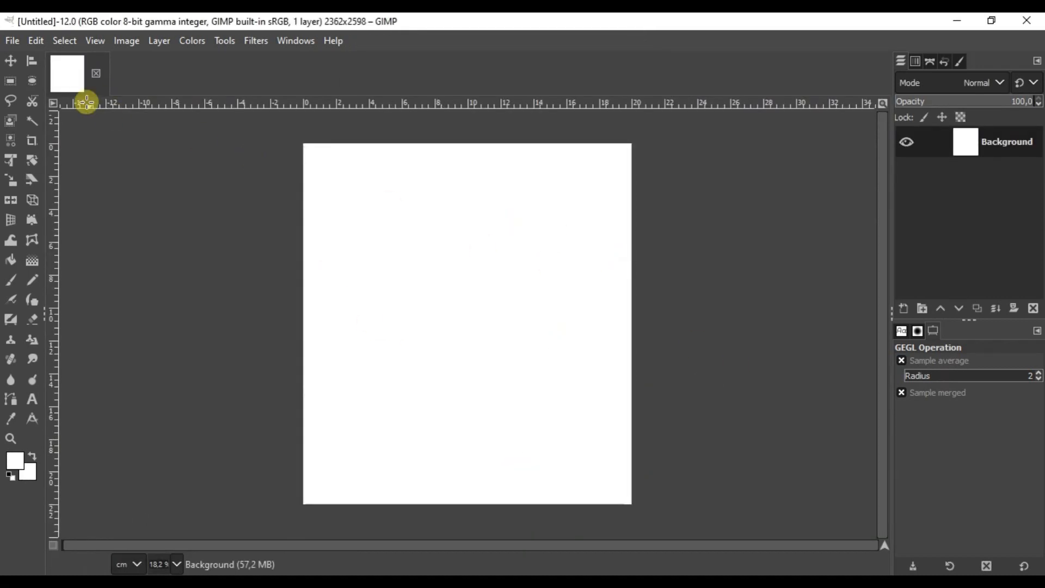
- Add the cutout photo of the suited man from the wizard folder to the image as a new layer
left_click(10, 60)
left_click(203, 281)
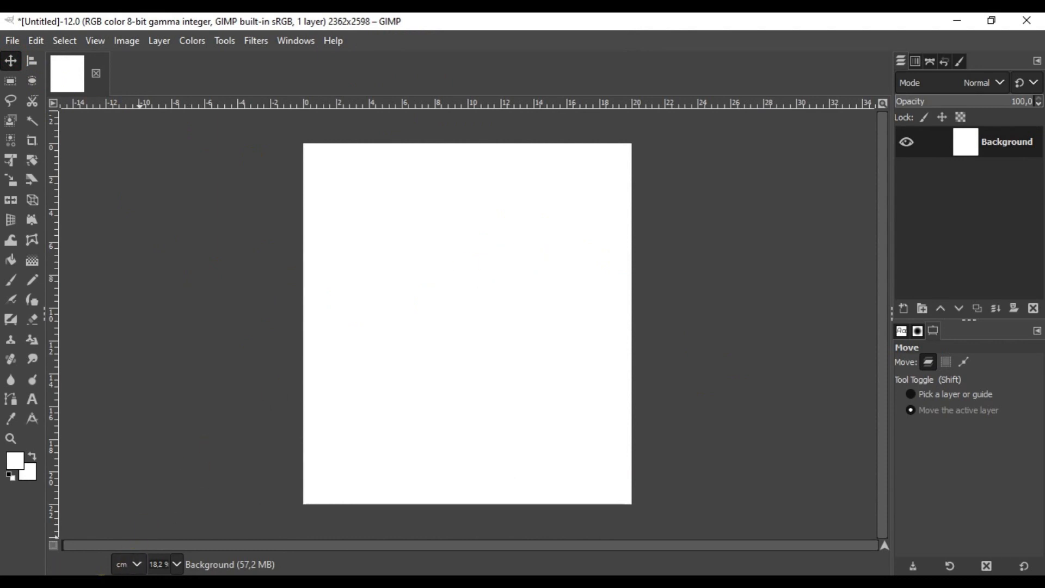
left_click(86, 532)
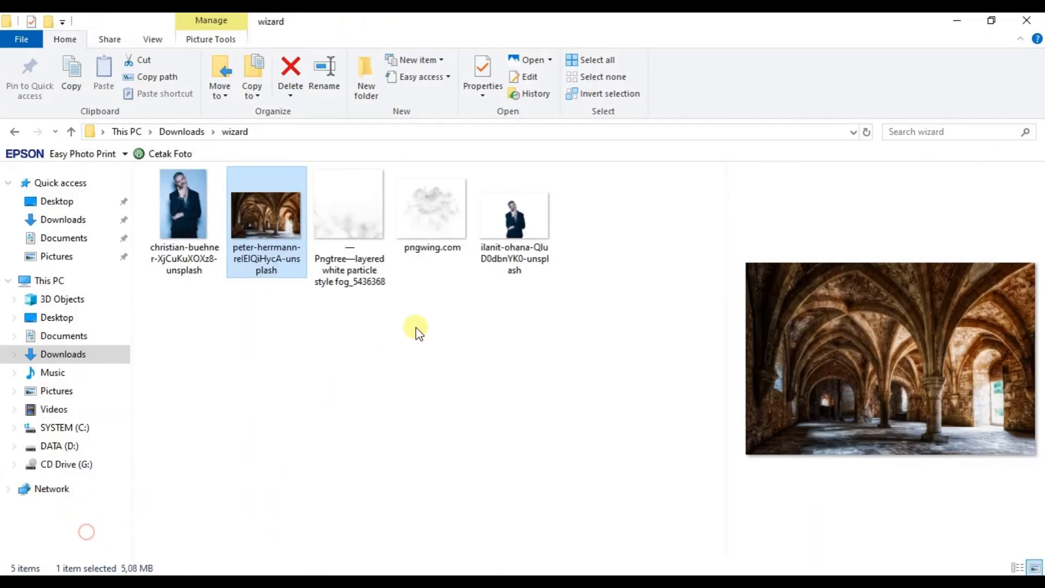
left_click(179, 217)
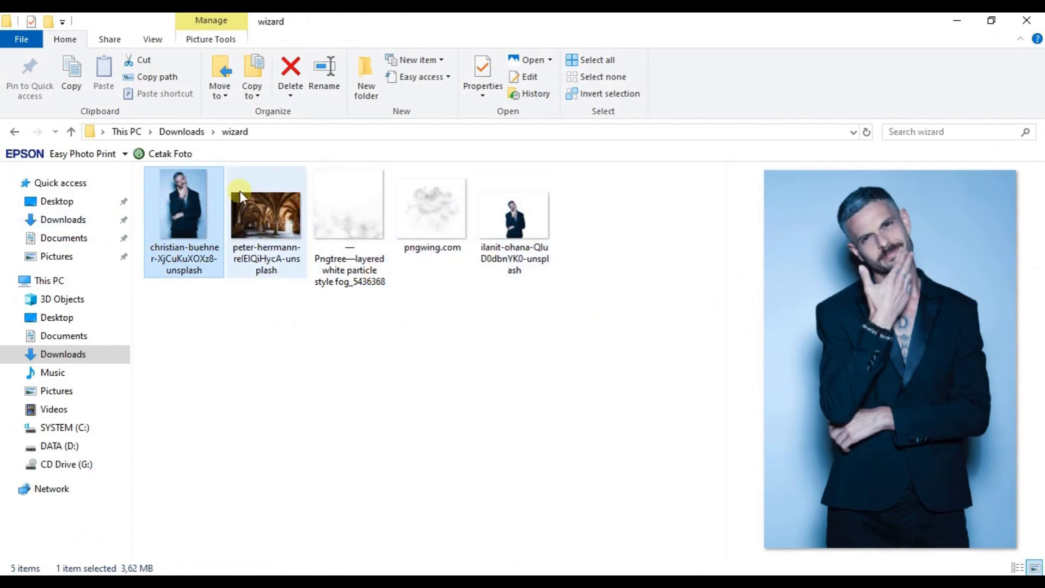
left_click(483, 209)
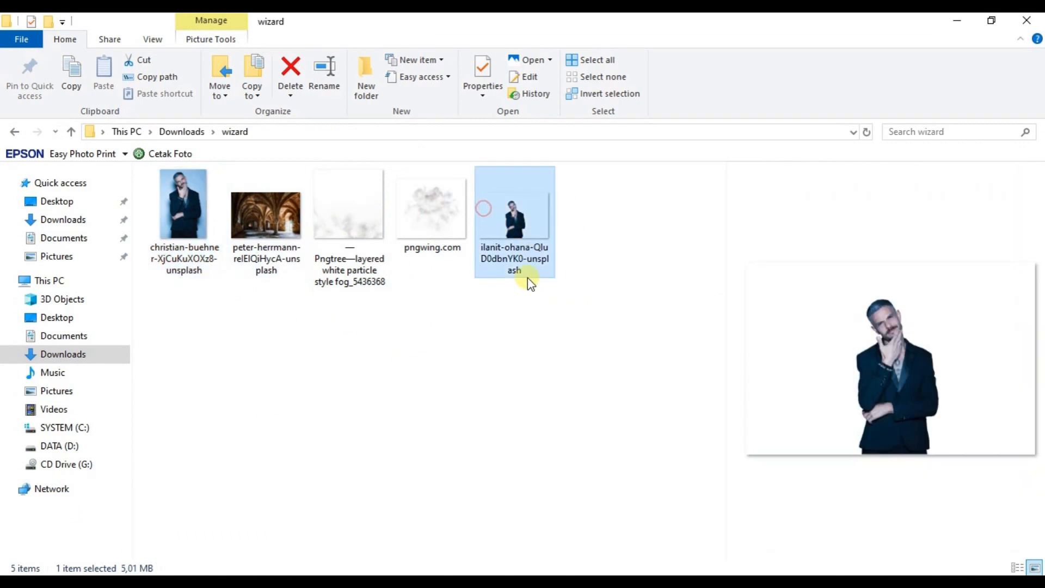
left_click_drag(528, 209, 478, 306)
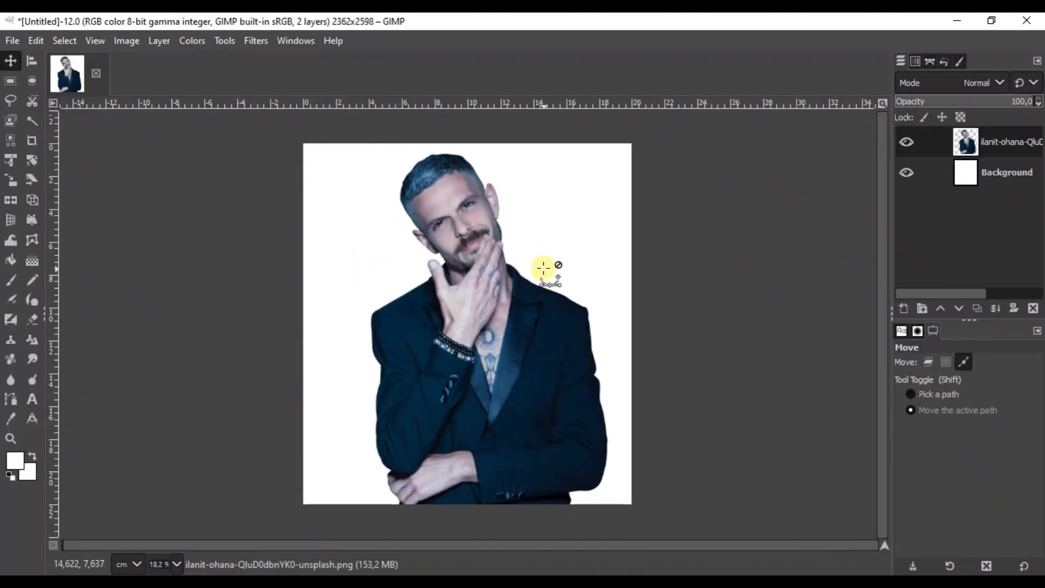
- Scale the man's layer down with Unified Transform to about 70% and place him centrally along the canvas's lower edge
left_click(10, 160)
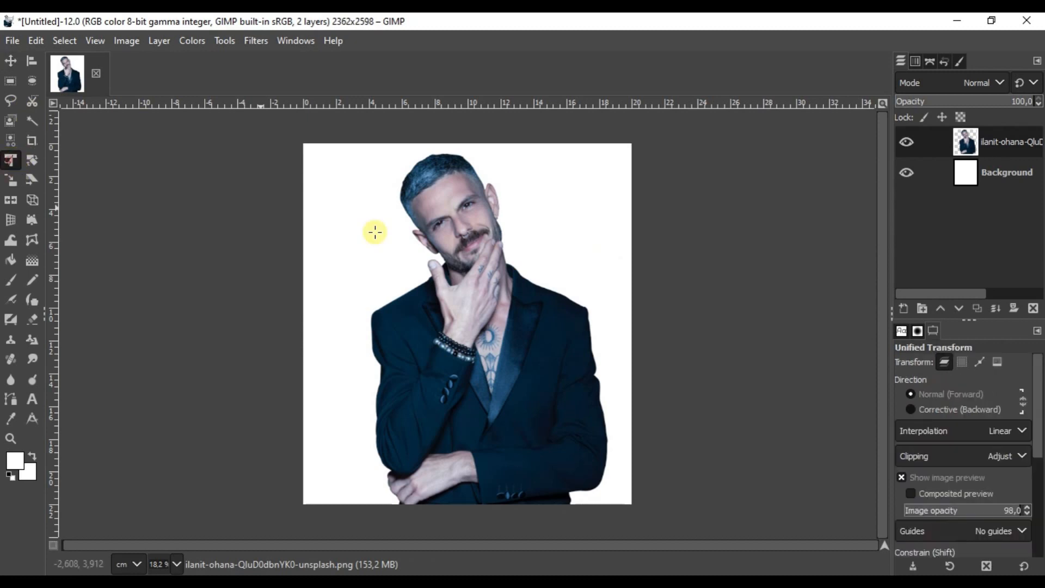
left_click(470, 231)
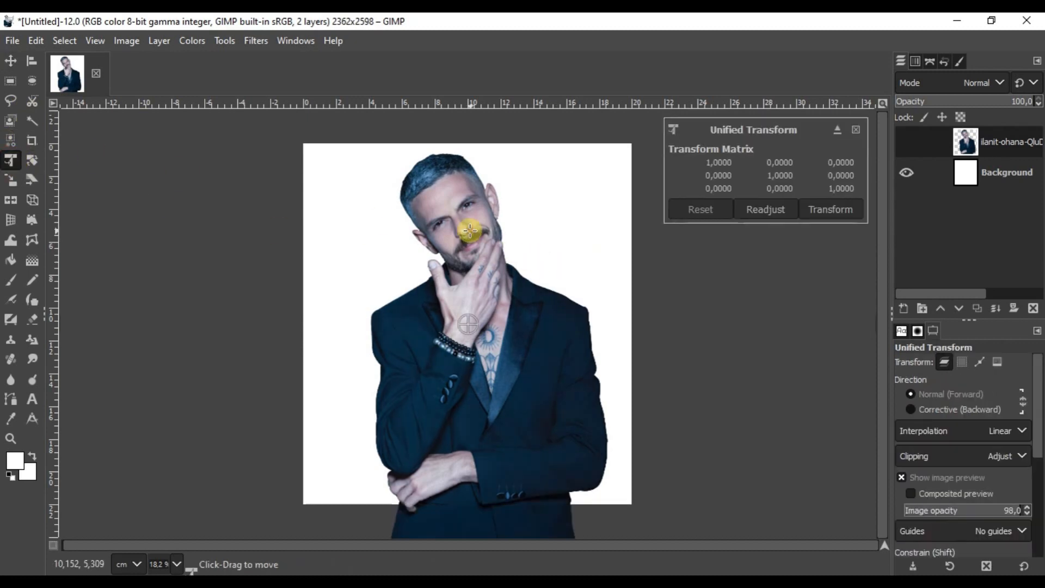
scroll(470, 231, "down", 1)
scroll(431, 207, "down", 1)
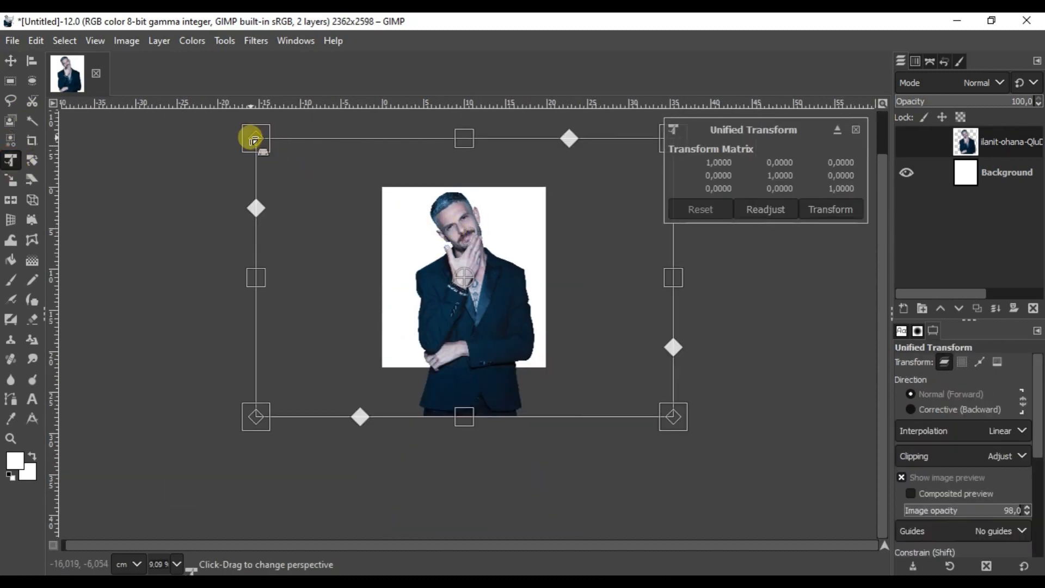
left_click_drag(248, 133, 354, 282)
scroll(508, 343, "up", 1)
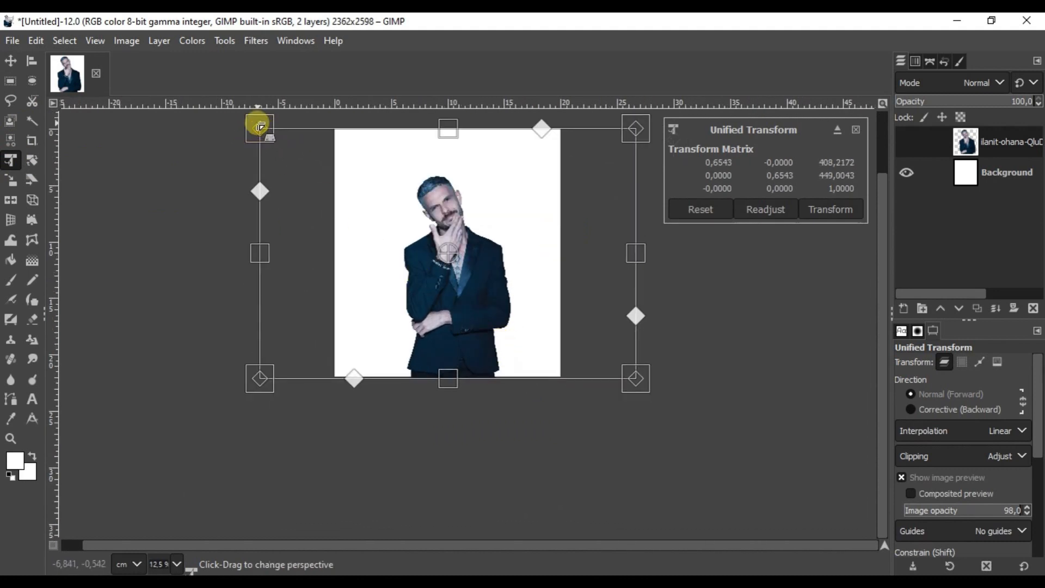
left_click_drag(250, 116, 233, 101)
left_click_drag(464, 318, 474, 311)
left_click(853, 209)
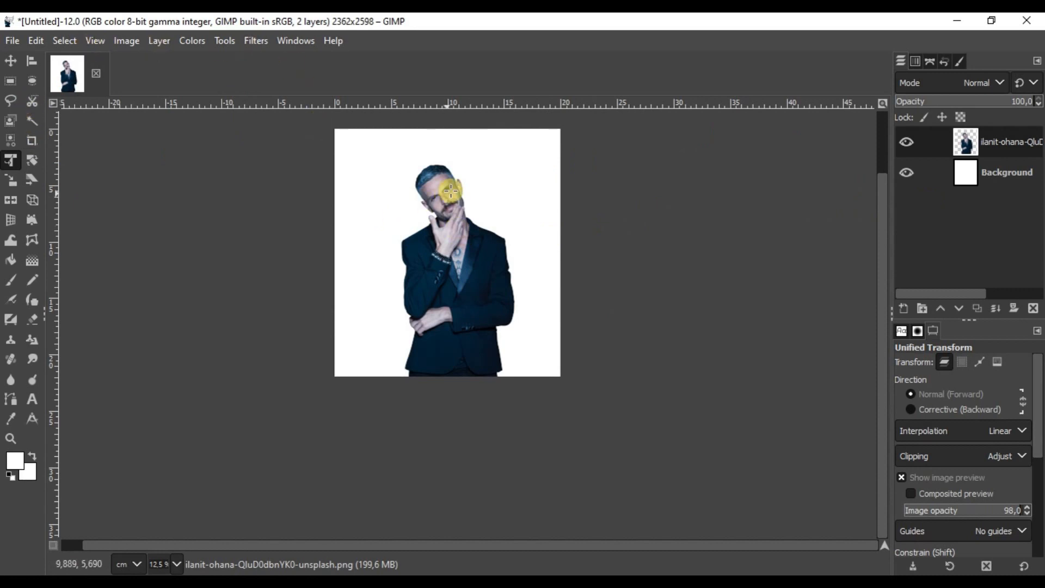
- Crop the man's layer to its content
left_click(160, 41)
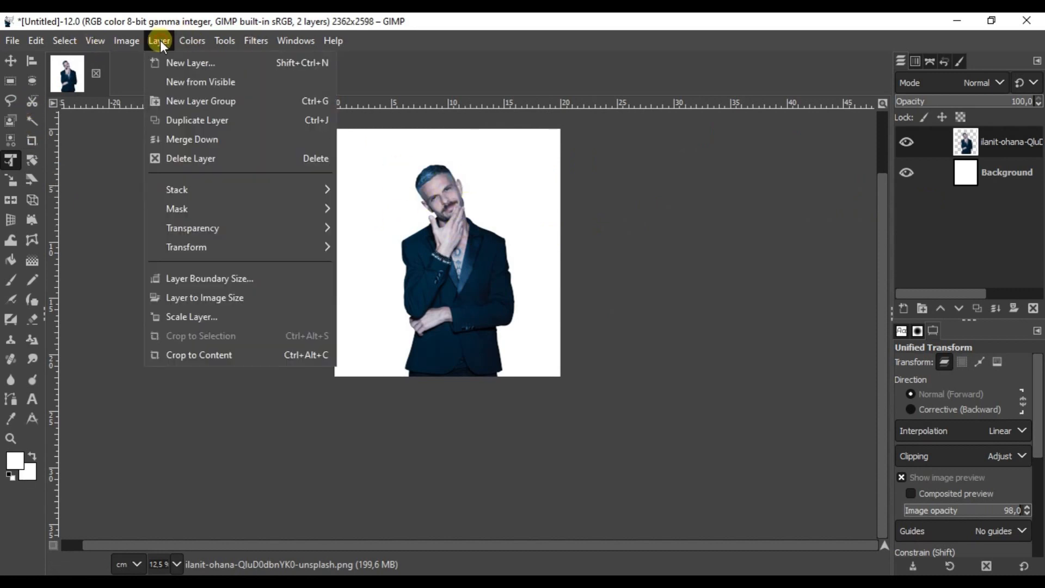
left_click(308, 354)
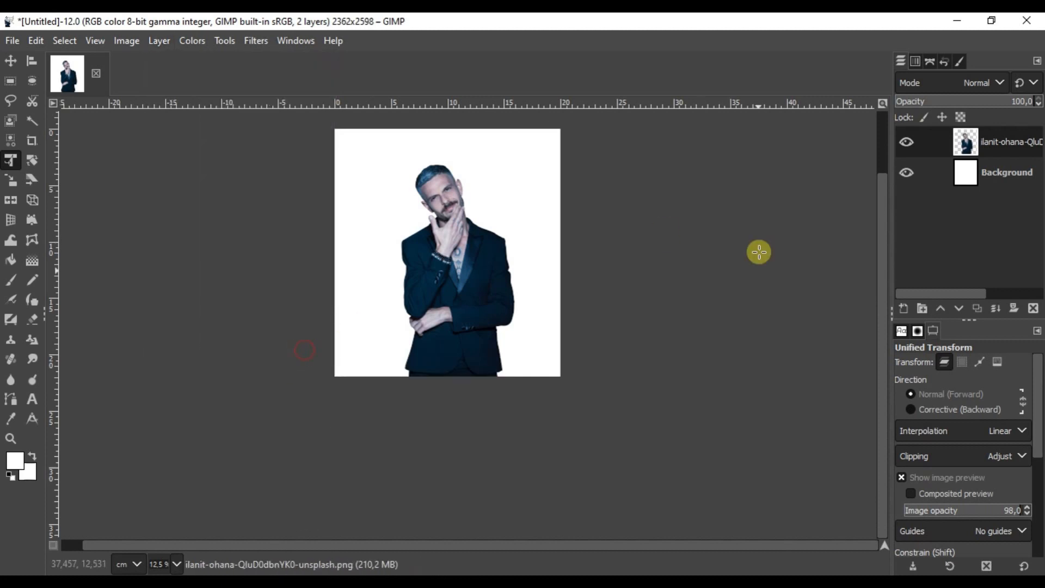
left_click(10, 61)
- Show the layer boundary to check the extent of the man's layer, and hide it again
left_click(65, 40)
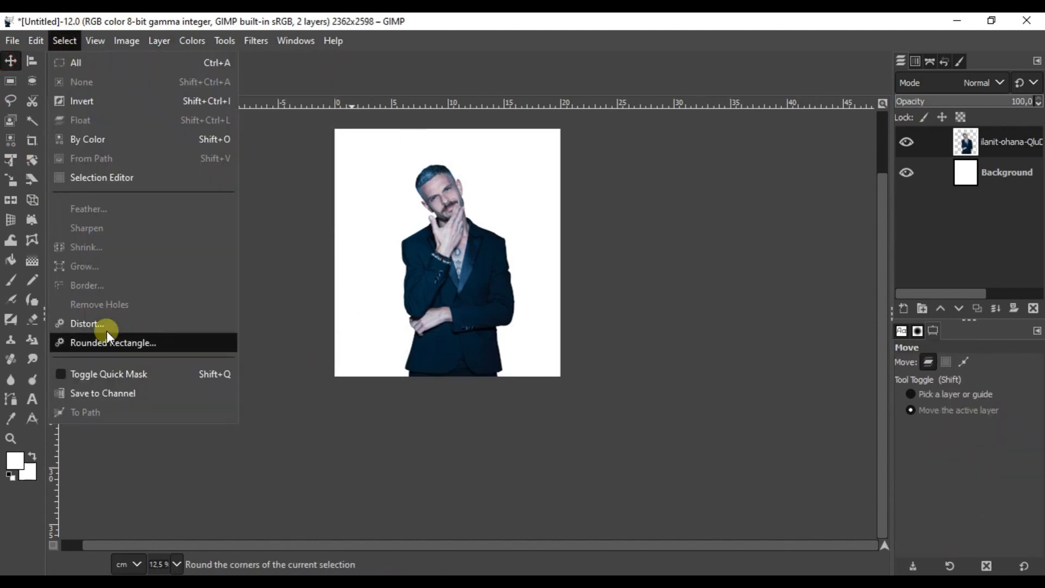
left_click(66, 41)
left_click(95, 41)
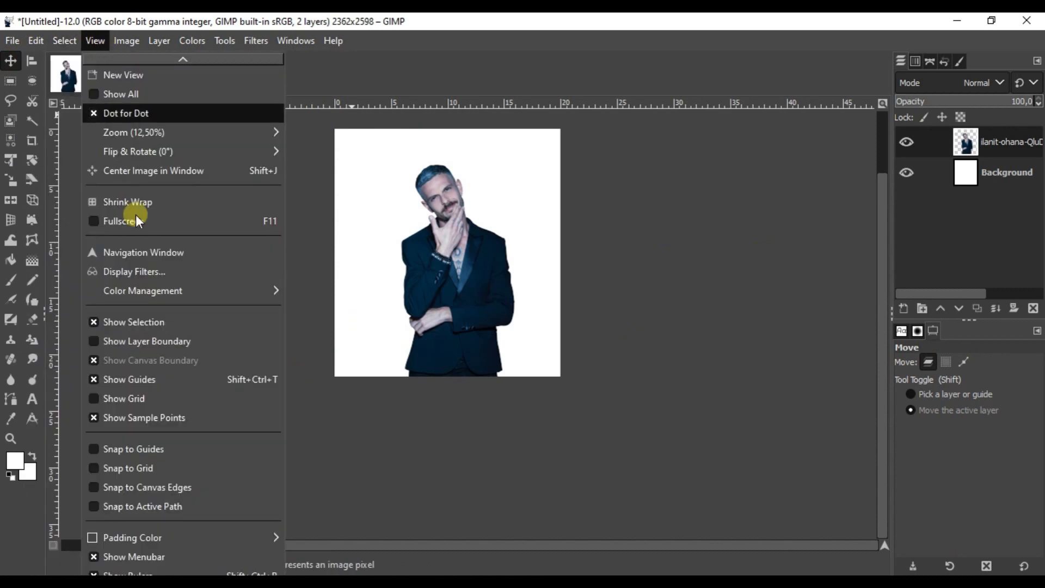
left_click(145, 341)
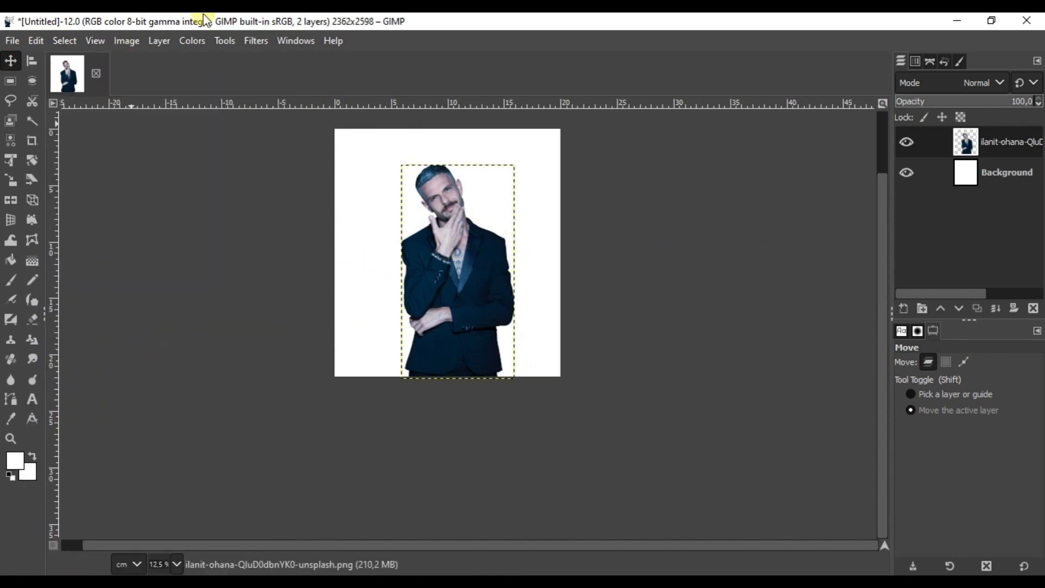
left_click(95, 41)
left_click(104, 424)
left_click(95, 41)
left_click(132, 420)
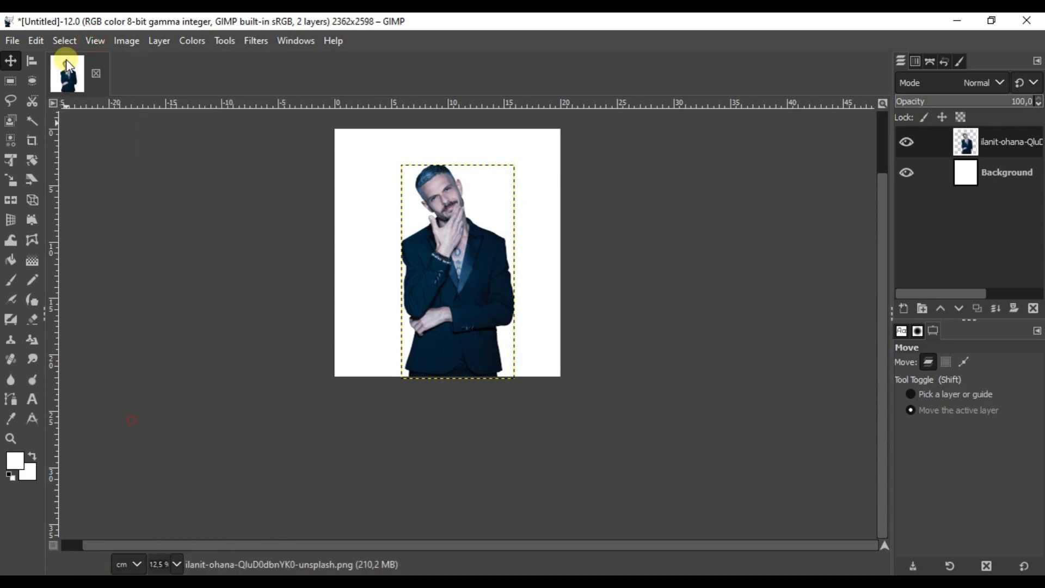
left_click(95, 41)
left_click(143, 340)
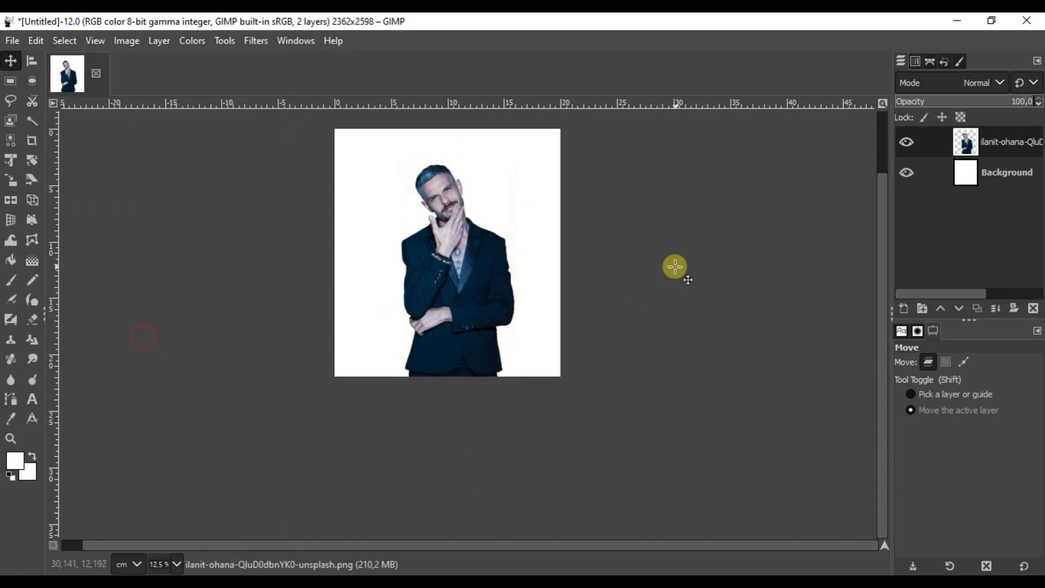
- Add the vaulted stone hall photo from the wizard folder as a layer and lower it beneath the man's layer
scroll(674, 266, "up", 3)
scroll(437, 276, "up", 2)
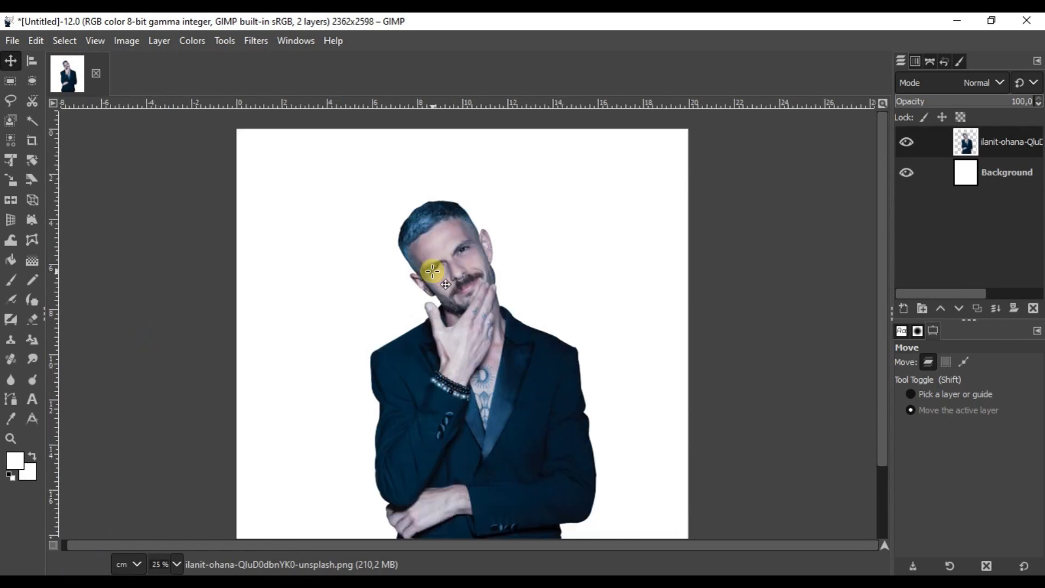
scroll(441, 235, "down", 1)
scroll(539, 280, "down", 1)
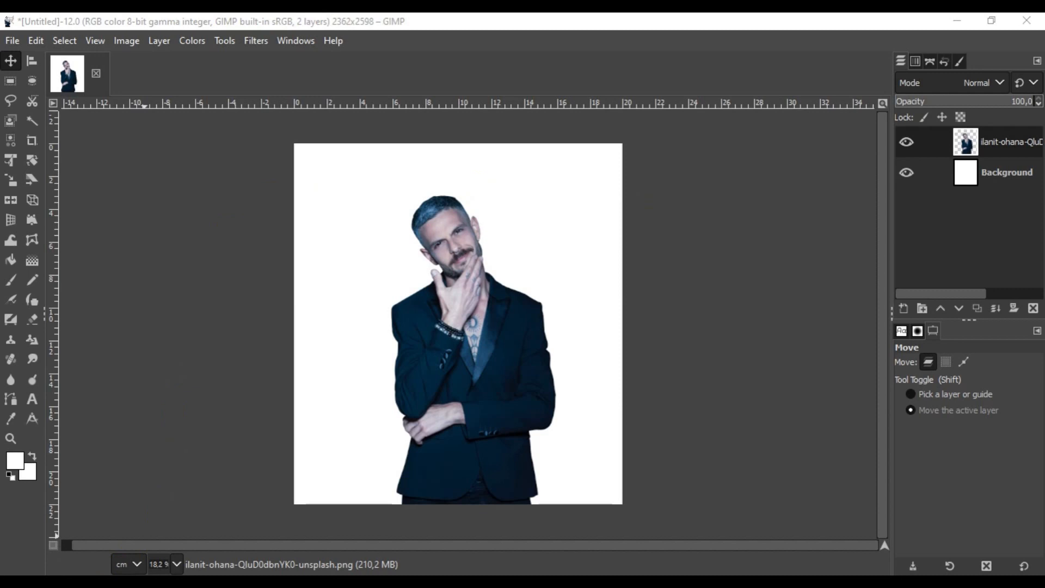
mouse_move(220, 539)
left_click(128, 541)
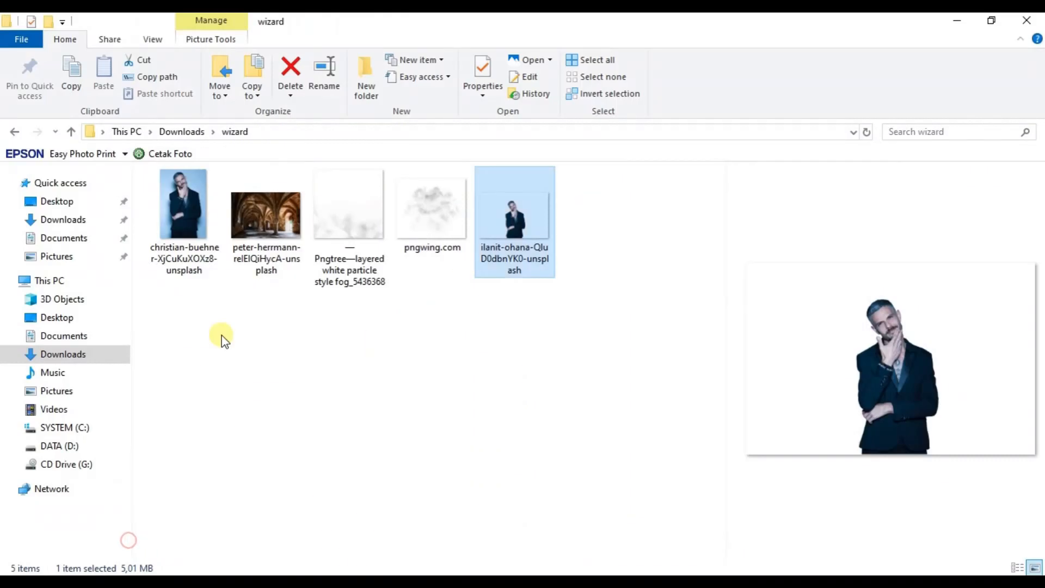
left_click(256, 224)
left_click_drag(251, 227, 459, 340)
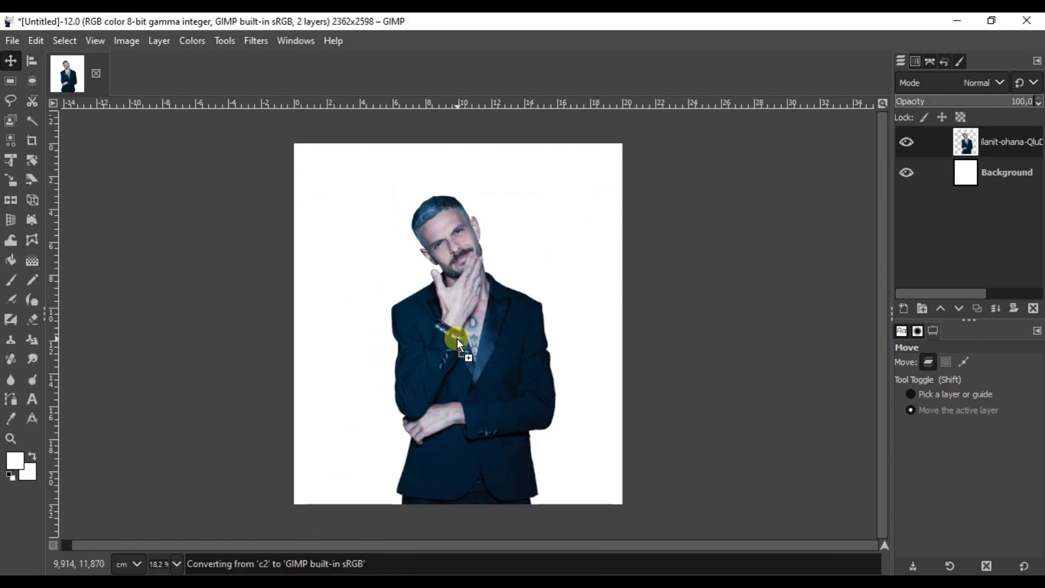
left_click(959, 309)
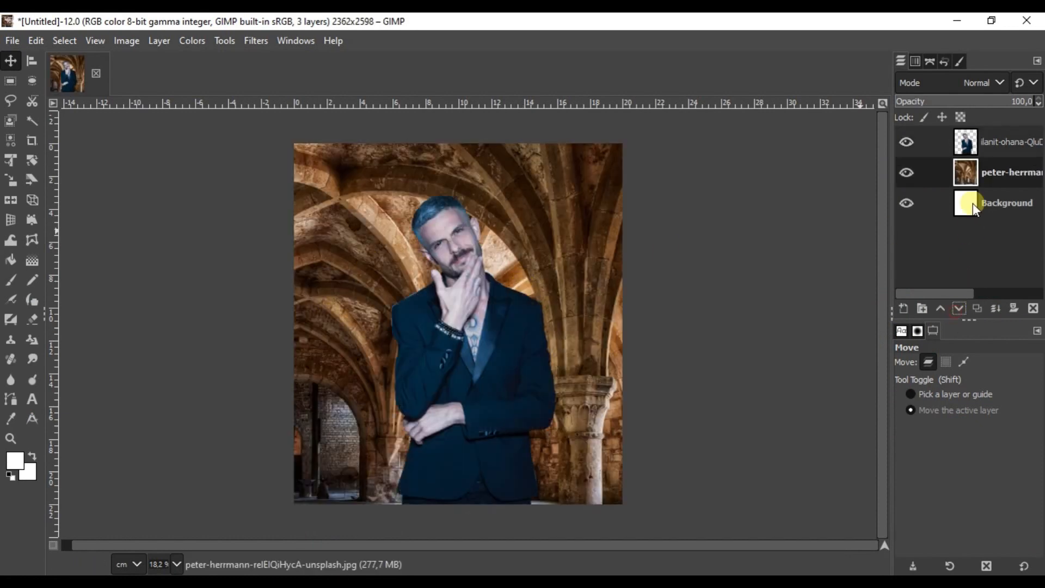
- Reposition the stone hall layer so its arches frame the man while still covering the whole canvas
left_click_drag(561, 265, 696, 262)
scroll(653, 269, "down", 2)
mouse_move(605, 256)
left_mouse_down()
mouse_move(612, 251)
mouse_move(612, 266)
left_mouse_up()
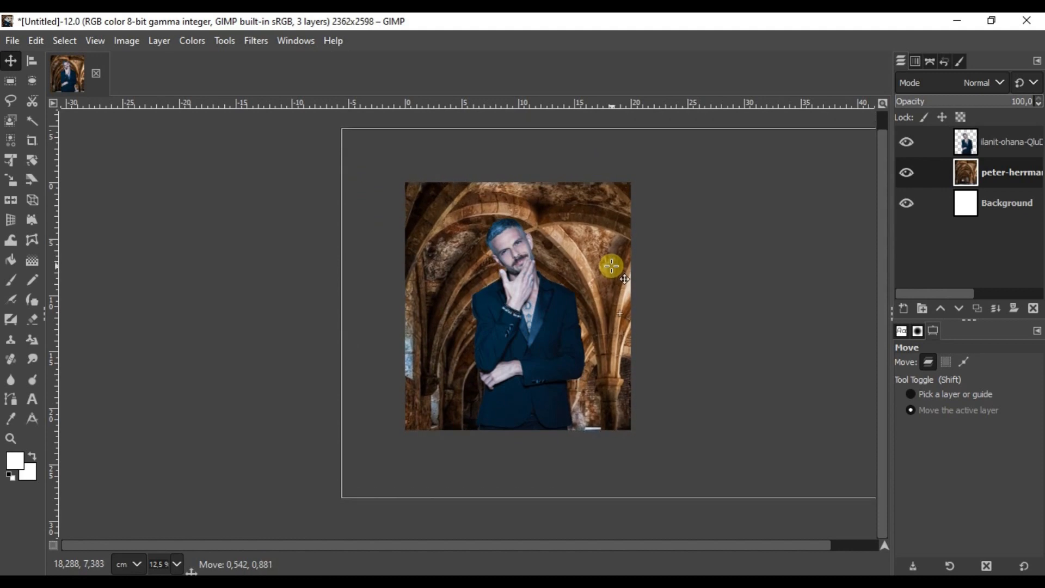
left_click_drag(612, 266, 621, 261)
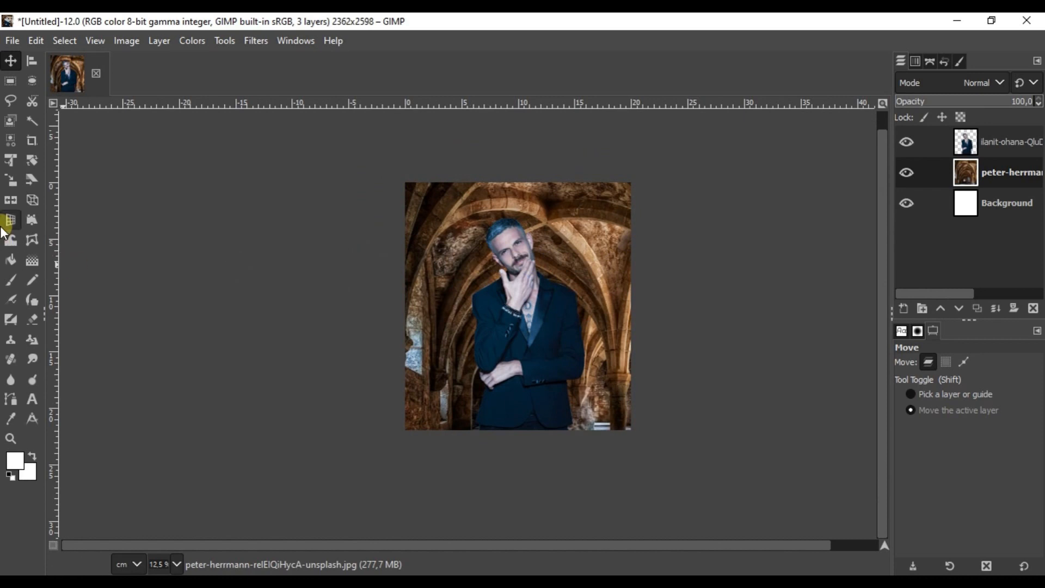
- Crop the image to the canvas bounds of 2362 × 2598 px to trim the overhanging stone hall layer
left_click(31, 138)
left_click_drag(337, 170, 688, 514)
key("Escape")
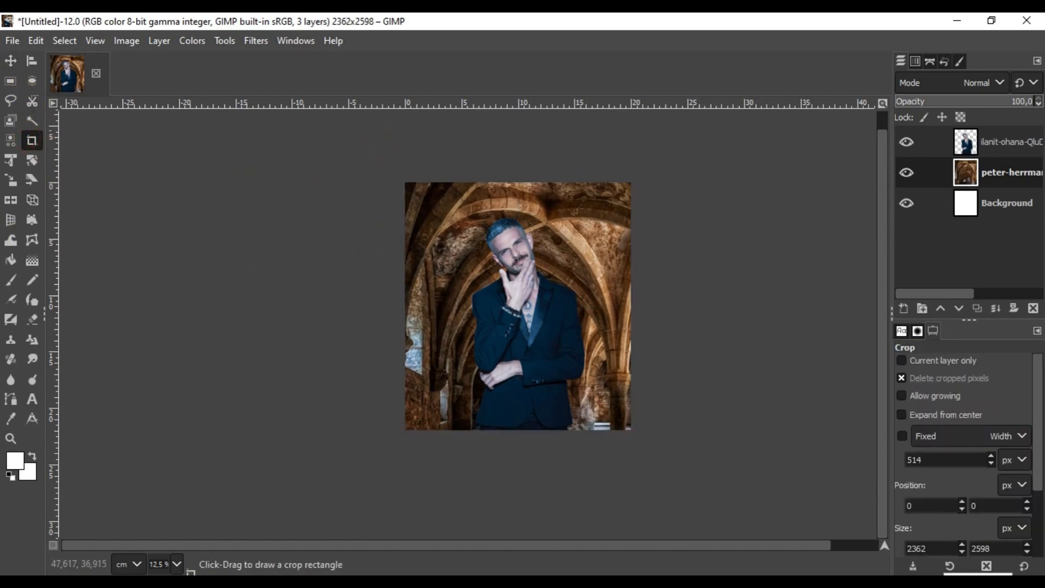
scroll(556, 252, "up", 1)
scroll(556, 252, "down", 1)
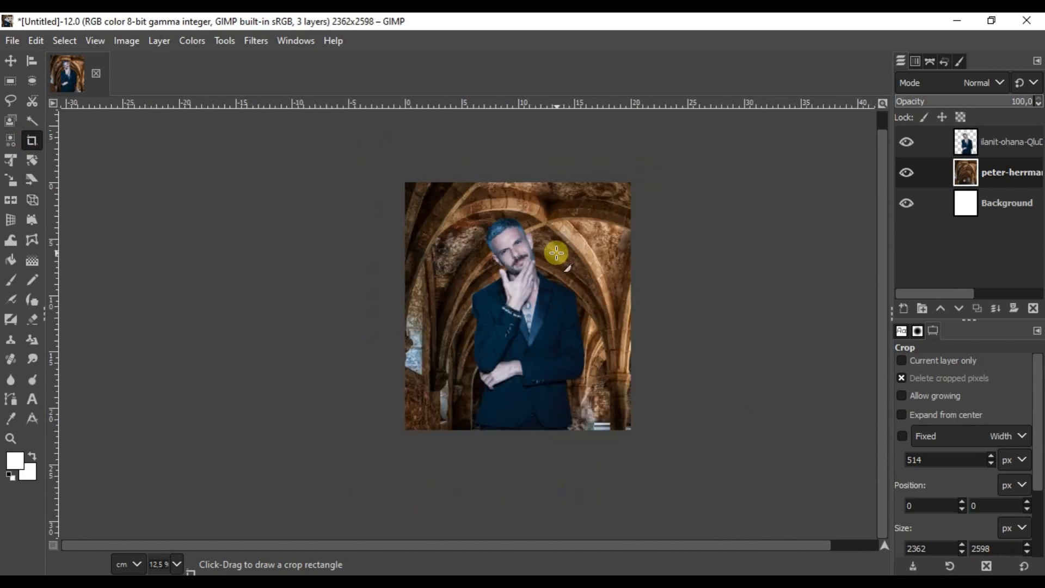
left_click(10, 62)
left_click_drag(621, 220, 621, 219)
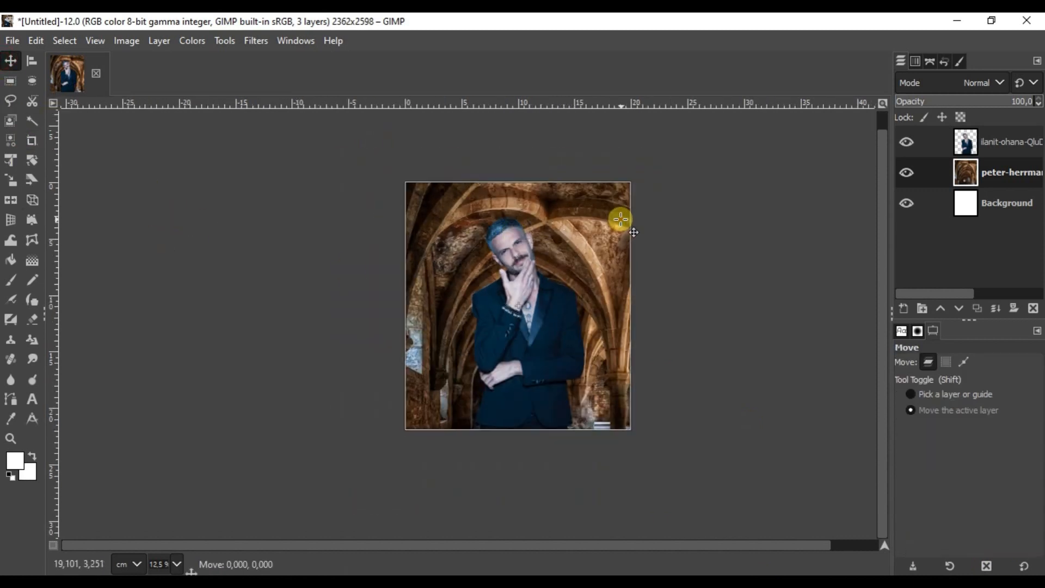
- Lock the pixels, position and alpha channel of the stone hall layer and test that it cannot be moved
left_click(1001, 173)
left_click(942, 118)
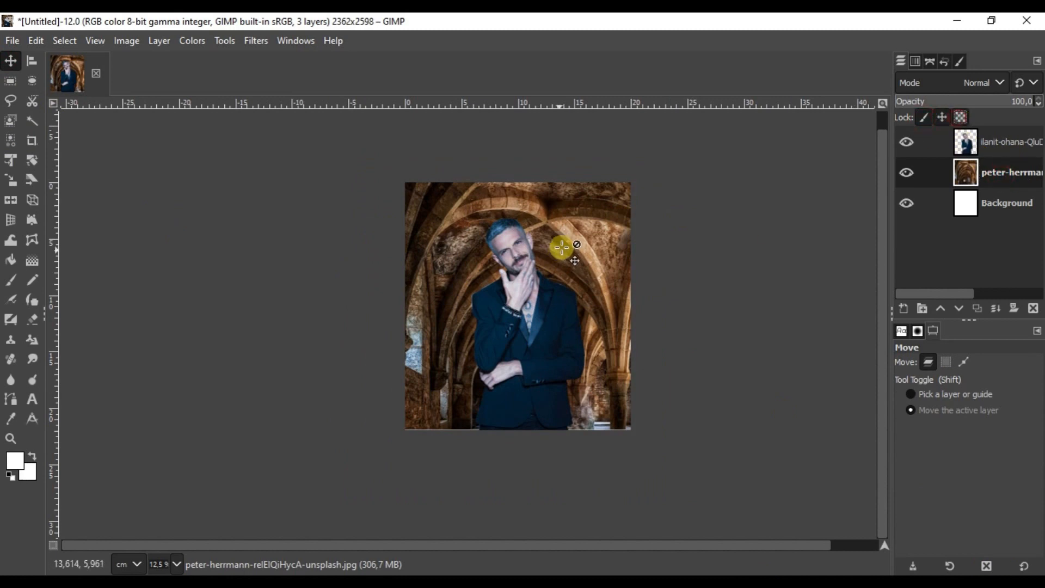
left_click(564, 264)
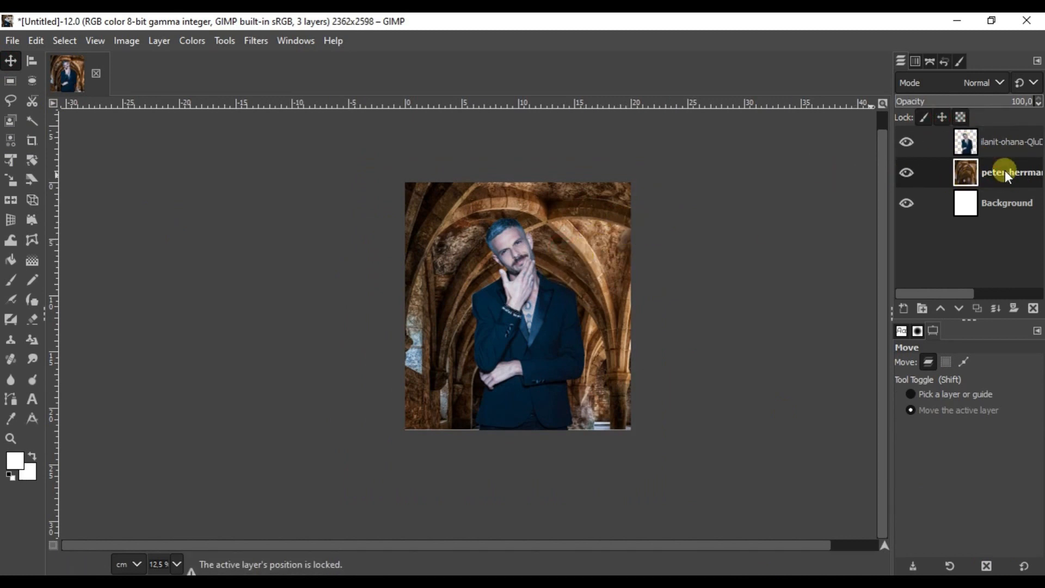
- Unlock the stone hall layer, shift it to cover the white strip along the canvas's bottom edge, and lock its position and pixels again
scroll(460, 441, "up", 3)
scroll(460, 427, "left", 2)
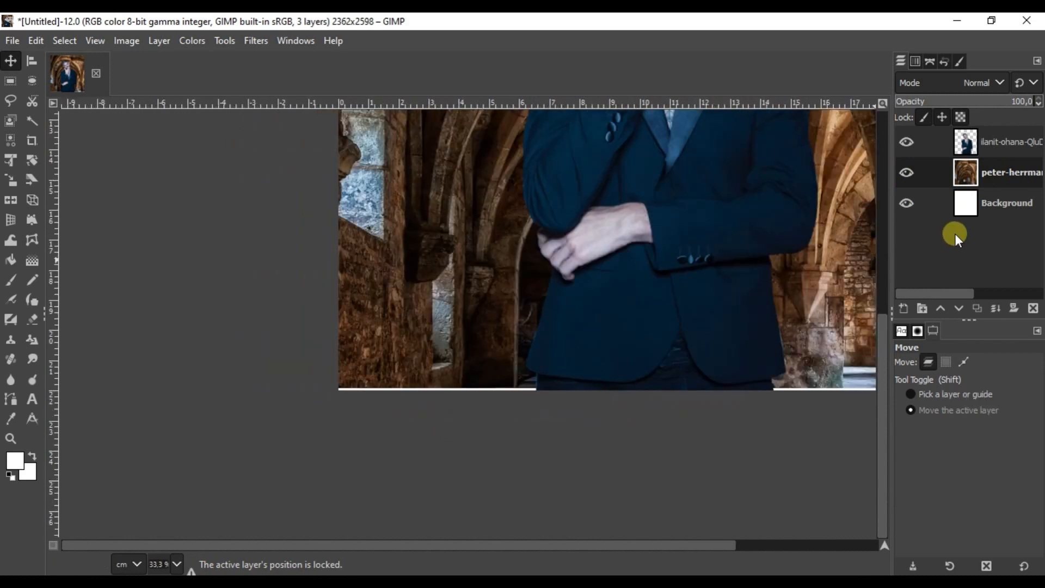
mouse_move(789, 296)
left_mouse_down()
mouse_move(811, 288)
mouse_move(612, 345)
mouse_move(707, 356)
left_mouse_up()
left_click_drag(707, 356, 708, 357)
left_click(303, 391)
left_click_drag(303, 391, 303, 391)
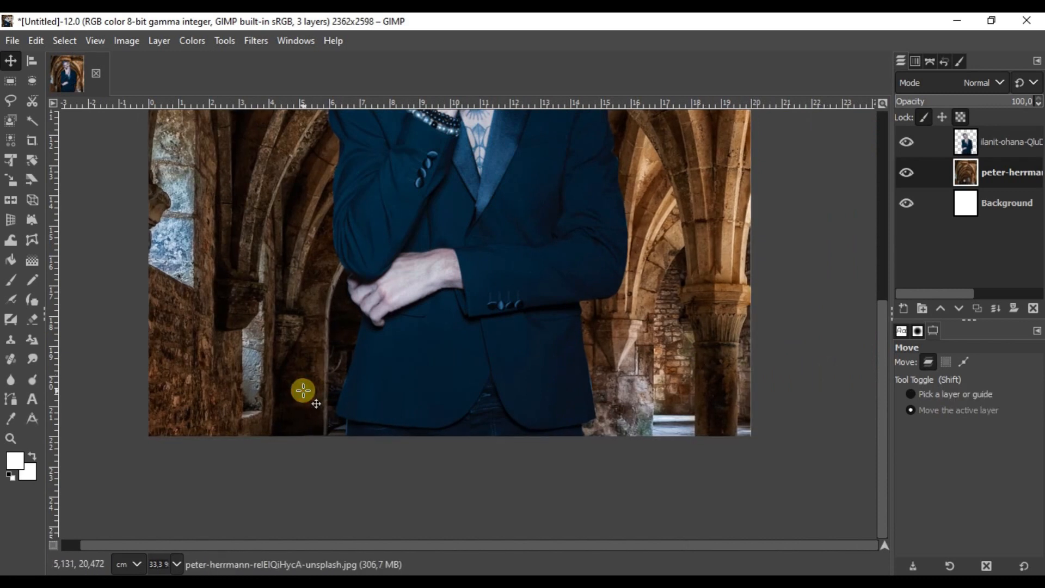
left_click(942, 117)
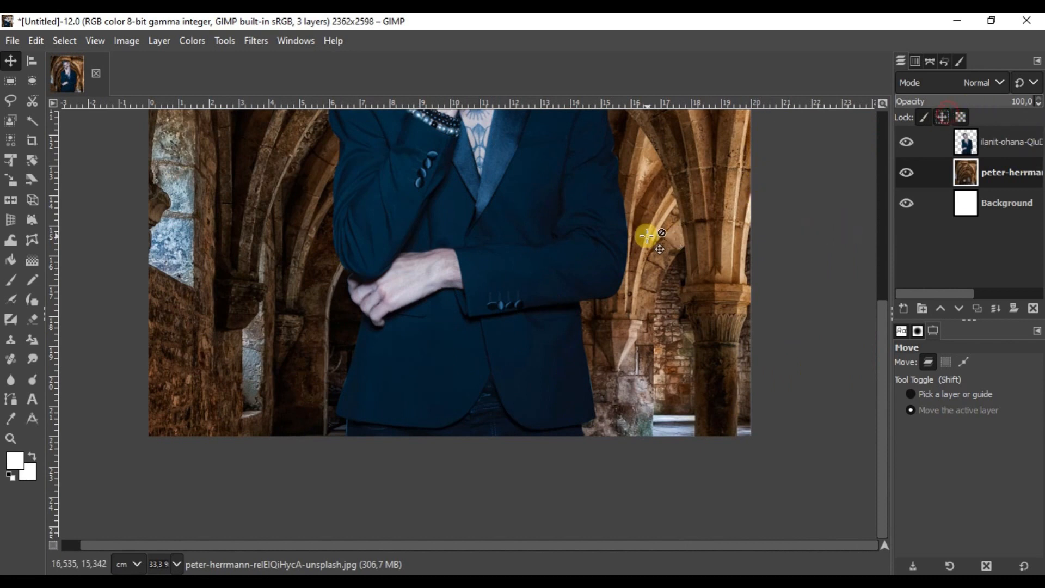
scroll(651, 236, "down", 2)
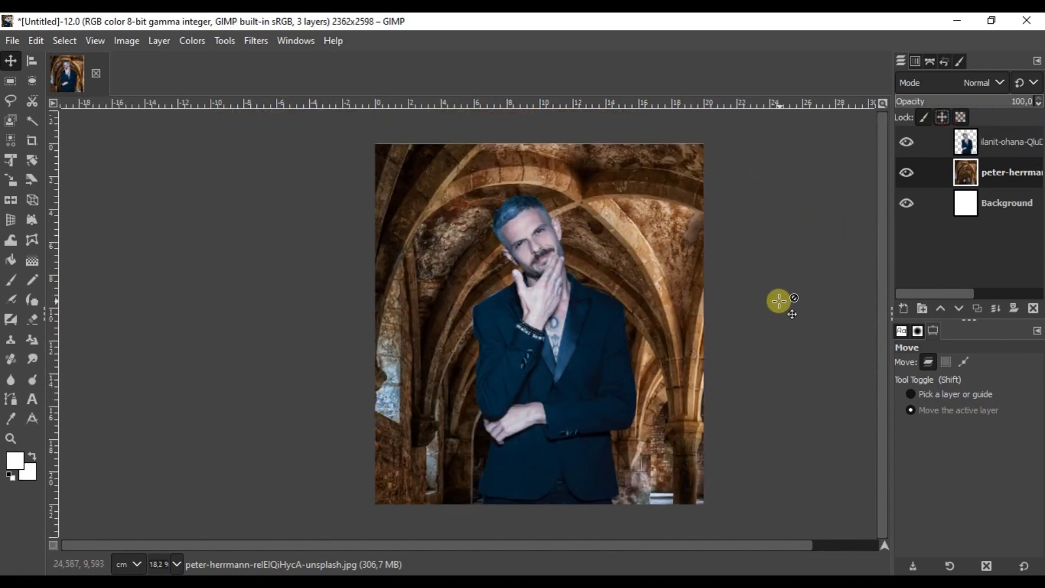
left_click(628, 214)
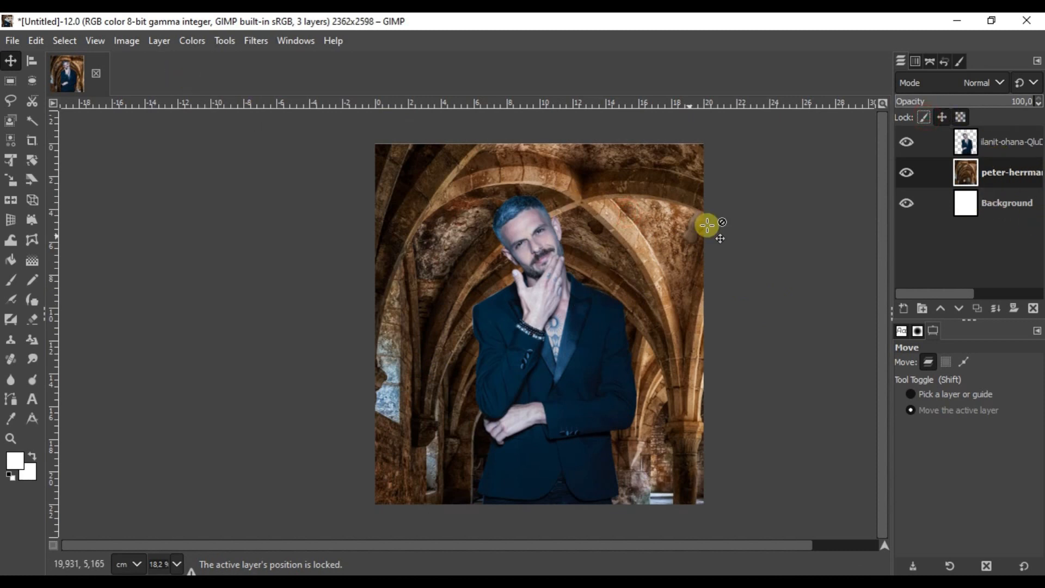
- Desaturate the stone hall layer using the Luminance mode
left_click(256, 41)
mouse_move(194, 42)
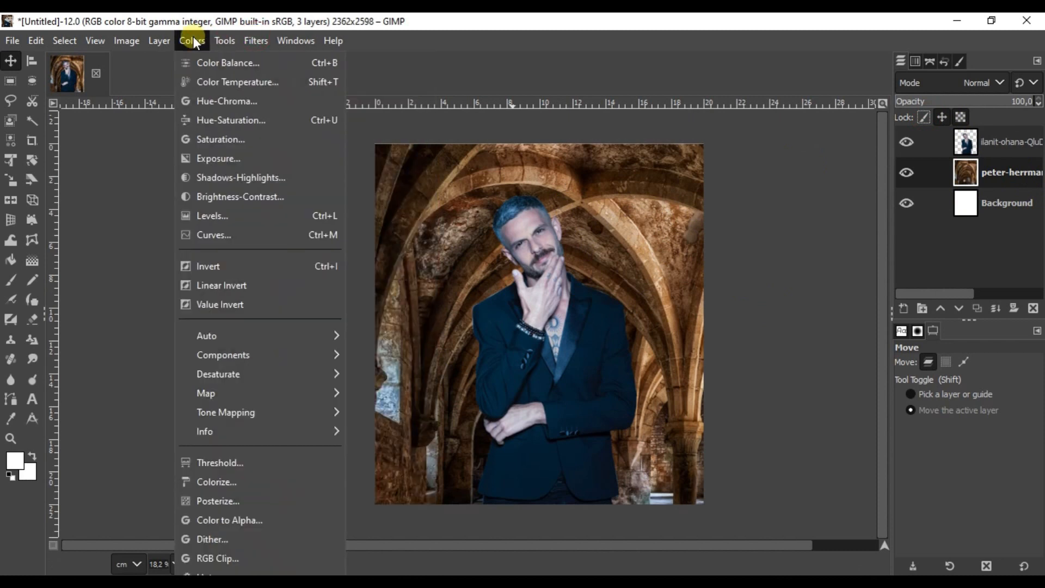
mouse_move(287, 372)
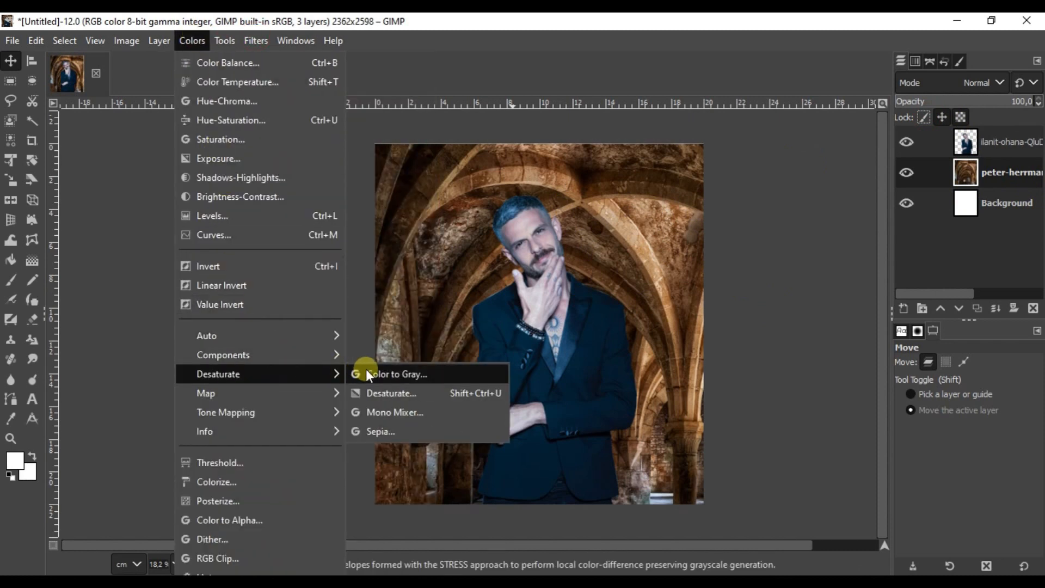
left_click(389, 394)
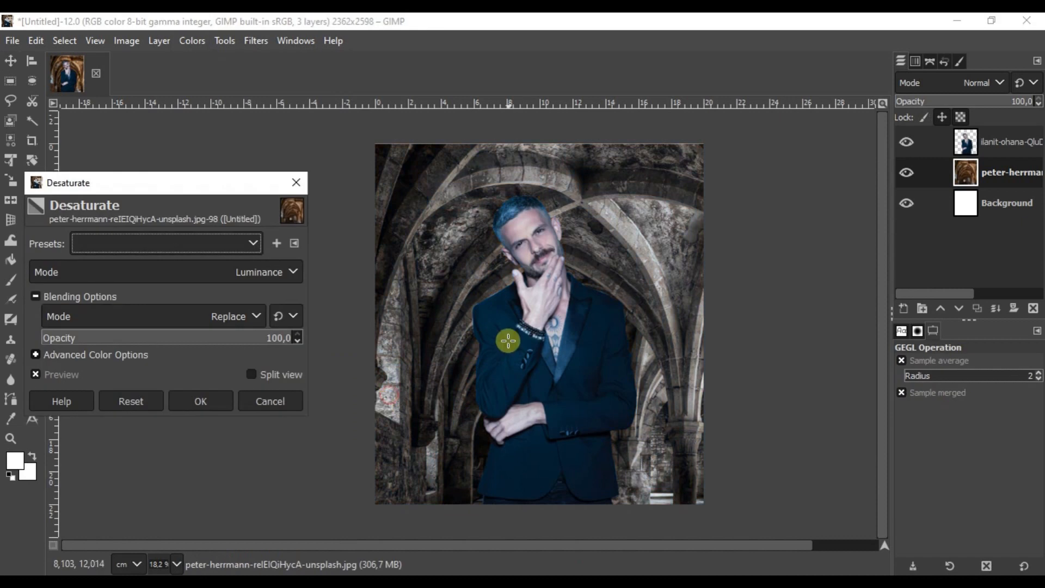
left_click(212, 403)
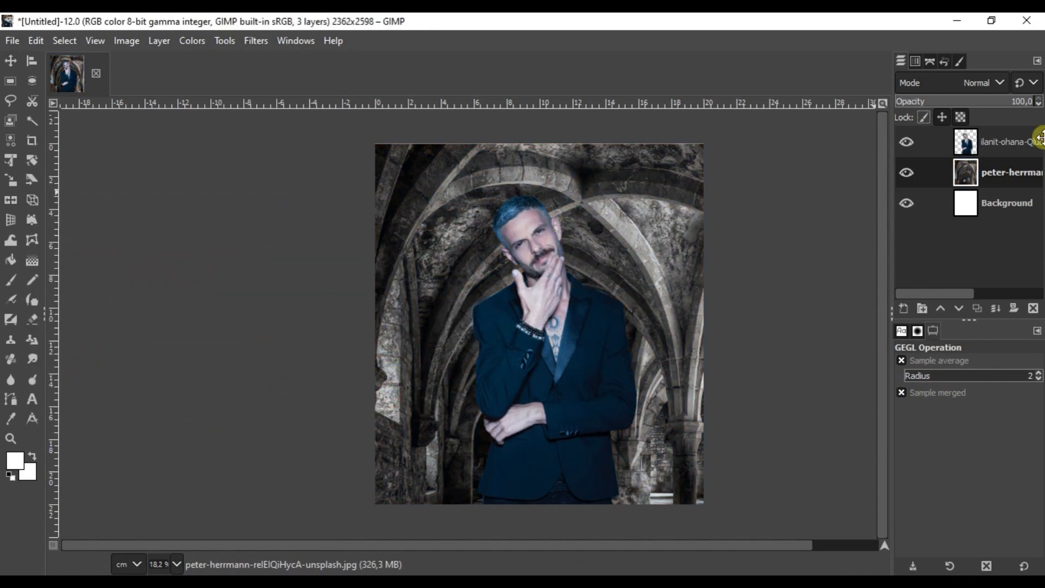
- Reduce the saturation of the man's layer to a scale of 0.657
left_click(978, 152)
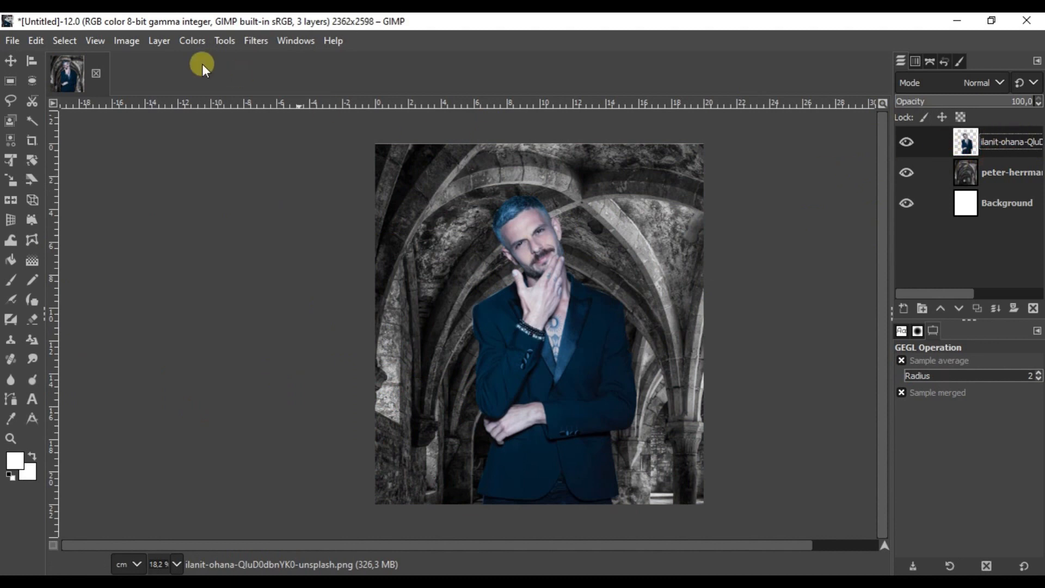
left_click(199, 44)
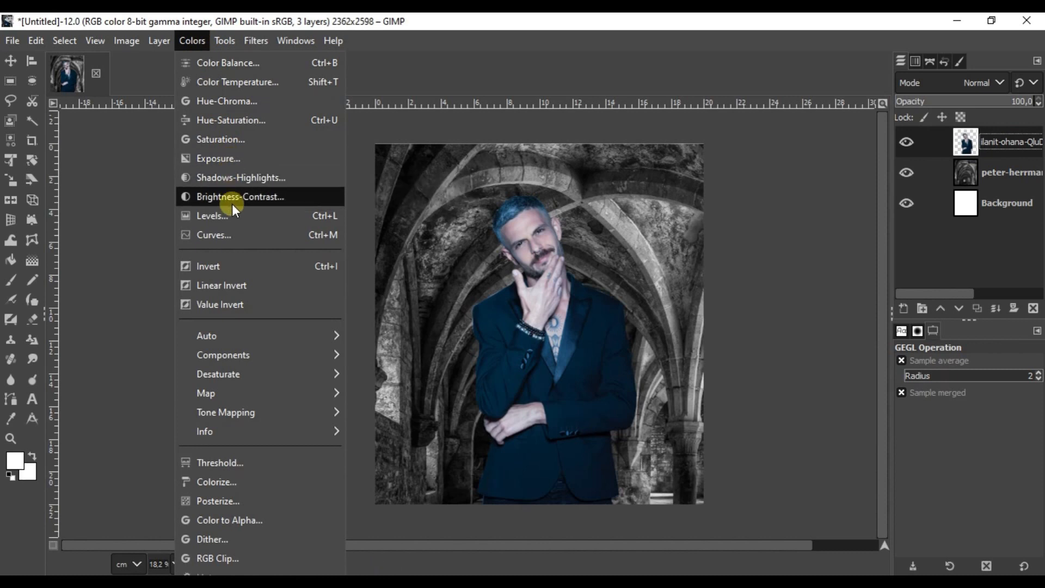
left_click(232, 141)
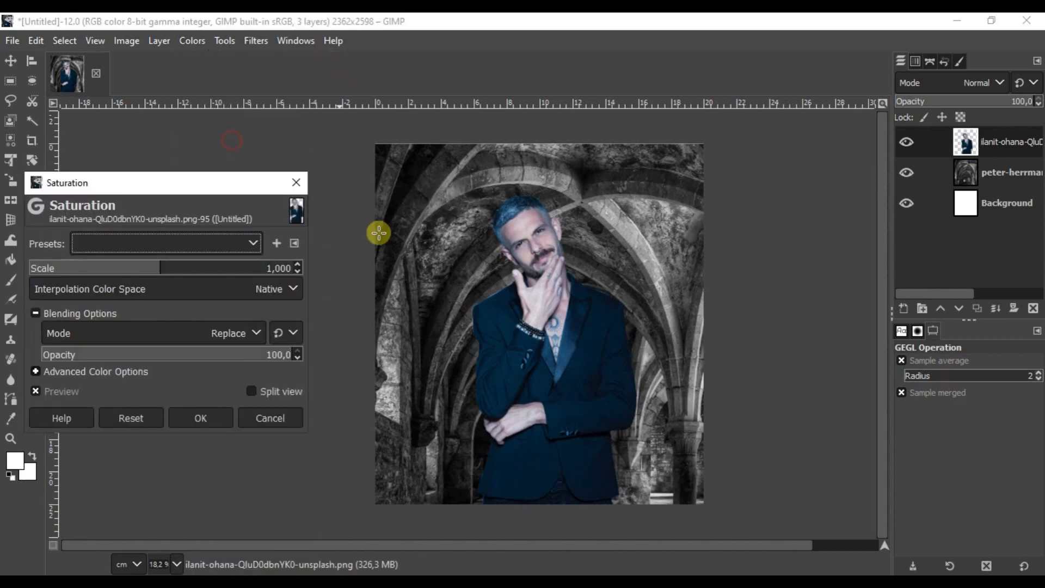
left_click(143, 267)
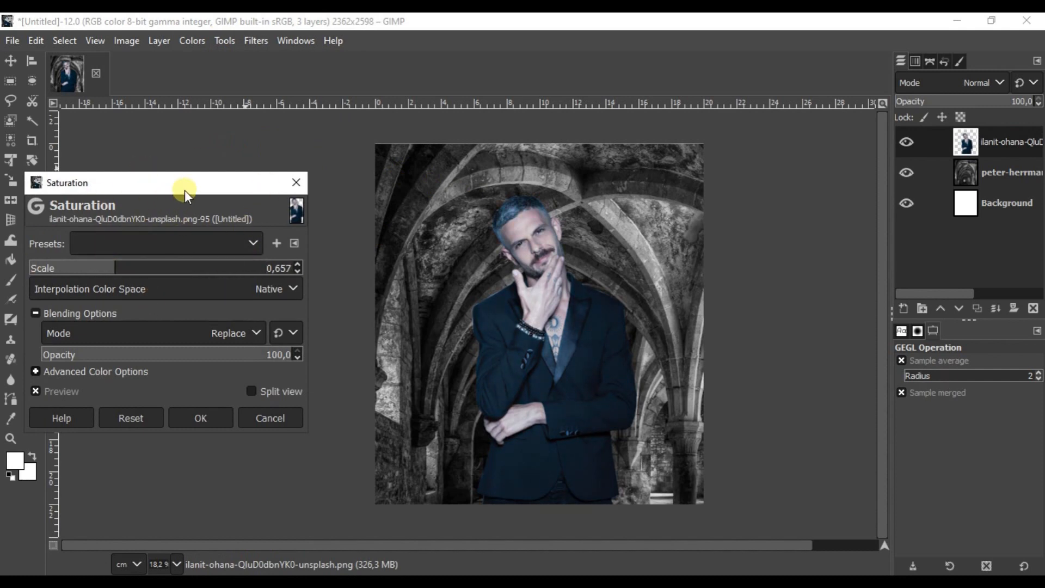
left_click(200, 417)
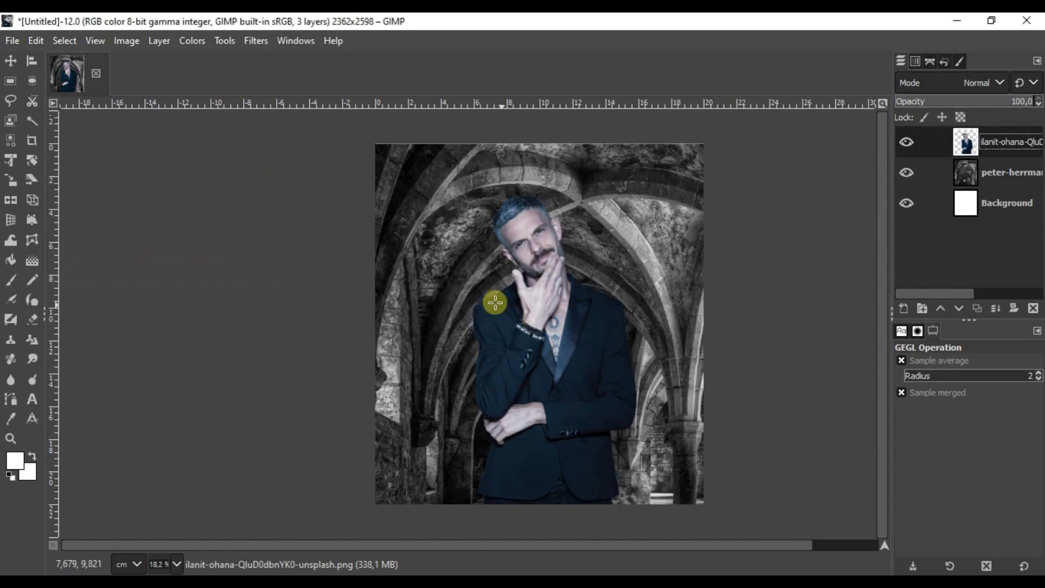
- Erase the bright fringe along the jacket's shoulder edge on the man's layer and check the cutout
scroll(495, 302, "up", 8, "ctrl")
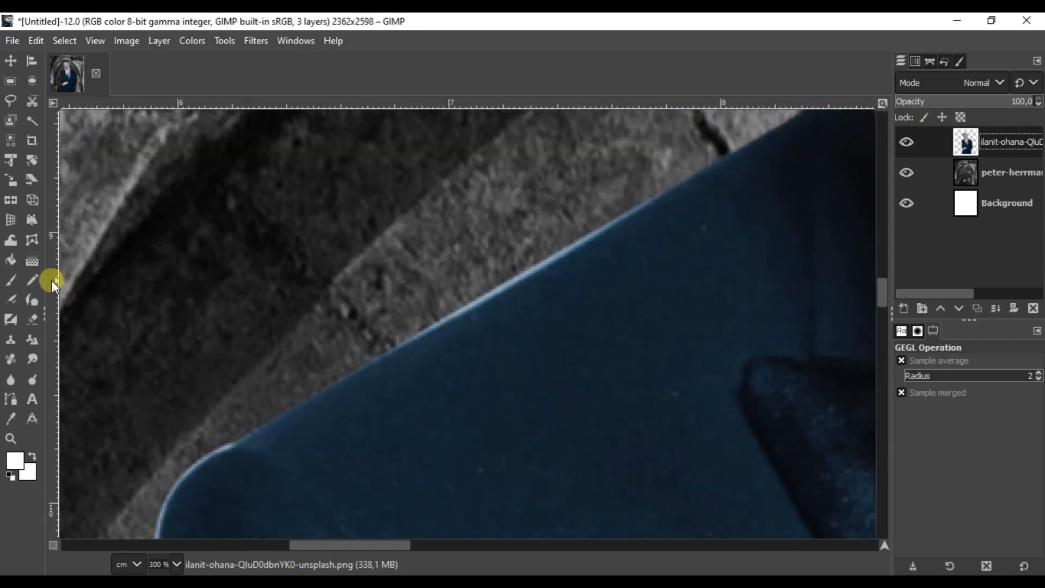
left_click(39, 314)
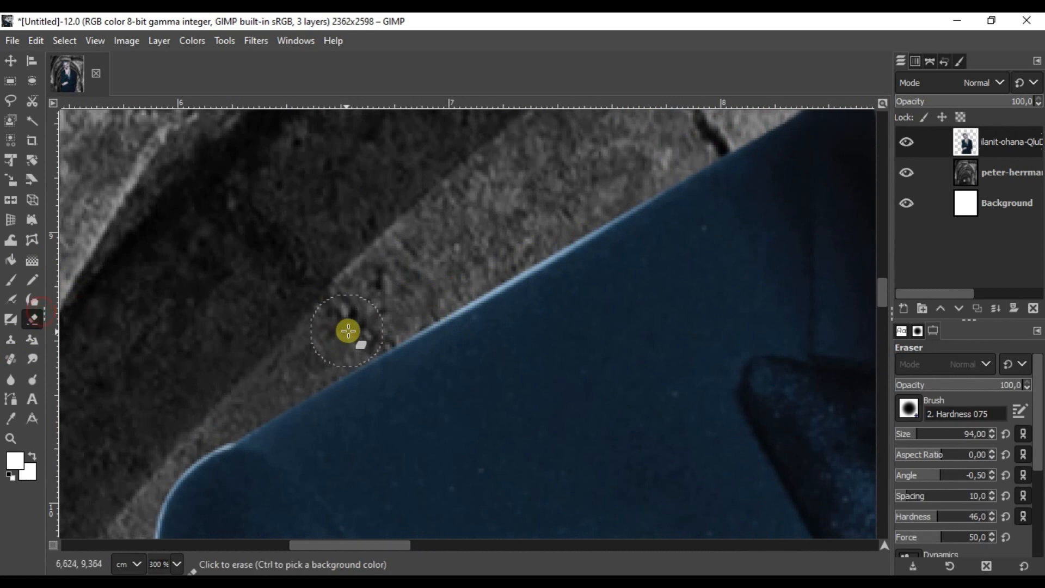
mouse_move(476, 277)
left_mouse_down()
mouse_move(430, 303)
mouse_move(628, 190)
left_mouse_up()
scroll(648, 174, "down", 5)
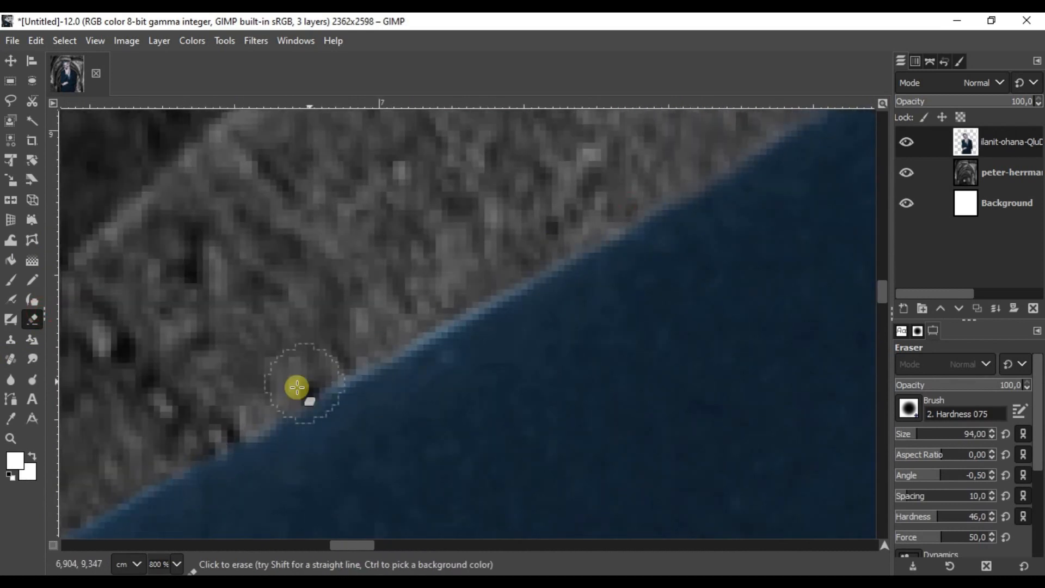
scroll(416, 351, "up", 2, "ctrl")
scroll(498, 485, "up", 1, "ctrl")
scroll(499, 486, "down", 5, "ctrl")
scroll(730, 299, "up", 3, "ctrl")
scroll(514, 194, "down", 2)
scroll(527, 397, "up", 1, "ctrl")
scroll(527, 397, "down", 6, "ctrl")
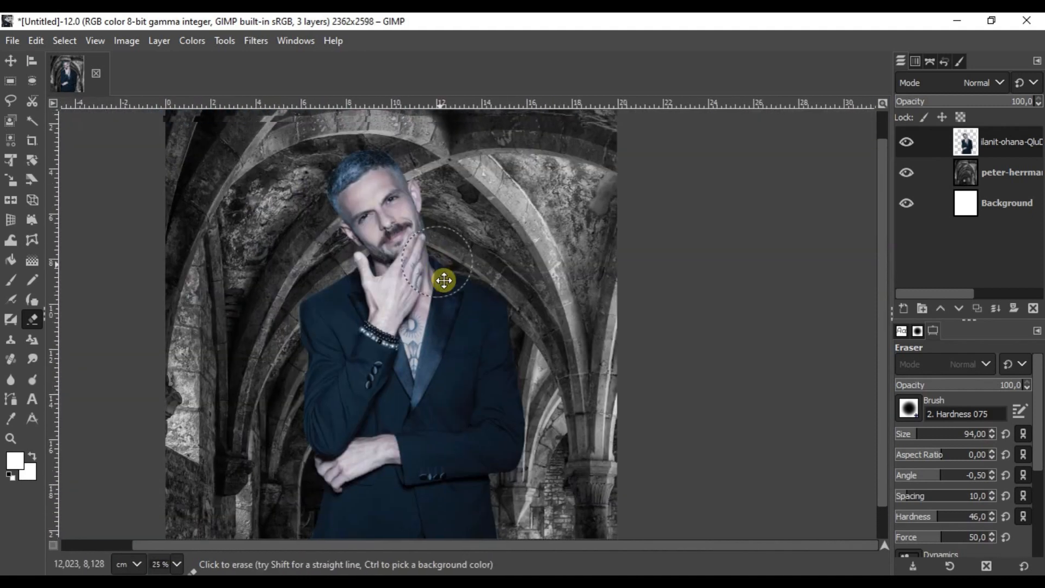
scroll(521, 264, "down", 3)
scroll(521, 264, "down", 2, "ctrl")
scroll(525, 264, "up", 1, "ctrl")
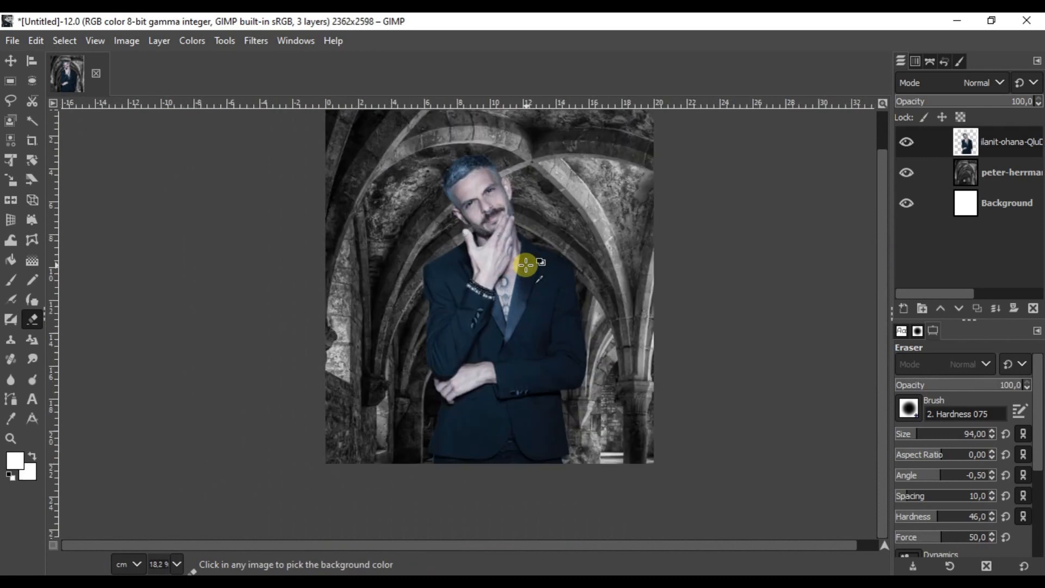
- Apply the G'MIC-Qt Illustration Look filter to the man's layer at 100% tone mapping, with the output as a new layer
left_click(998, 149)
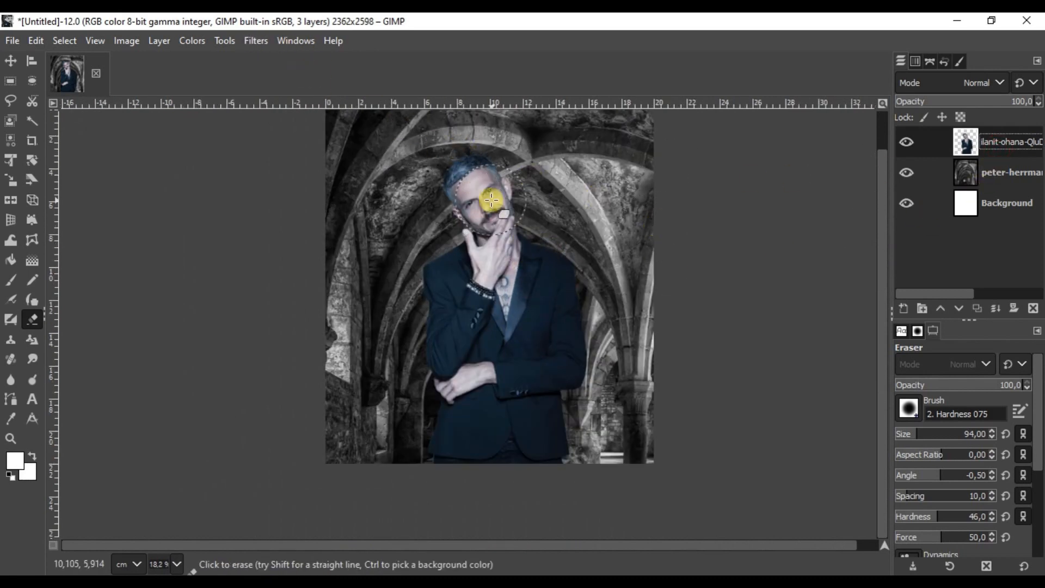
scroll(493, 196, "up", 7, "ctrl")
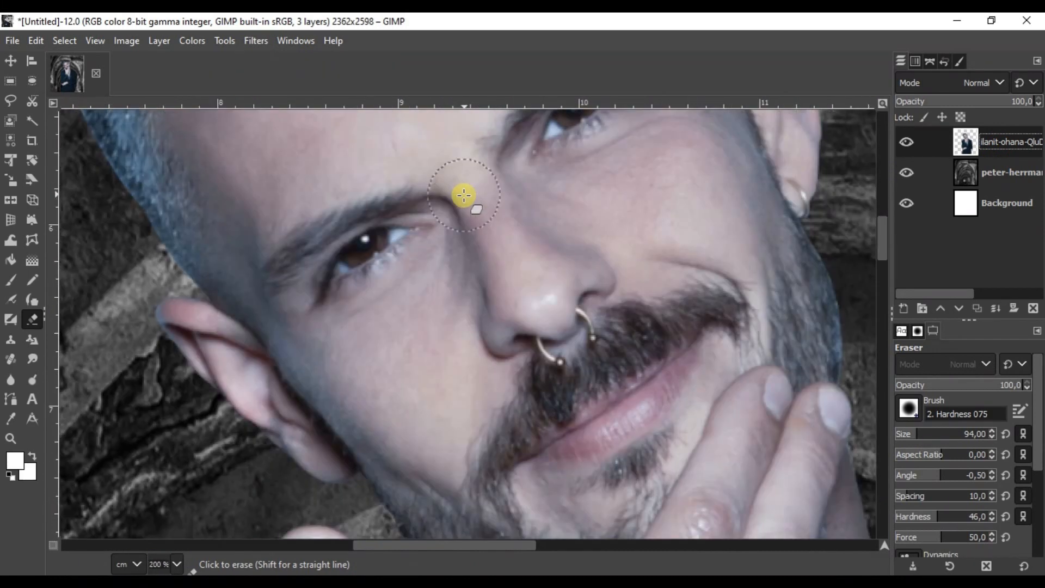
scroll(464, 195, "down", 1, "ctrl")
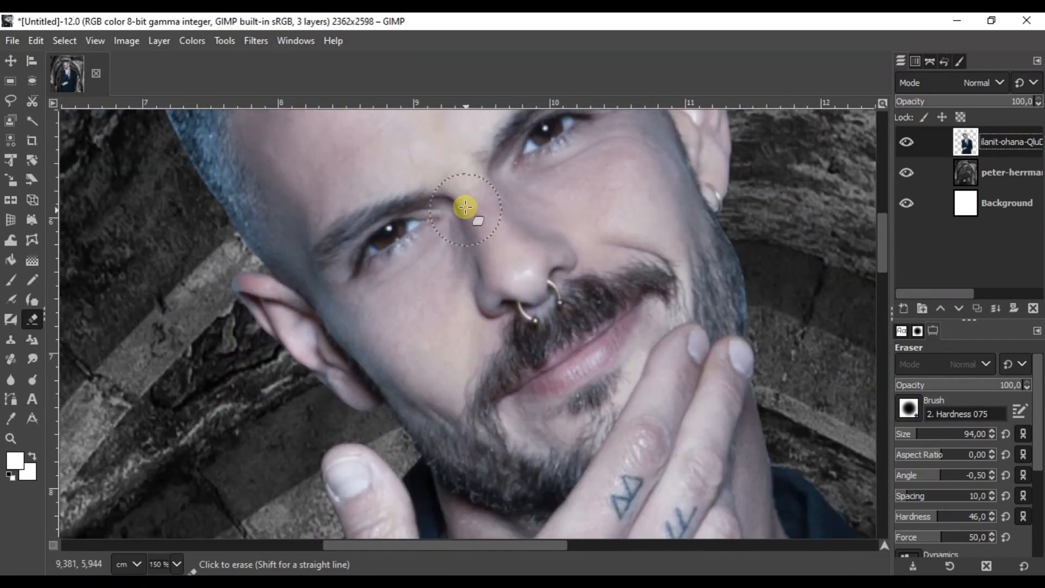
left_click(253, 37)
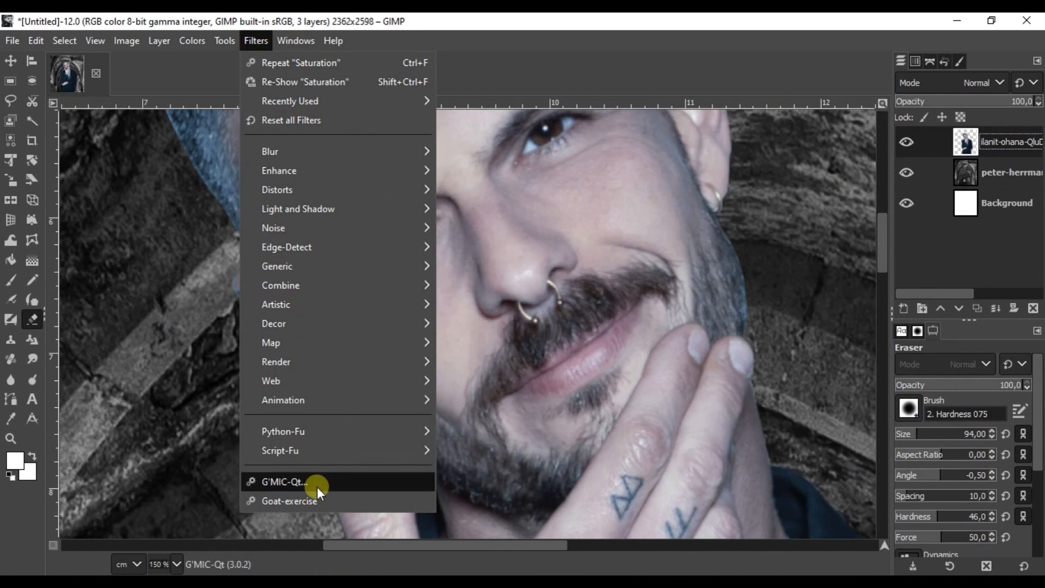
left_click(286, 482)
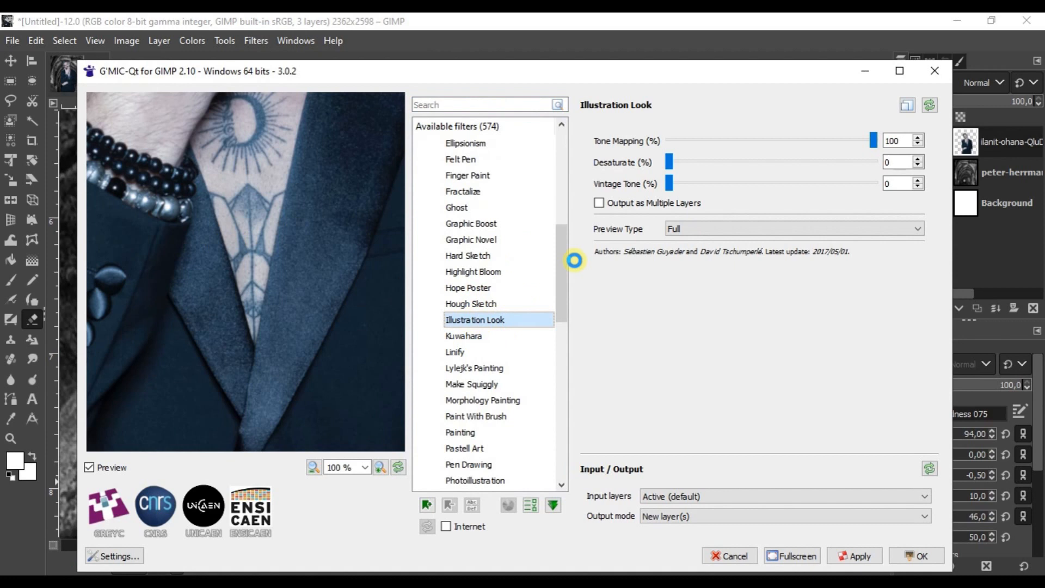
left_click_drag(563, 277, 561, 301)
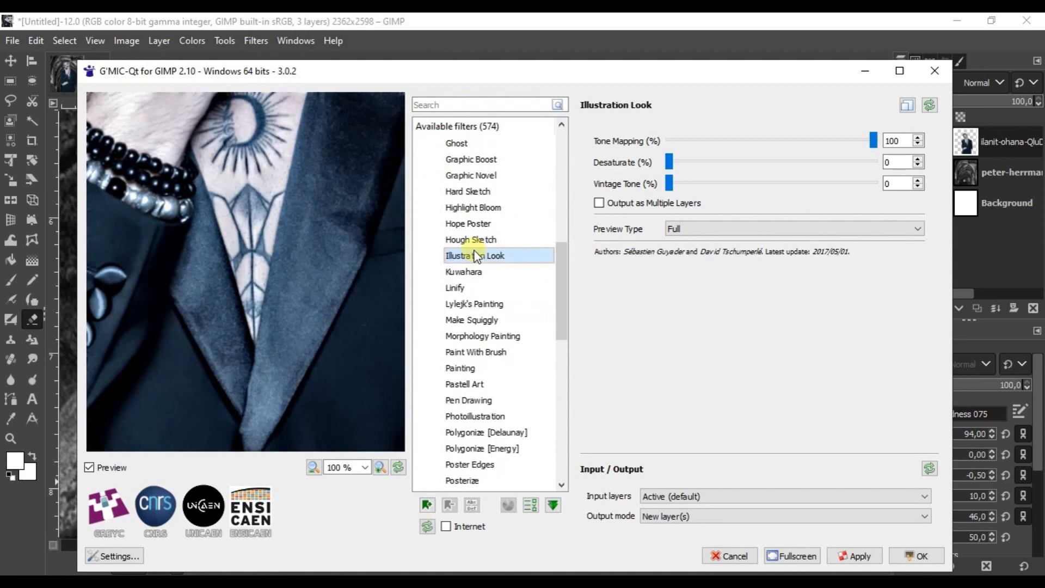
left_click(905, 558)
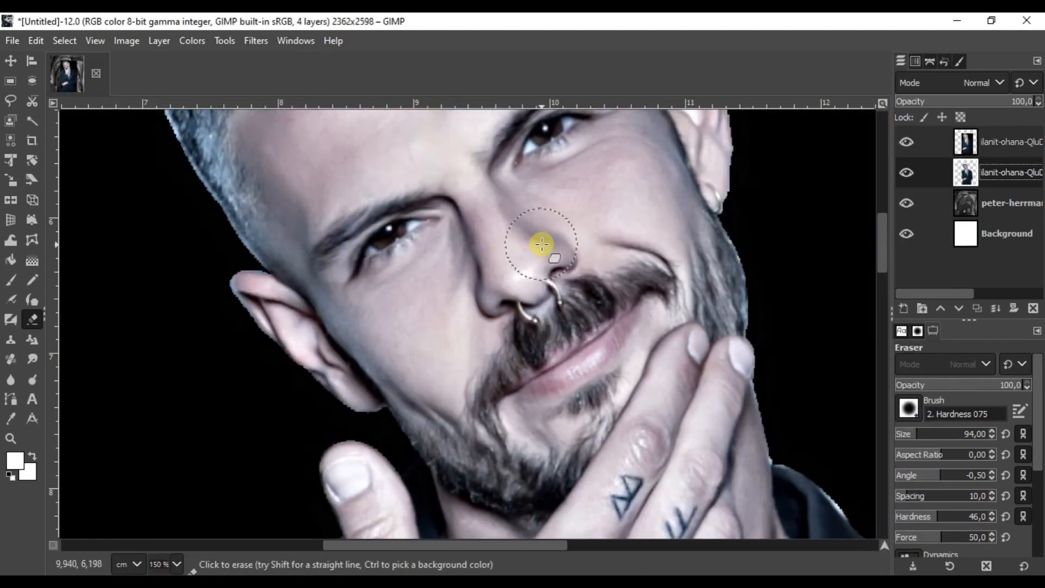
- Create a selection of the man's outline from the alpha channel of the original cutout layer
scroll(541, 245, "down", 5)
scroll(488, 285, "down", 1)
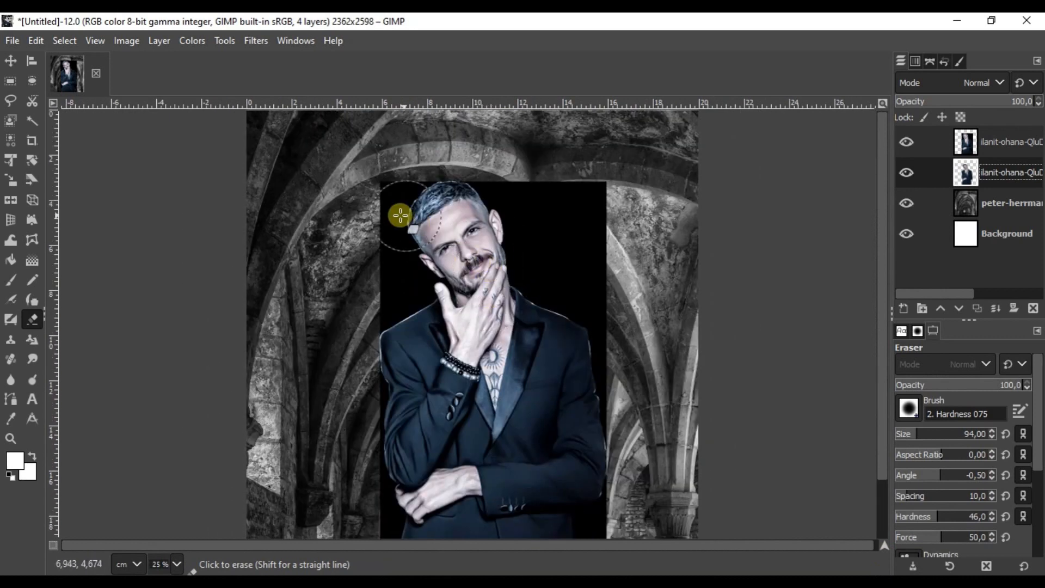
scroll(427, 212, "up", 4)
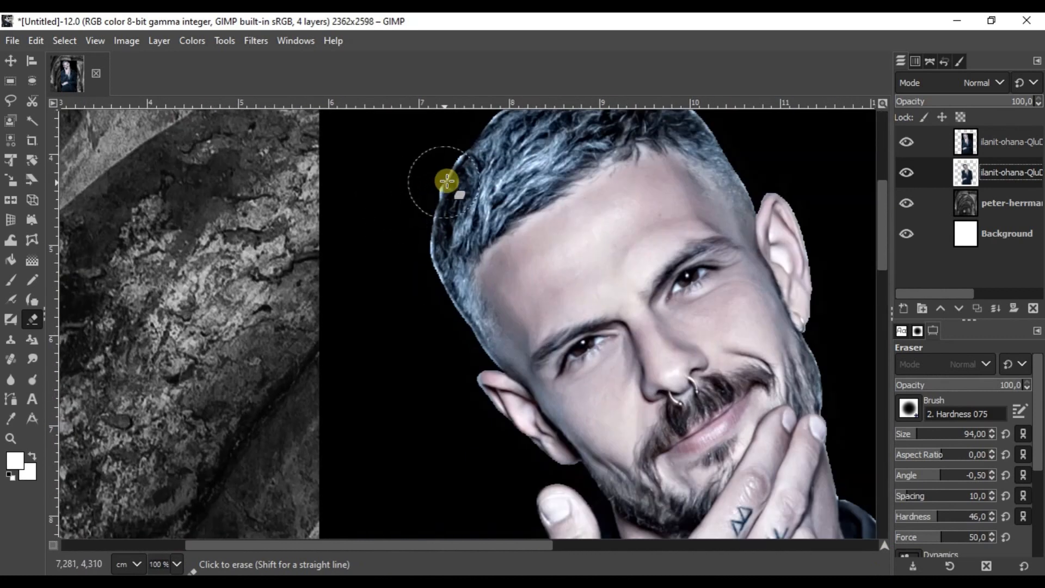
right_click(961, 172)
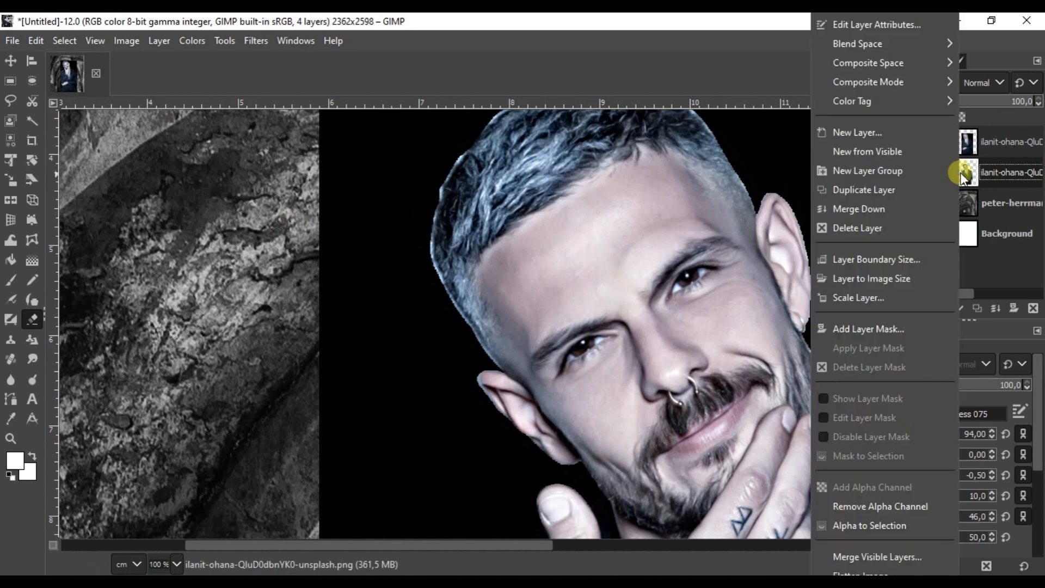
left_click(882, 526)
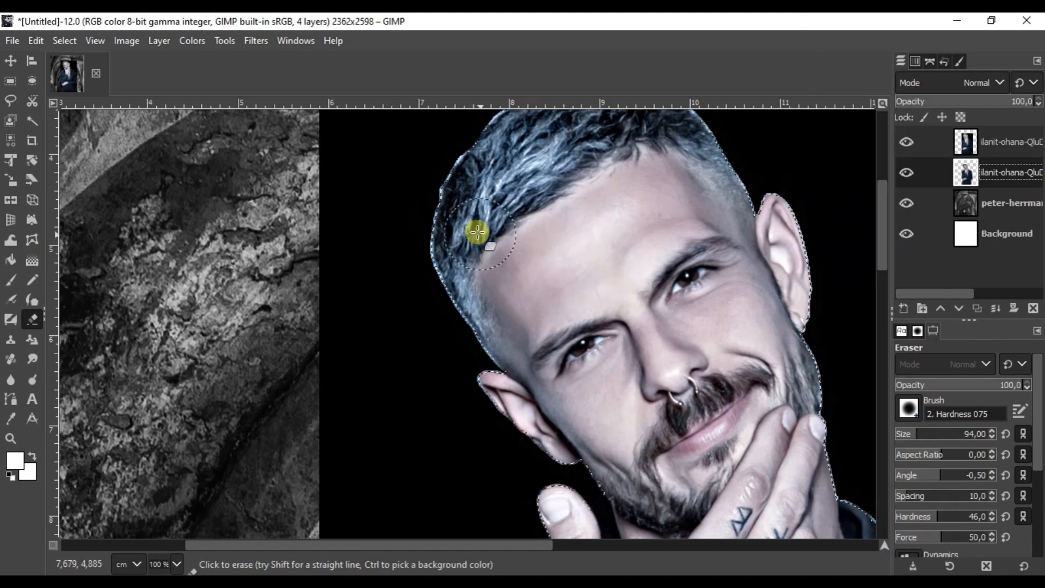
scroll(476, 231, "up", 4)
- Invert the selection and clear the black surroundings from the filtered copy of the man's layer
left_click(975, 150)
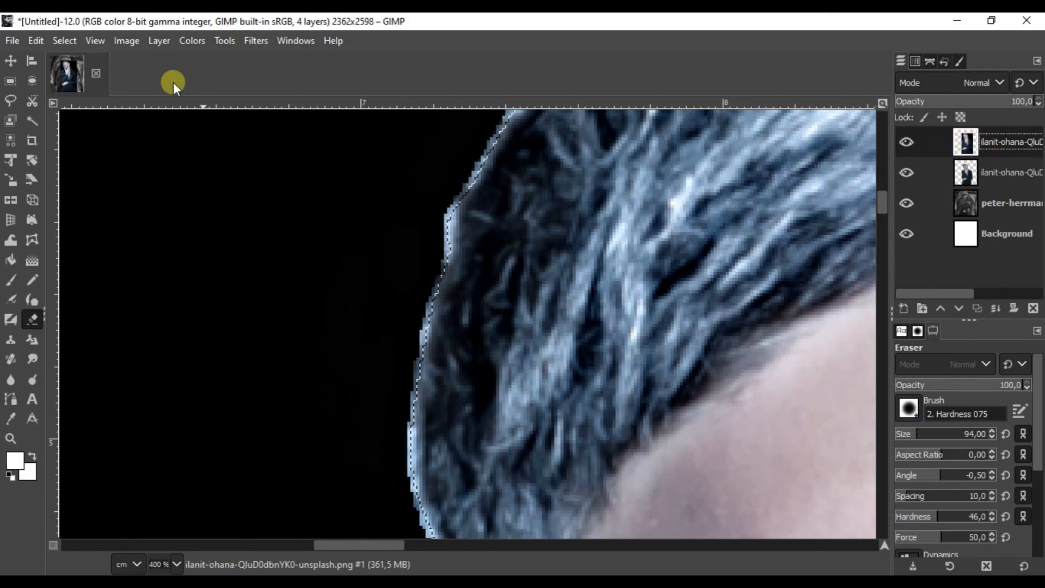
left_click(64, 42)
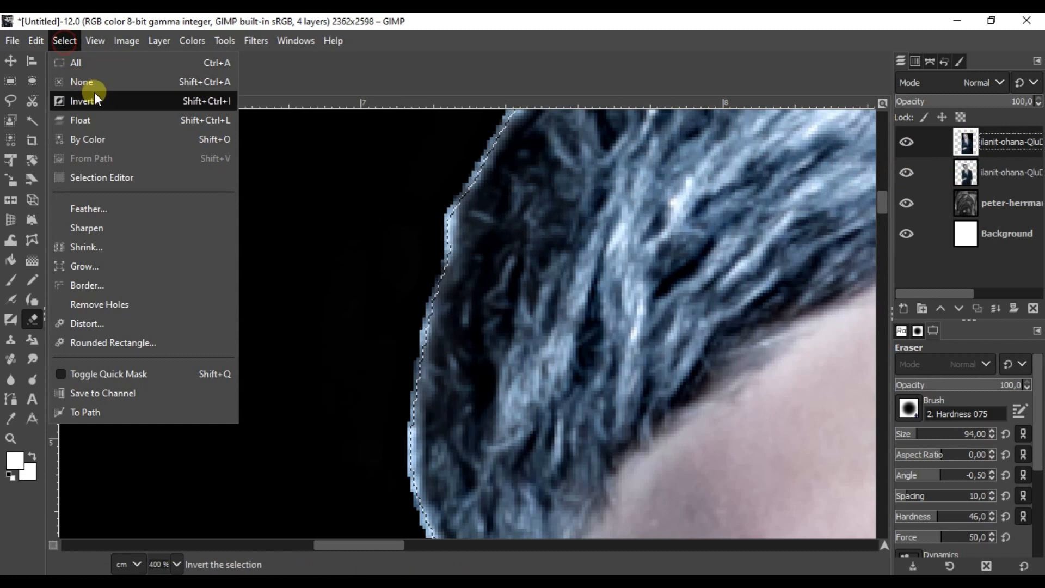
left_click(110, 101)
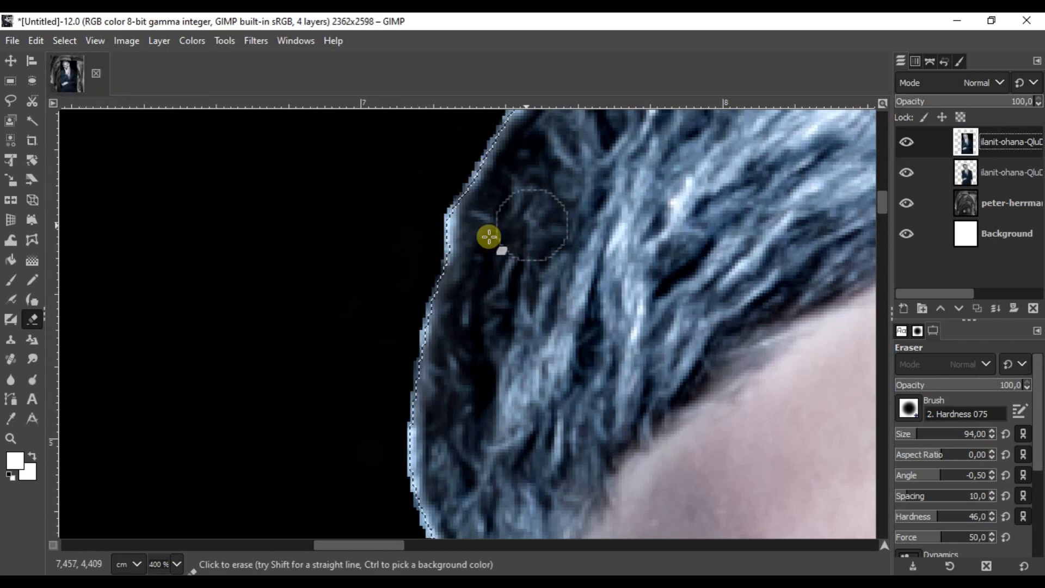
left_click(36, 40)
left_click(96, 328)
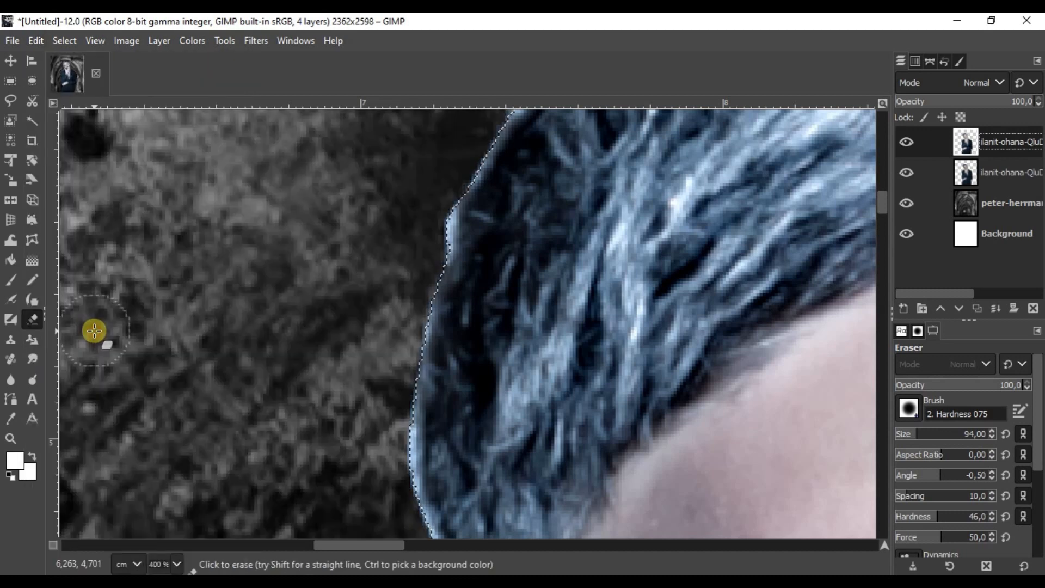
scroll(502, 310, "down", 5)
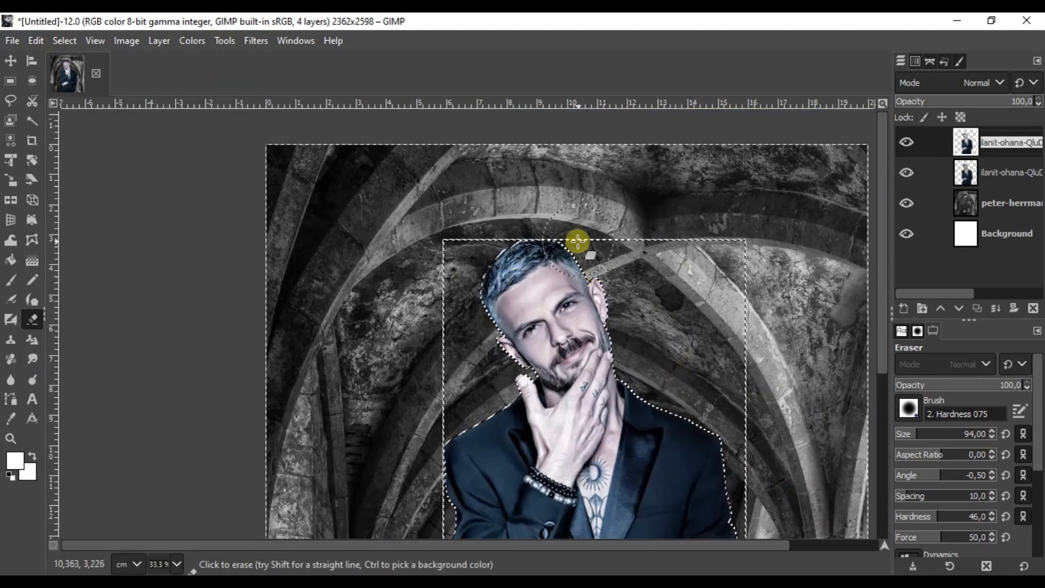
- Remove the active selection and inspect the man's filtered cutout against the hall
left_click(11, 61)
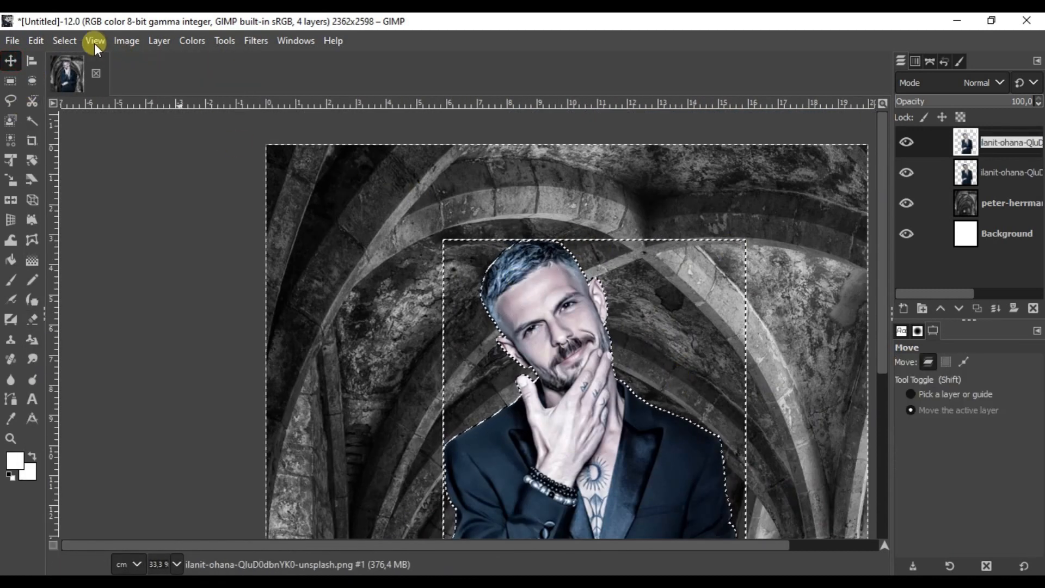
left_click(67, 42)
left_click(84, 83)
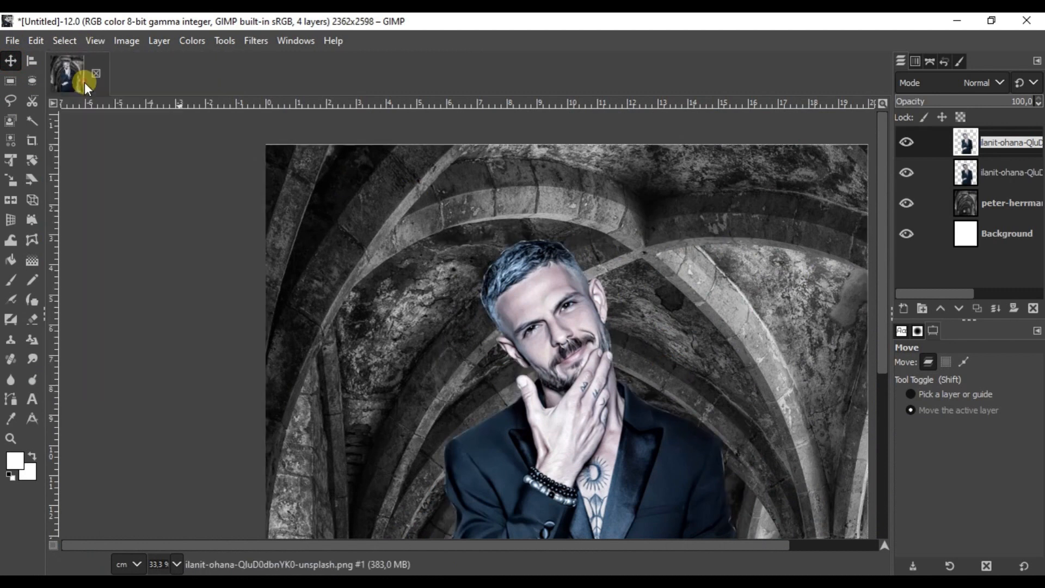
scroll(543, 299, "down", 4)
scroll(465, 212, "up", 3)
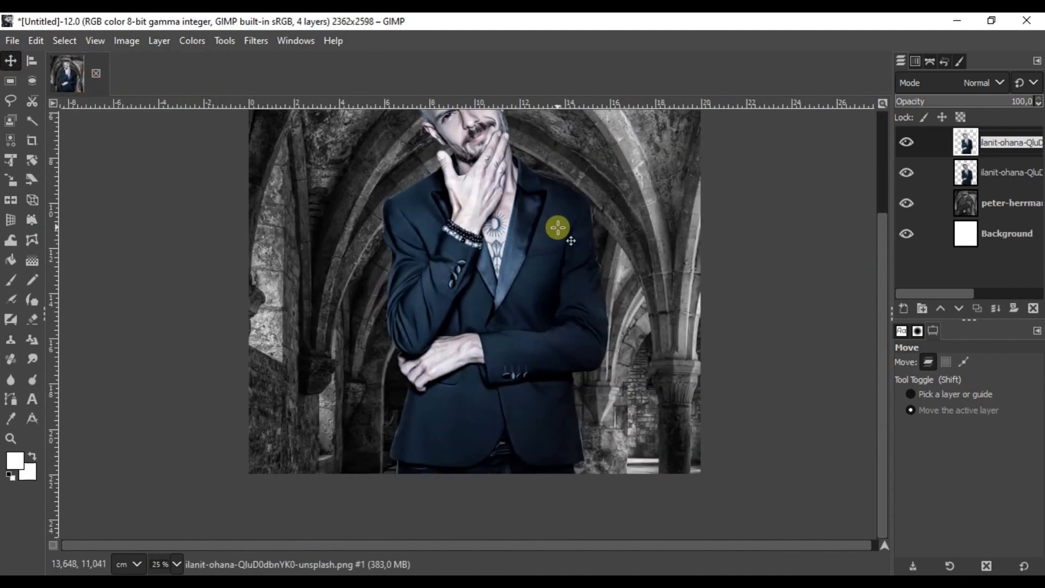
scroll(545, 229, "up", 2)
scroll(478, 210, "up", 2)
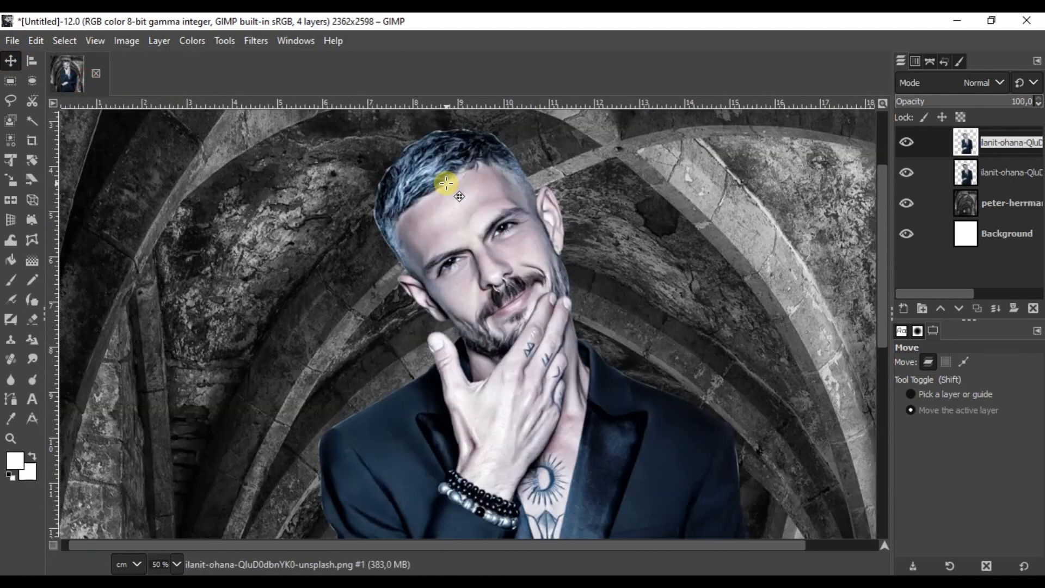
- Compare the man with and without the illustration filter by toggling the filtered layer's visibility
left_click(902, 141)
left_click(903, 142)
left_click(903, 141)
left_click(903, 142)
left_click(903, 142)
left_click(903, 141)
left_click(903, 142)
left_click(903, 141)
left_click(902, 141)
left_click(902, 142)
left_click(902, 142)
left_click(902, 141)
- Delete the unfiltered original cutout layer of the man beneath the filtered copy
left_click(1008, 172)
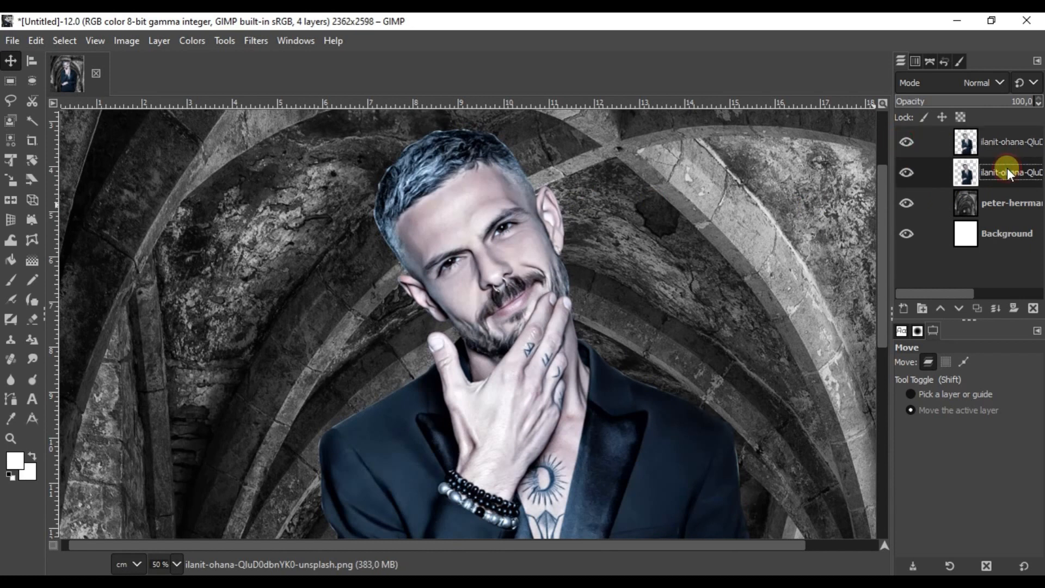
key("Delete")
scroll(623, 212, "down", 3)
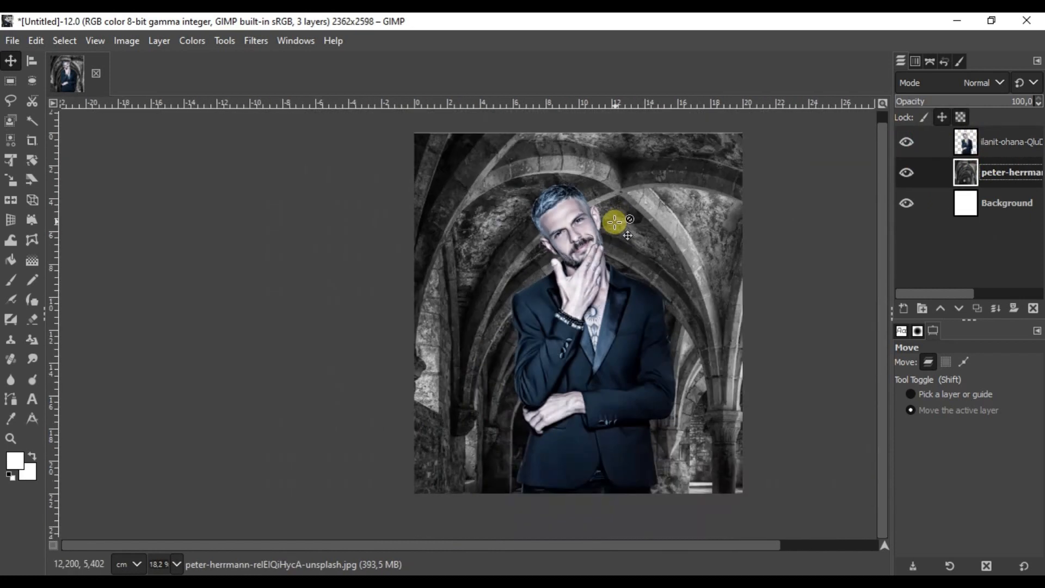
scroll(603, 432, "up", 1)
scroll(603, 433, "down", 1)
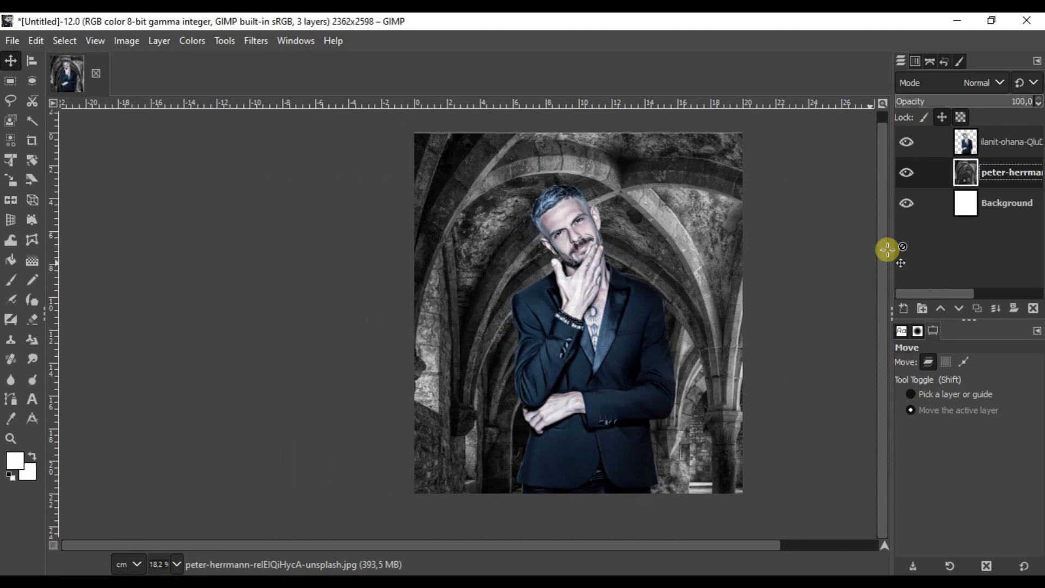
- Darken the man's layer with an Exposure adjustment of about -1.047
left_click(995, 145)
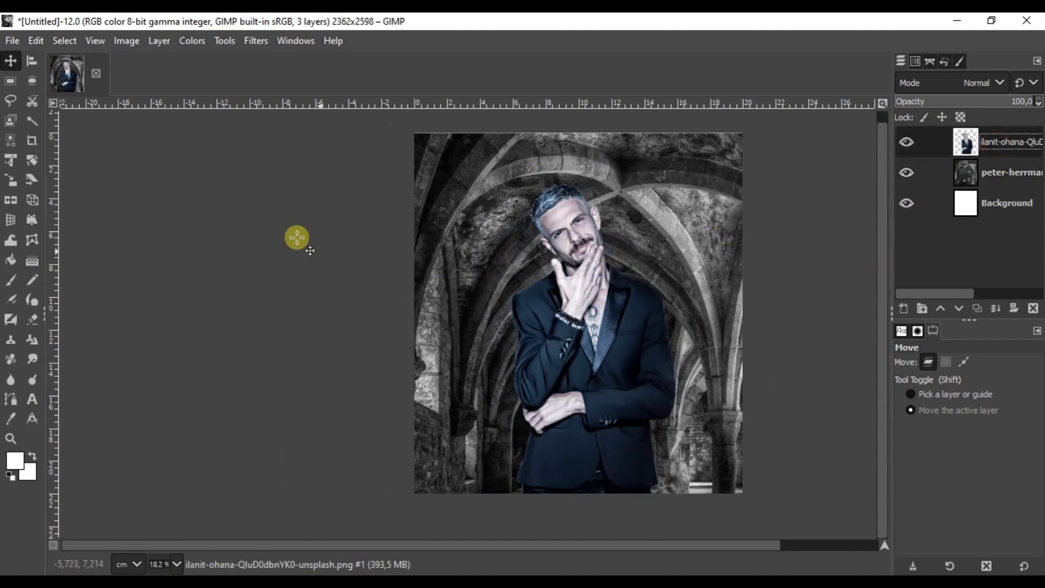
left_click(194, 42)
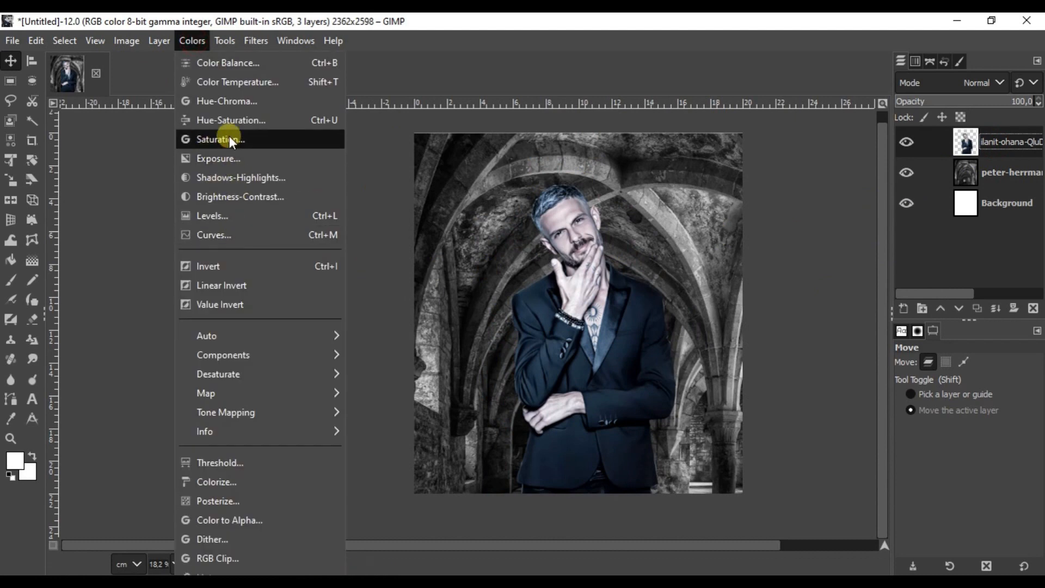
left_click(241, 159)
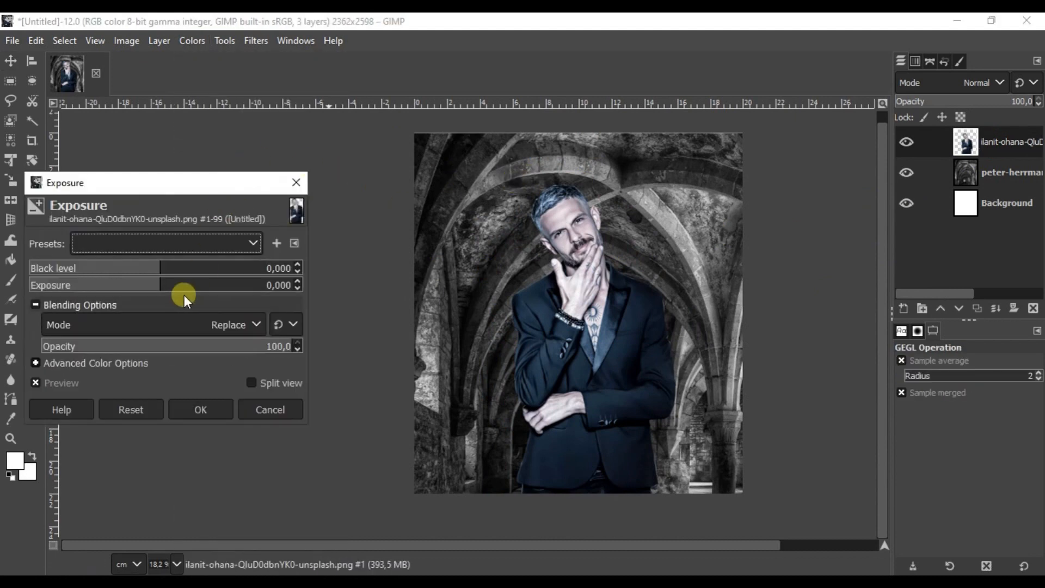
left_click_drag(174, 283, 145, 282)
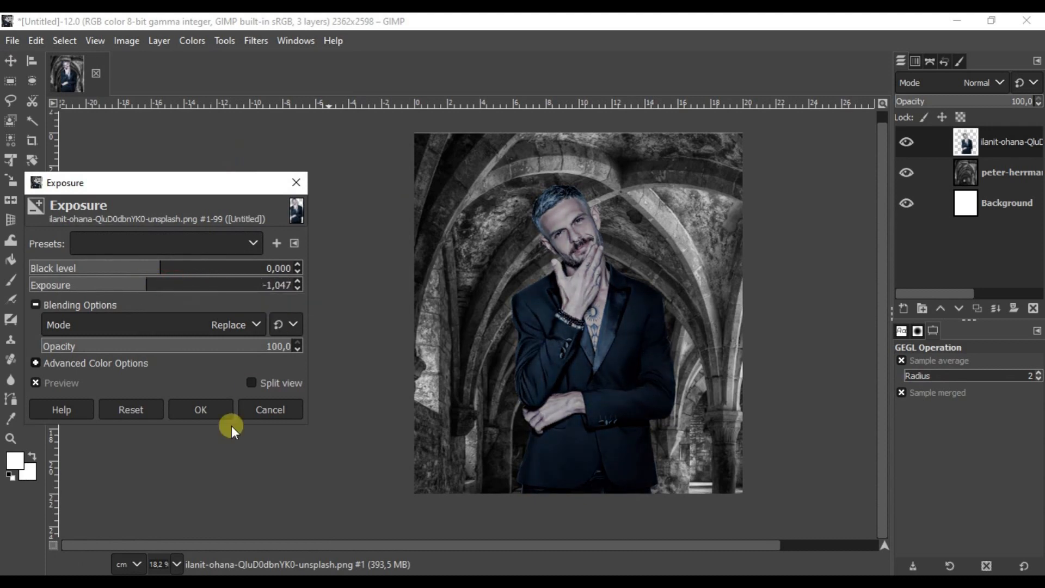
left_click(204, 413)
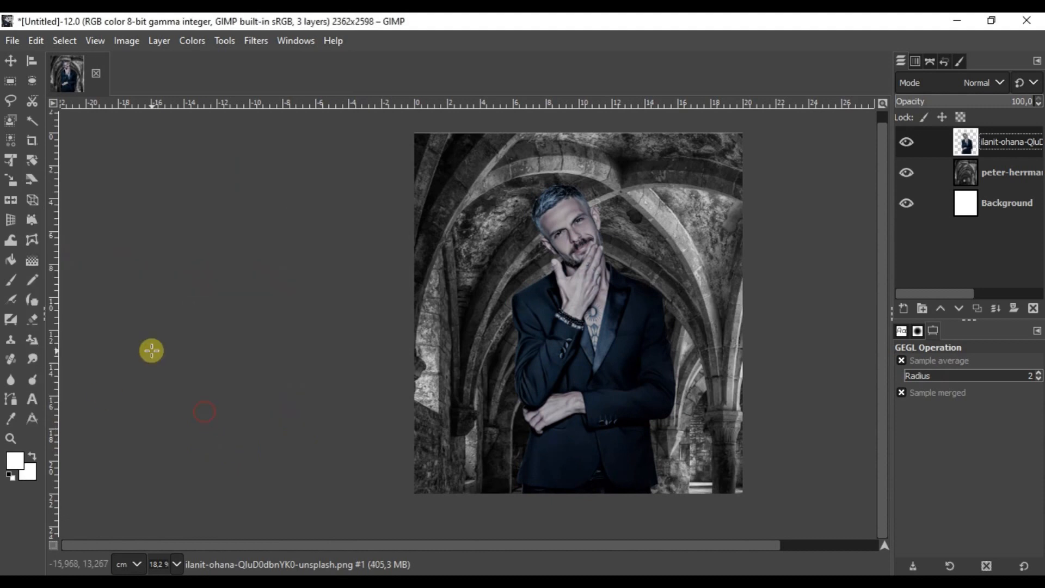
- Darken the stone hall layer with an Exposure adjustment of about -1.860
left_click(1024, 169)
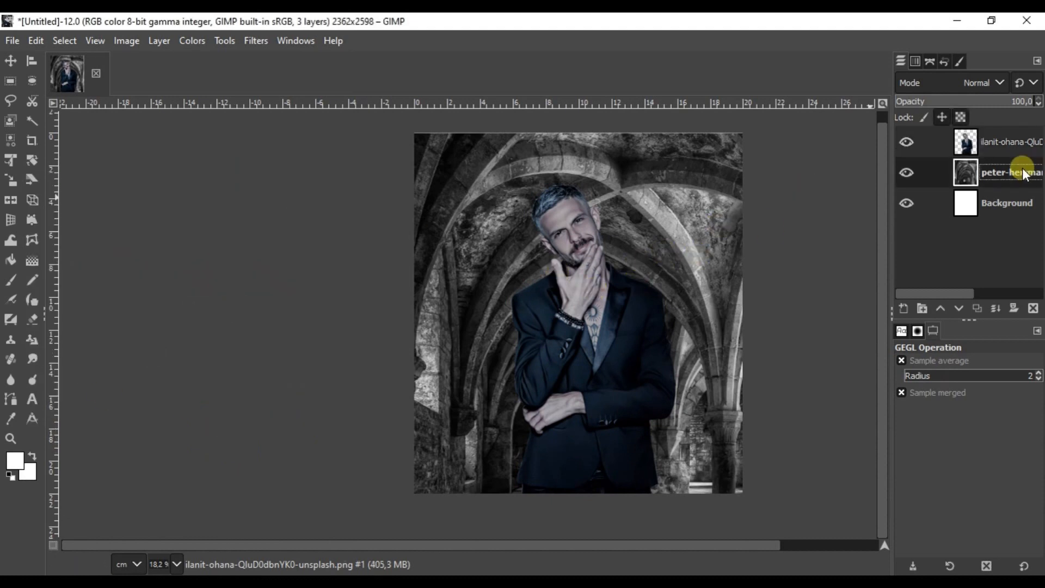
left_click(198, 43)
left_click(238, 165)
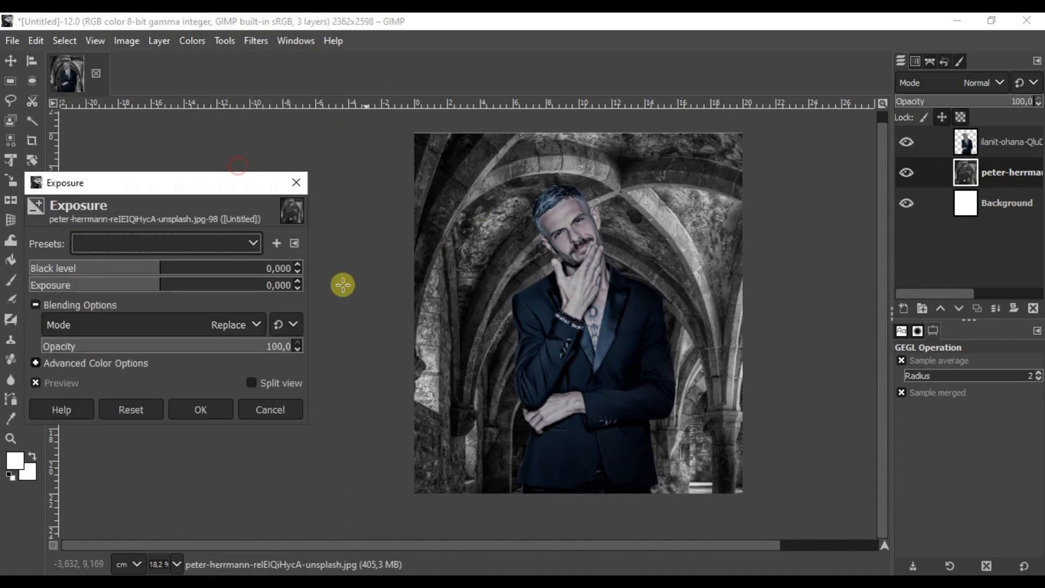
left_click_drag(164, 282, 141, 285)
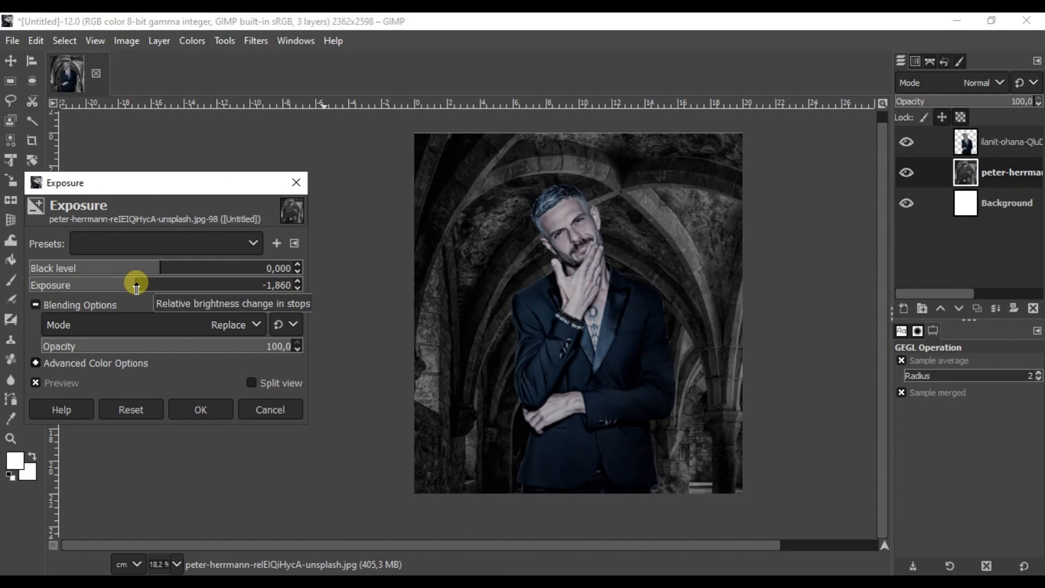
left_click(200, 415)
left_click(1019, 153)
left_click(1011, 176)
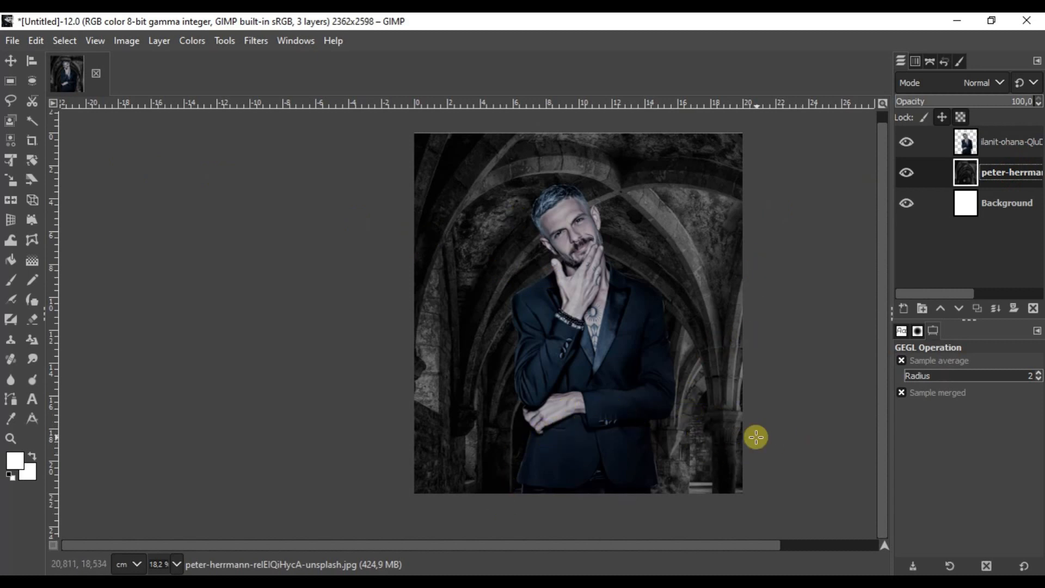
scroll(718, 409, "up", 1)
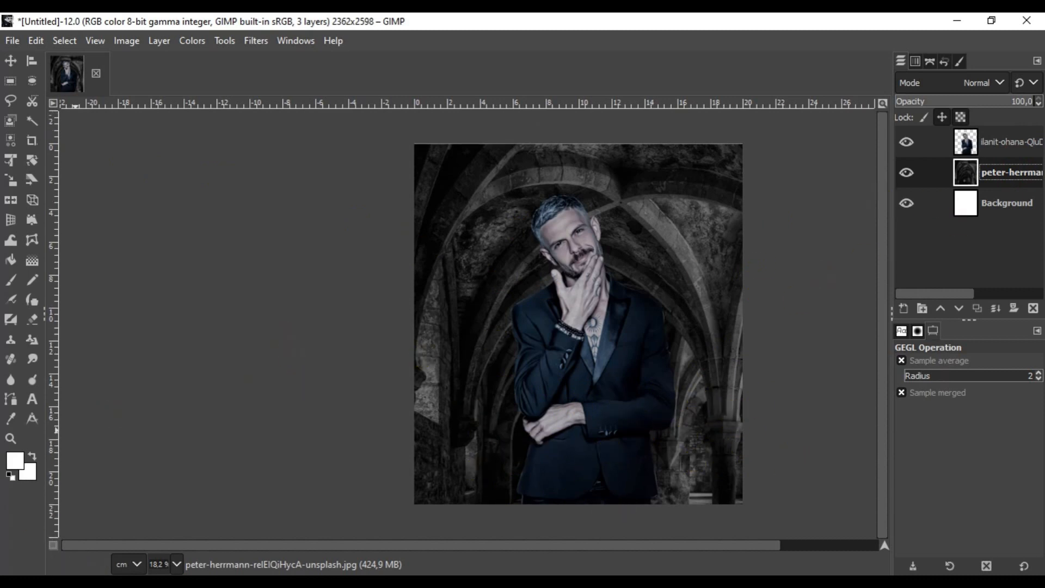
- Switch to File Explorer, preview the smoke images and bring the Pngtree white fog PNG into the composition between the man and the hall
mouse_move(81, 576)
left_click(104, 524)
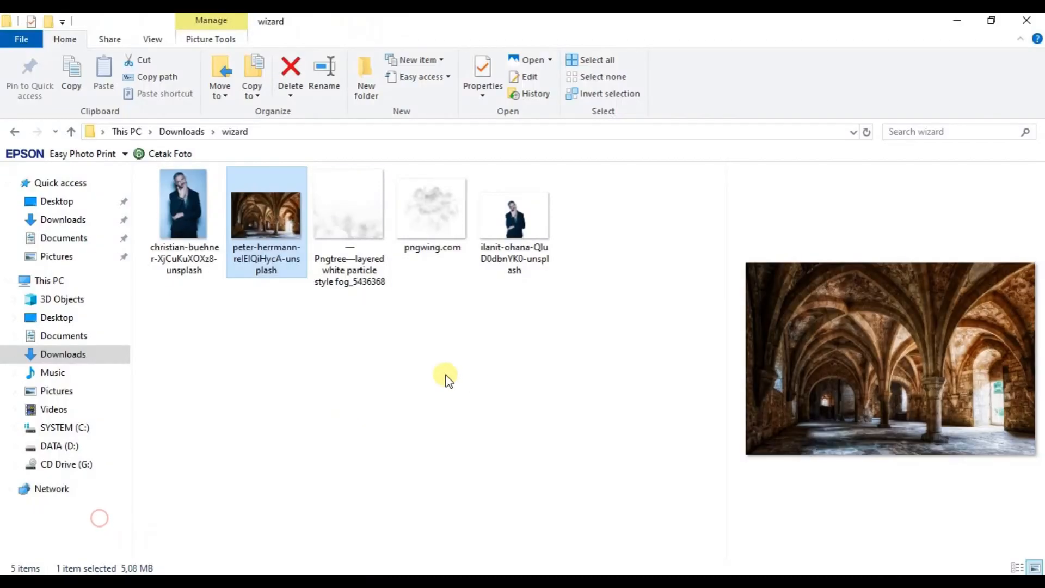
left_click(430, 207)
left_click(357, 213)
left_click(420, 209)
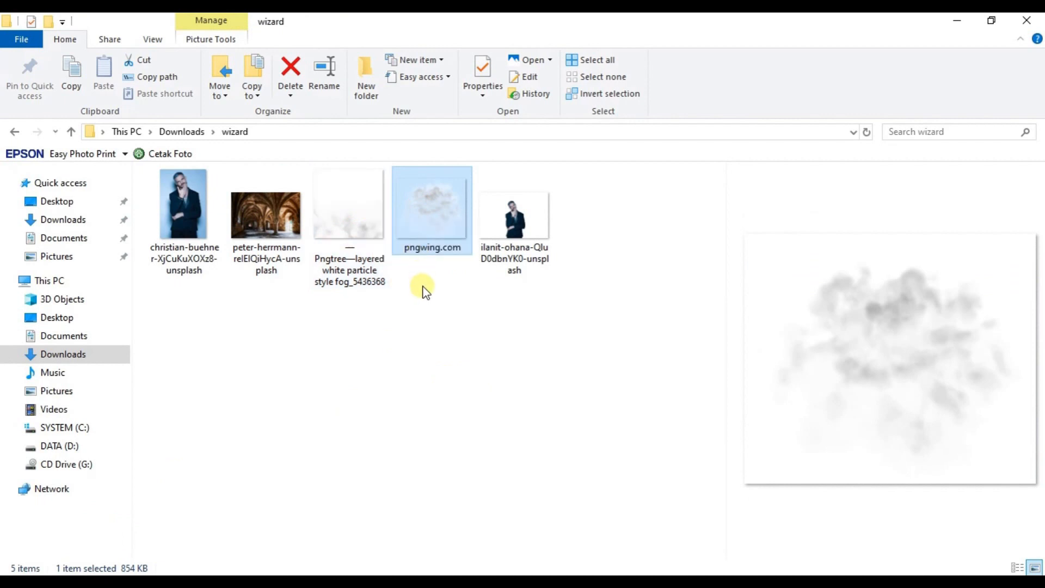
left_click(347, 219)
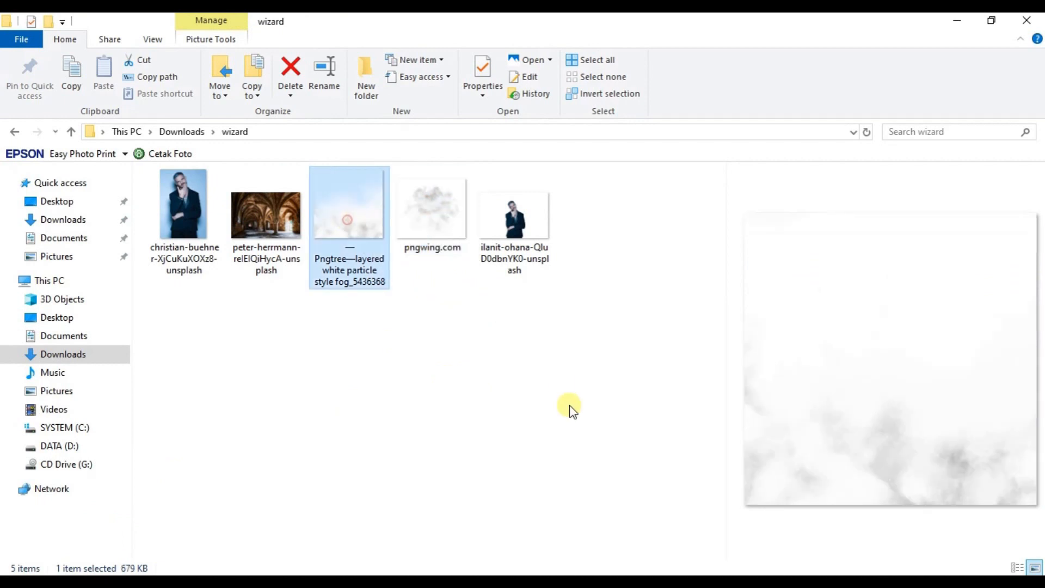
left_click_drag(361, 219, 391, 515)
left_click_drag(449, 409, 445, 411)
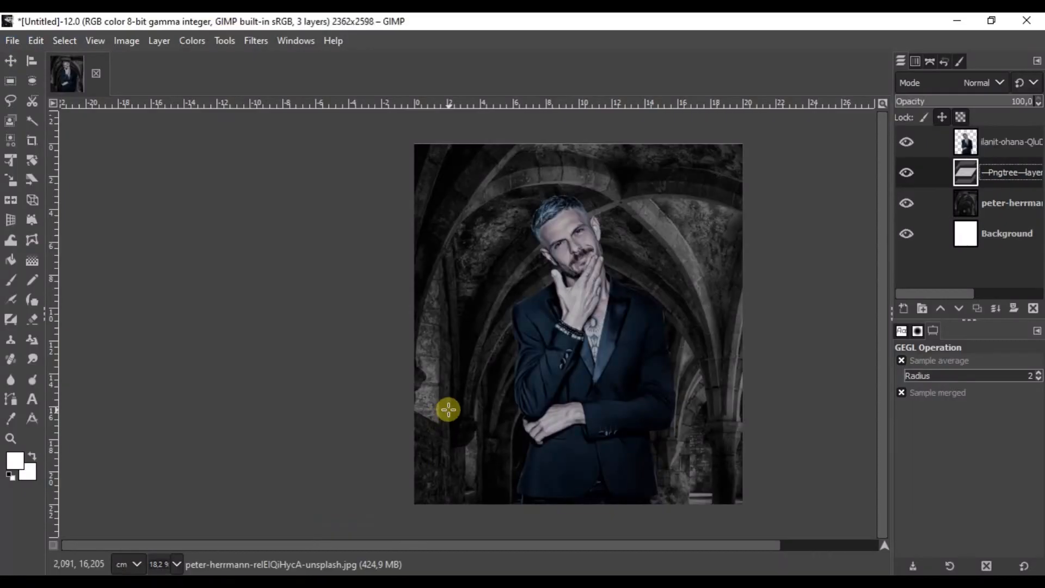
- Enlarge the fog layer to span the canvas width and position it over the lower part of the hall behind the man
left_click(11, 64)
left_click_drag(507, 364, 427, 463)
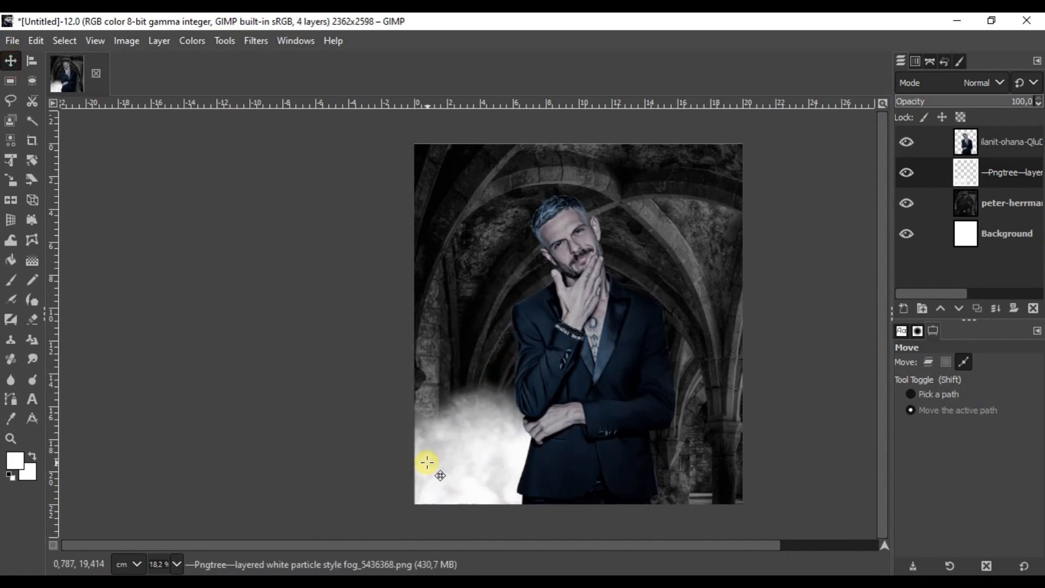
left_click(11, 160)
left_click_drag(597, 328, 837, 250)
left_click(834, 207)
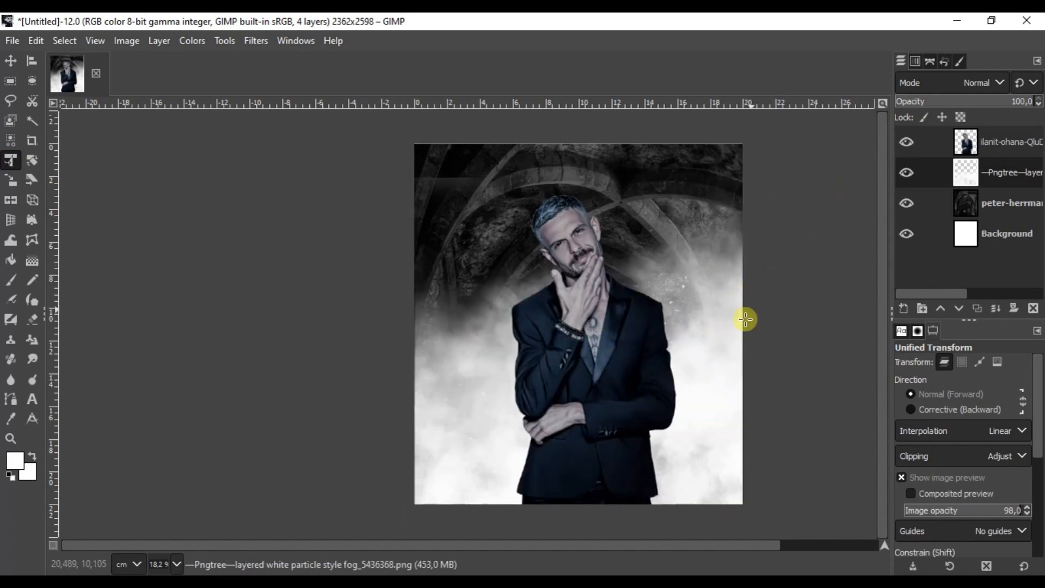
left_click(11, 60)
left_click_drag(446, 358, 446, 397)
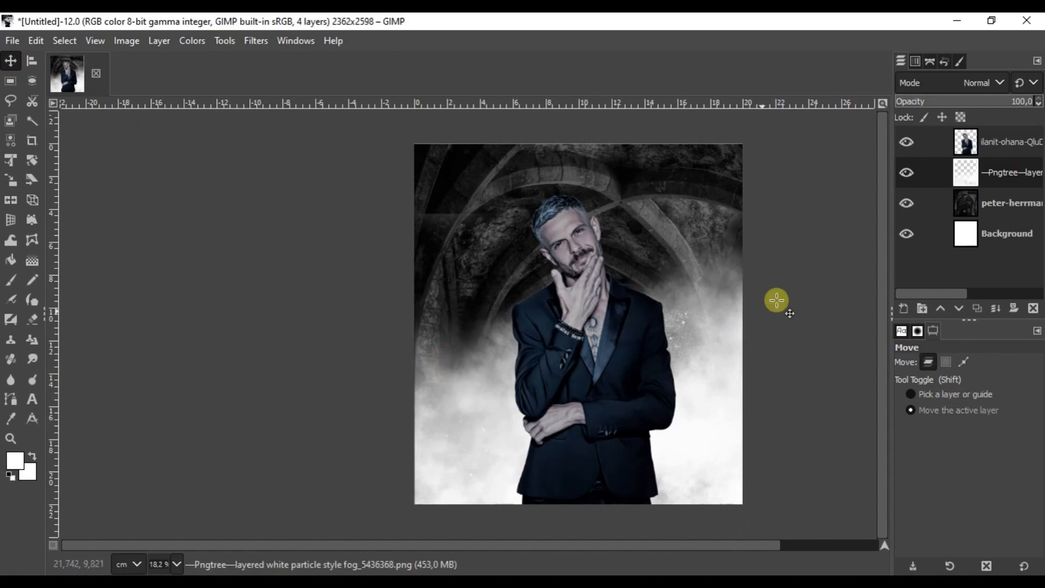
- Add a white (full opacity) mask to the fog layer and set the Airbrush foreground color to black (000000)
left_click(1011, 312)
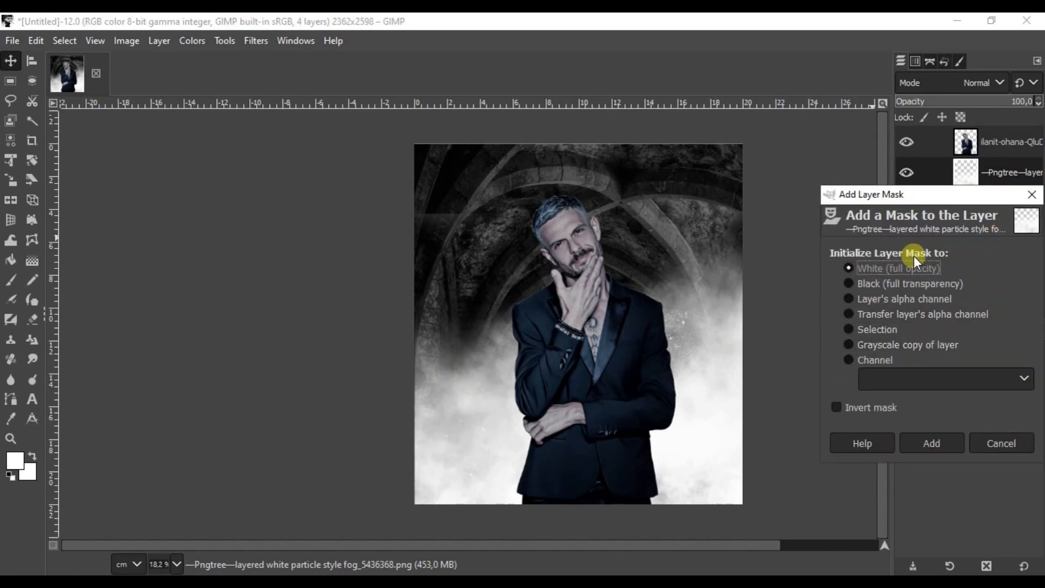
left_click(932, 444)
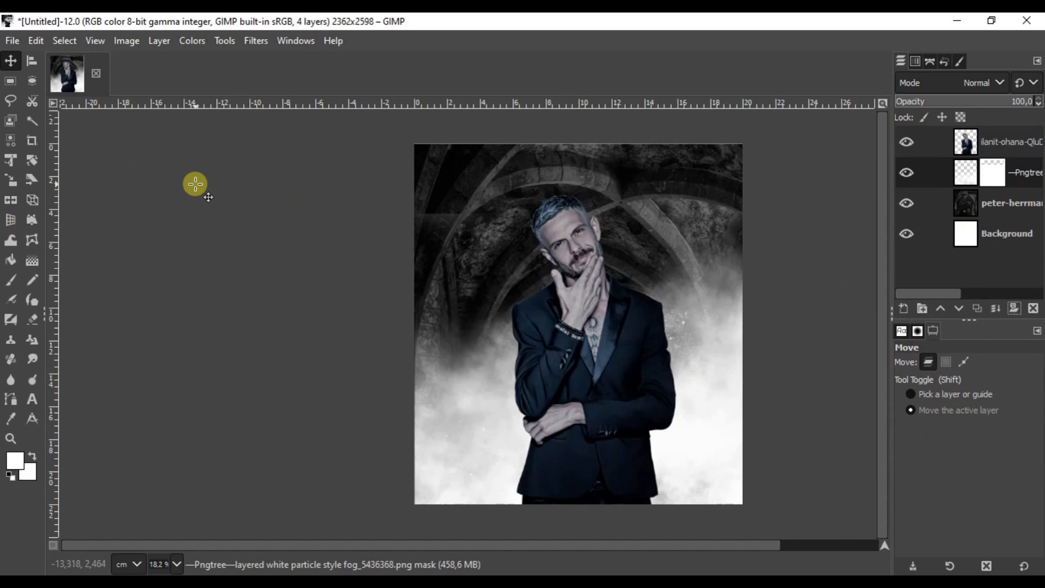
left_click(12, 298)
left_click(15, 460)
key("d")
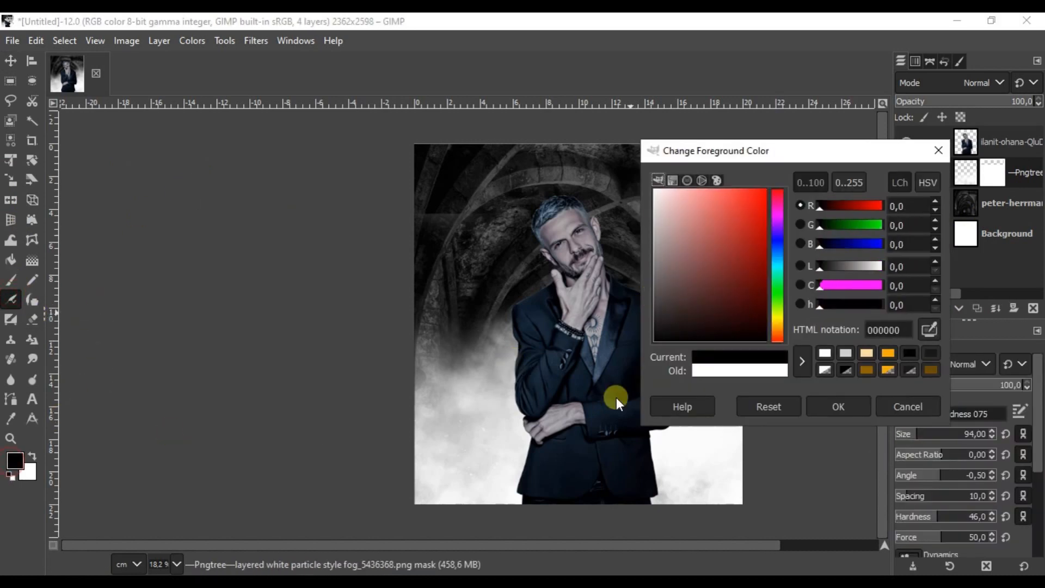
left_click(858, 405)
- Lower the fog layer's opacity to about 31.3 and airbrush black on its mask to hide the upper part of the fog
mouse_move(774, 465)
left_mouse_down()
mouse_move(689, 497)
mouse_move(597, 553)
left_mouse_up()
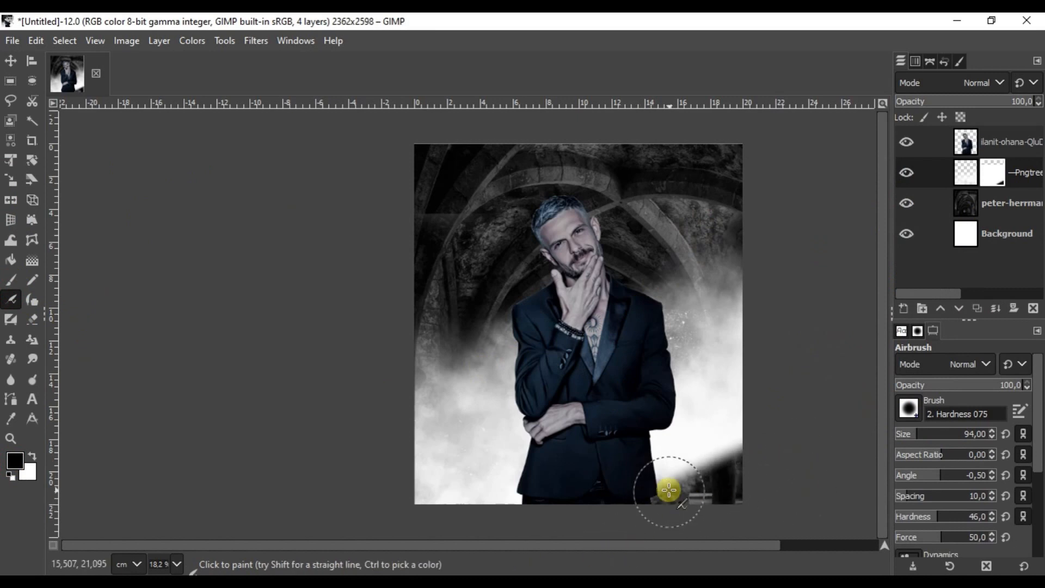
key("ctrl+z")
scroll(737, 482, "down", 2, "ctrl")
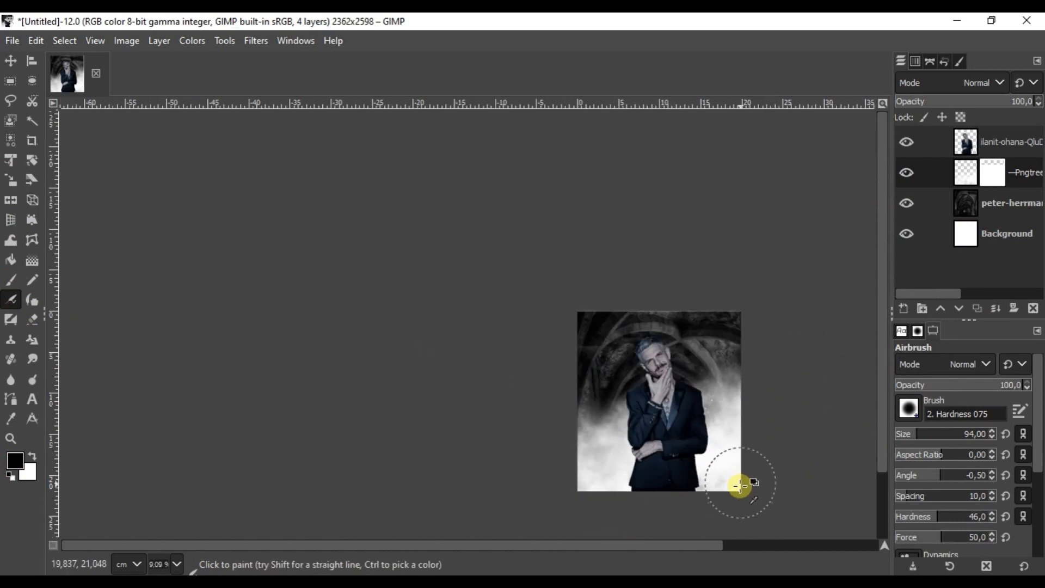
scroll(747, 474, "up", 1, "ctrl")
left_click_drag(999, 100, 940, 101)
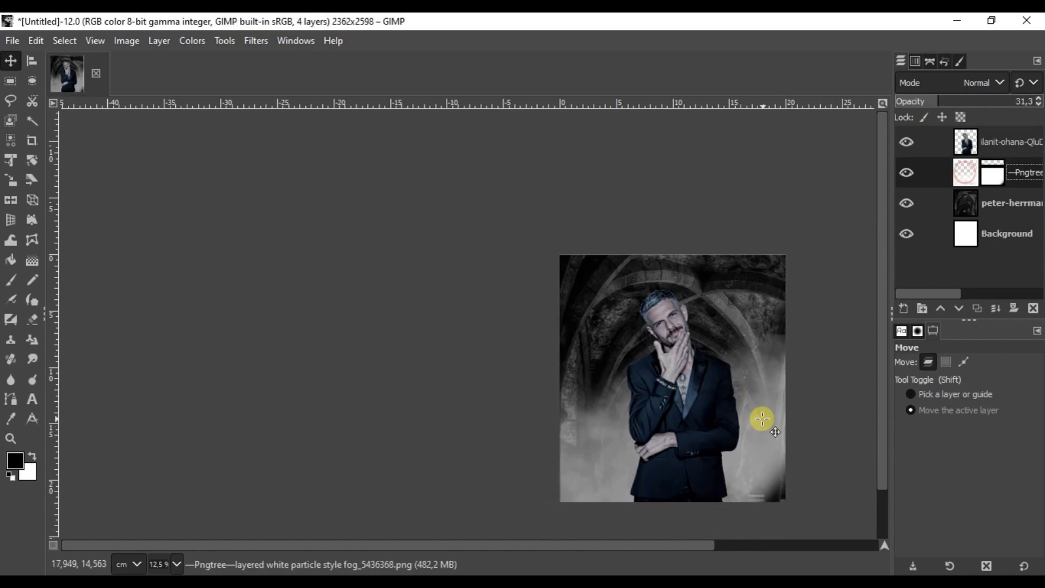
scroll(750, 366, "up", 1, "ctrl")
scroll(583, 397, "down", 2, "ctrl")
scroll(597, 441, "up", 2, "ctrl")
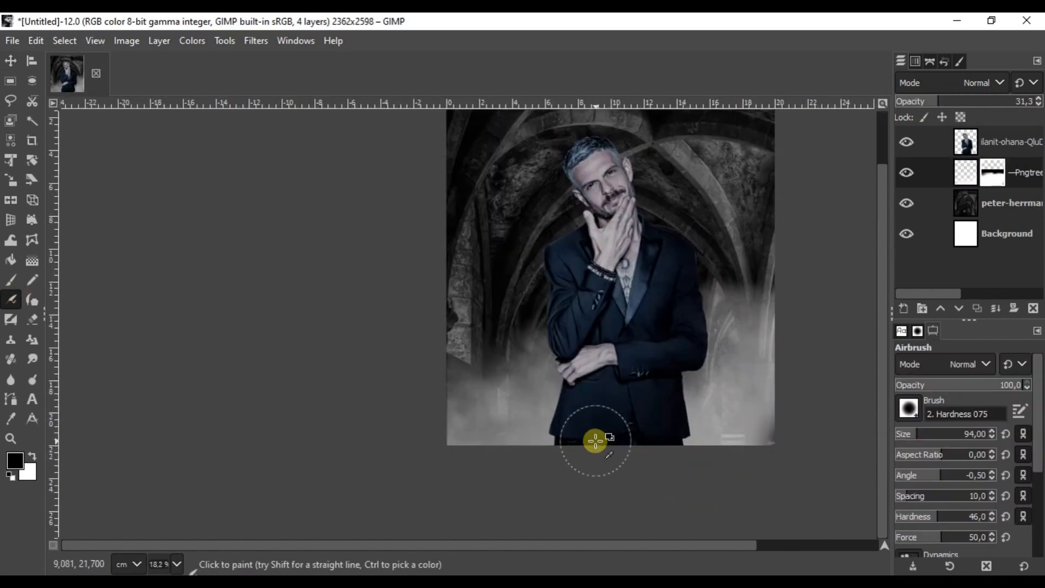
scroll(566, 362, "up", 2)
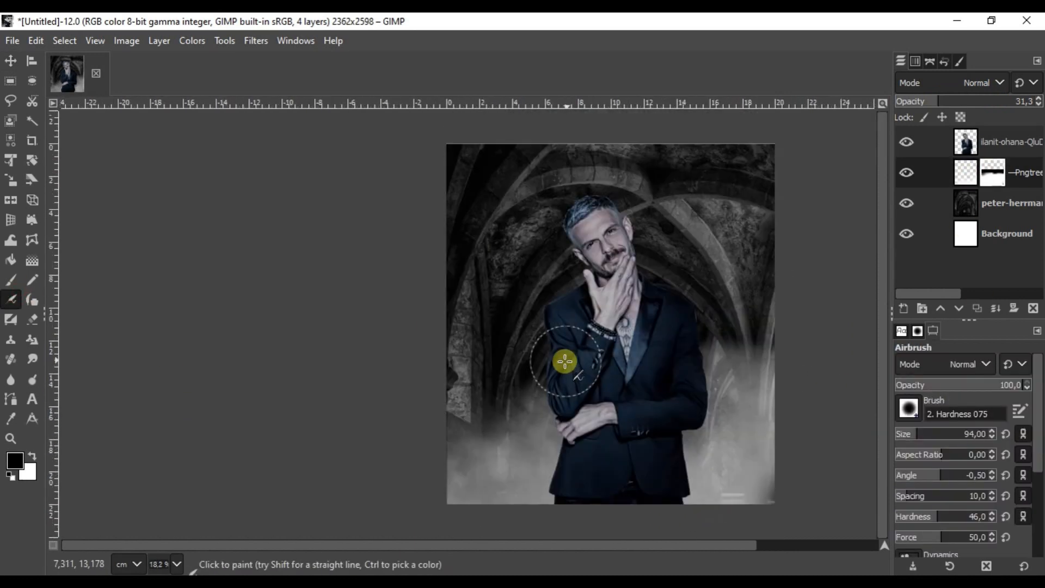
- Bring the Pngtree white fog PNG in again from File Explorer as a new layer and raise it above the man's layer
left_click(10, 60)
key("alt+Tab")
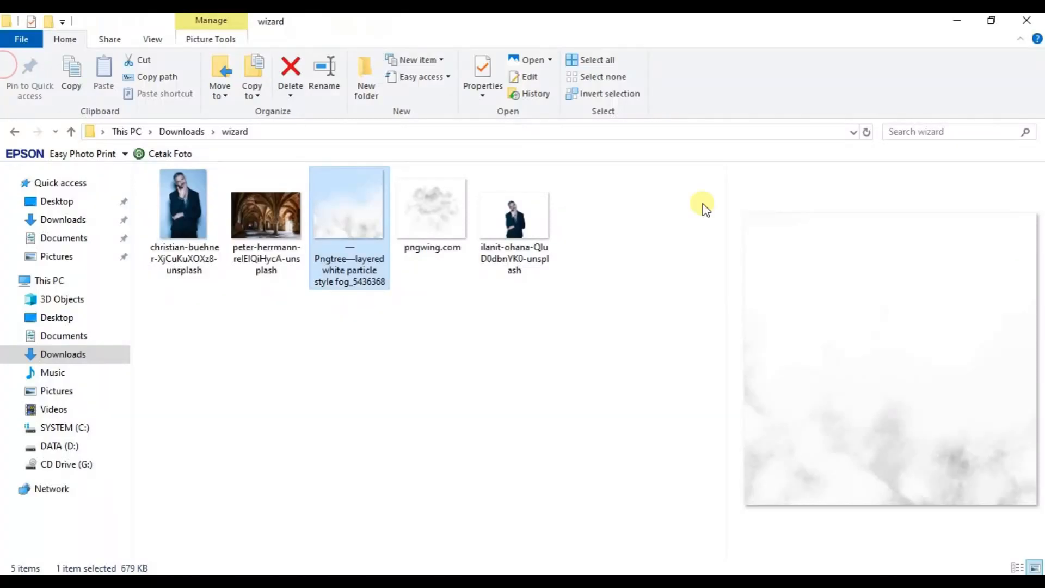
left_click_drag(366, 217, 696, 420)
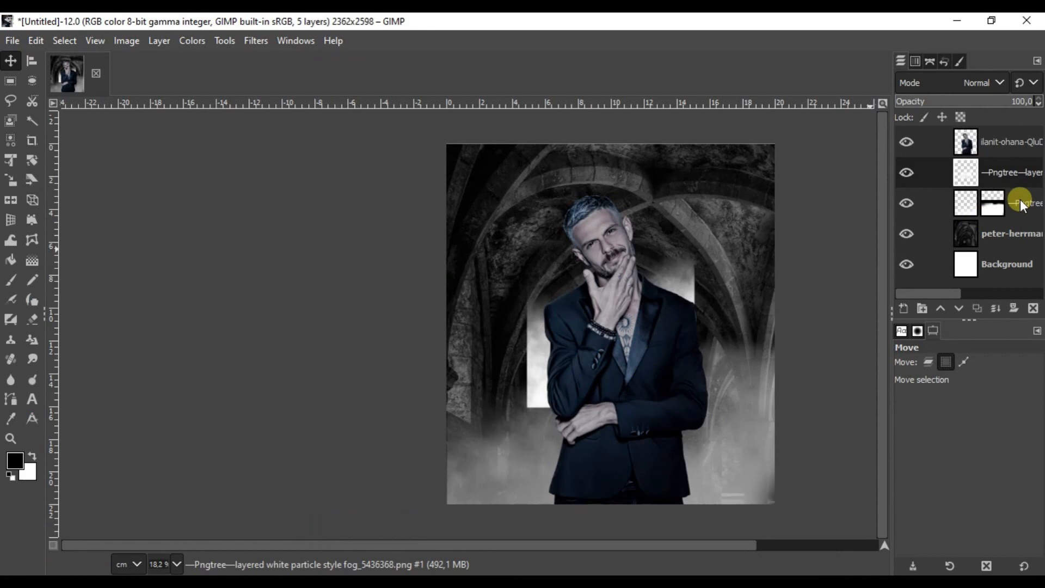
left_click(942, 308)
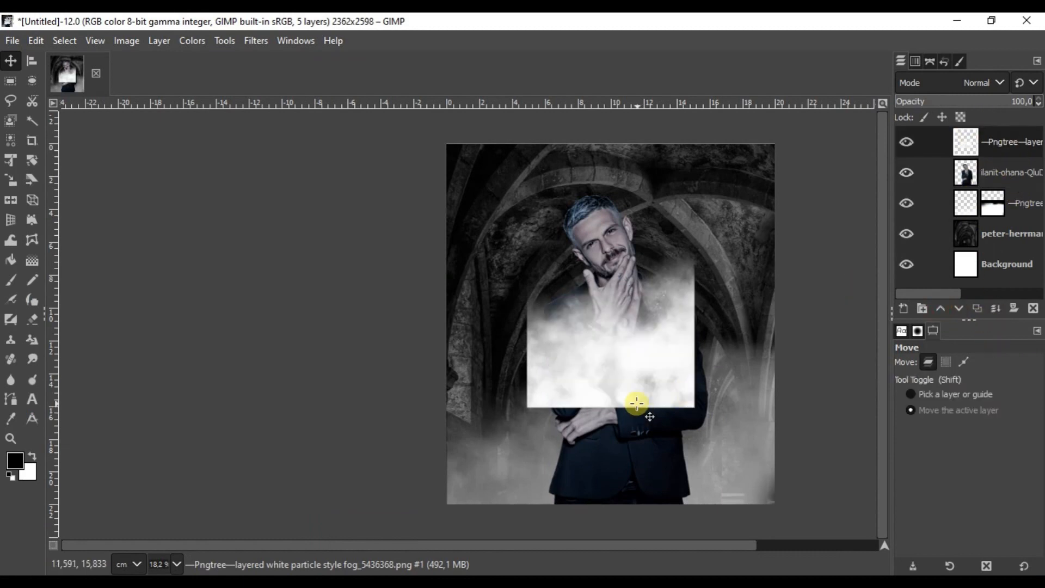
- Enlarge the new fog layer to the canvas width with Unified Transform and position it over the man's lower body and the canvas bottom
key("shift+t")
left_click(717, 416)
left_click_drag(716, 416, 889, 539)
left_click_drag(732, 436, 738, 557)
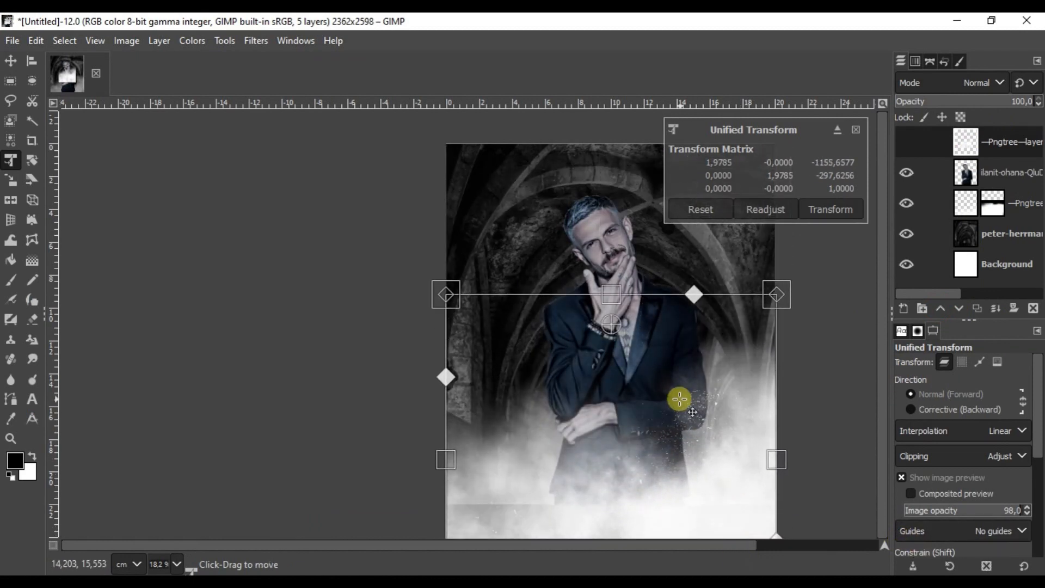
scroll(680, 399, "down", 2, "ctrl")
left_click_drag(702, 438, 703, 449)
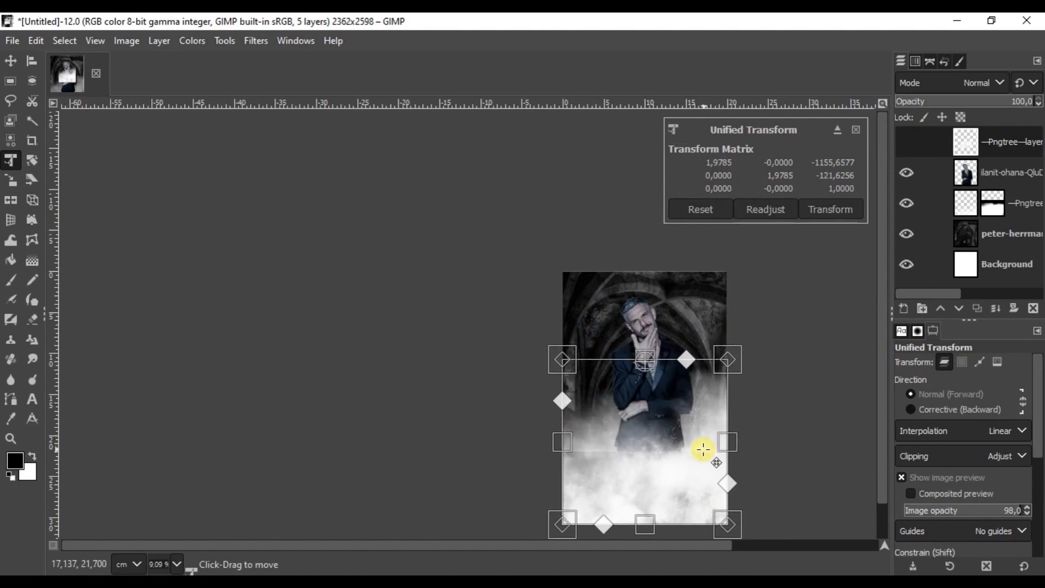
left_click(832, 209)
scroll(685, 410, "up", 1, "ctrl")
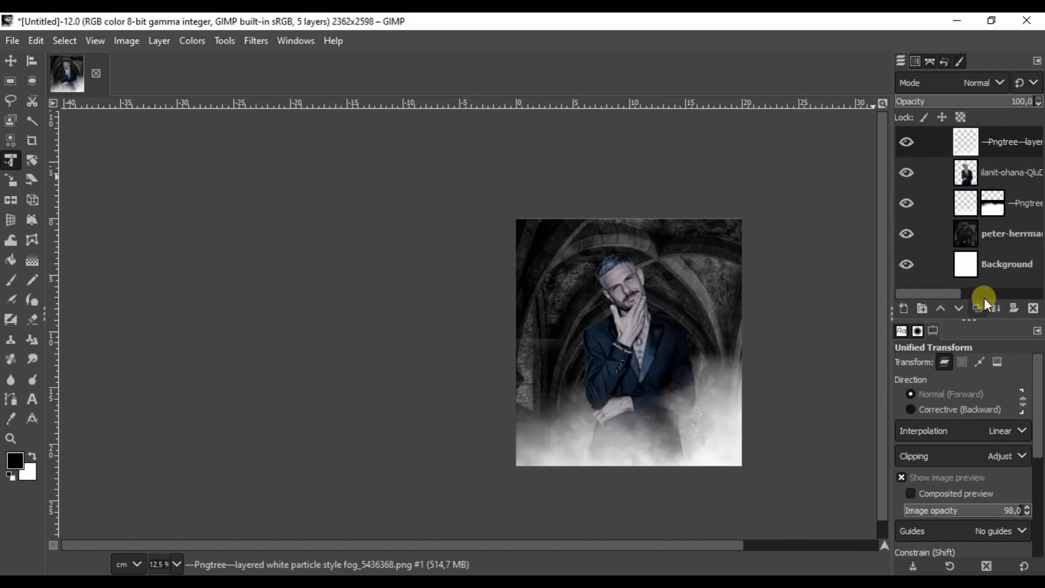
- Add a white mask to the front fog layer and airbrush black on it to thin the fog over the man's arms and jacket
left_click(1015, 307)
key("Return")
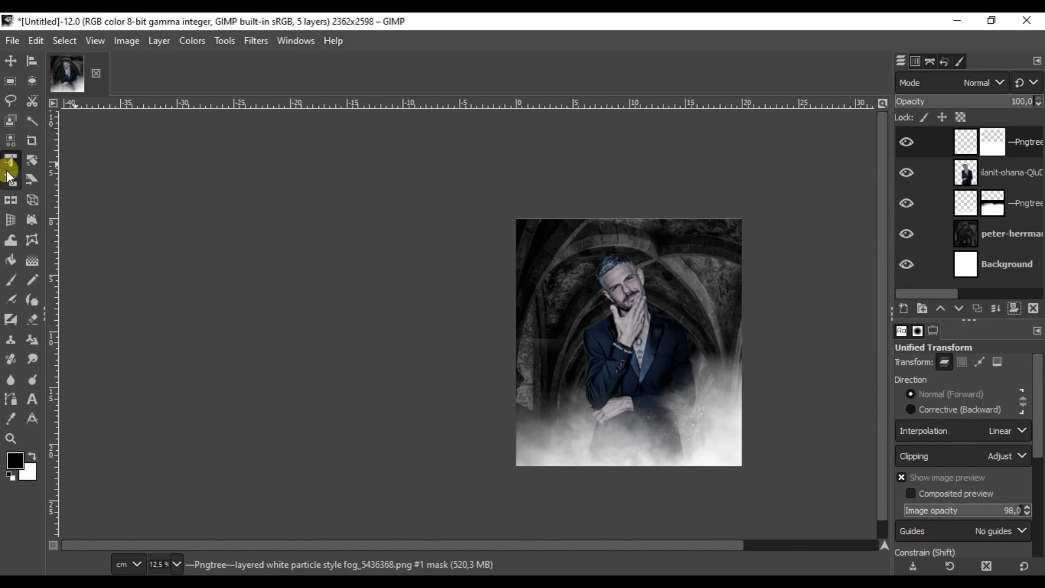
left_click(11, 280)
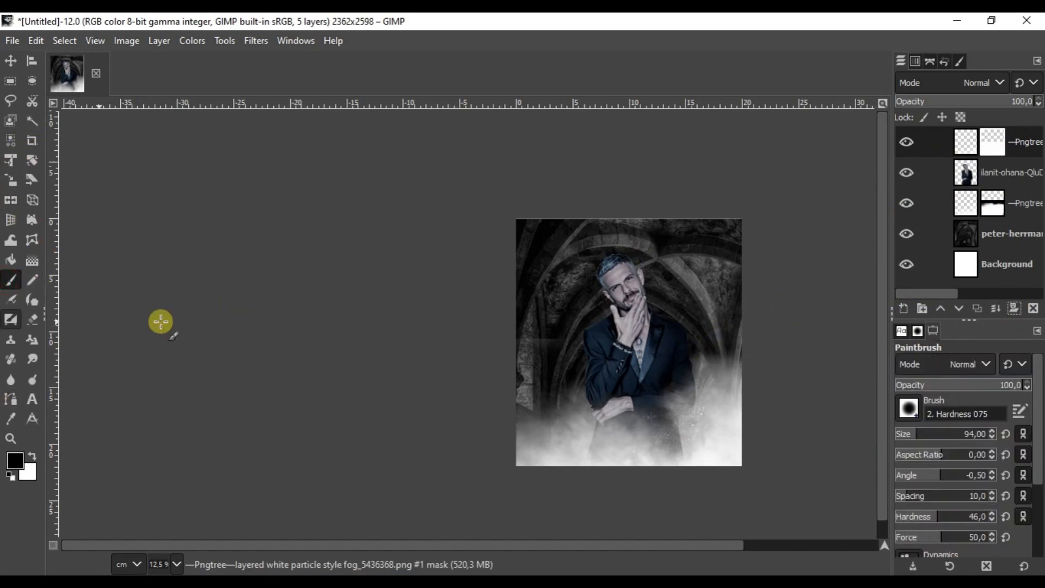
left_click(12, 301)
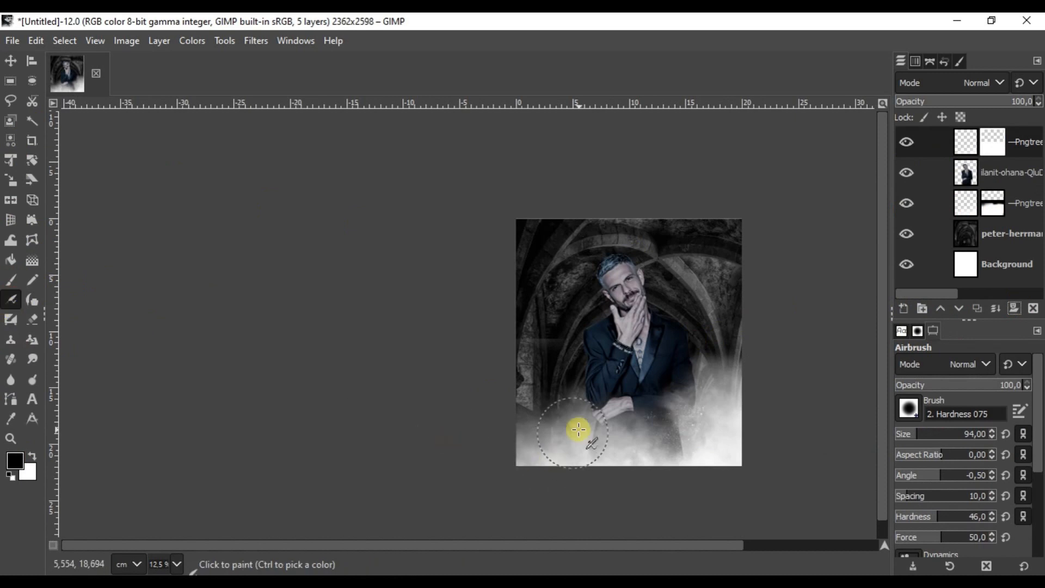
scroll(720, 343, "up", 1)
scroll(501, 335, "down", 2)
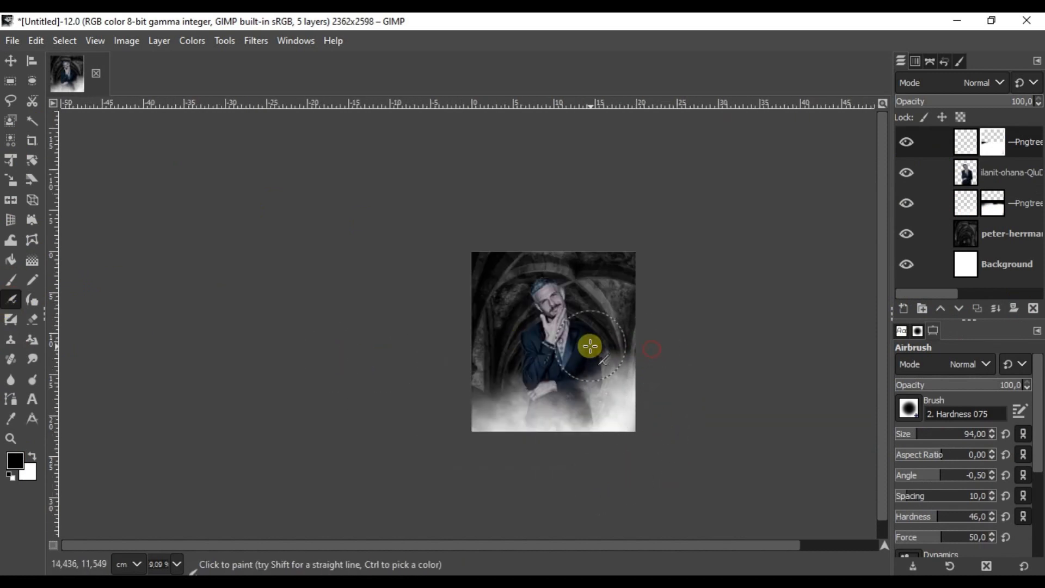
mouse_move(493, 370)
left_mouse_down()
mouse_move(541, 386)
mouse_move(551, 434)
mouse_move(518, 440)
mouse_move(539, 421)
left_mouse_up()
scroll(540, 420, "up", 2)
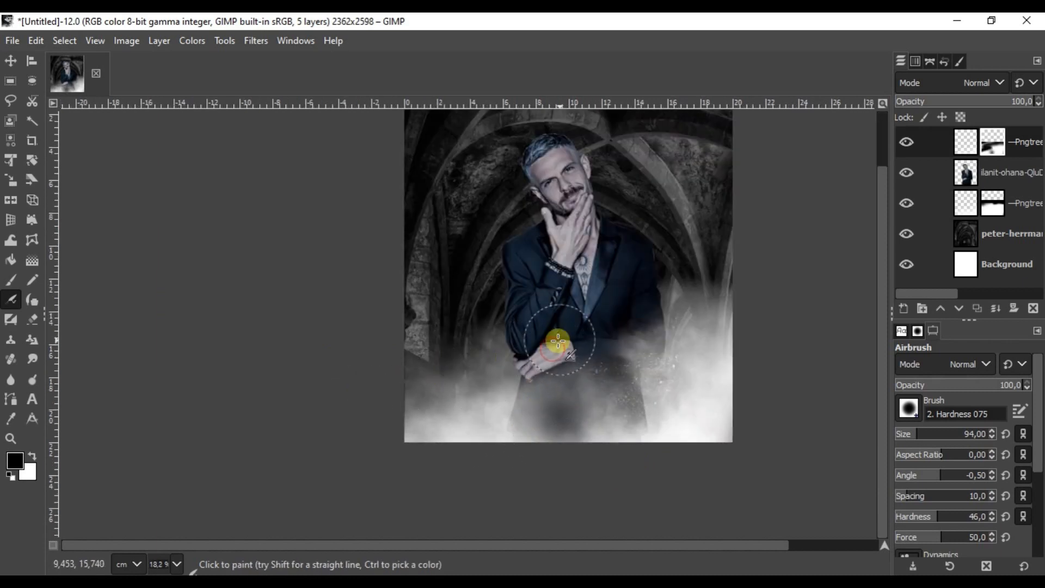
- Lower the front fog layer's opacity to about 35.7 and check the blend over the man
left_click_drag(995, 99, 943, 100)
scroll(601, 269, "down", 2)
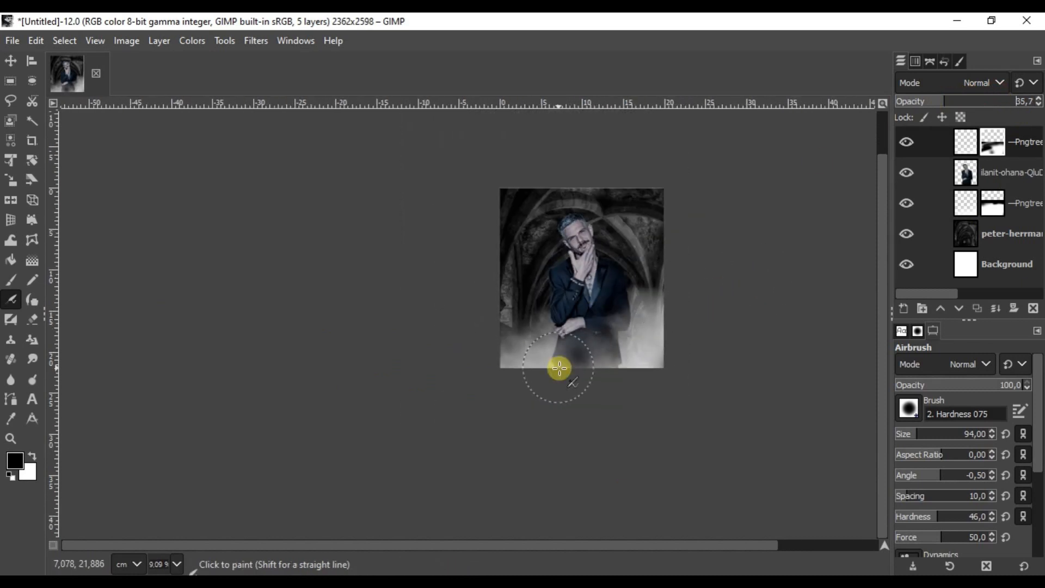
scroll(559, 369, "up", 1)
scroll(648, 335, "up", 1)
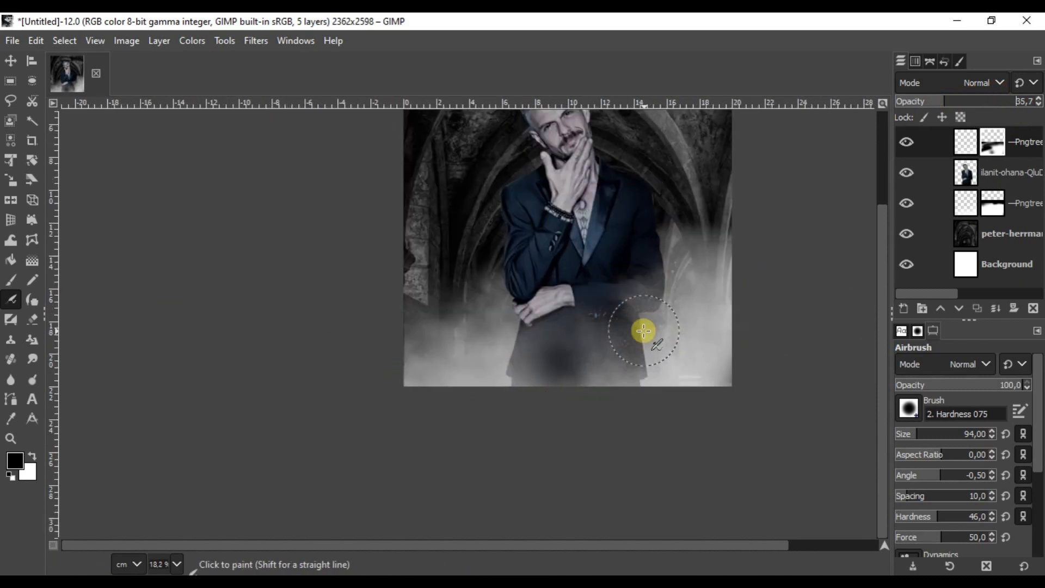
scroll(618, 313, "up", 3)
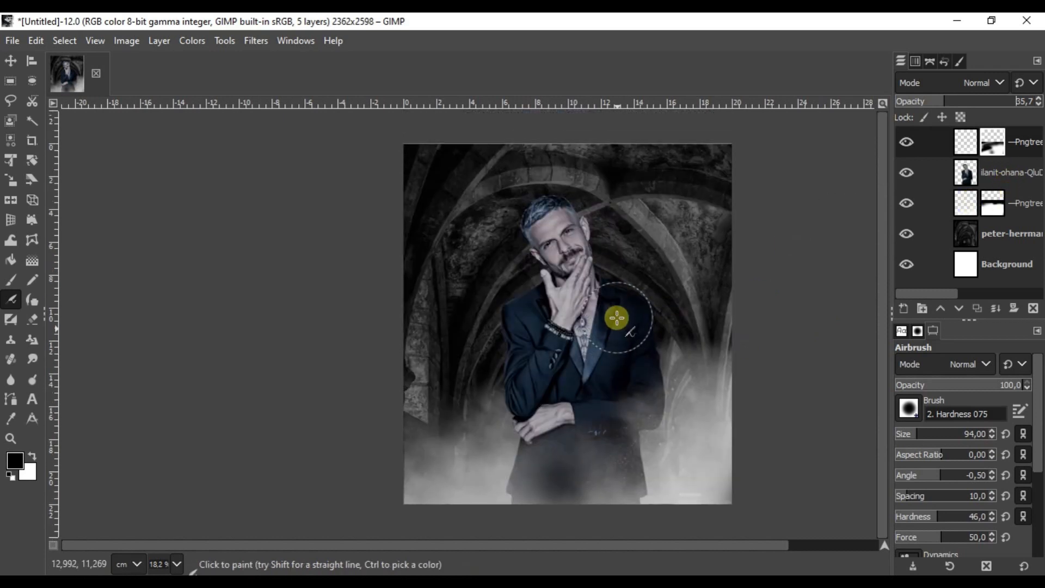
- Bring the pngwing.com smoke PNG in from the wizard folder in File Explorer as a new top layer
left_click(11, 60)
key("alt+Tab")
left_click(470, 251)
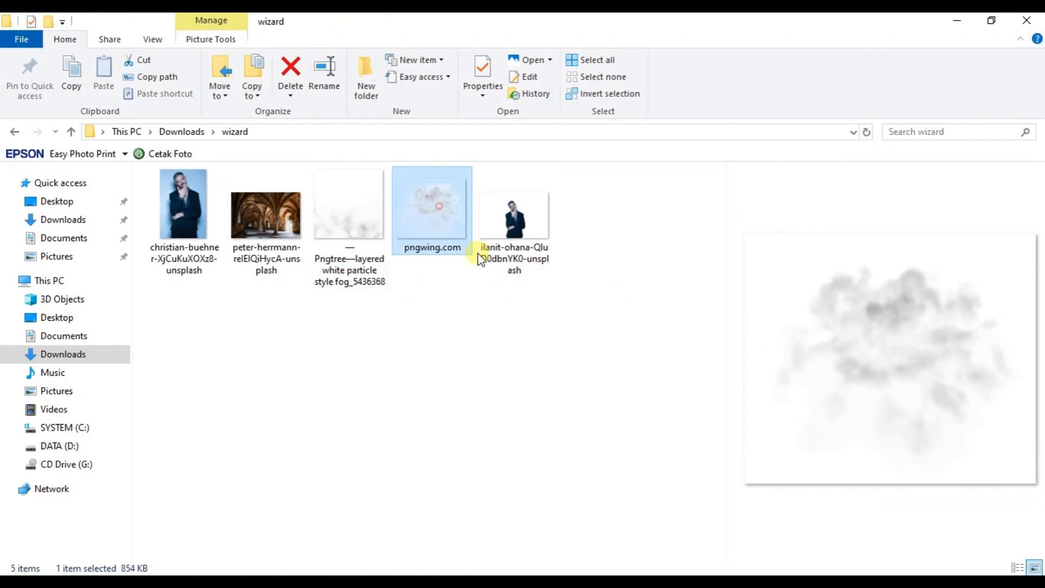
left_click(345, 227)
left_click(436, 218)
left_click_drag(423, 213, 467, 175)
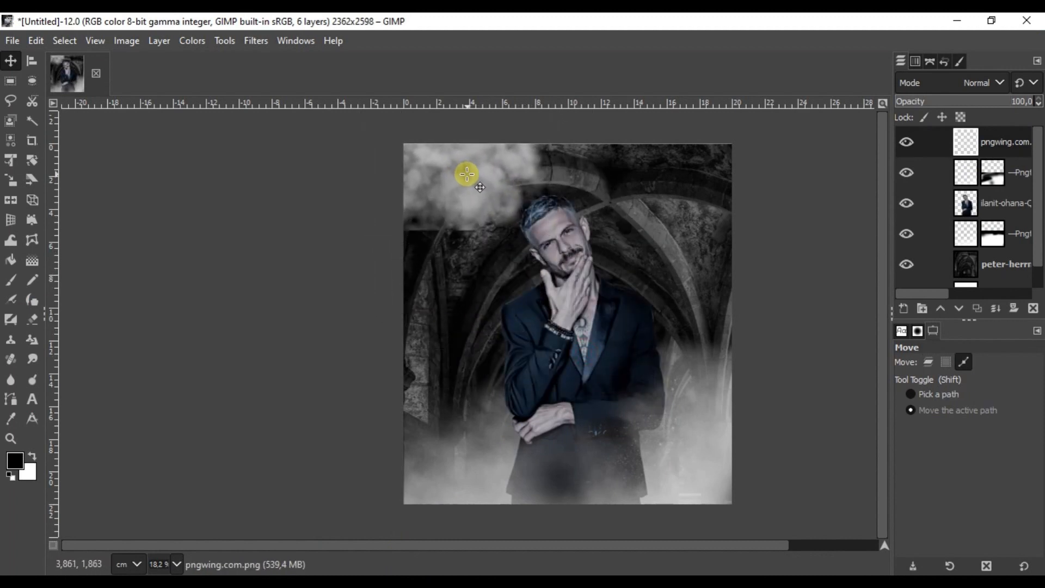
- Enlarge, skew and slightly rotate the smoke layer with Unified Transform so it spans the upper part of the hall
key("shift+t")
key("minus")
left_click_drag(534, 169, 699, 174)
left_click_drag(396, 227, 451, 203)
key("minus")
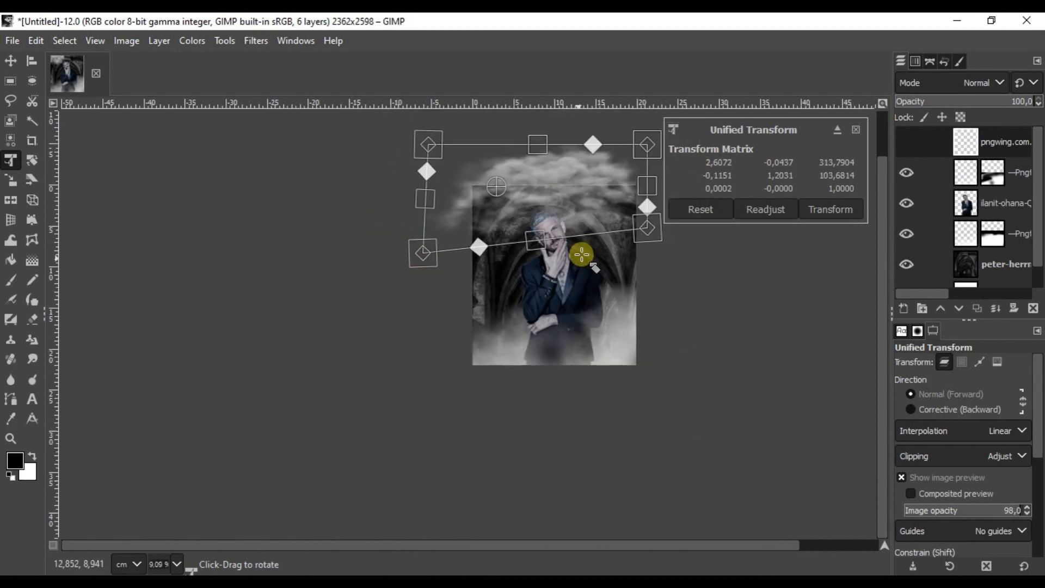
left_click_drag(608, 297, 625, 284)
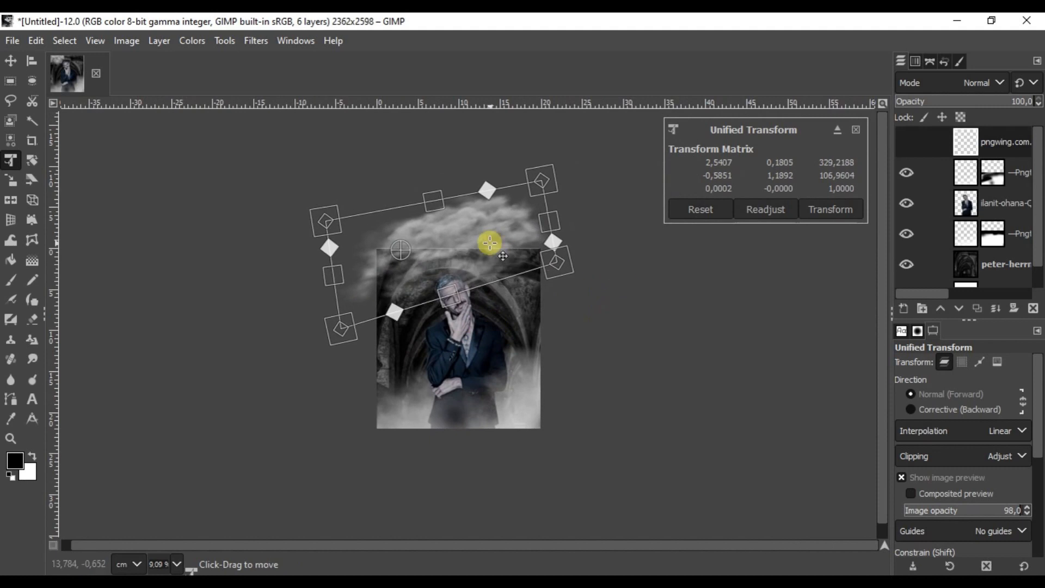
left_click_drag(493, 240, 494, 246)
left_click(832, 209)
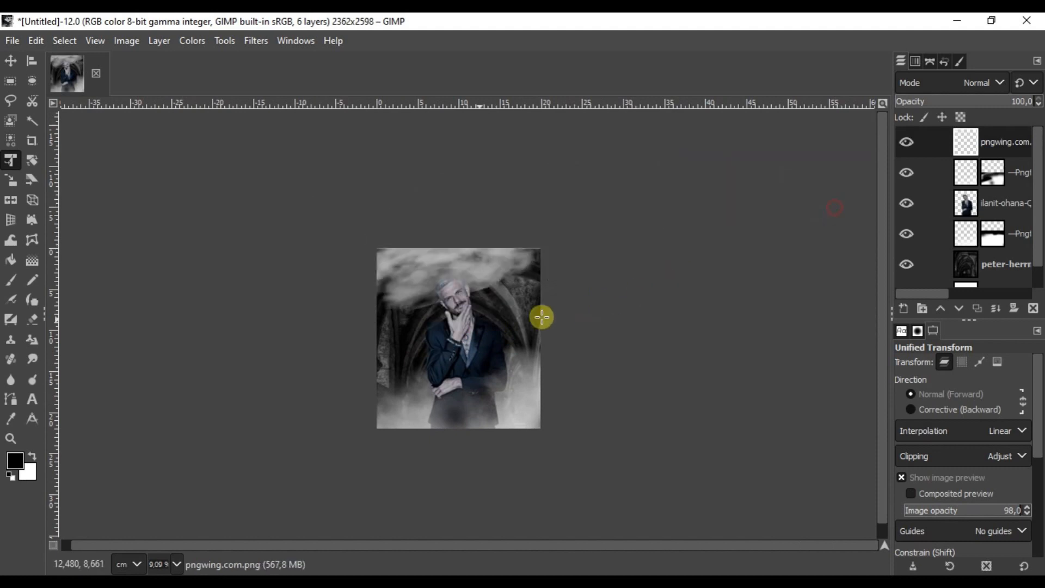
- Lower the smoke layer to just beneath the man's layer and enlarge it to about 1.48 times its size
key("plus")
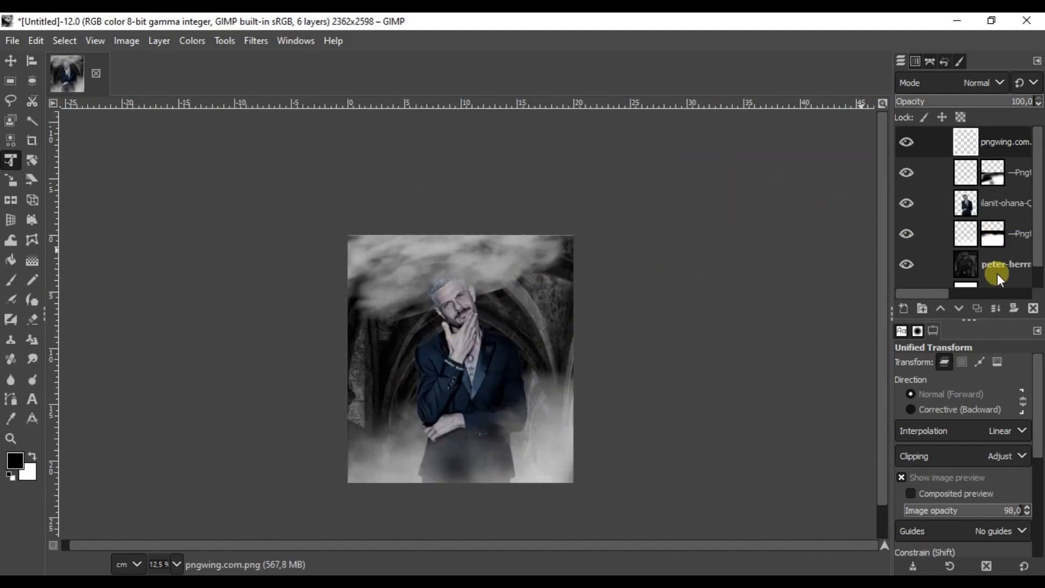
left_click(959, 309)
left_click(958, 309)
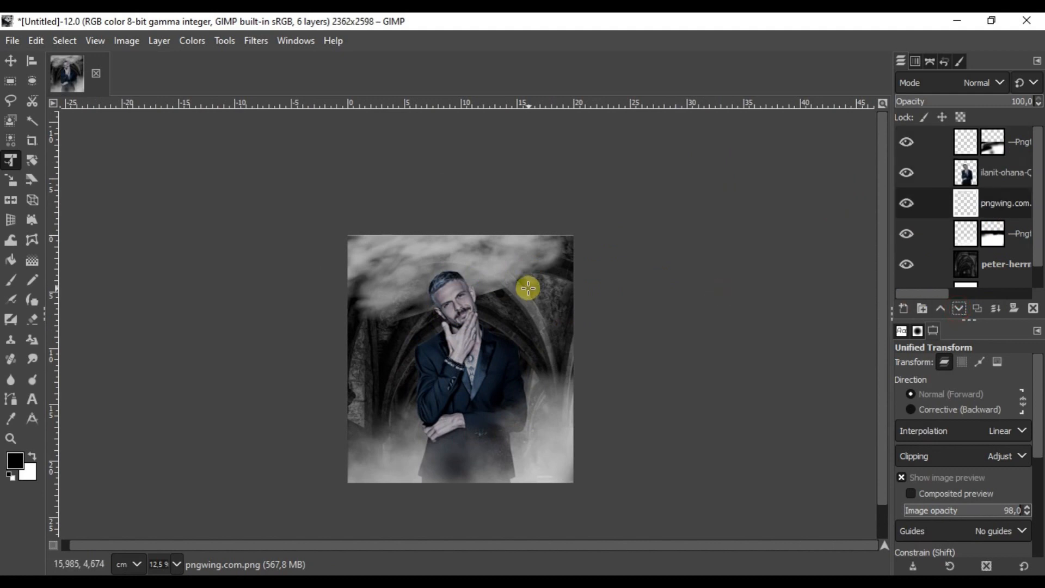
left_click(479, 272)
left_click_drag(614, 361, 754, 458)
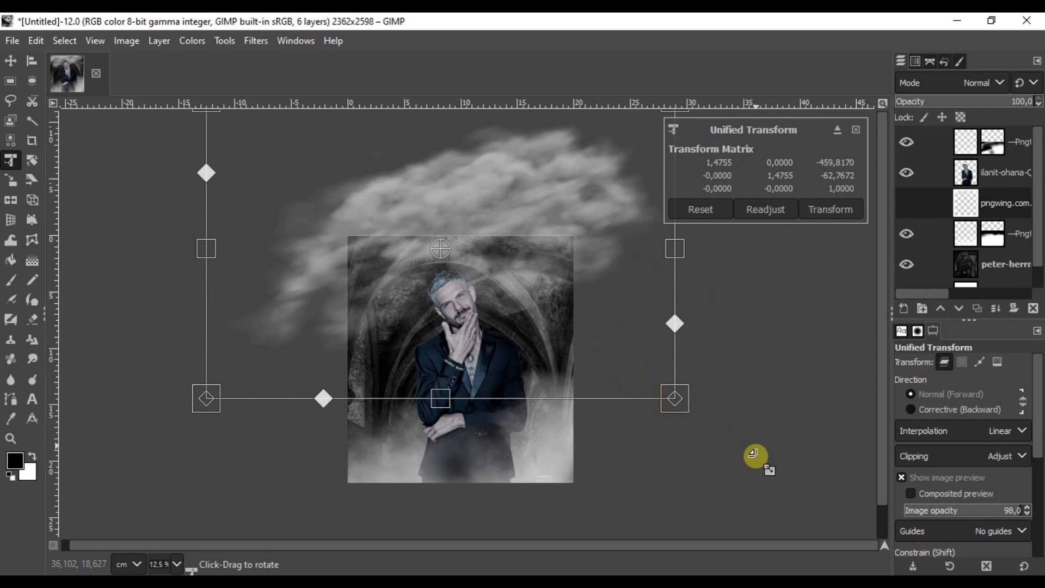
left_click(840, 211)
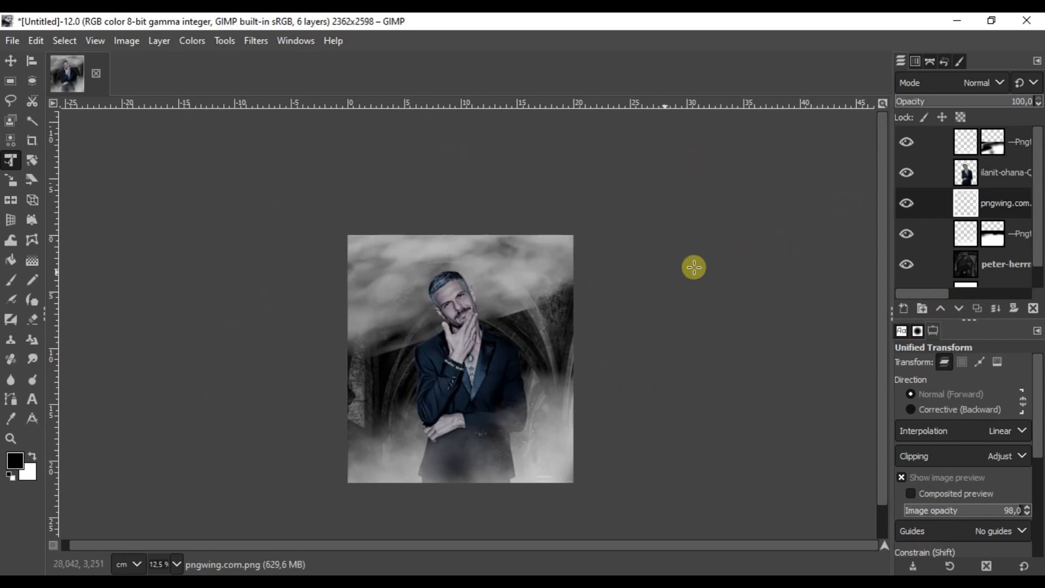
- Add a white mask to the smoke layer and airbrush black on it to fade the smoke's hard lower edge
left_click(11, 299)
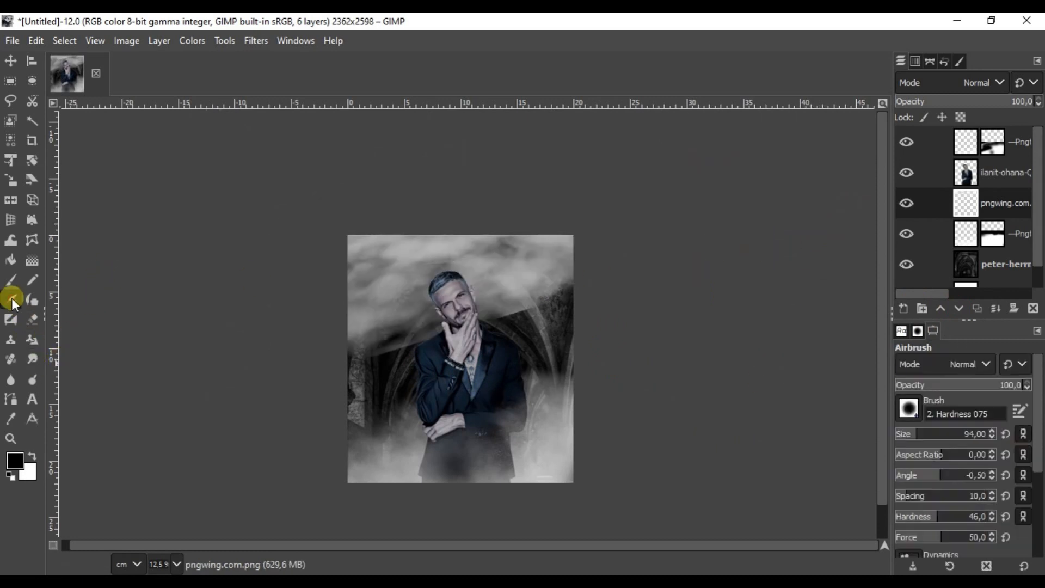
left_click(1011, 309)
key("Return")
scroll(561, 333, "up", 1)
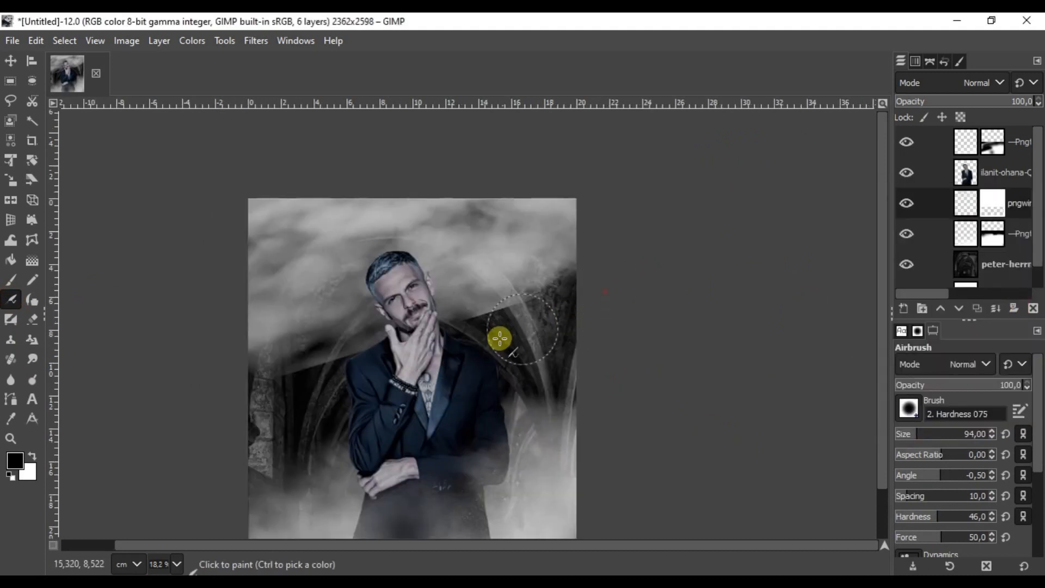
left_click_drag(456, 360, 224, 387)
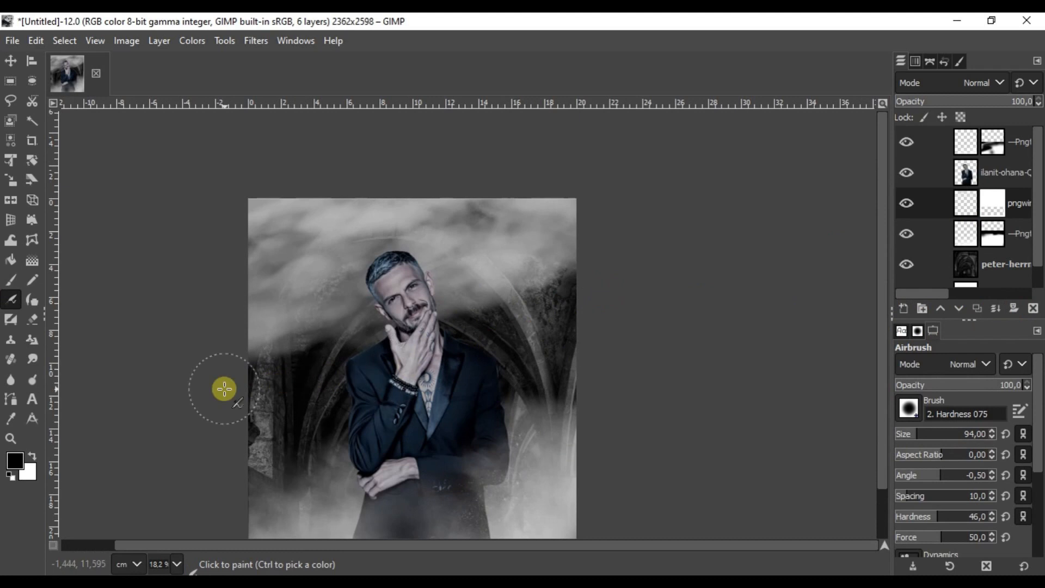
scroll(562, 303, "down", 2)
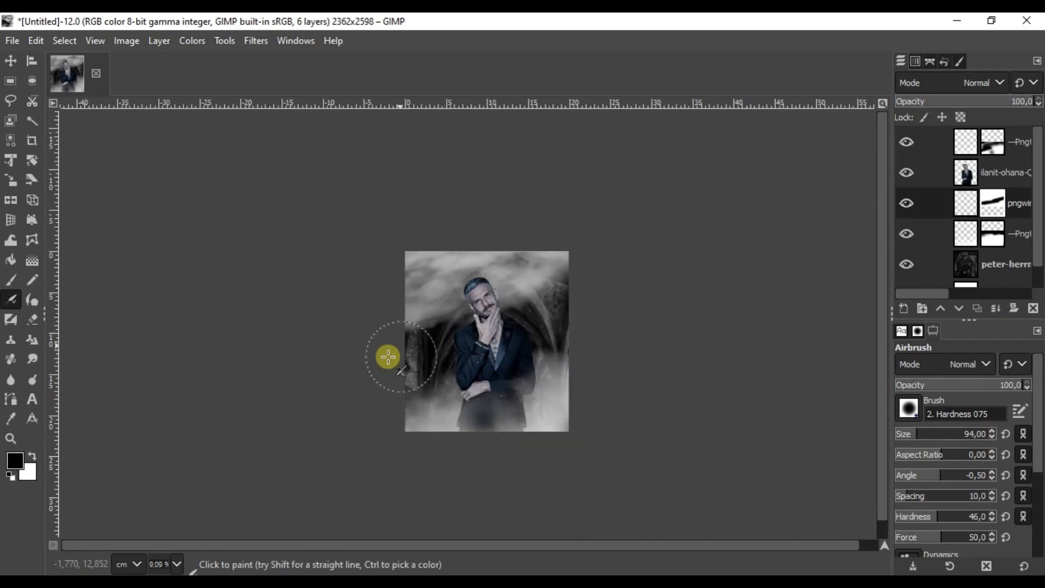
mouse_move(494, 337)
left_mouse_down()
mouse_move(465, 339)
mouse_move(503, 329)
mouse_move(476, 311)
left_mouse_up()
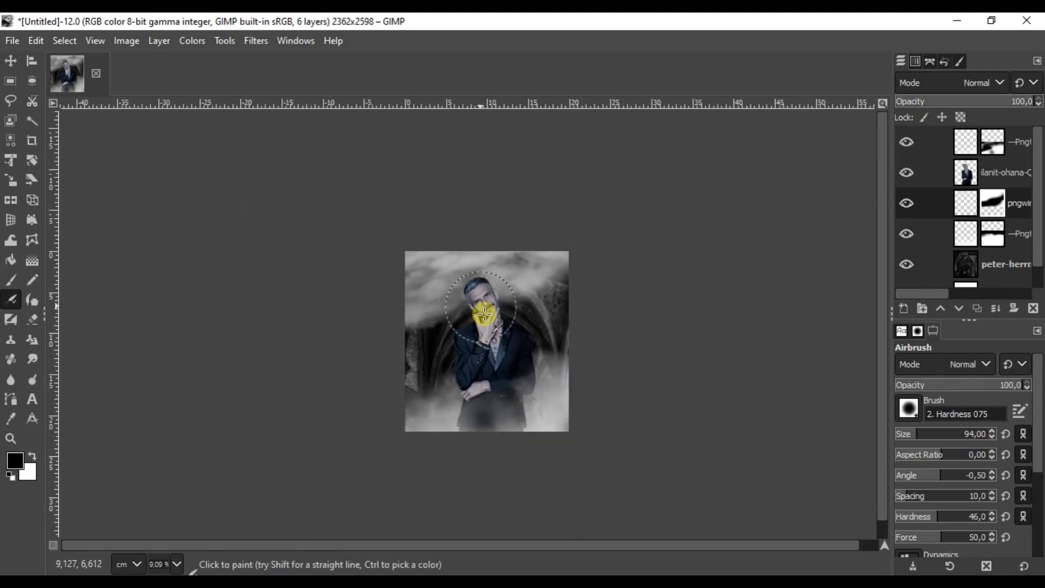
- Lower the smoke layer's opacity to about 27.5 and check the result at different magnifications
left_click_drag(1000, 101, 933, 104)
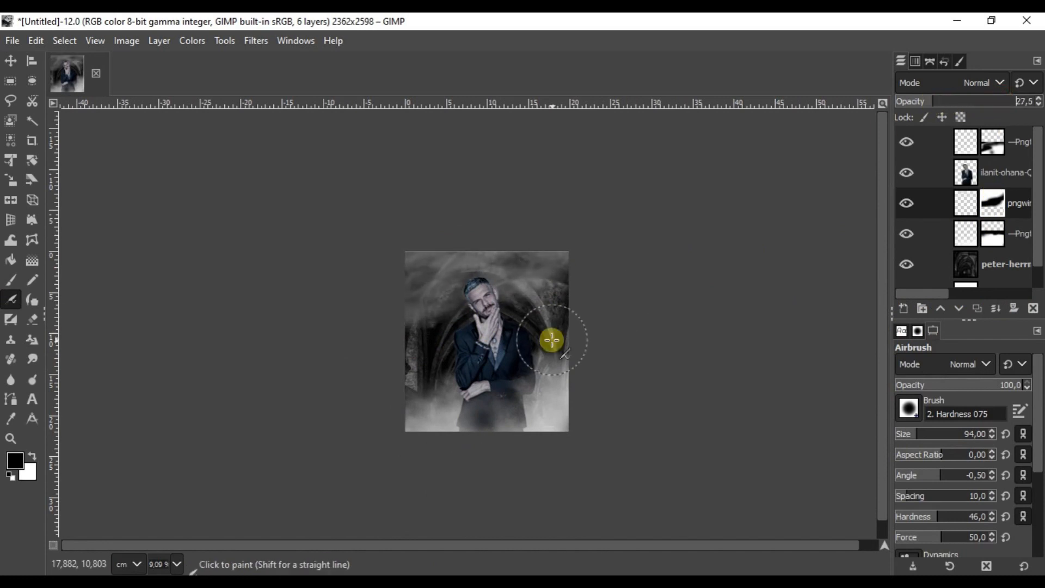
scroll(551, 341, "up", 2)
scroll(531, 307, "down", 1)
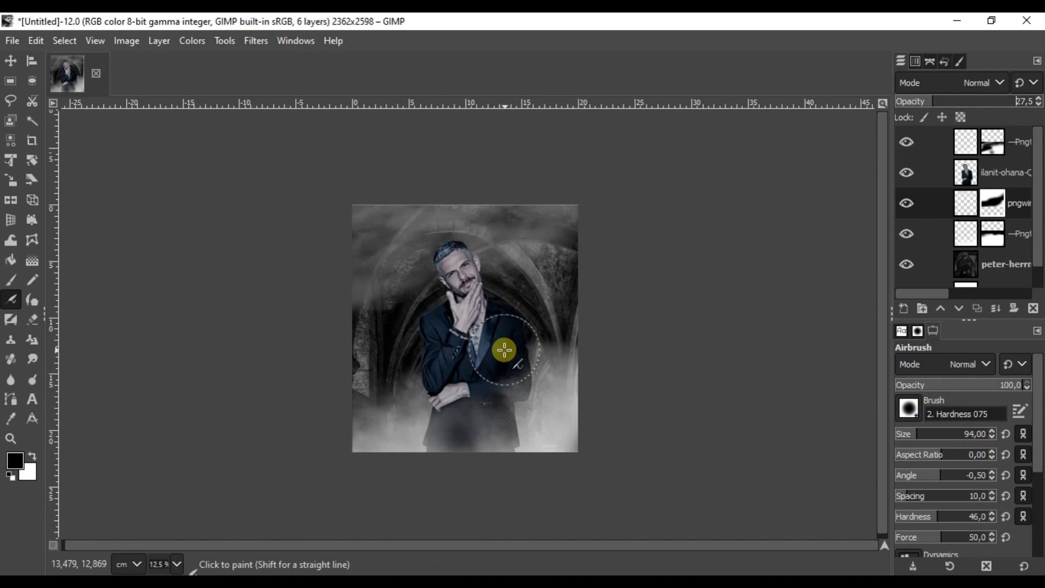
scroll(506, 350, "up", 1)
scroll(488, 311, "down", 1)
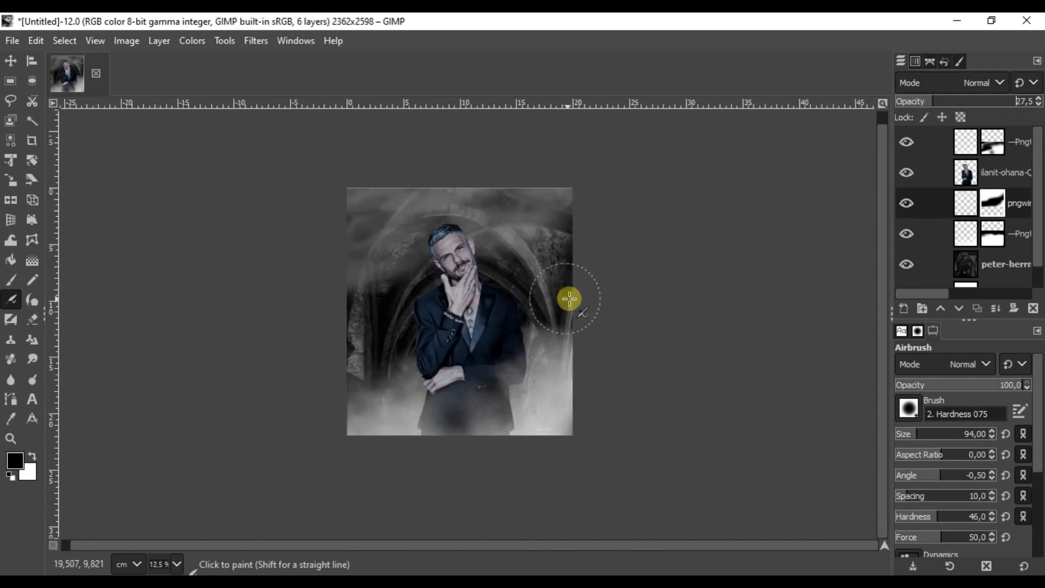
- Draw a circular ellipse selection of 1376 × 1376 px over the man's torso and arms
left_click(1014, 172)
left_click(1004, 205)
left_click(1005, 180)
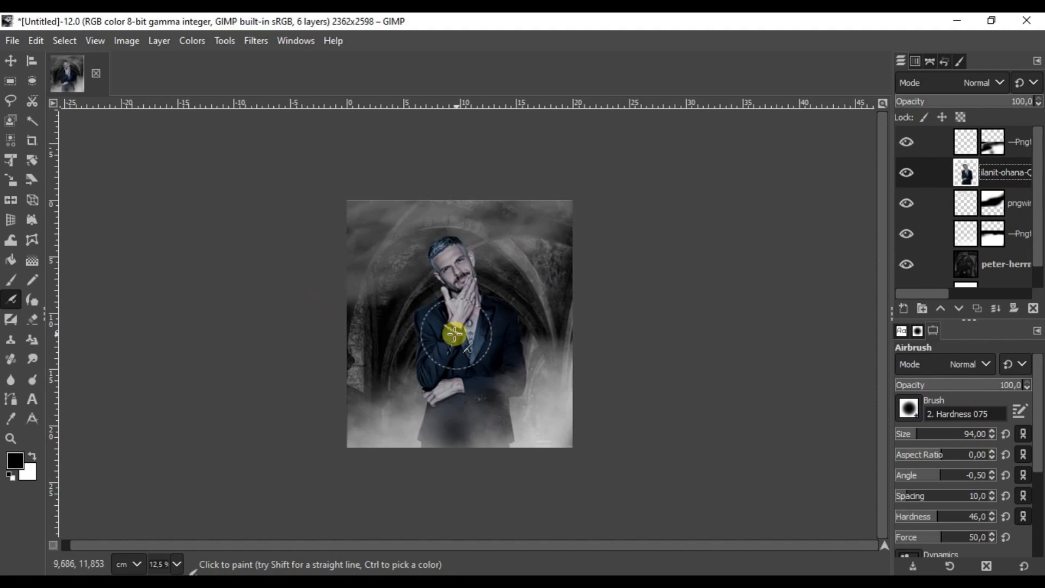
left_click(31, 80)
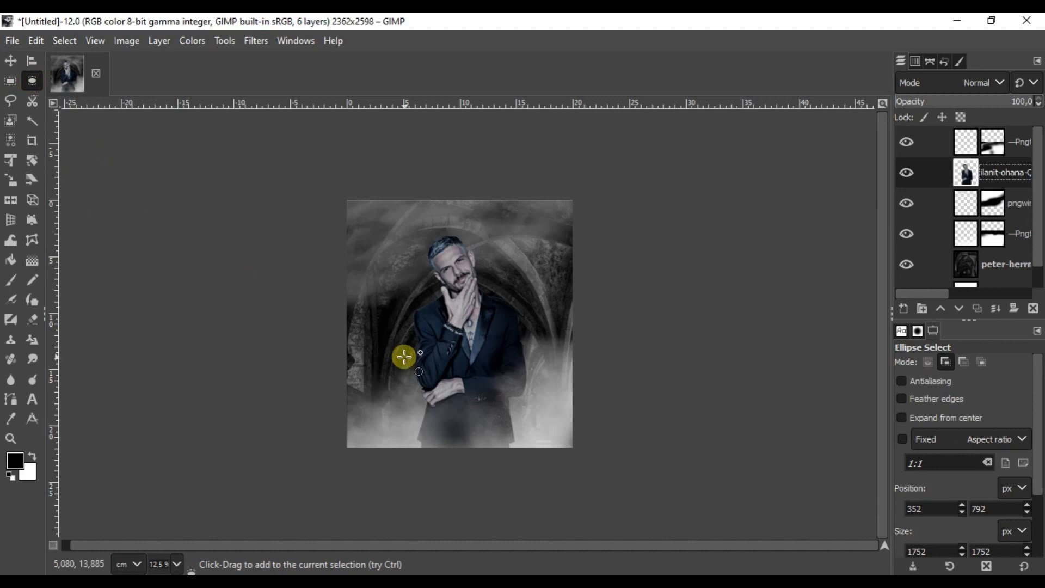
left_click_drag(383, 301, 515, 432)
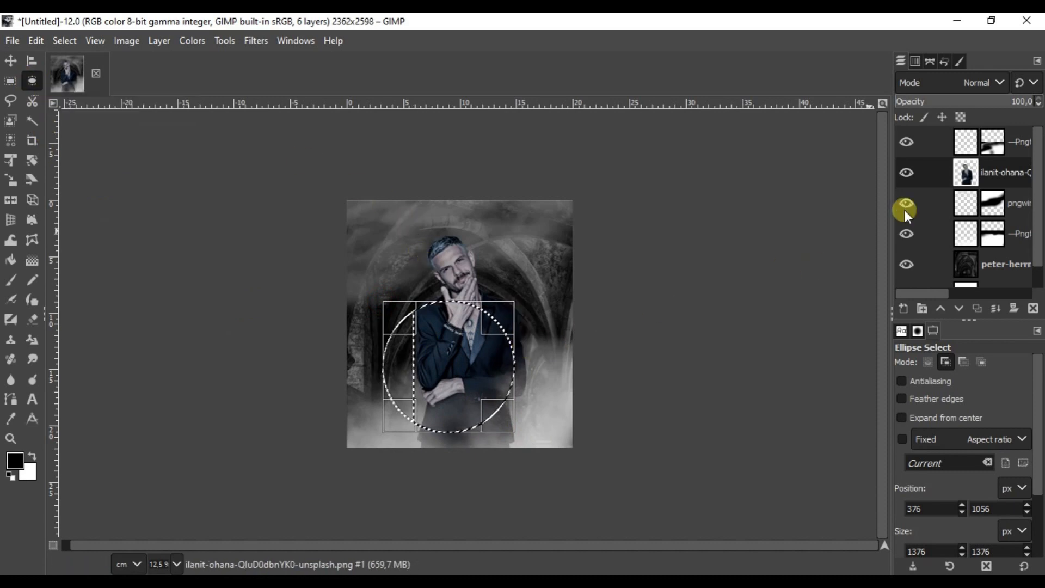
- Create a new transparent layer named mantra above the topmost fog layer
left_click(1006, 138)
key("ctrl+shift+n")
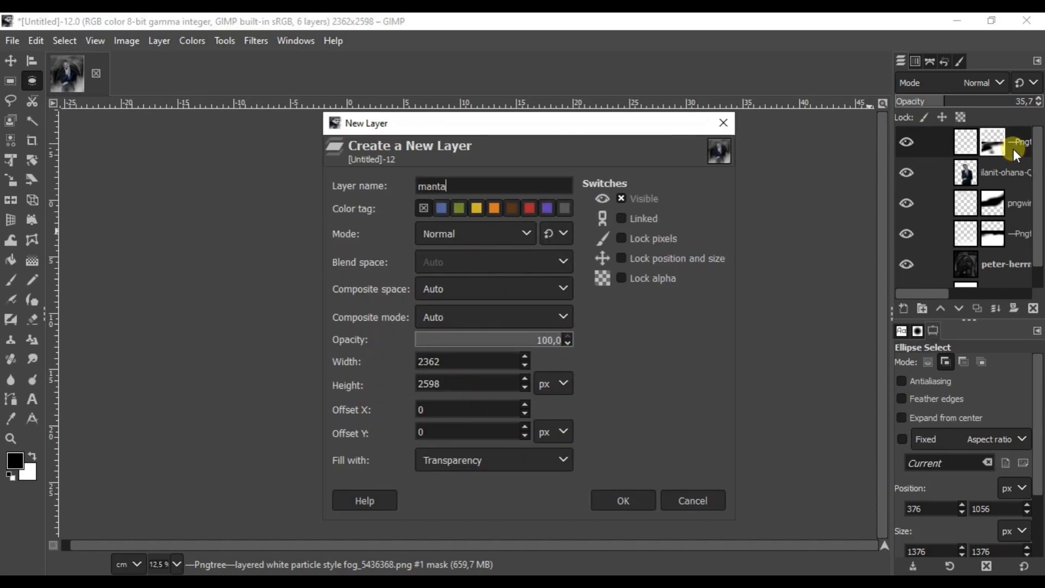
type("mantra")
key("Return")
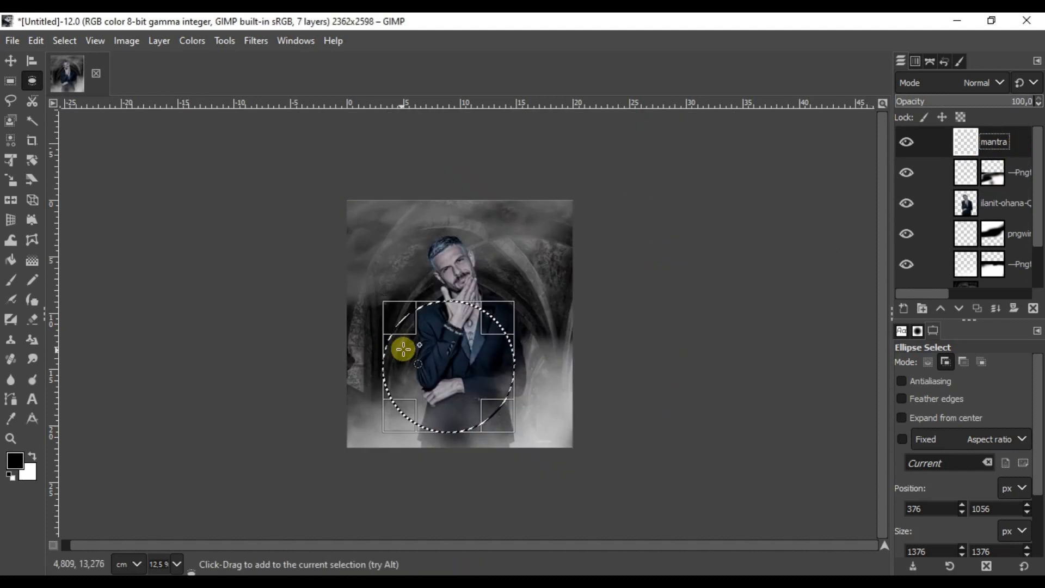
- Convert the circular selection into a visible path, return to the layers, and clear the selection
scroll(414, 346, "up", 2)
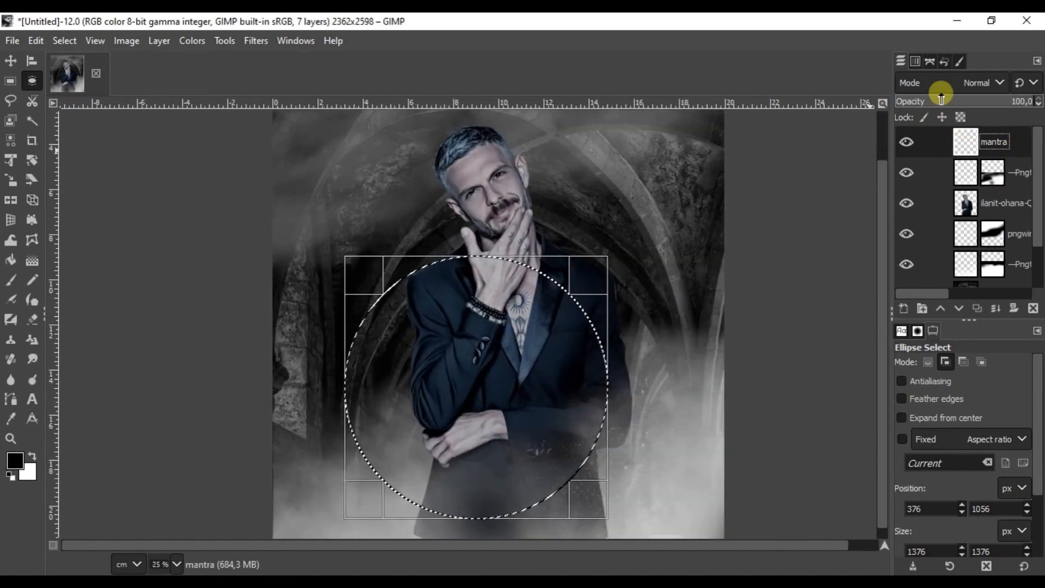
left_click(930, 62)
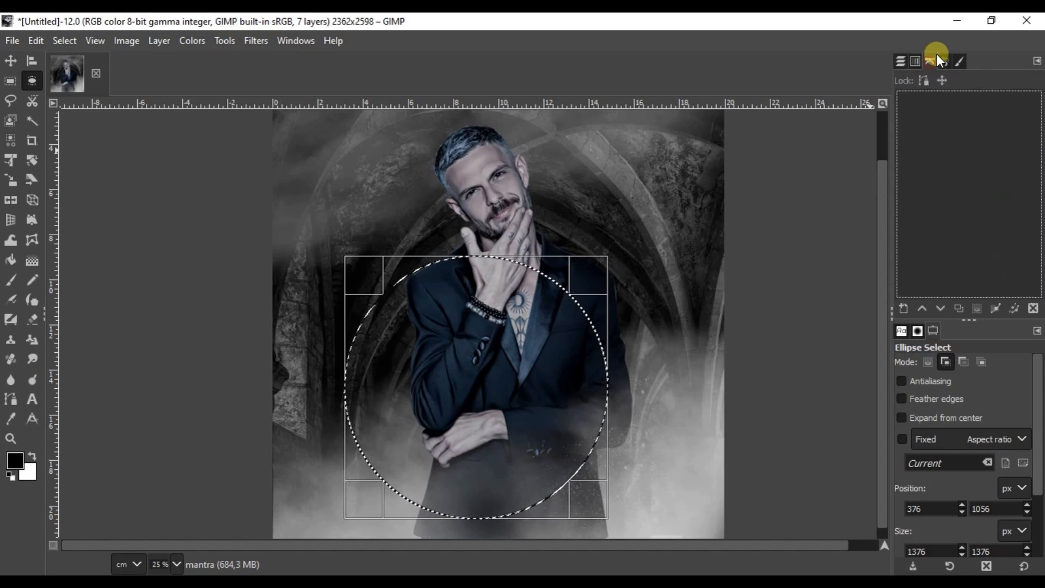
left_click(997, 308)
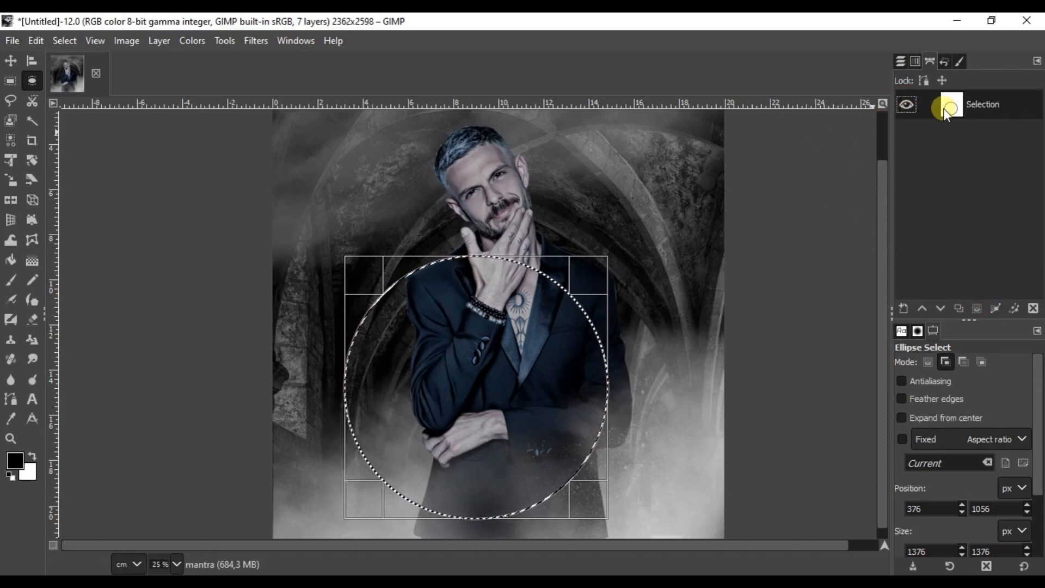
left_click(900, 61)
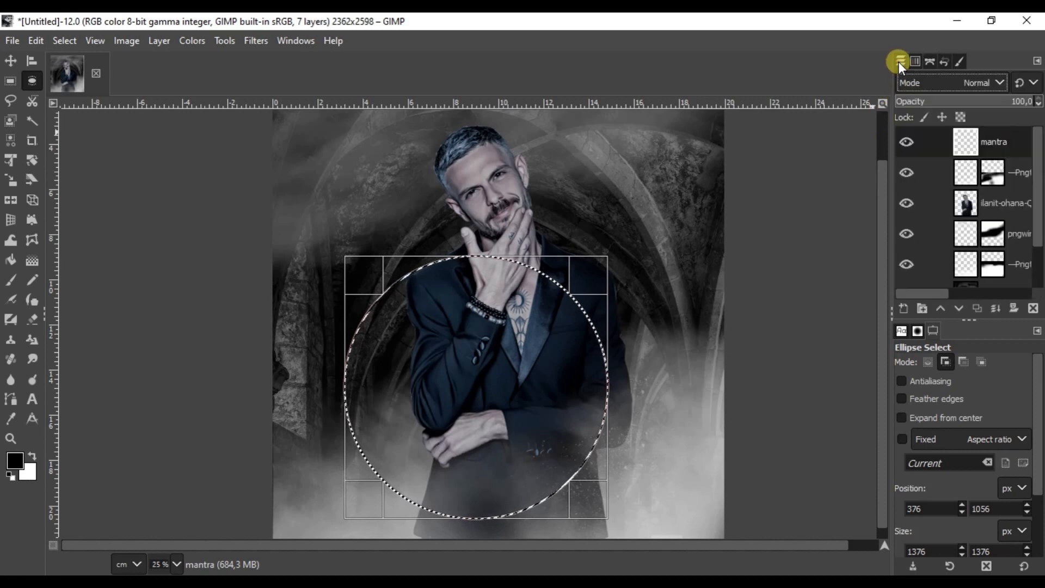
left_click(10, 81)
left_click(32, 81)
left_click(326, 267)
left_click(509, 334)
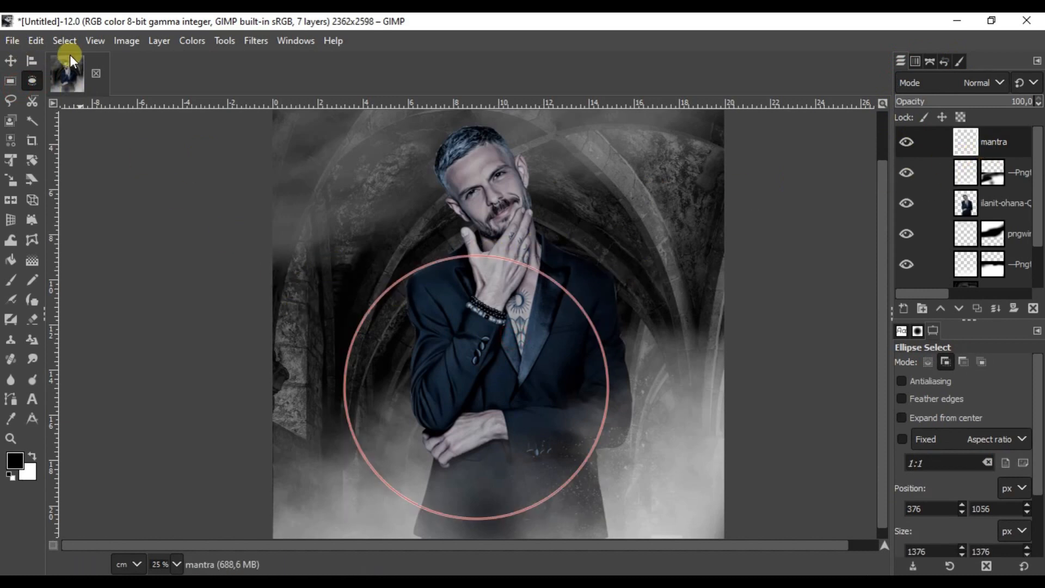
- Start a new text box on the dark stone background beside the man's face
scroll(327, 185, "down", 1)
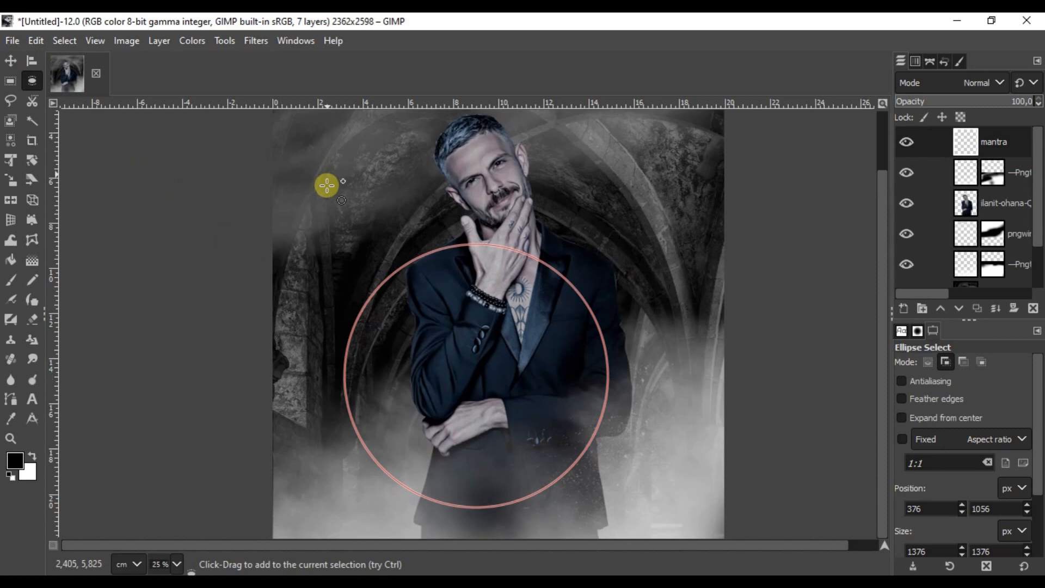
left_click(31, 400)
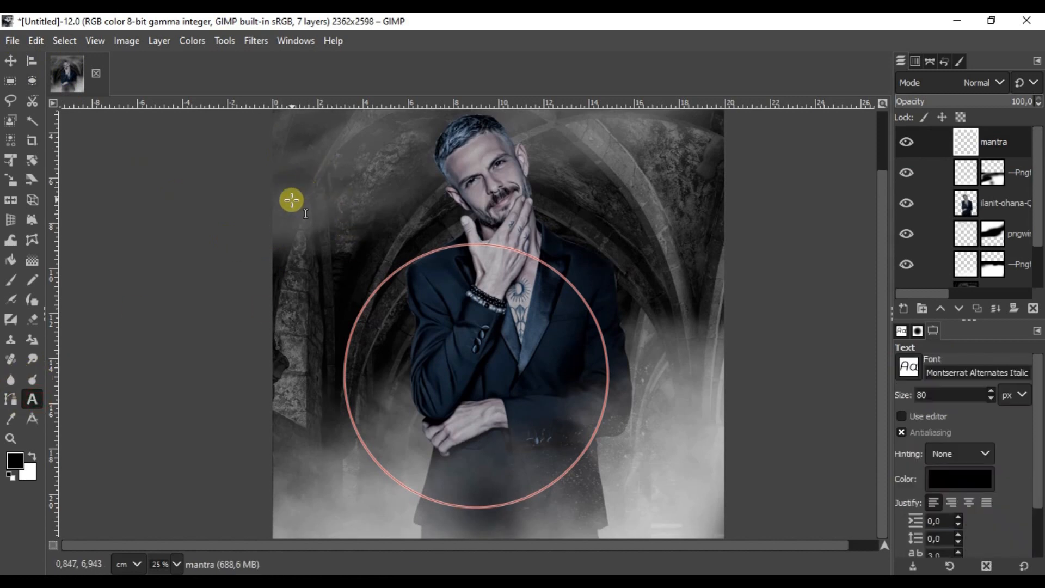
left_click(292, 200)
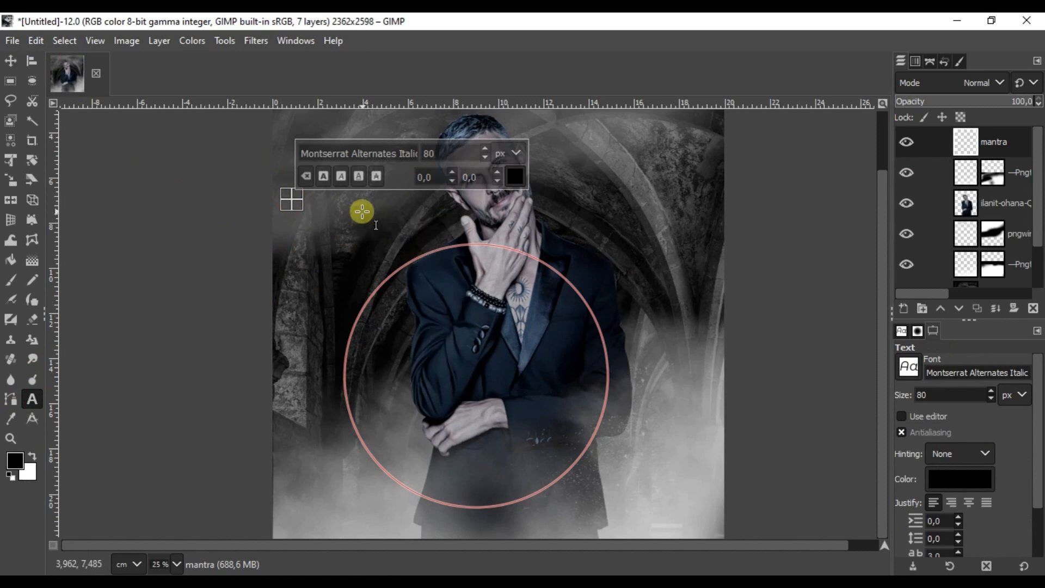
- Switch to the loremipsum.io page in the browser and copy the passage from "Lorem ipsum" through "labore et dolore"
key("alt+Tab")
key("alt+Tab")
key("Tab")
key("Tab")
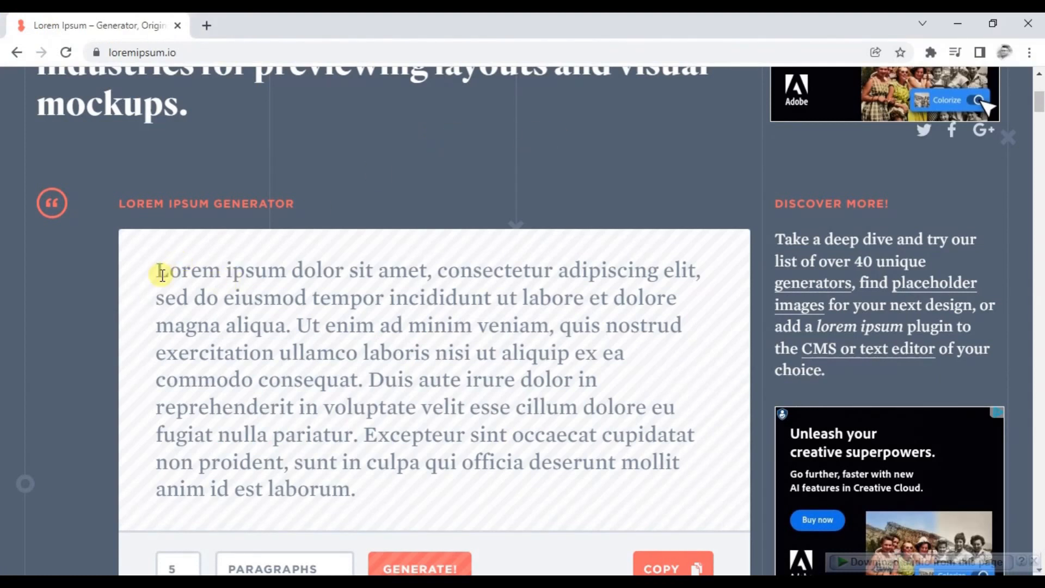
left_click_drag(161, 274, 676, 297)
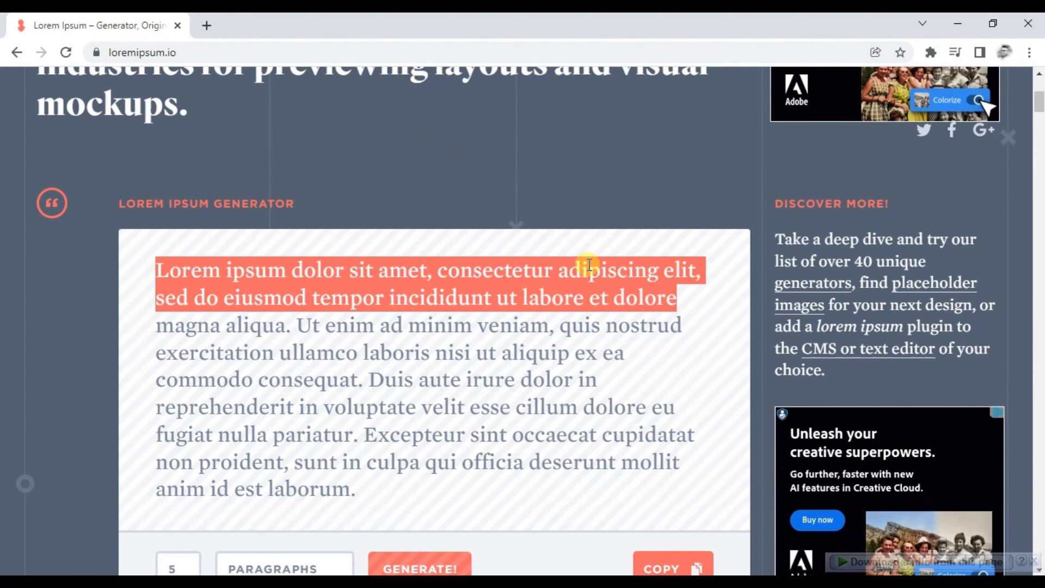
right_click(588, 265)
left_click(626, 277)
- Return to GIMP and paste the copied lorem ipsum passage into the empty text box
key("alt+Tab")
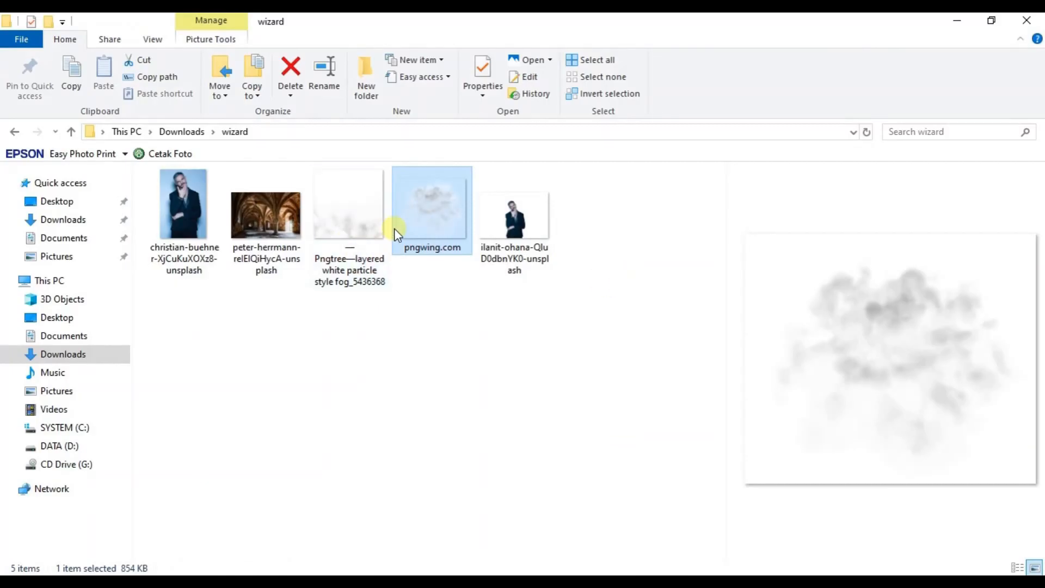
key("alt+Tab")
key("alt+Tab")
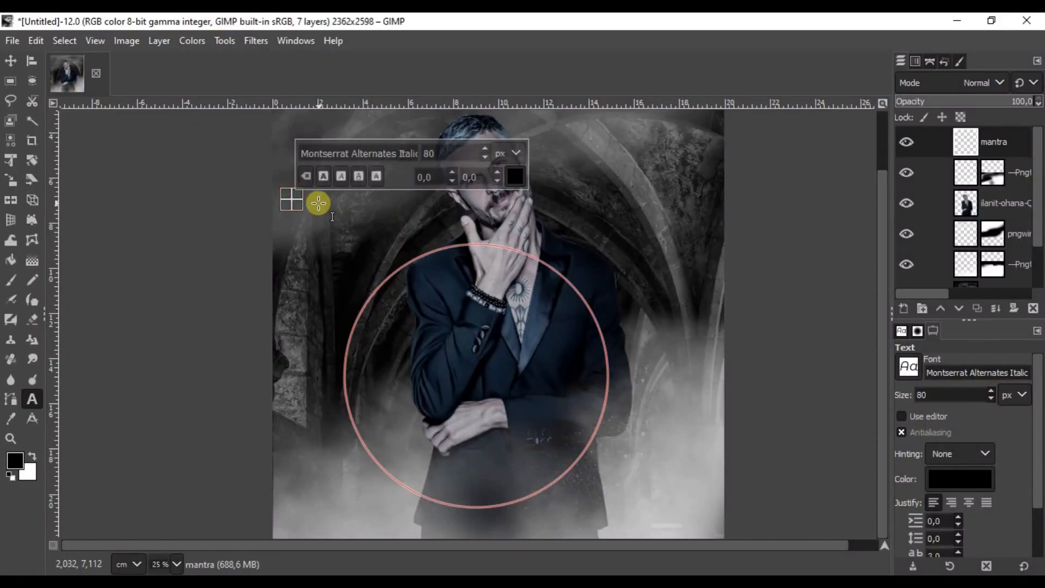
key("ctrl+v")
- Select all the pasted text and change its font to Ancient Geek
key("ctrl+a")
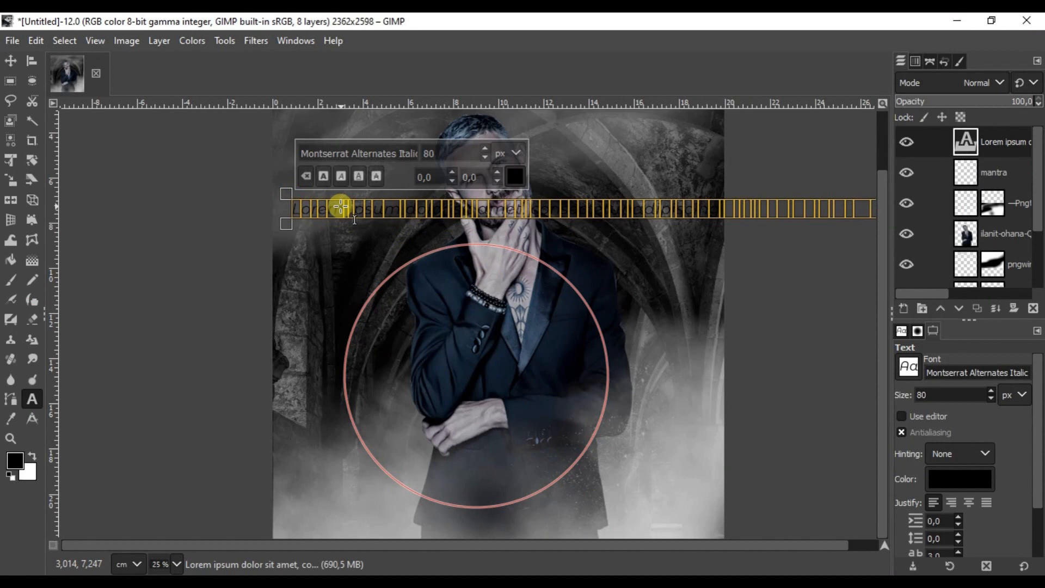
left_click(401, 152)
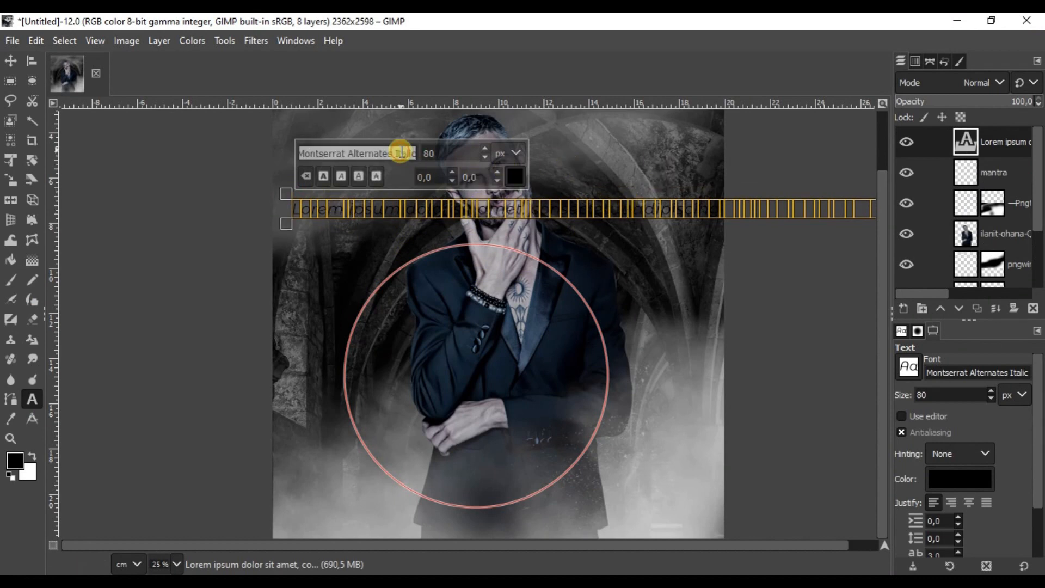
type("ancie")
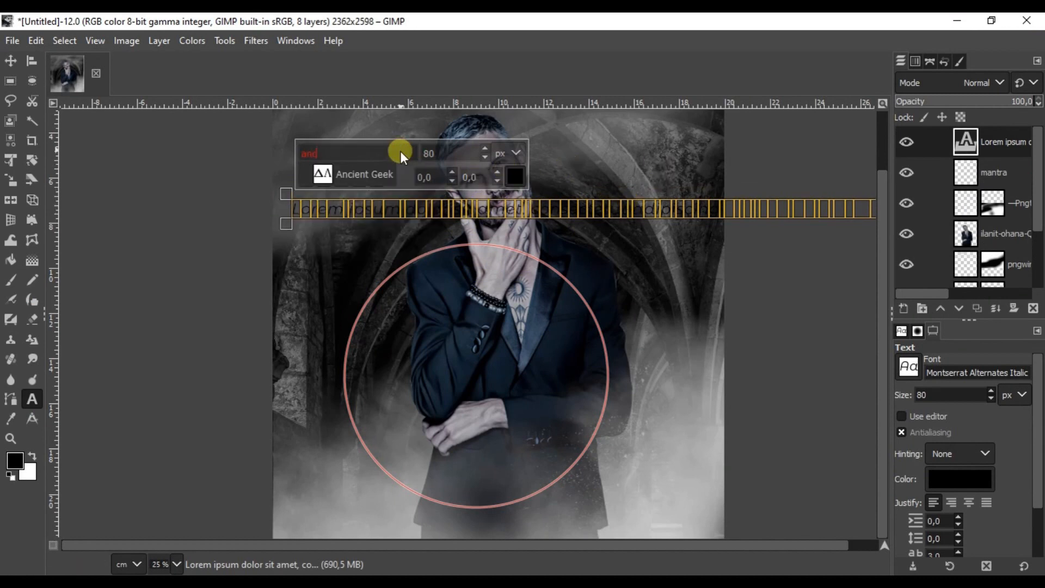
key("Escape")
key("BackSpace")
key("BackSpace")
key("BackSpace")
type("d")
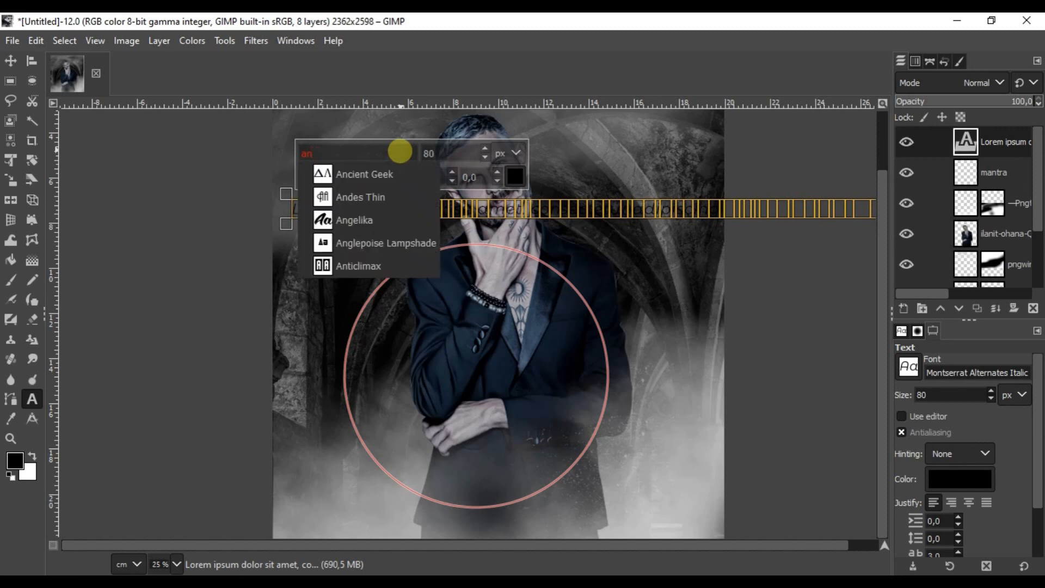
type("i")
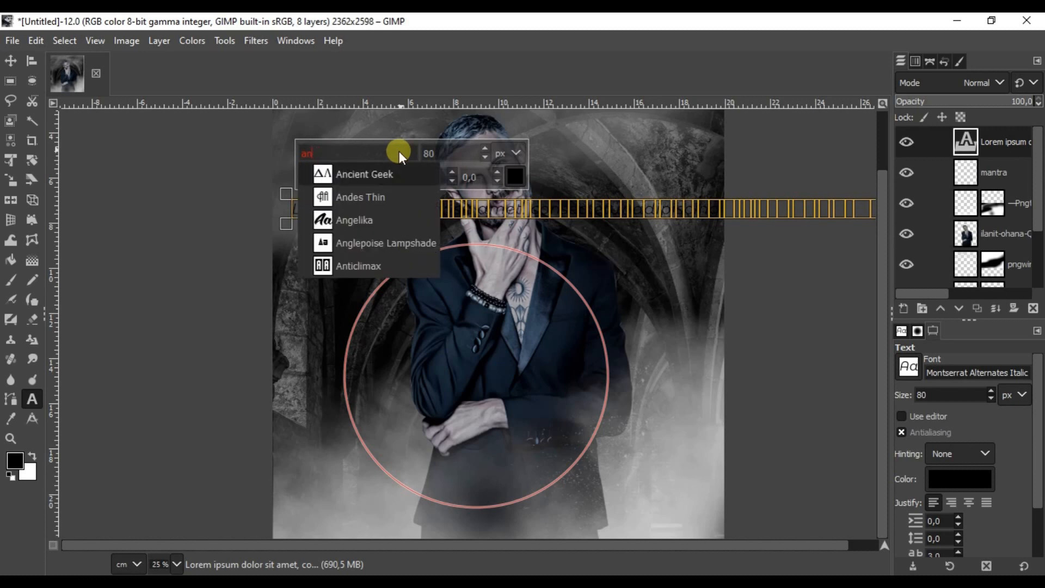
left_click(364, 178)
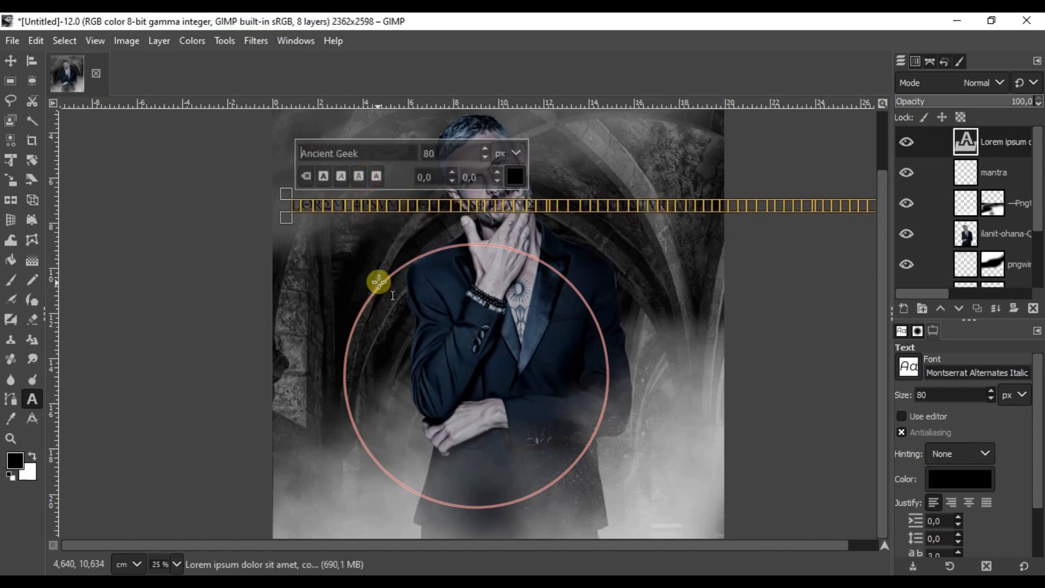
left_click(515, 176)
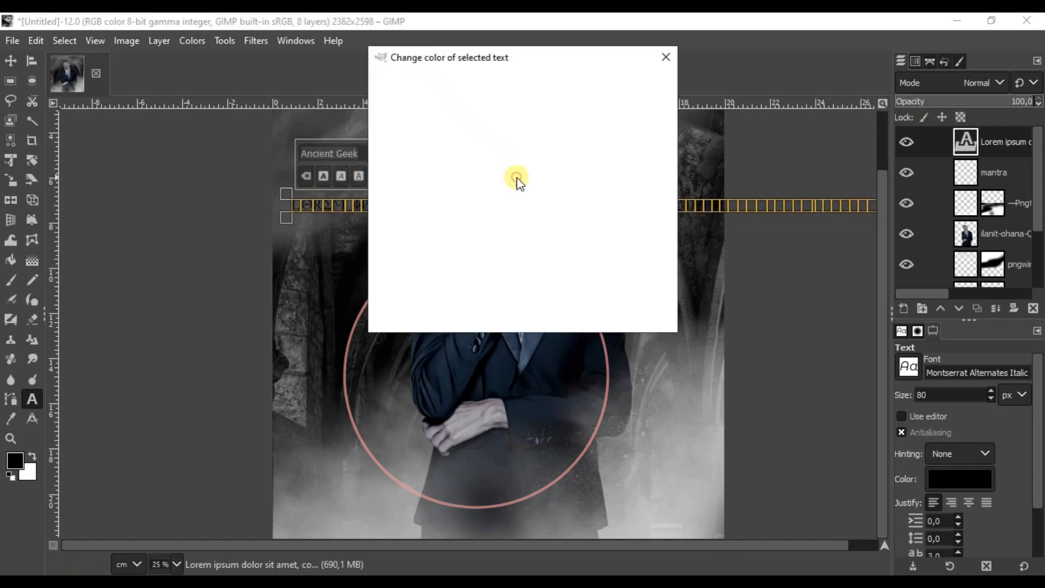
left_click(630, 259)
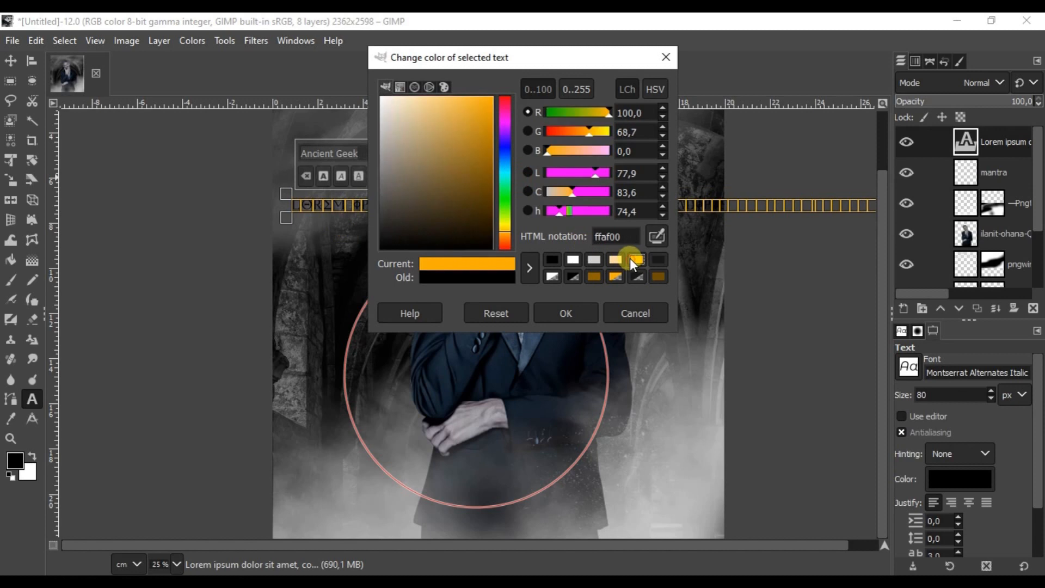
left_click(597, 312)
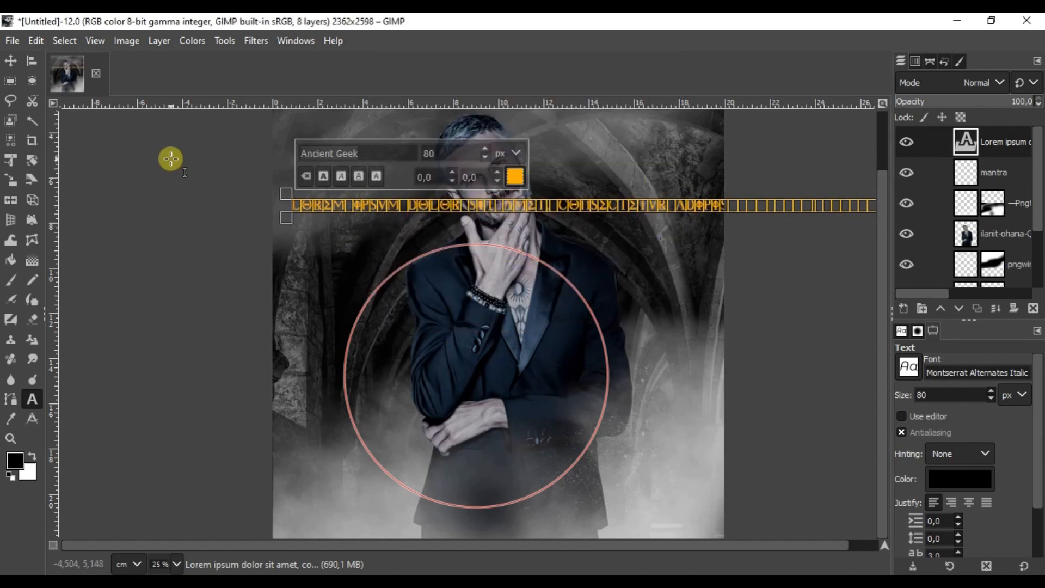
key("ctrl+z")
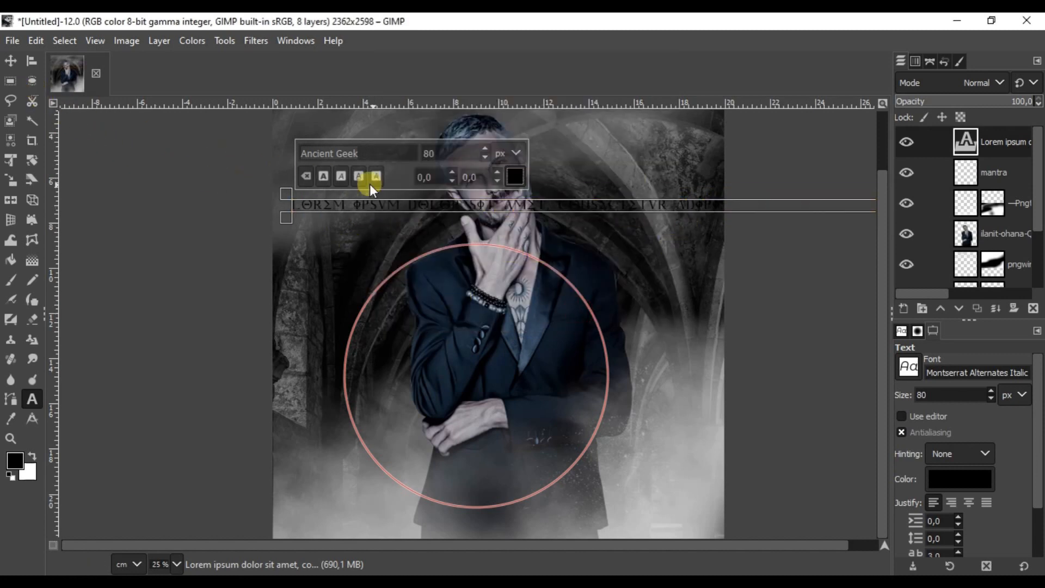
left_click(515, 178)
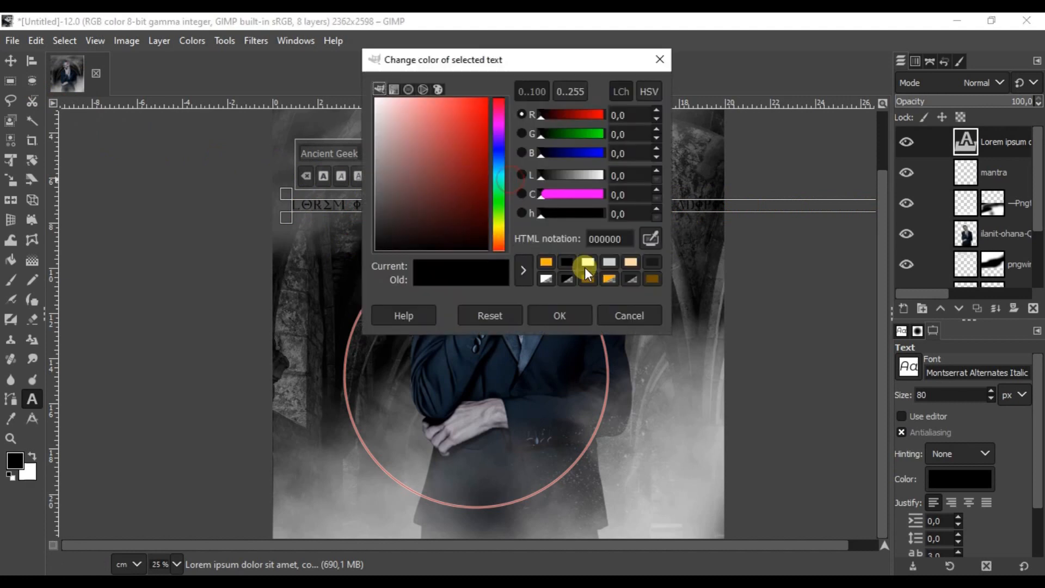
left_click(555, 260)
left_click(573, 313)
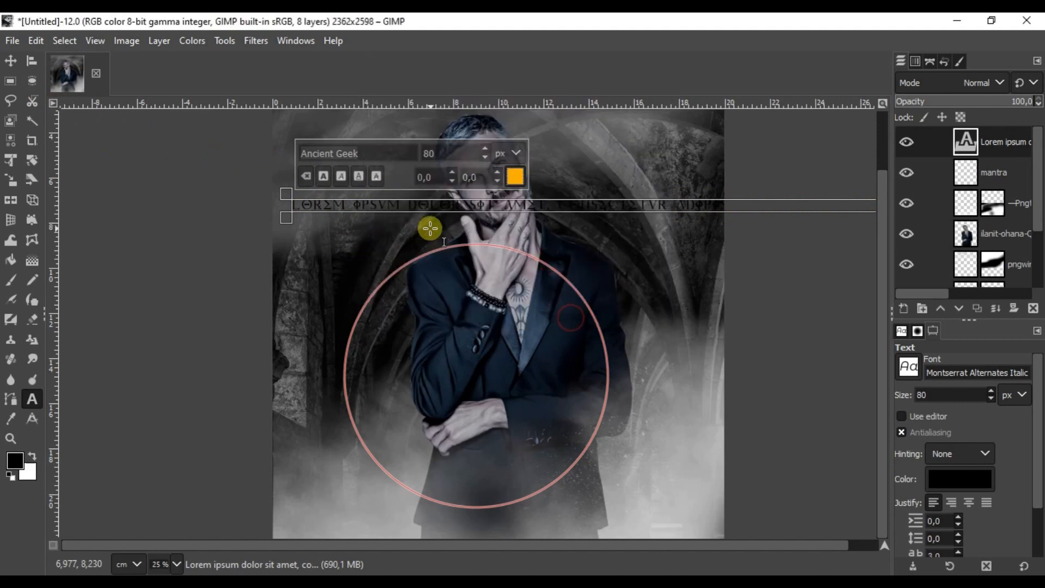
- Select the whole text line and set its colour to the orange ffaf00
triple_click(437, 212)
left_click(503, 177)
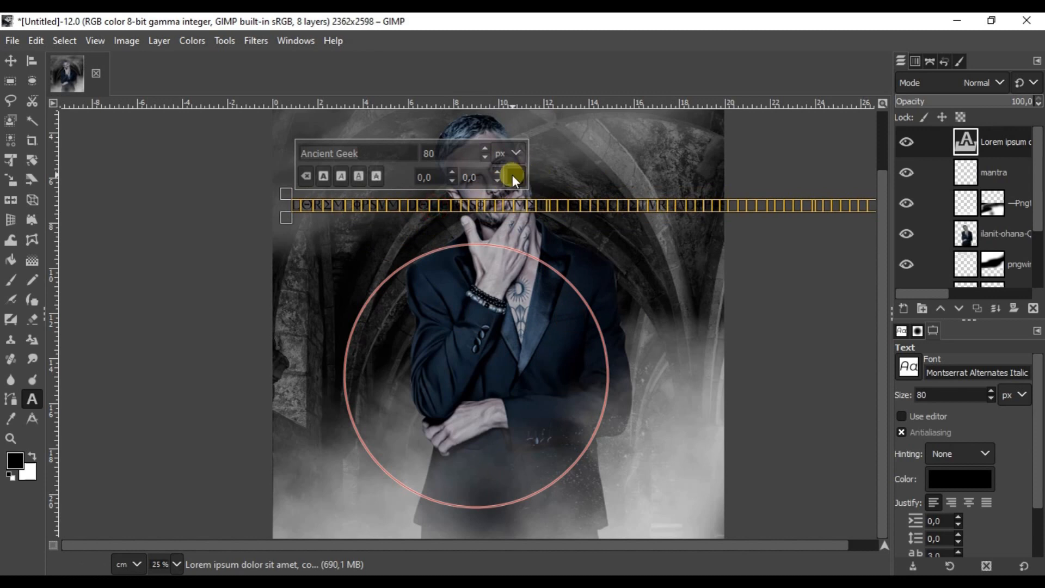
left_click(570, 257)
left_click(582, 306)
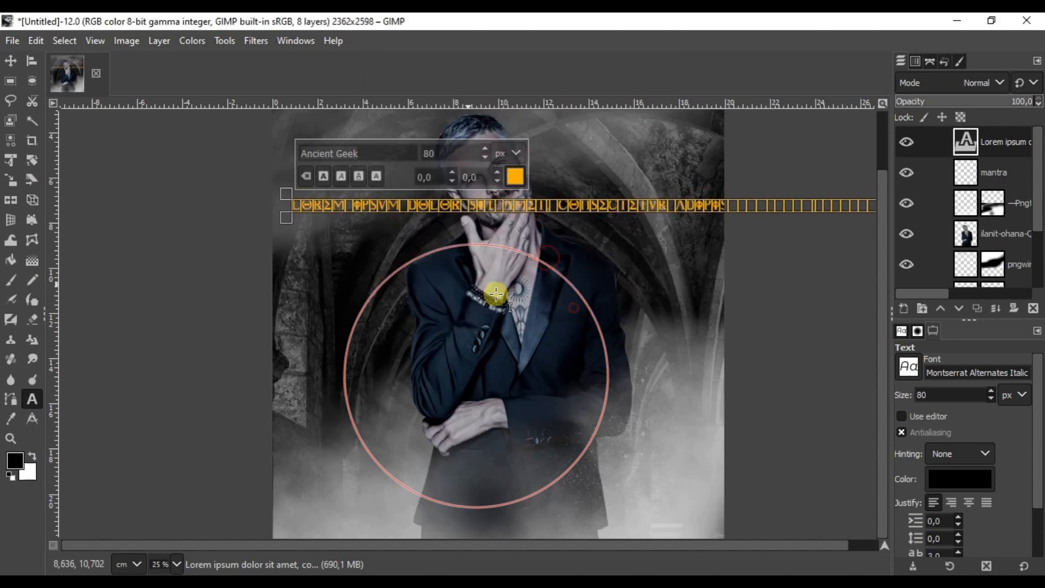
- Shift the text line leftward across the man's face and set its font size to 70 px
left_click(11, 62)
left_click_drag(434, 211, 302, 195)
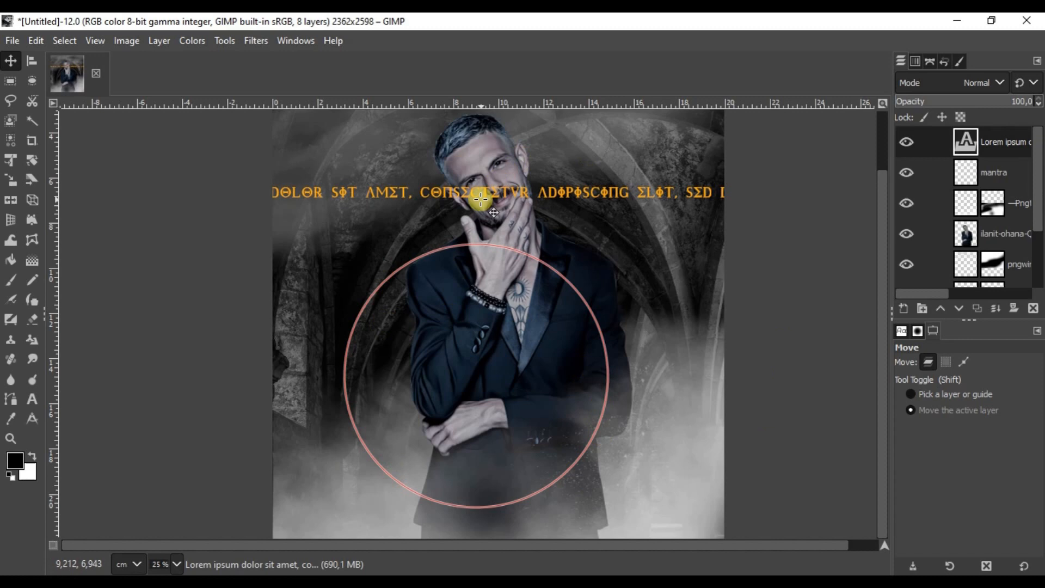
key("t")
left_click(486, 192)
key("ctrl+a")
left_click(319, 141)
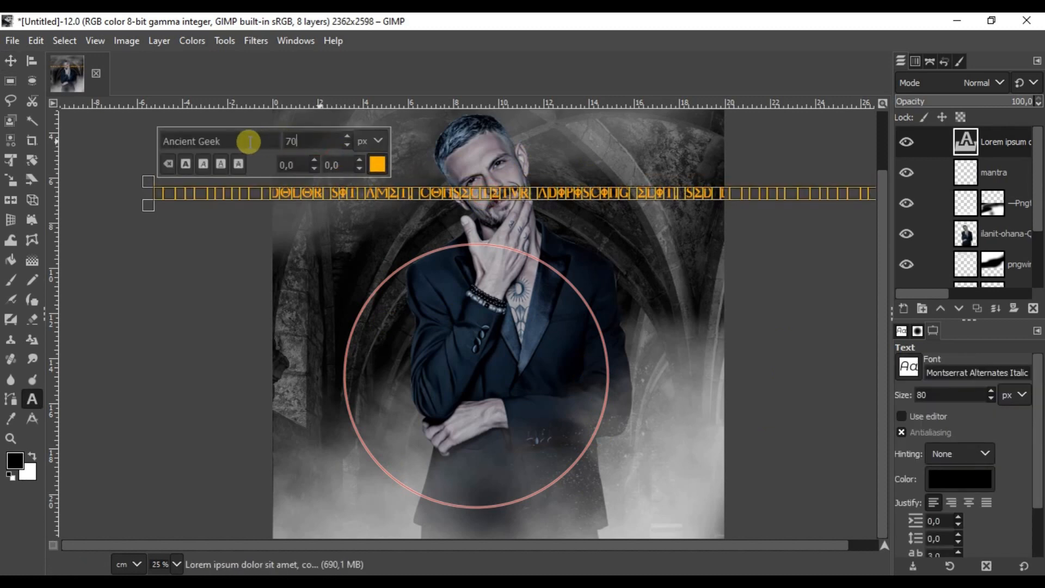
key("Return")
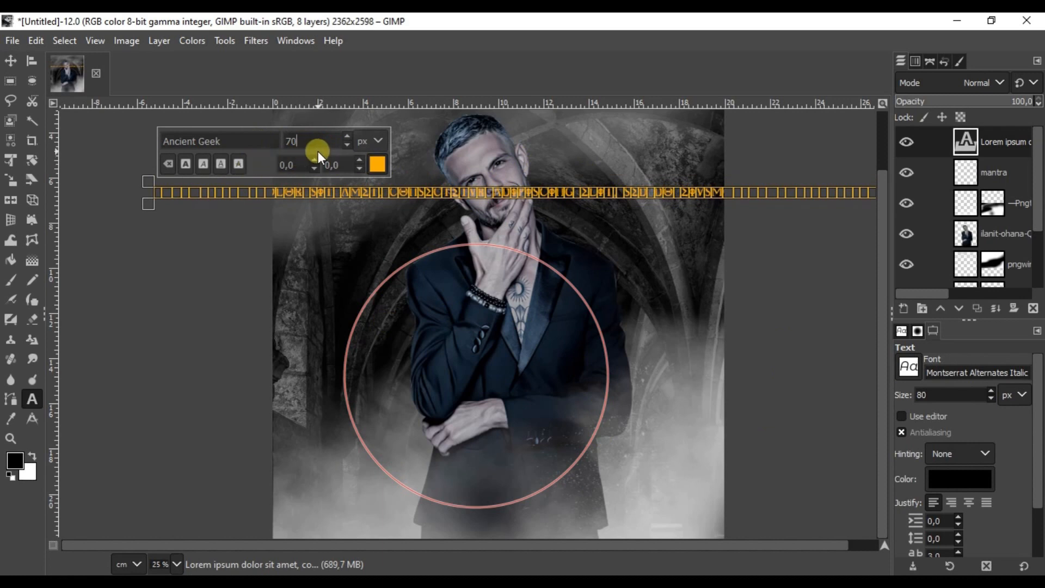
- Move the text line further left and slightly down, and try Text along Path on its layer
left_click(10, 61)
left_click_drag(472, 191, 368, 205)
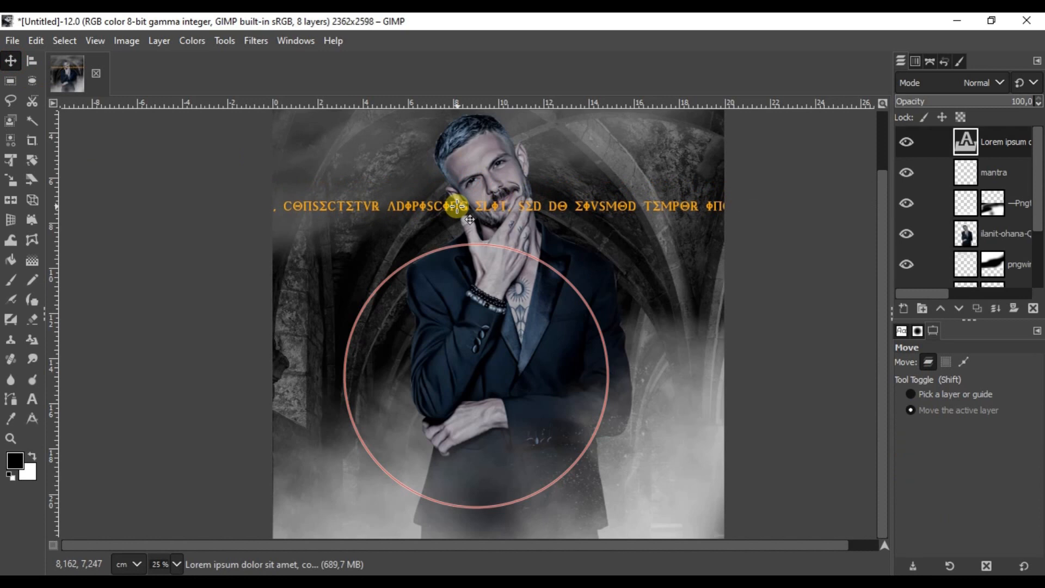
right_click(975, 137)
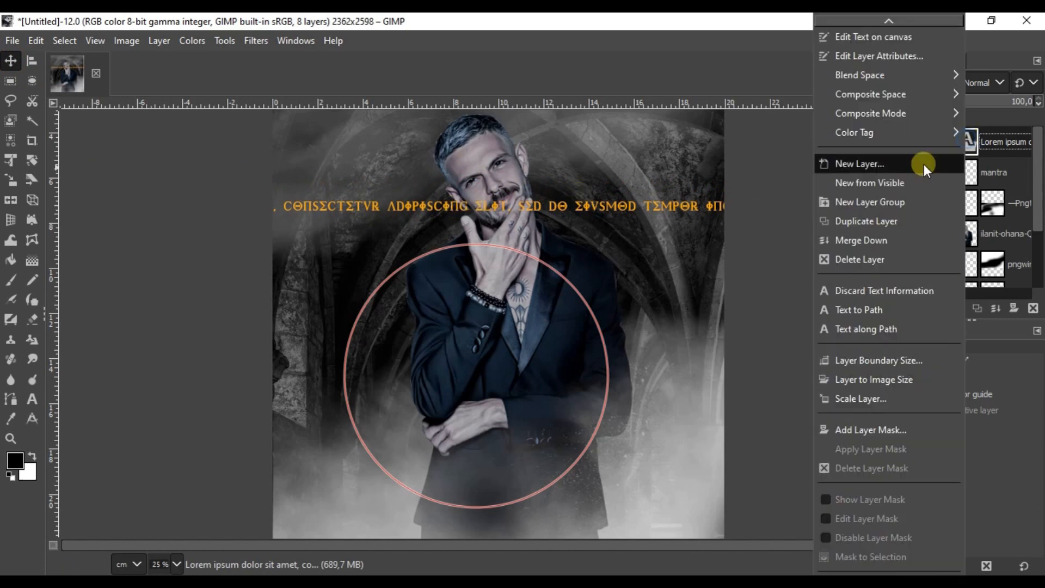
left_click(885, 329)
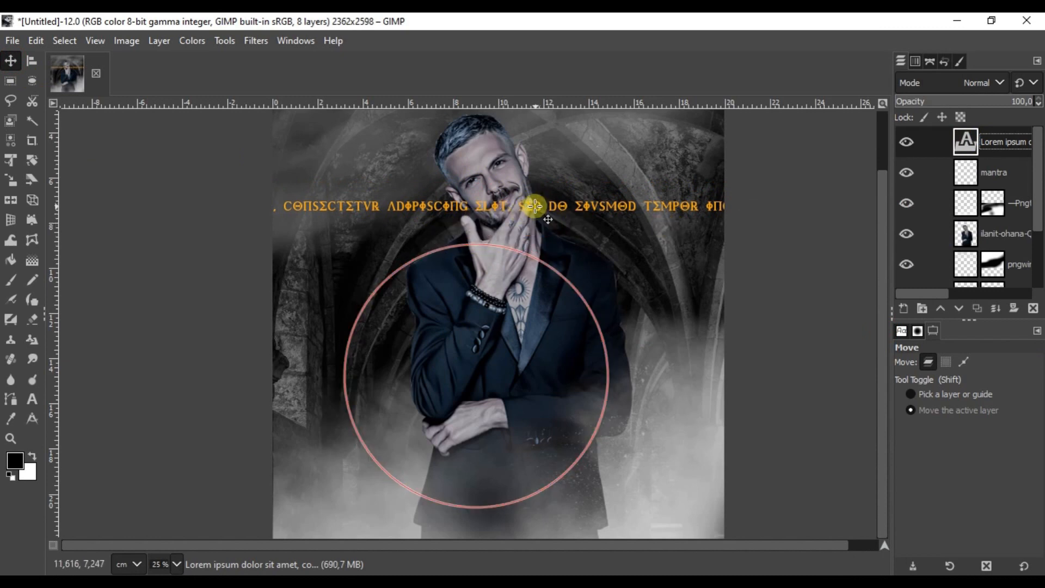
- Delete the words "elit, sed" from the text line to shorten it
key("t")
left_click_drag(533, 206, 487, 206)
key("BackSpace")
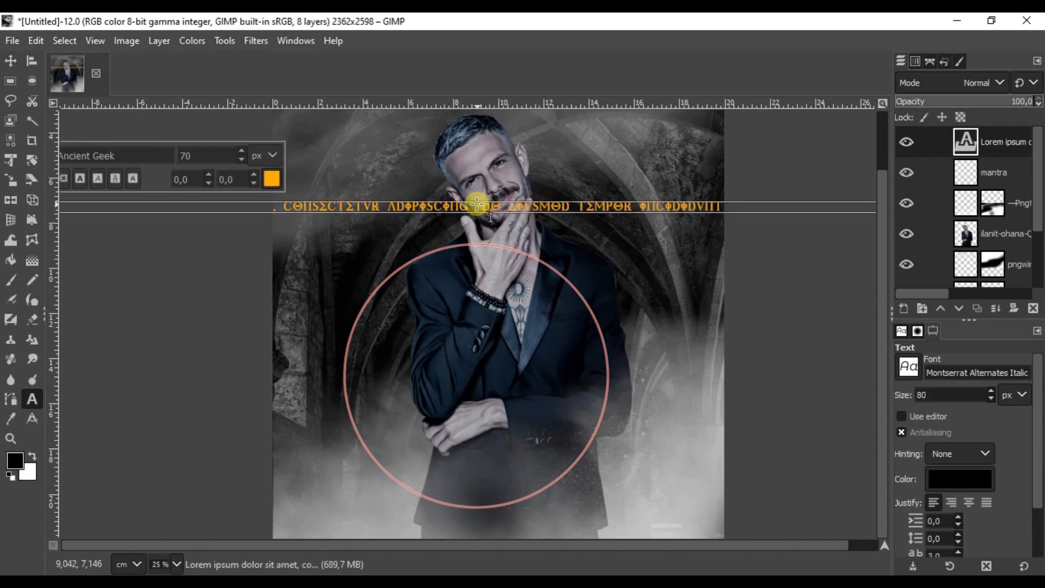
- Wrap the shortened text around the circular path with Text along Path
left_click(10, 61)
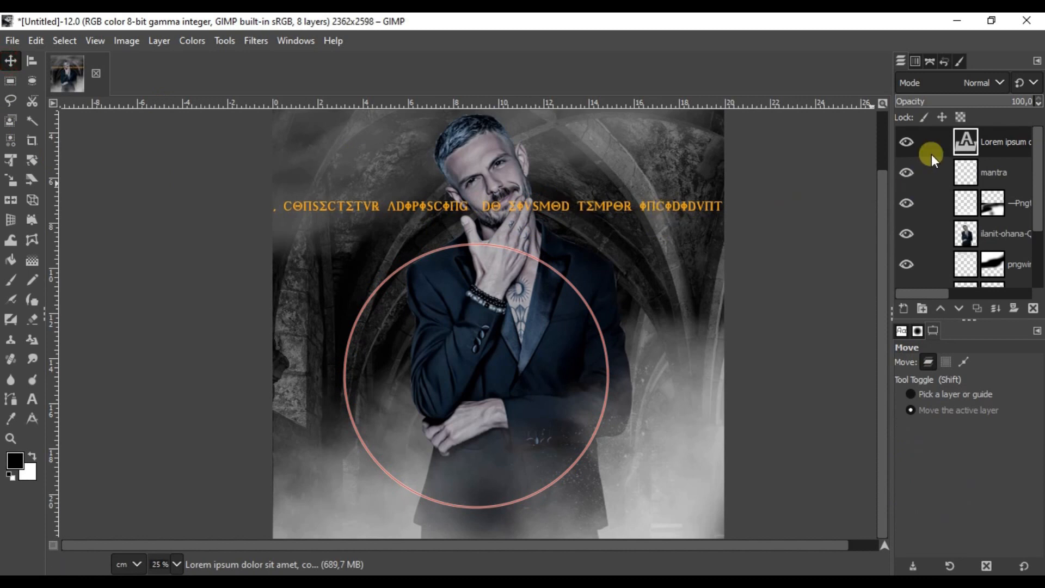
right_click(958, 144)
left_click(880, 329)
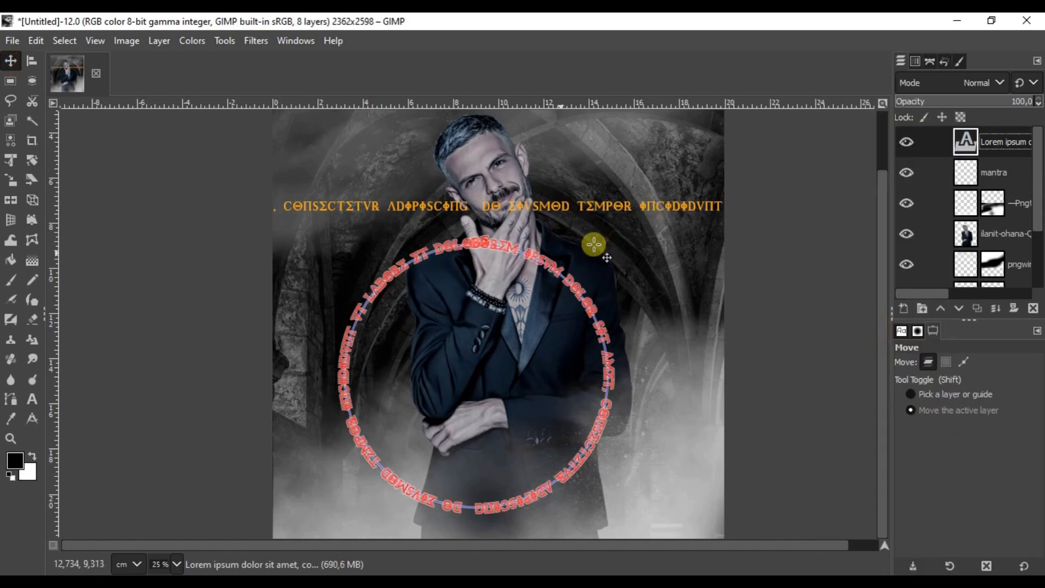
- Shorten the orange text line further by deleting the characters "do e" before "iusmod"
scroll(487, 243, "up", 6)
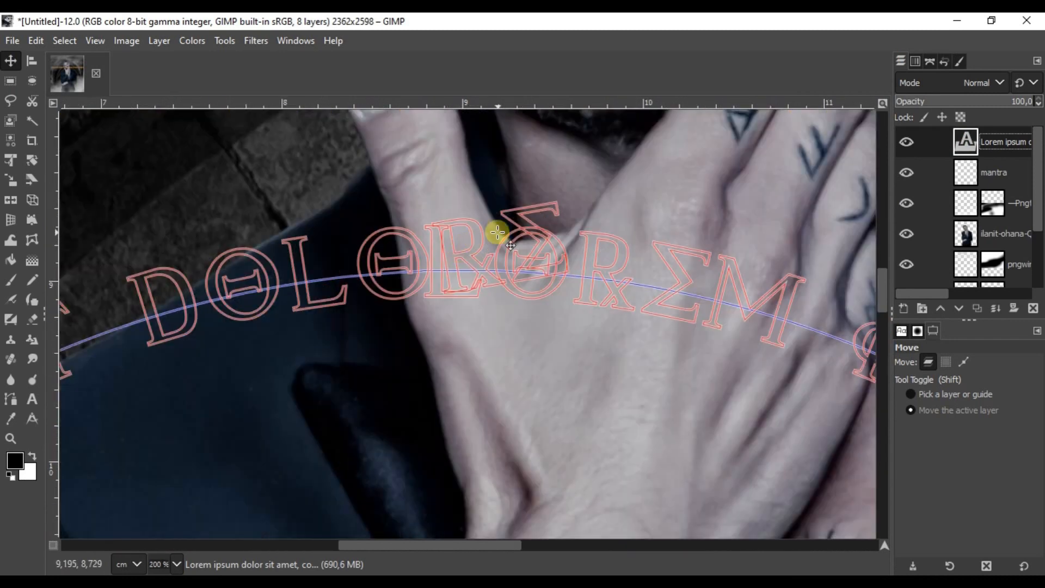
scroll(579, 212, "down", 4)
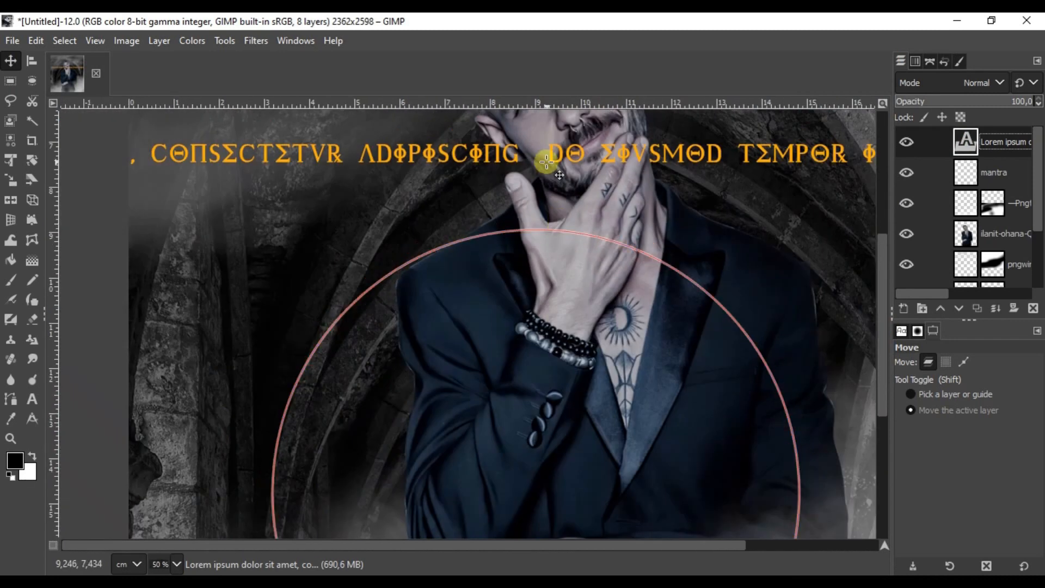
key("t")
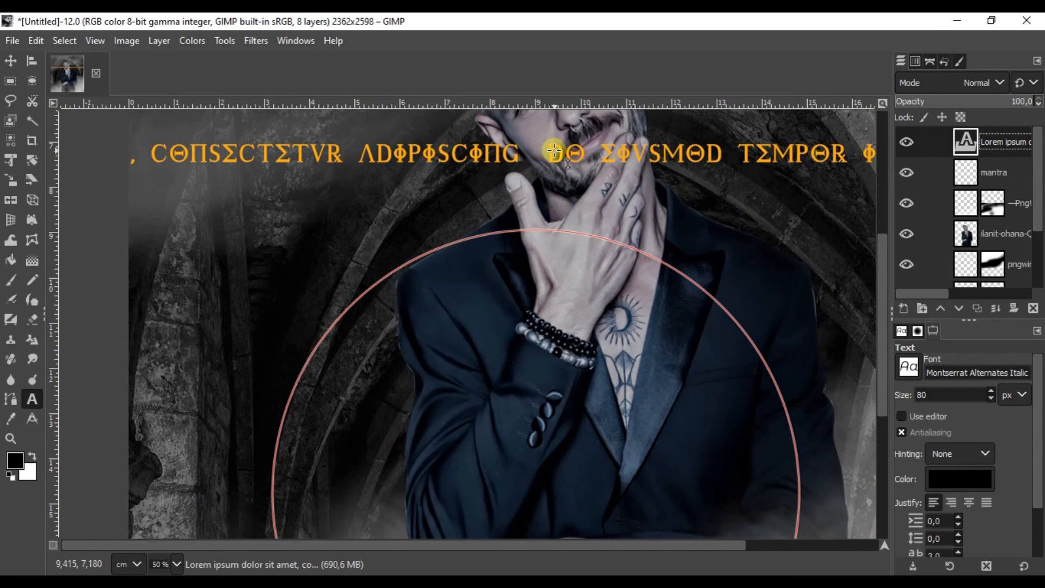
left_click(556, 151)
key("Delete")
key("Delete")
key("Delete")
key("Delete")
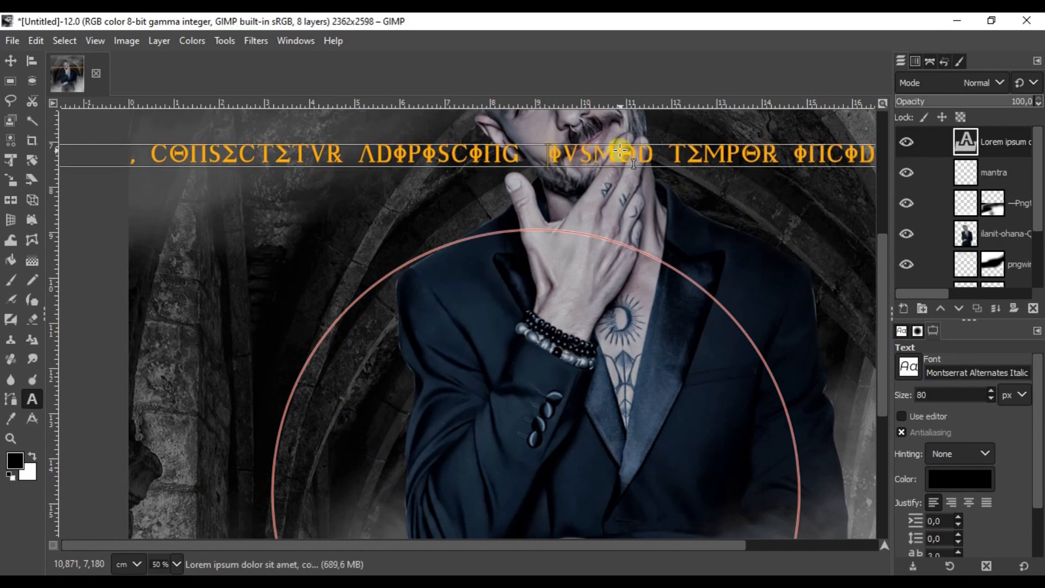
- Wrap the shortened text around the circular path with Text along Path and delete the straight text layer
right_click(987, 140)
left_click(899, 328)
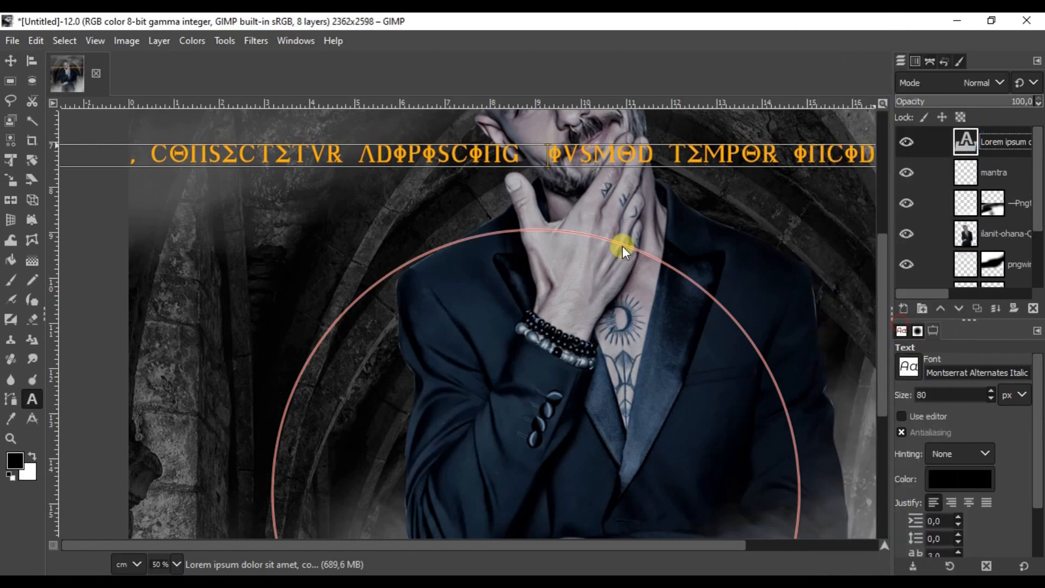
scroll(619, 242, "down", 3, "ctrl")
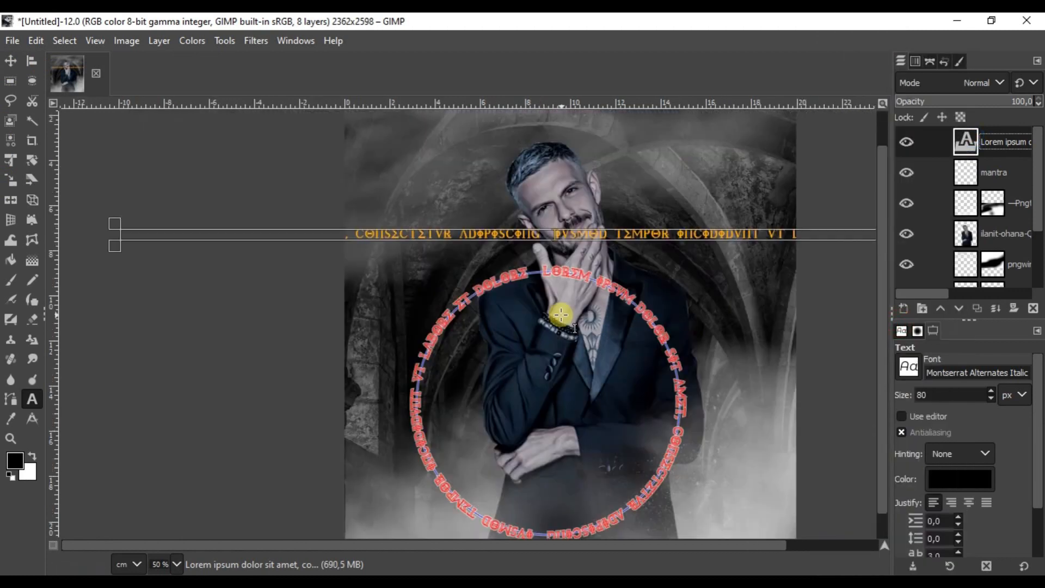
left_click(11, 61)
left_click(1001, 144)
key("Delete")
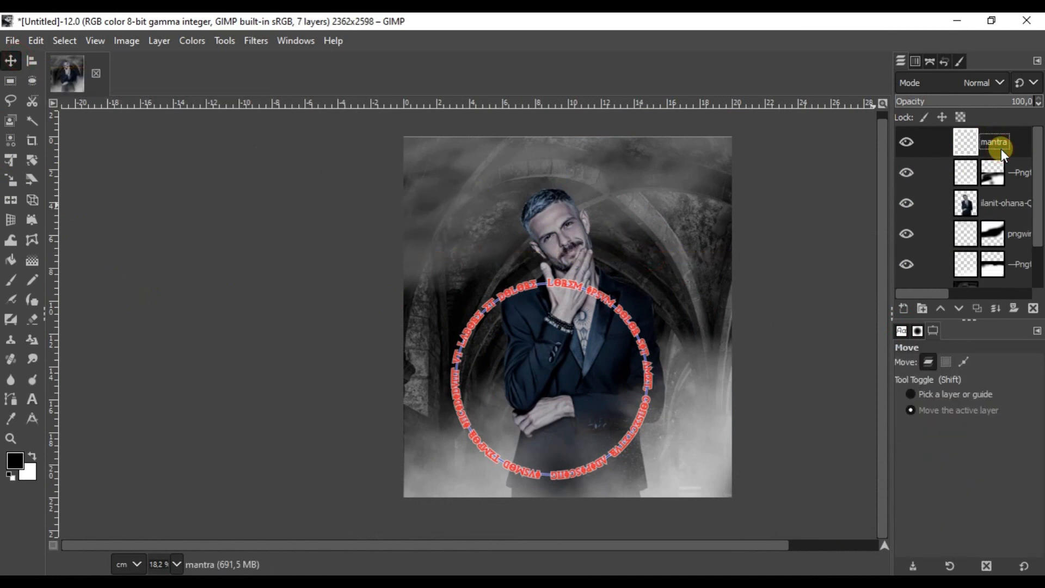
- Set the foreground colour to the recent orange and fill the circular text path with solid colour on the mantra layer
left_click(1020, 149)
left_click(935, 59)
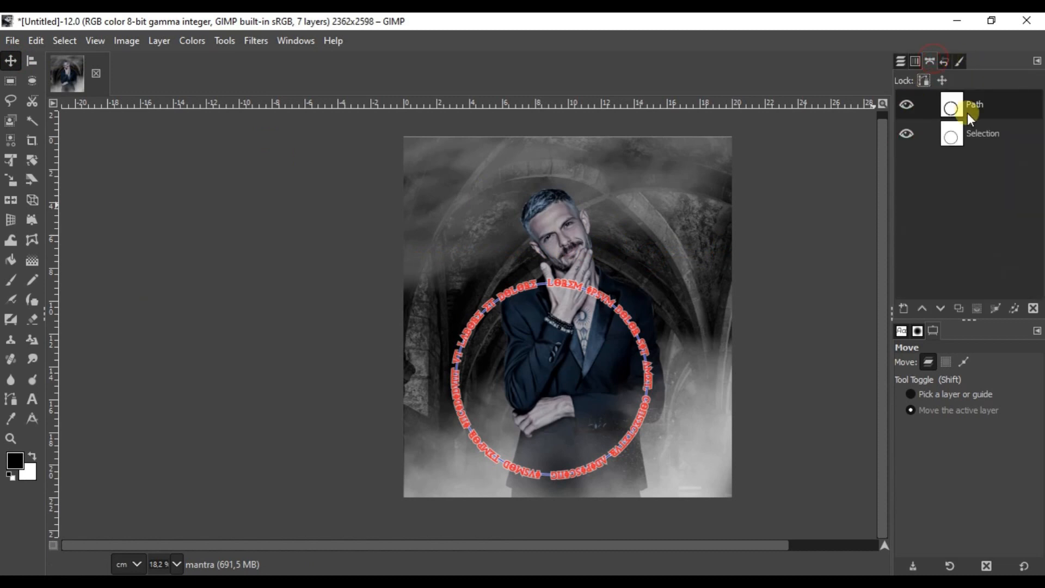
left_click(900, 61)
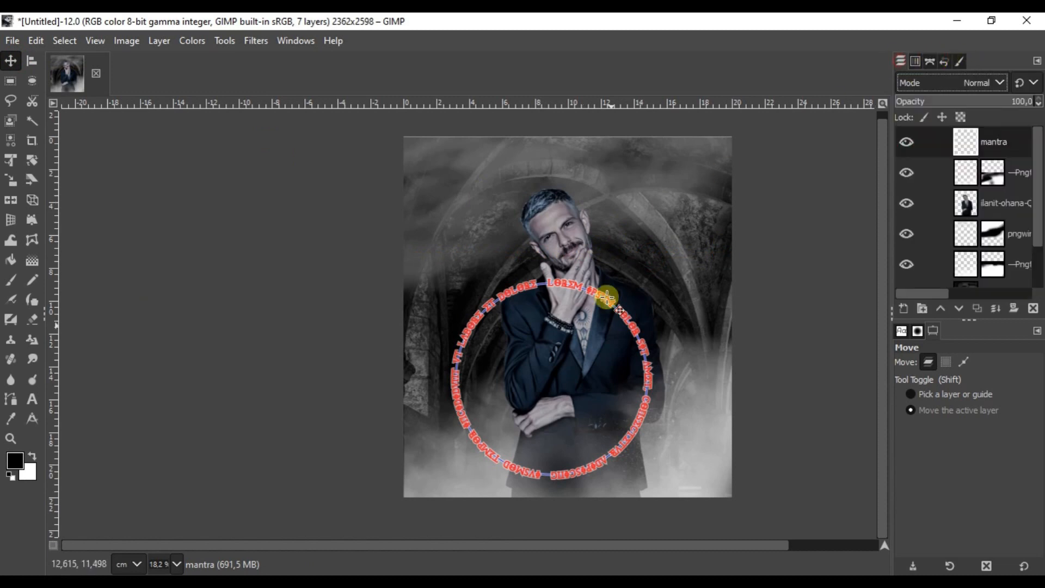
left_click(9, 401)
scroll(553, 315, "up", 4)
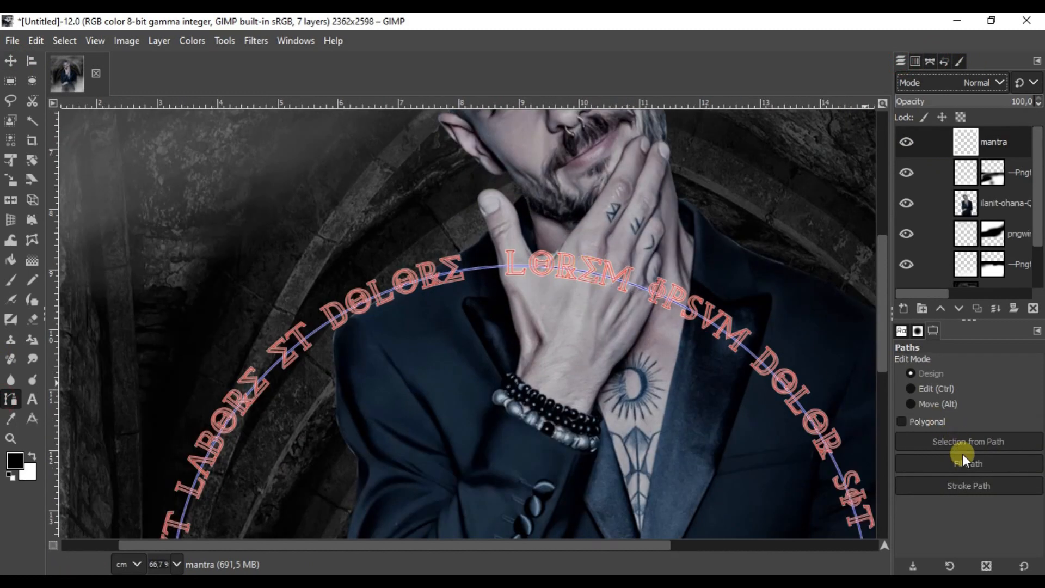
left_click(15, 460)
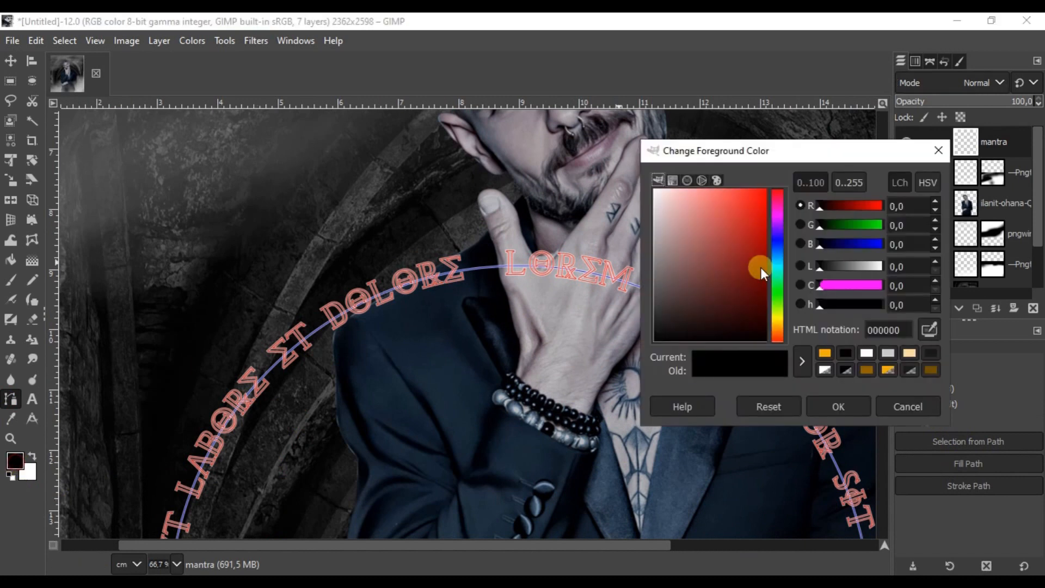
left_click(823, 355)
left_click(839, 405)
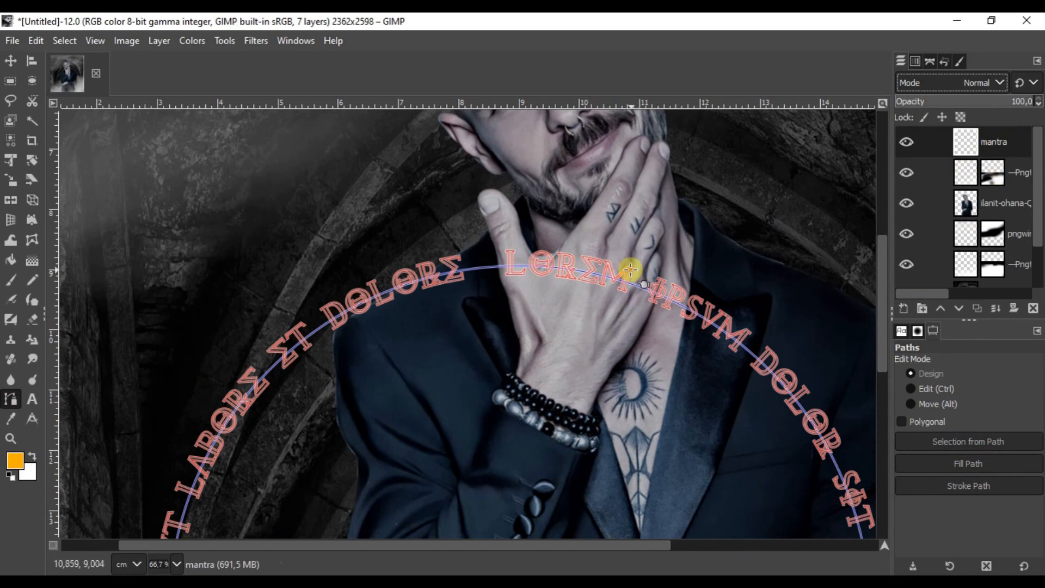
left_click(972, 466)
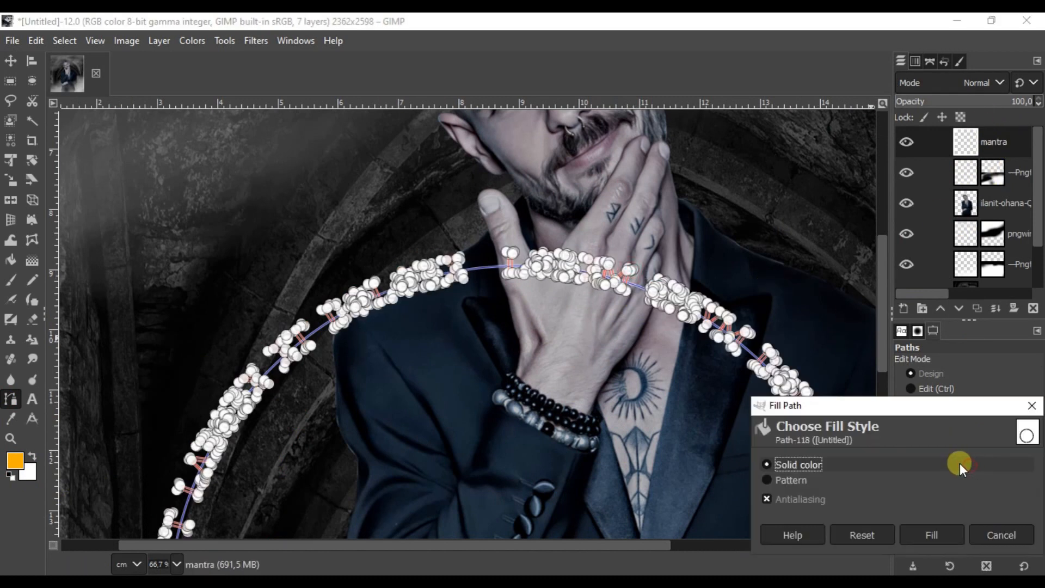
left_click(932, 537)
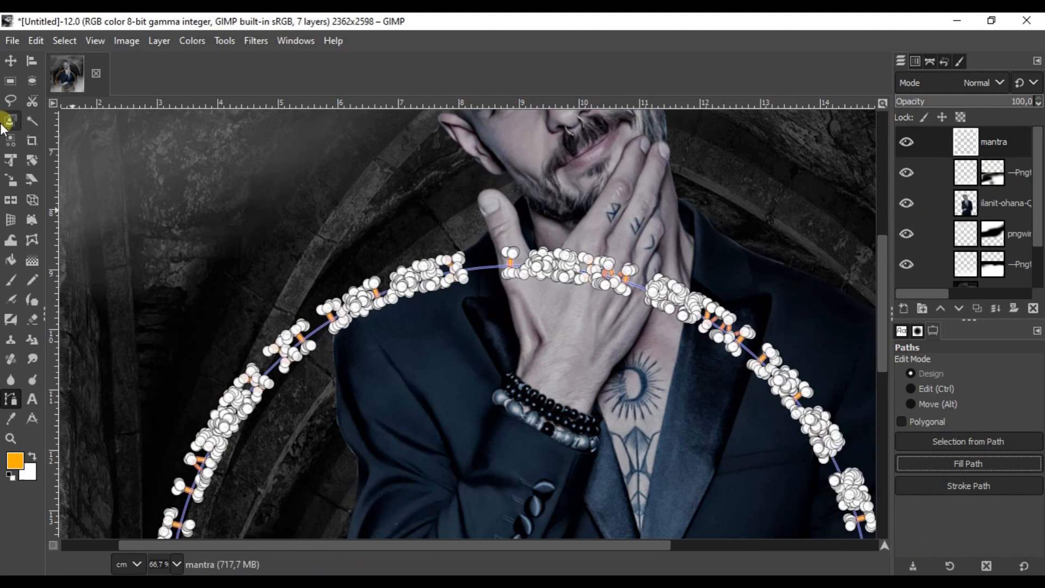
- Hide the Path and Selection outlines so only the filled orange lettering shows
left_click(10, 60)
left_click(930, 61)
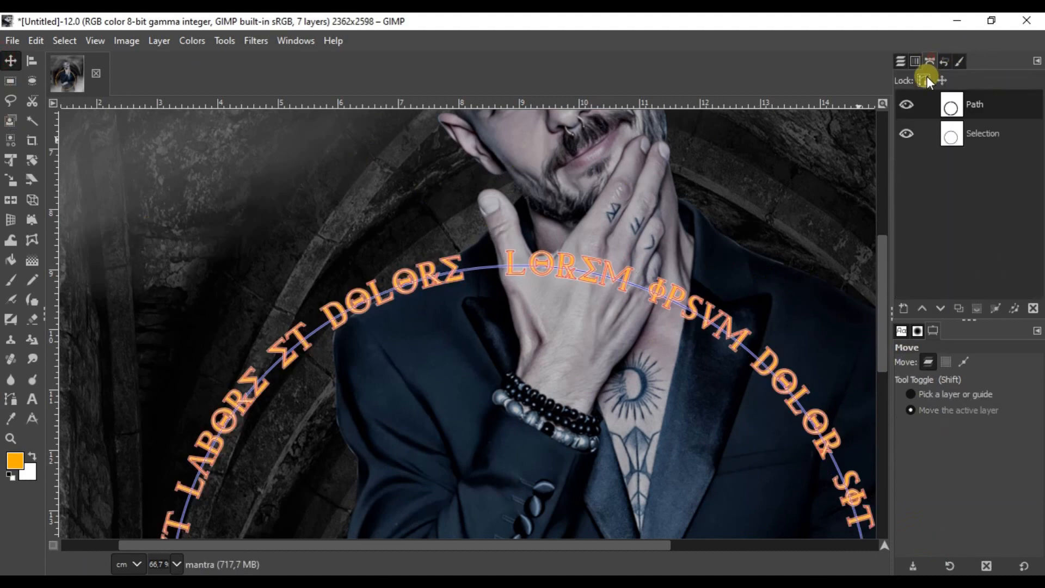
left_click(907, 102)
scroll(463, 216, "down", 3)
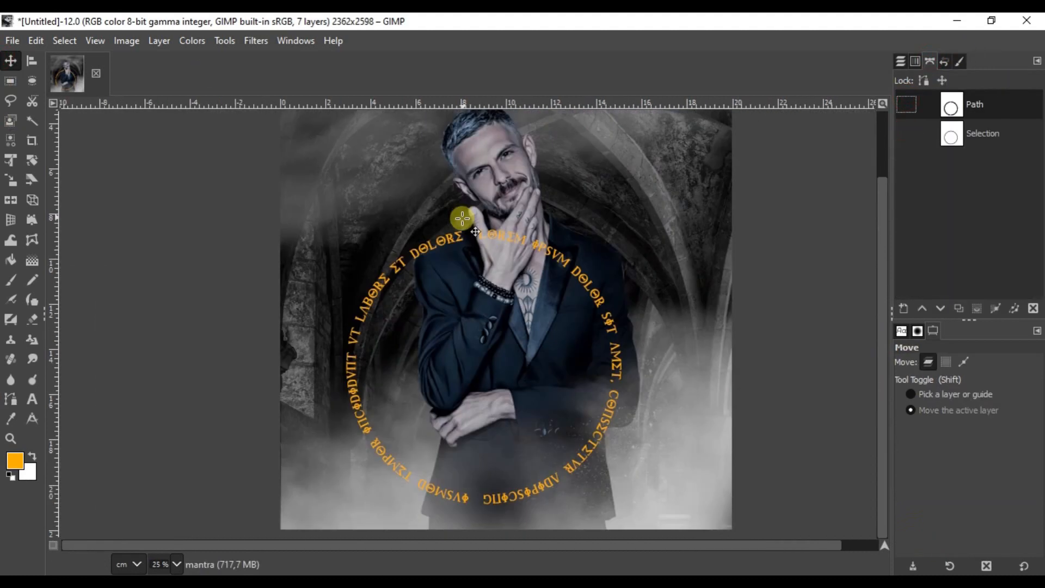
- Move the orange text ring up and slightly right so its upper edge crosses the man's chin
scroll(463, 217, "down", 1)
left_click_drag(493, 236, 516, 216)
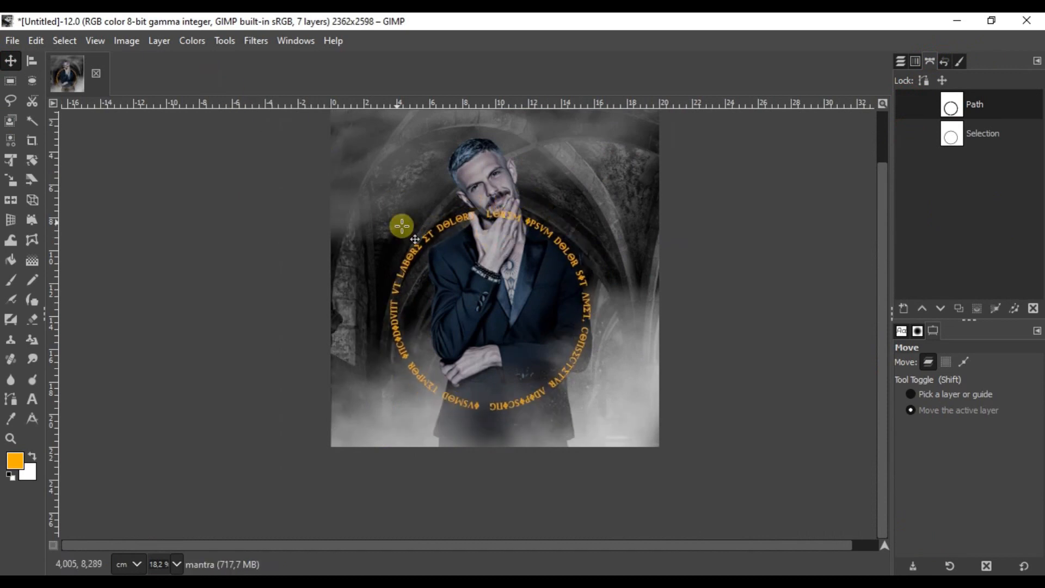
left_click_drag(415, 234, 463, 220)
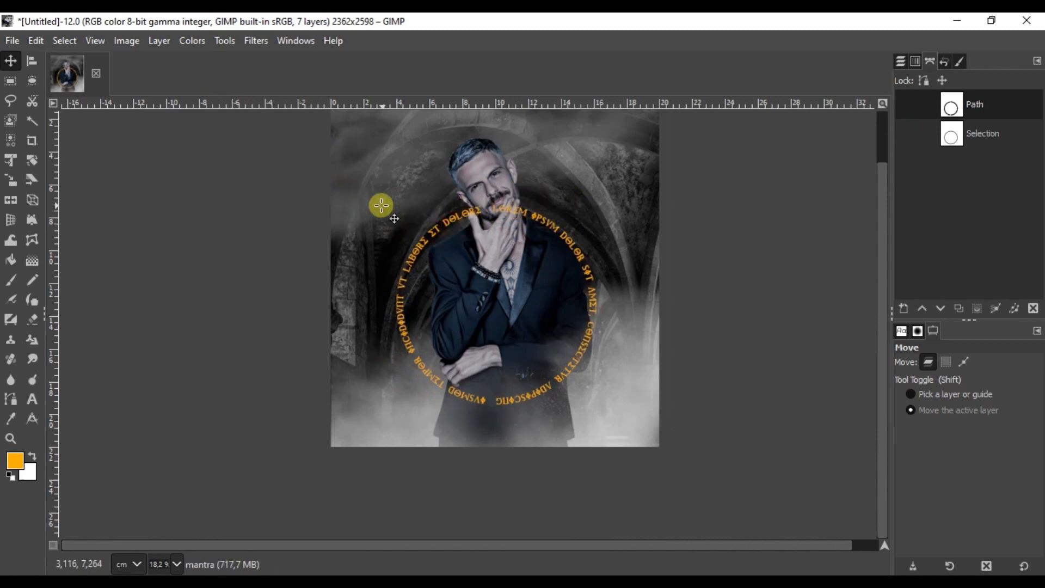
- Crop the mantra layer to its content and move the ring up so its upper edge crosses the man's face
left_click(159, 41)
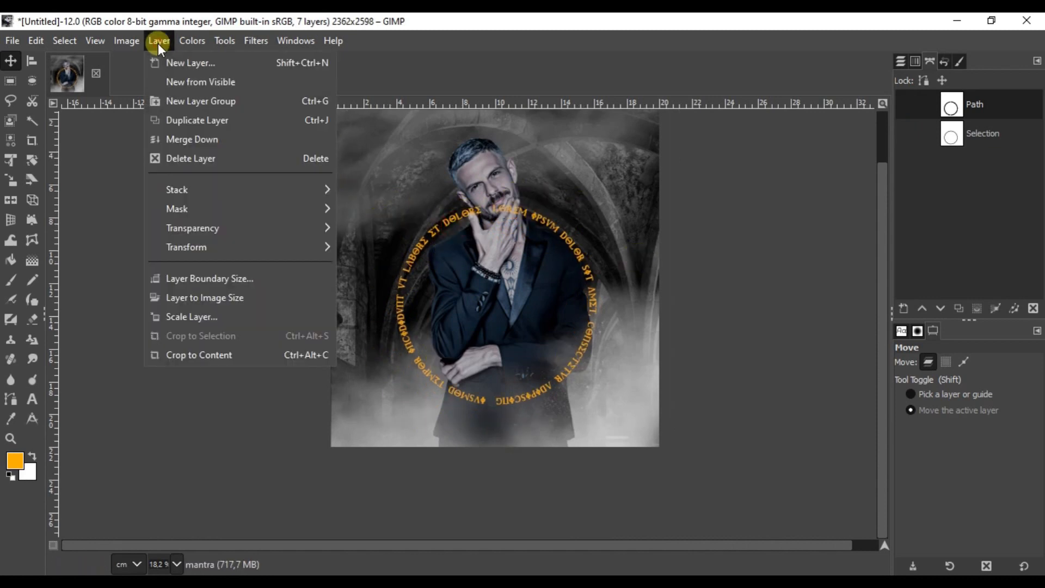
left_click(225, 347)
left_click_drag(473, 204, 464, 179)
left_click(892, 63)
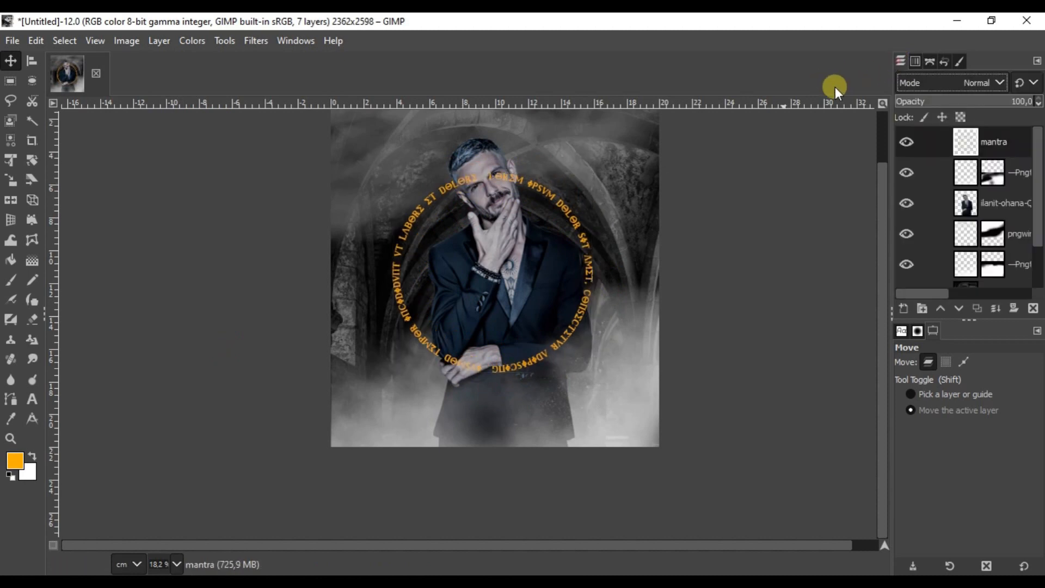
scroll(587, 225, "up", 3)
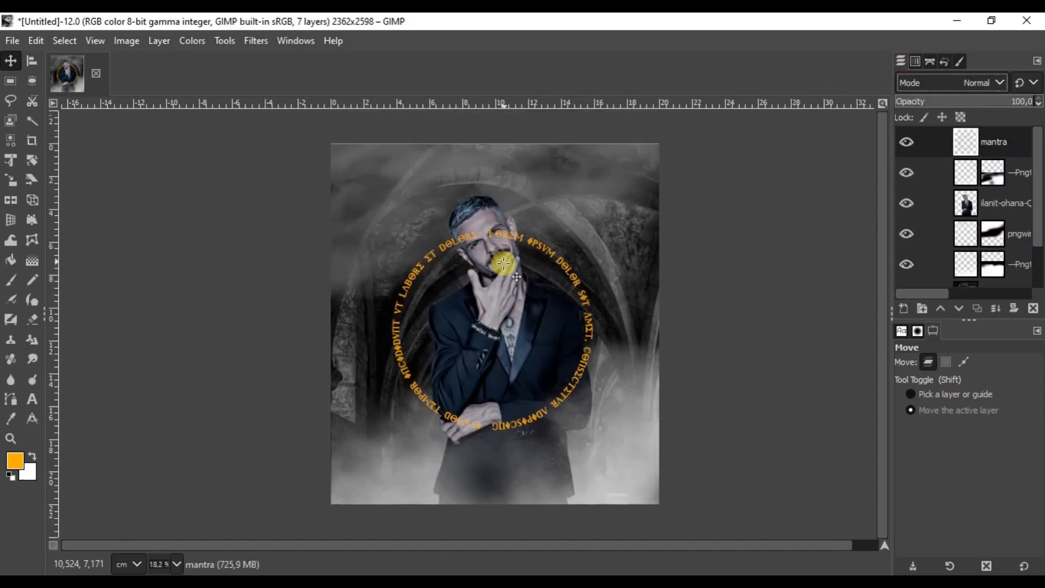
left_click_drag(503, 236, 506, 234)
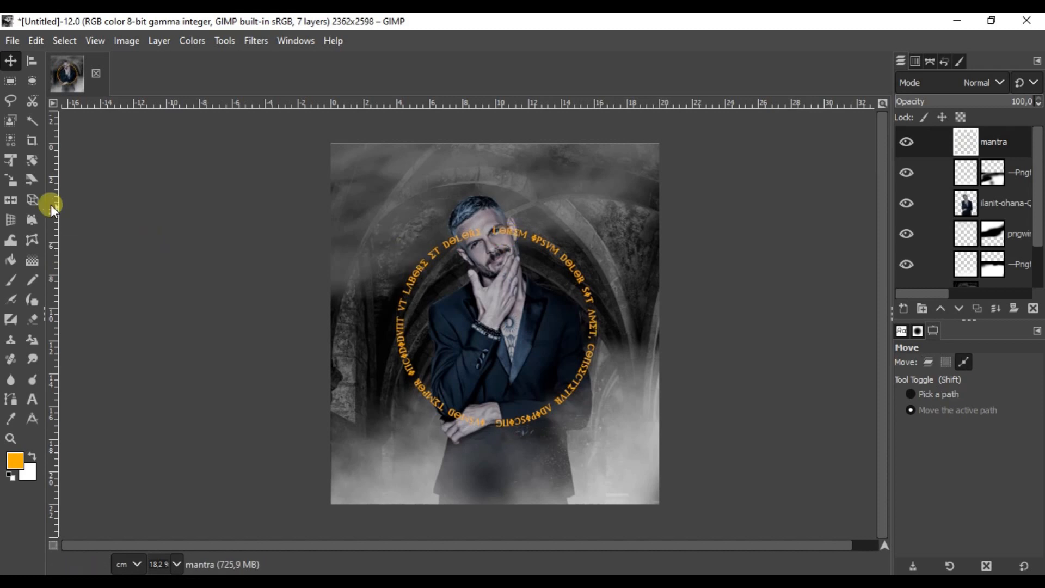
- Shrink the mantra ring to about half its size with Unified Transform and place it around the man's face and hand
left_click(11, 160)
left_click(468, 245)
left_click_drag(403, 223, 456, 295)
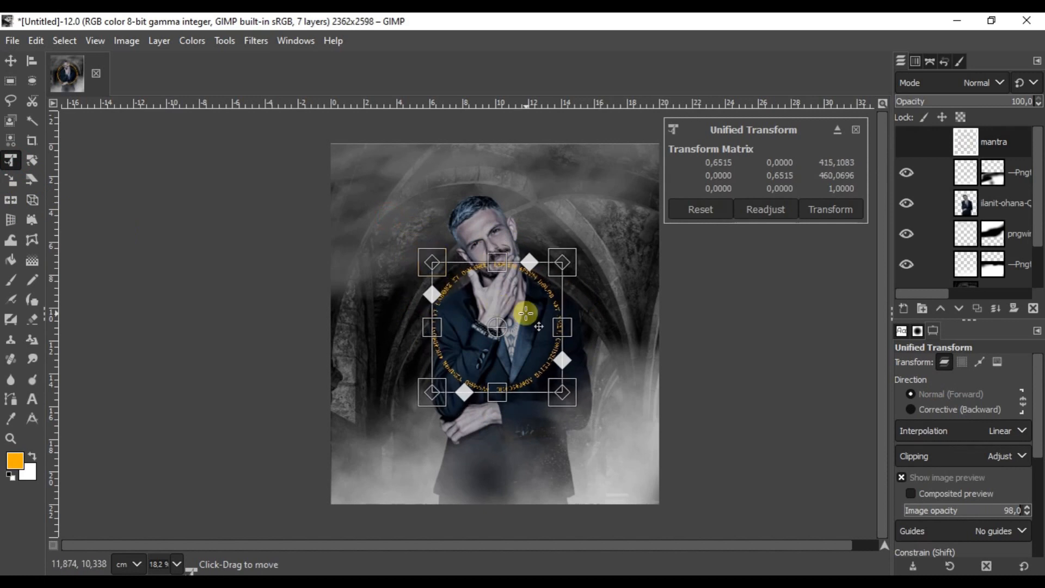
scroll(527, 313, "up", 1)
left_click_drag(523, 305, 521, 234)
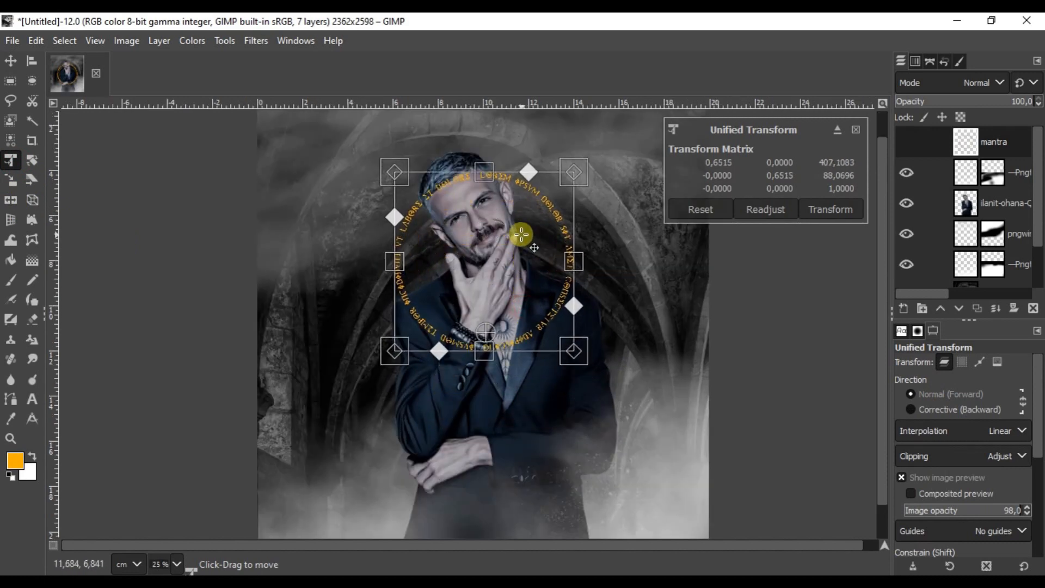
left_click_drag(393, 168, 397, 209)
scroll(457, 224, "up", 1)
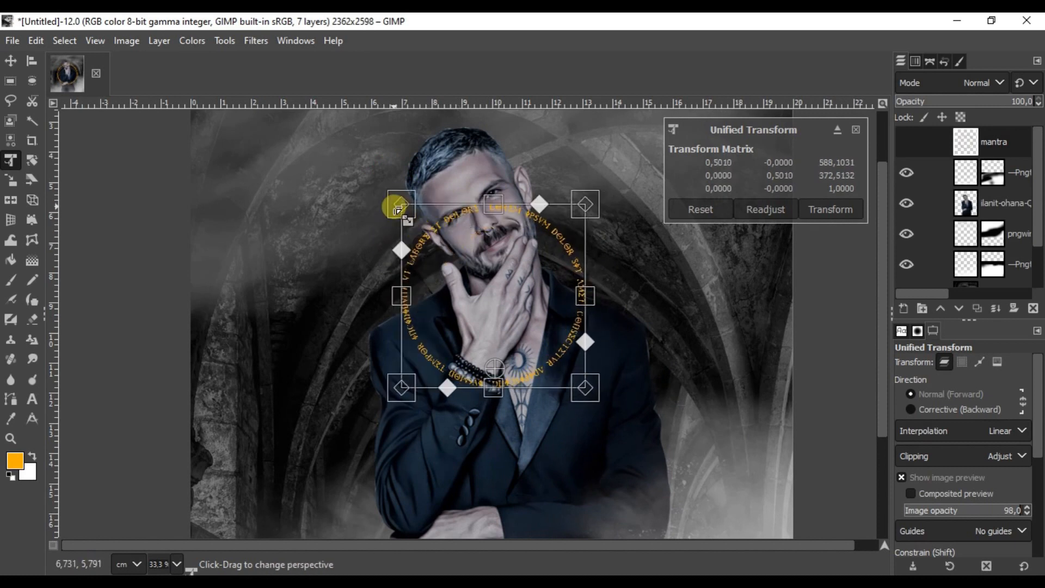
key("ctrl+z")
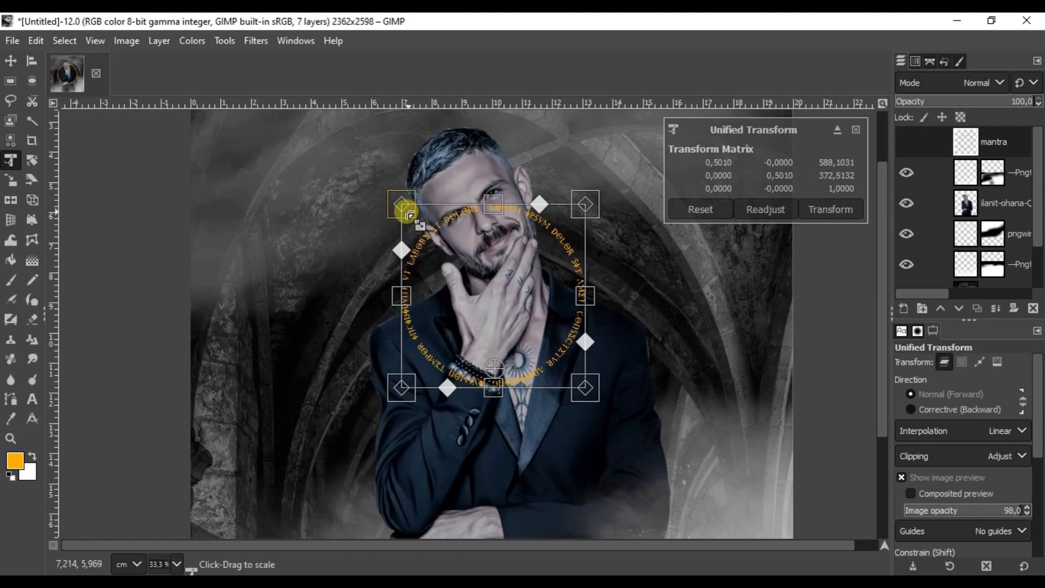
left_click_drag(396, 197, 434, 197)
left_click_drag(596, 189, 581, 193)
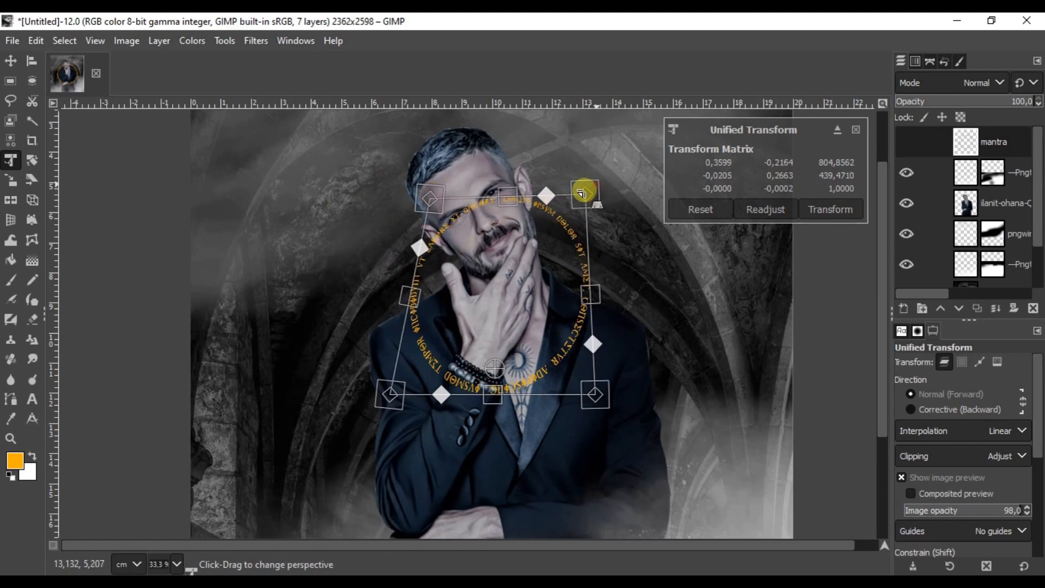
left_click_drag(588, 397, 652, 333)
key("ctrl+z")
key("ctrl+z")
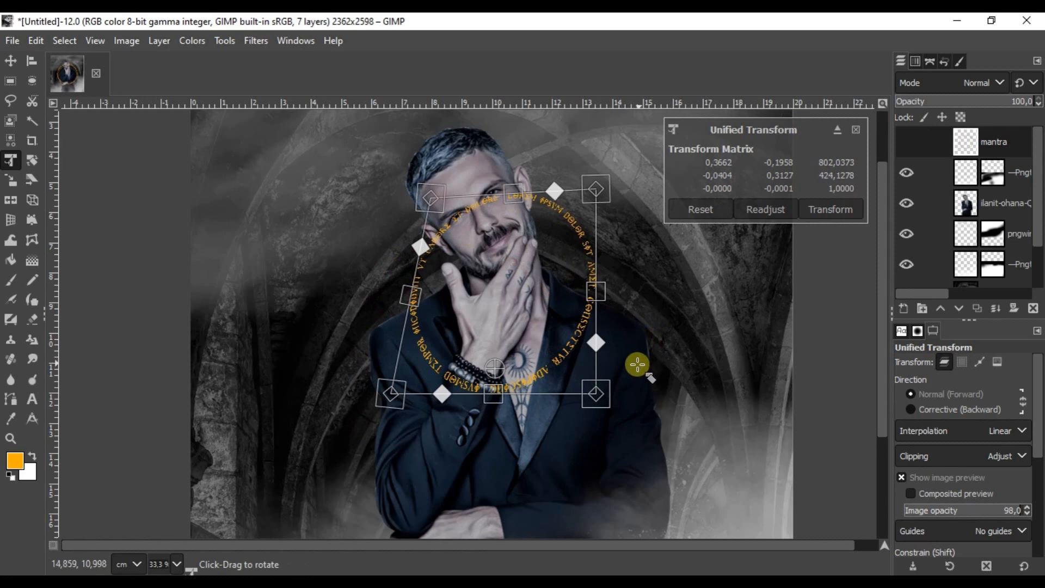
key("ctrl+z")
- Distort the ring in perspective into a flattened, tilted ellipse around the man's chin and nudge it slightly right, applying both transforms
left_click_drag(599, 392, 663, 331)
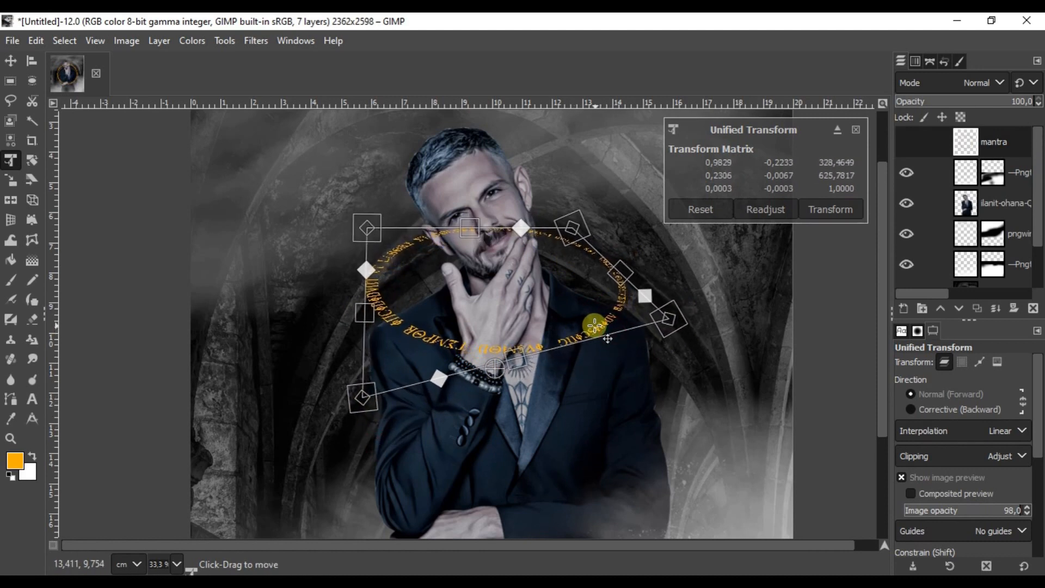
left_click_drag(593, 326, 596, 320)
left_click(858, 211)
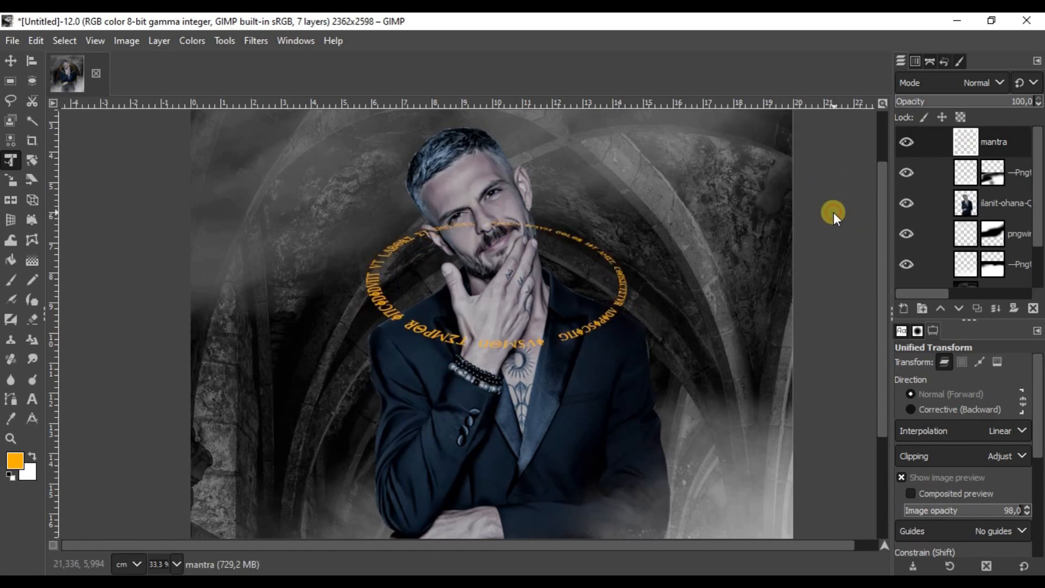
scroll(492, 304, "down", 1)
left_click(586, 313)
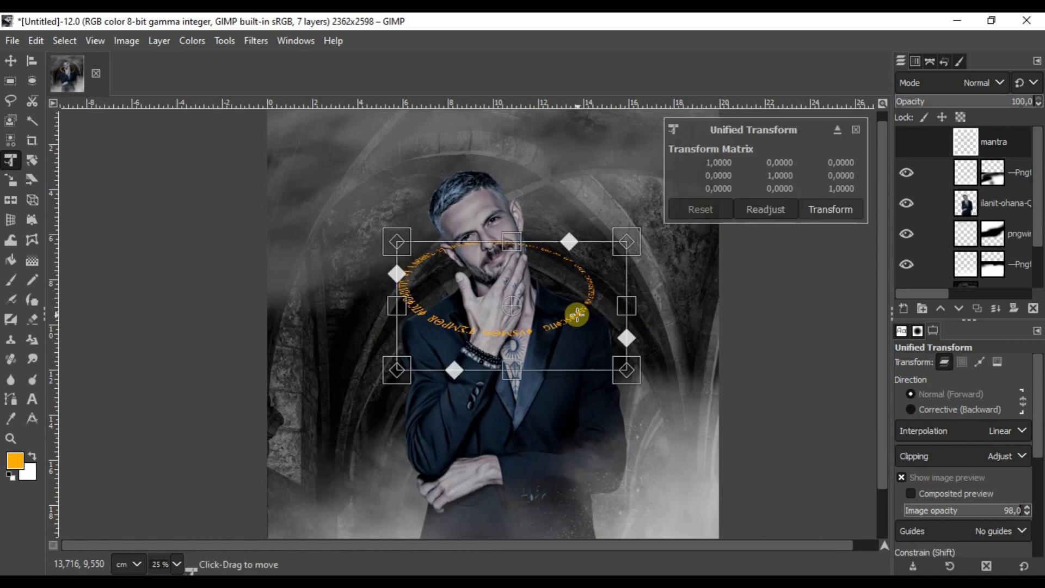
left_click_drag(574, 310, 579, 308)
left_click(827, 211)
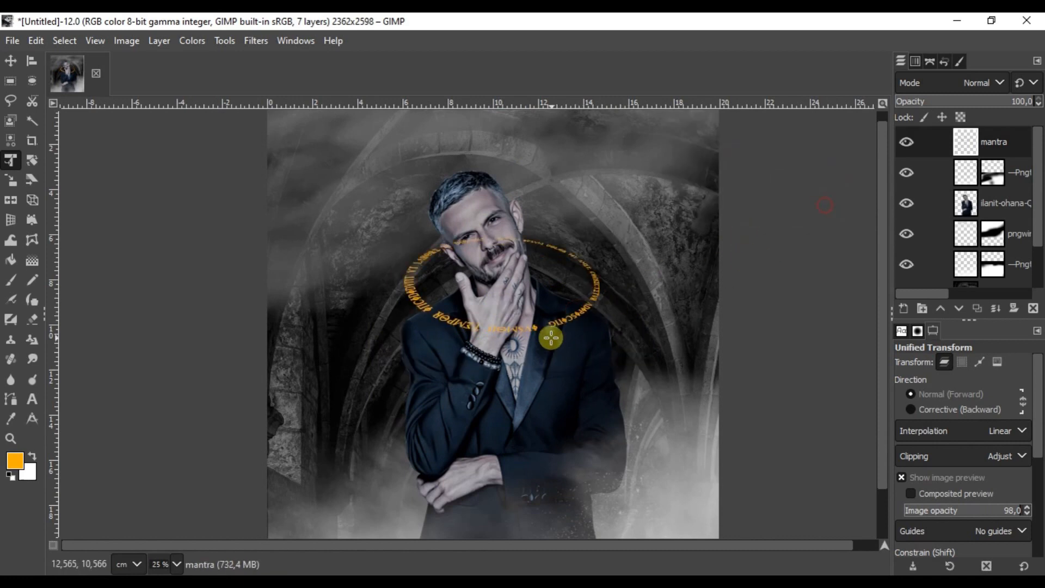
- Duplicate the mantra layer and make the original mantra layer below the copy active
right_click(994, 151)
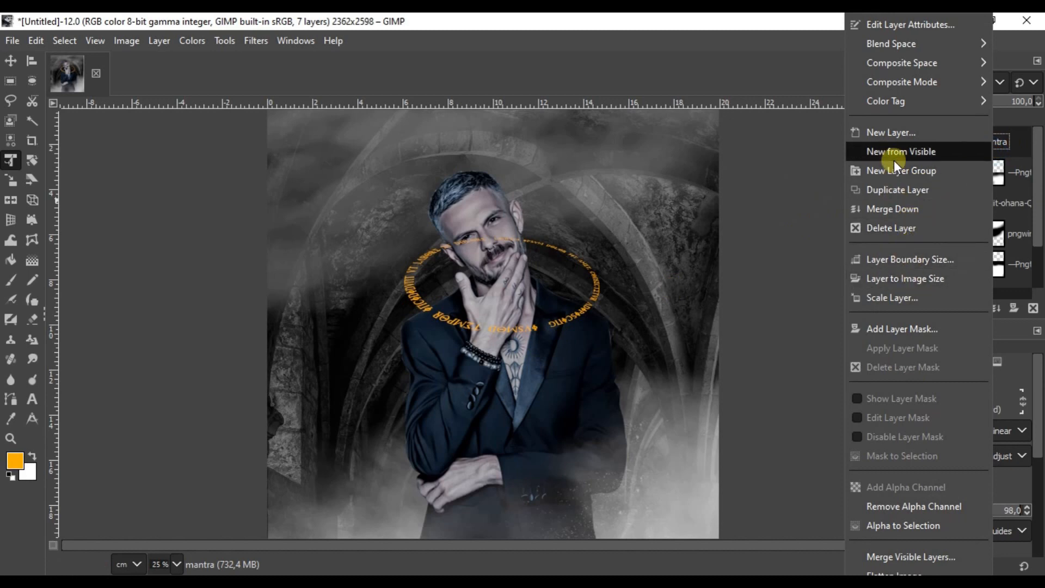
left_click(899, 190)
left_click(907, 172)
left_click(1003, 171)
- Enlarge the original mantra ring proportionally to about 1.56 times its size with Unified Transform and place it around the man's shoulders and chest
left_click(501, 331)
left_click_drag(501, 331, 501, 396)
left_click_drag(658, 289, 738, 214)
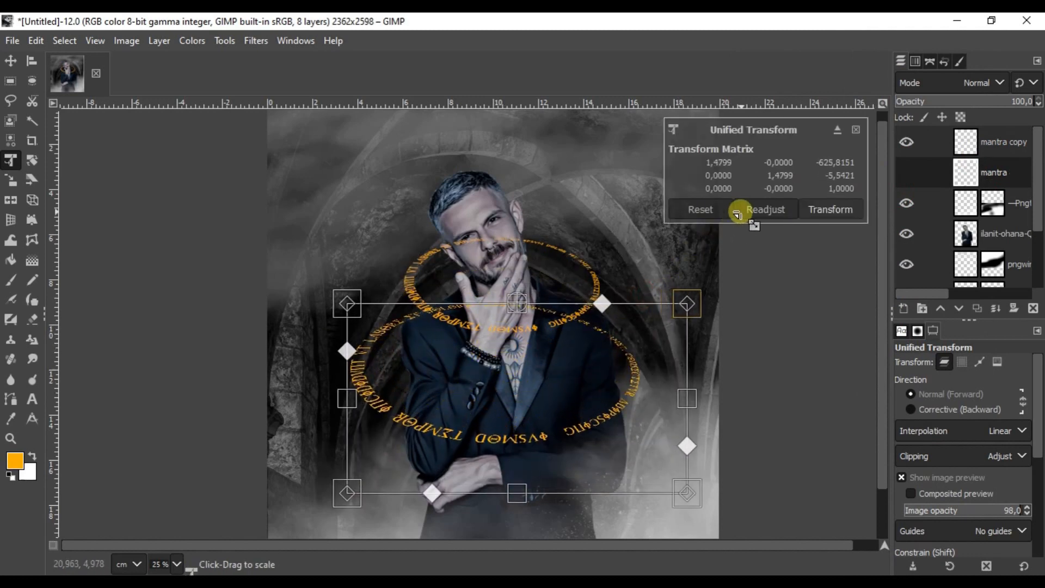
left_click_drag(621, 362, 636, 350)
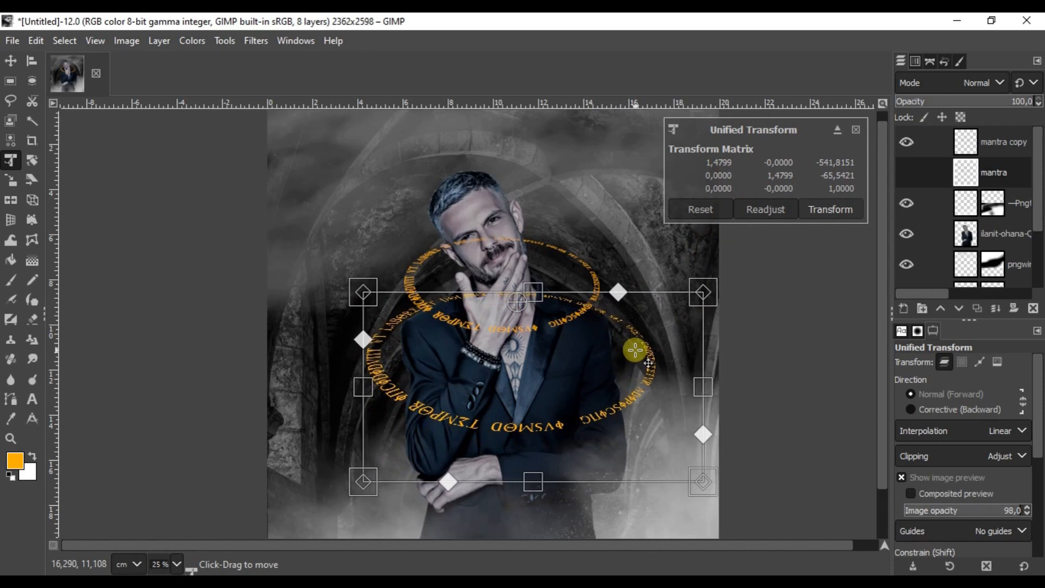
left_click_drag(714, 289, 727, 269)
left_click_drag(623, 346, 623, 326)
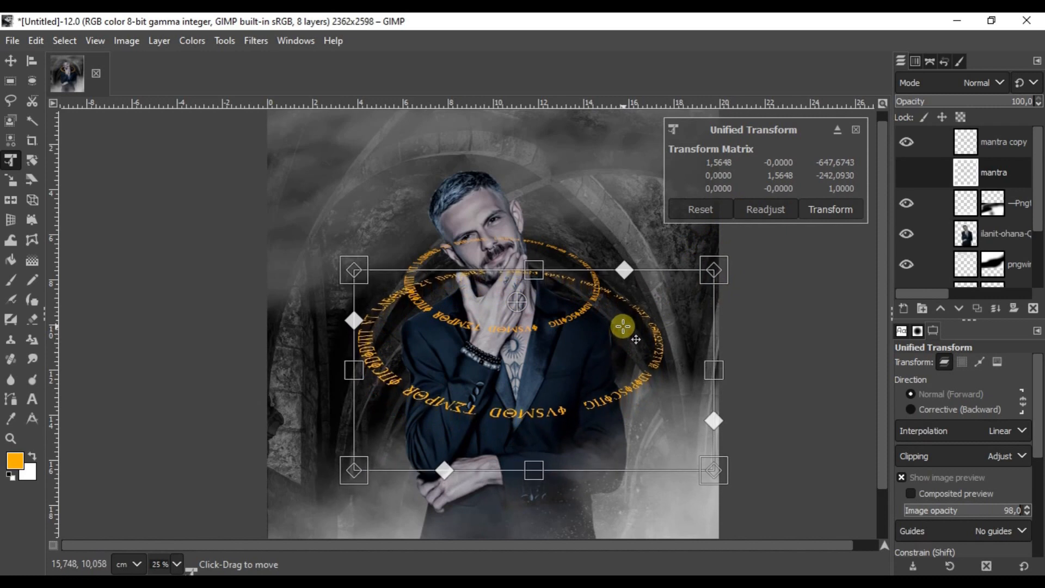
- Move the enlarged ring down around the man's torso, distort it in perspective into a flatter tilted ellipse, and apply the transform
left_click_drag(622, 327, 649, 355)
scroll(603, 346, "down", 1)
left_click_drag(691, 424, 717, 371)
left_click_drag(425, 455, 431, 446)
scroll(497, 374, "up", 1)
left_click(831, 209)
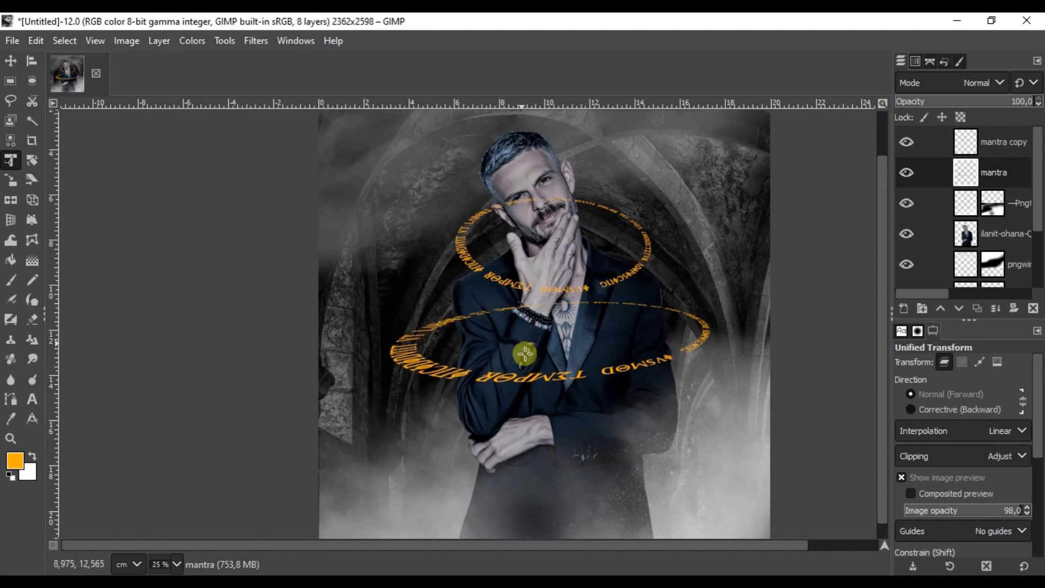
- Add a white layer mask to the original mantra layer
right_click(1005, 165)
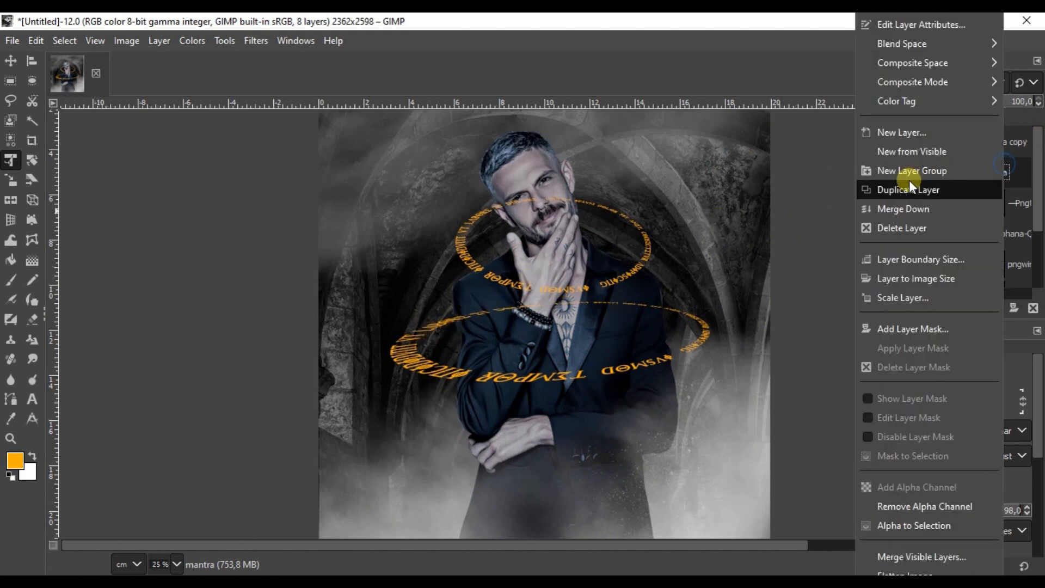
left_click(917, 328)
left_click(923, 454)
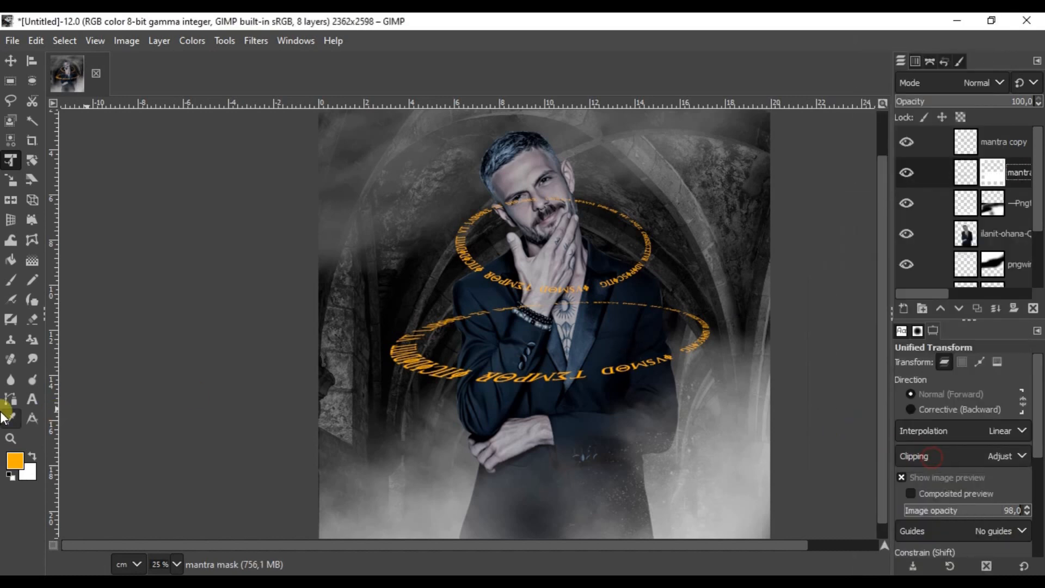
- Switch to the Paintbrush and load the man's silhouette as a selection from the transparency of his layer
left_click(11, 285)
right_click(964, 230)
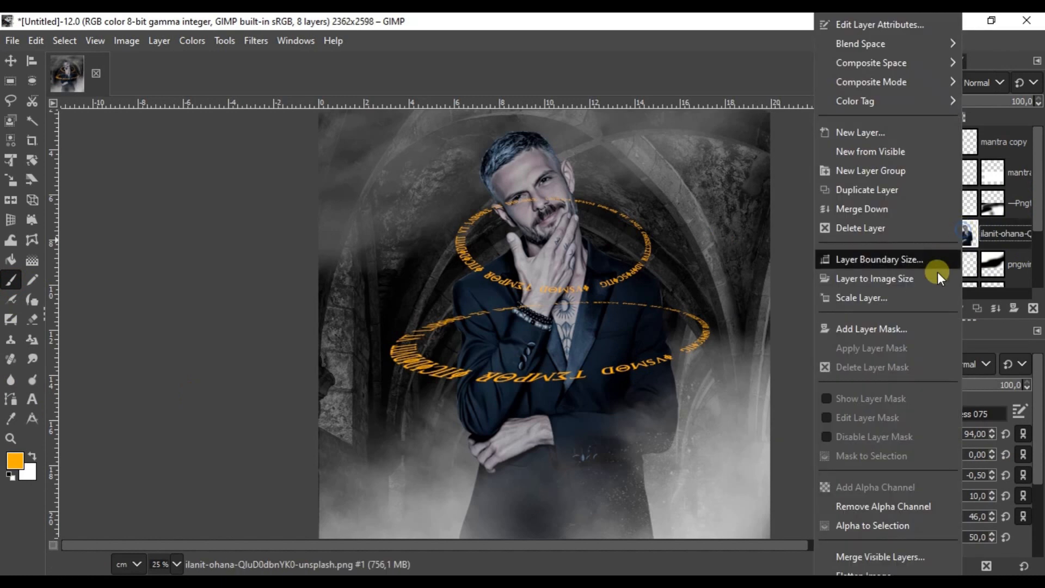
left_click(883, 524)
scroll(595, 326, "up", 2)
left_click(650, 305)
key("ctrl+z")
- Add a layer mask to the man's photo layer
left_click(1014, 309)
left_click(997, 322)
left_click(932, 436)
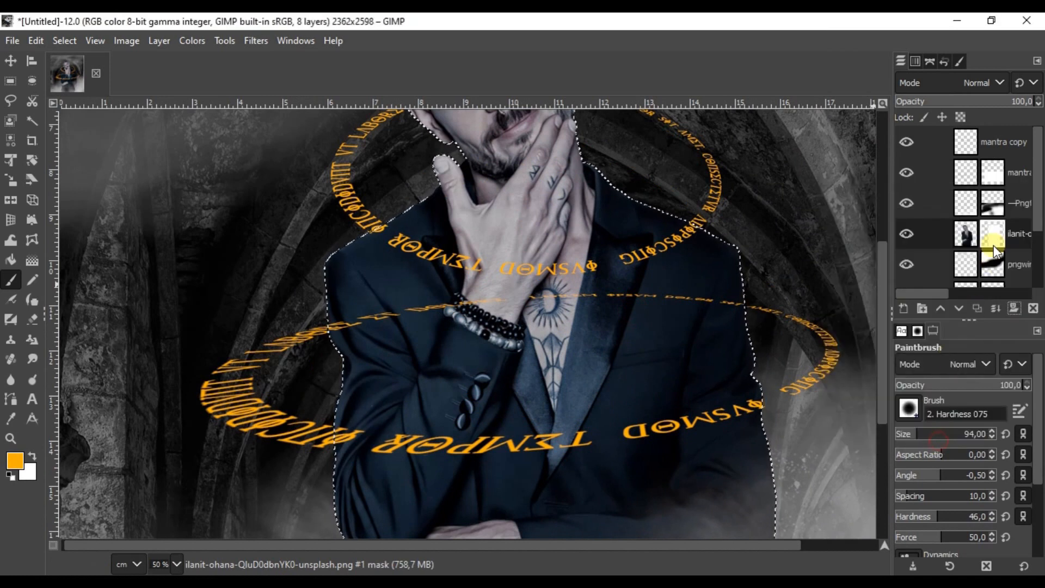
- Set the foreground colour to black and paint on the mantra layer's mask to hide the lower ring's rear arc across the man's torso
left_click(15, 460)
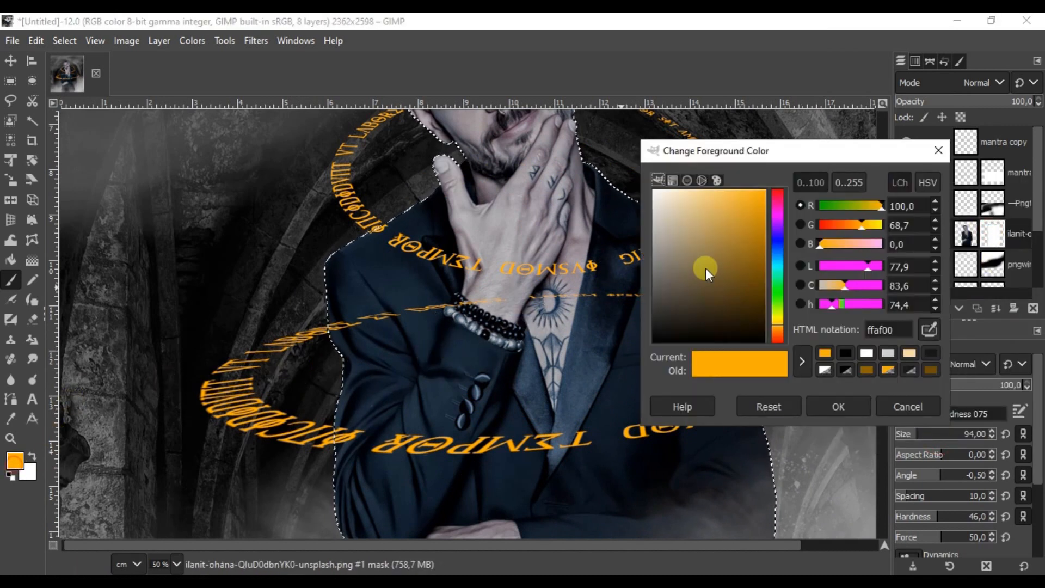
left_click(839, 407)
key("1")
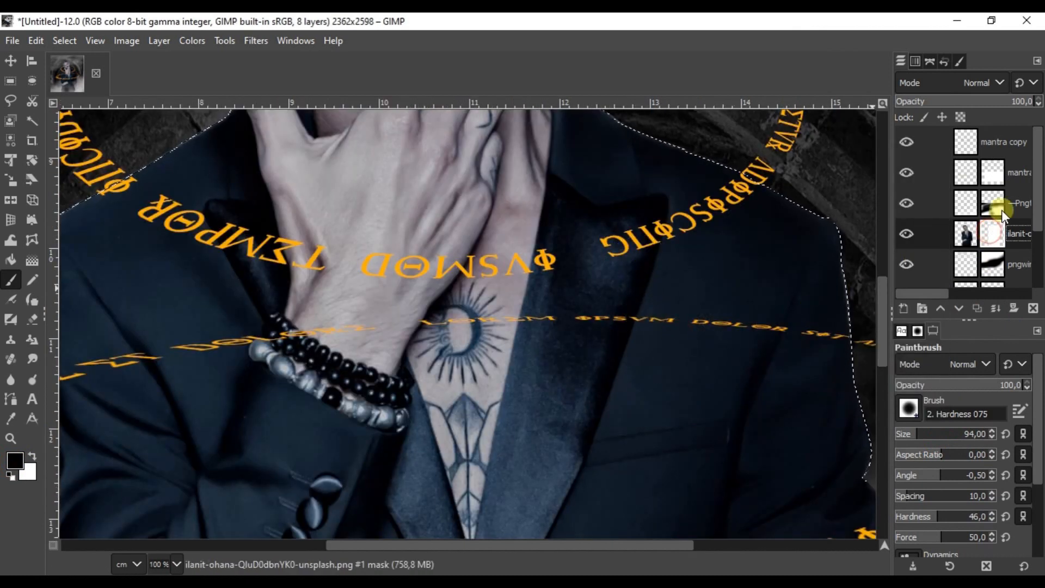
left_click(1001, 172)
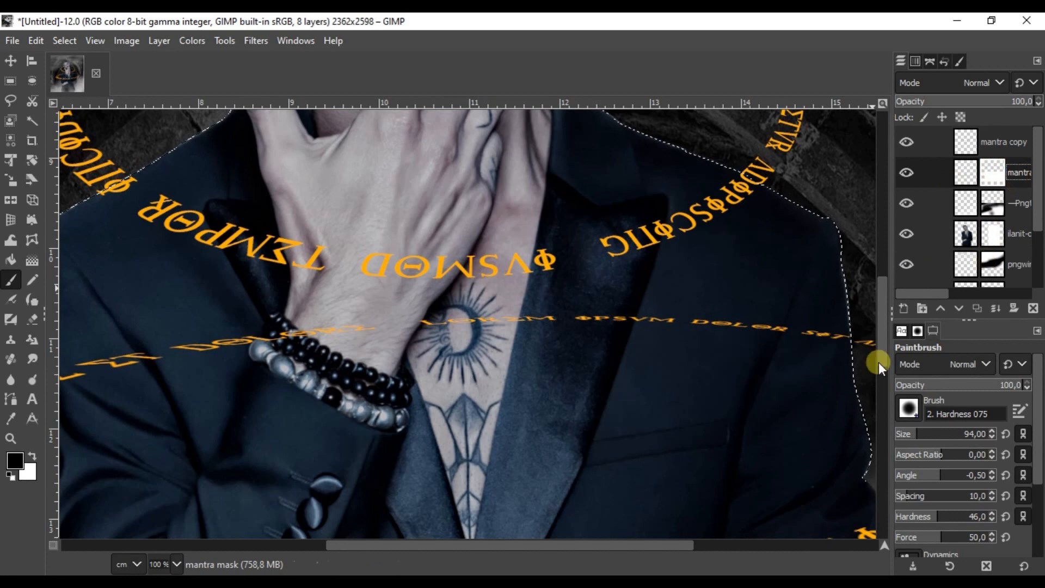
mouse_move(735, 347)
left_mouse_down()
mouse_move(821, 311)
mouse_move(842, 364)
left_mouse_up()
left_click_drag(336, 326, 599, 271)
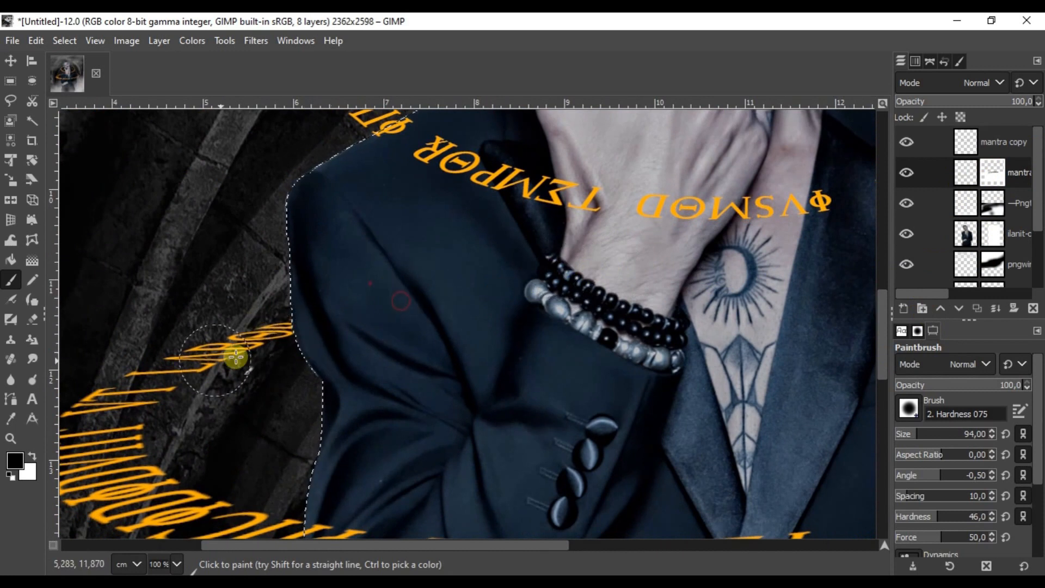
key("minus")
key("minus")
left_click_drag(432, 303, 345, 350)
key("minus")
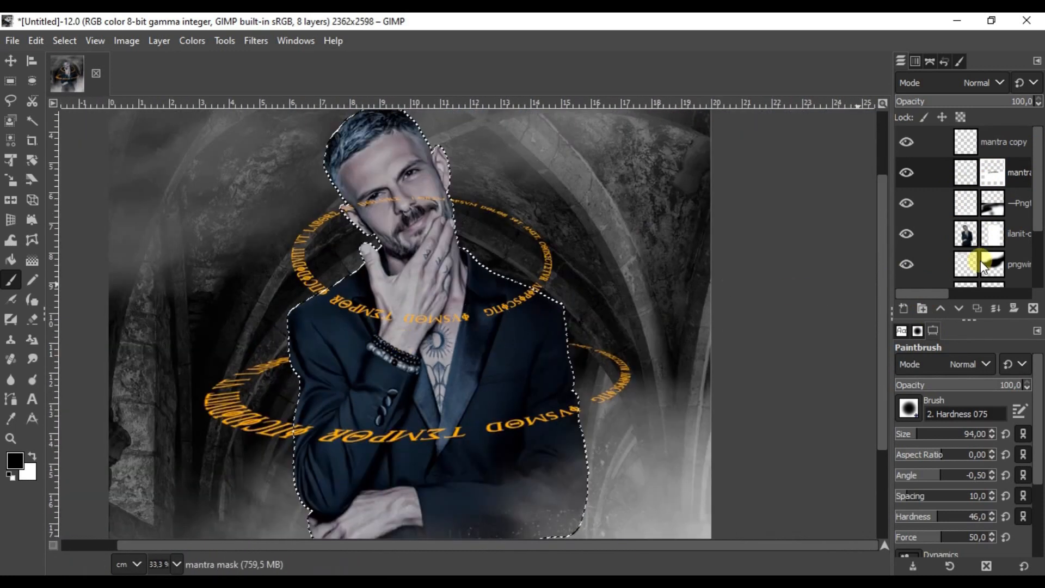
- Add a white (full opacity) layer mask to the mantra copy layer
left_click(978, 144)
right_click(1008, 134)
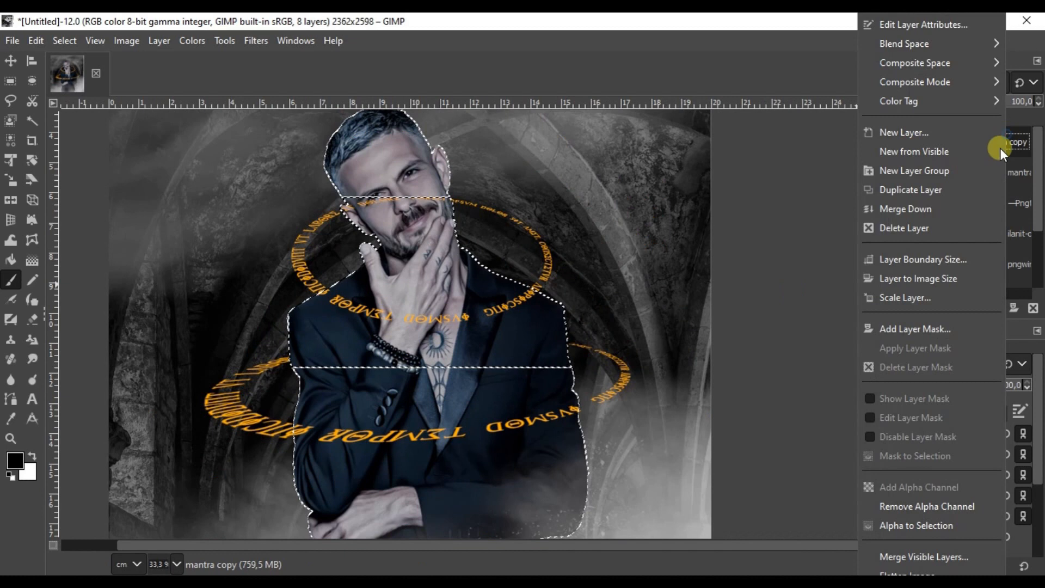
left_click(913, 327)
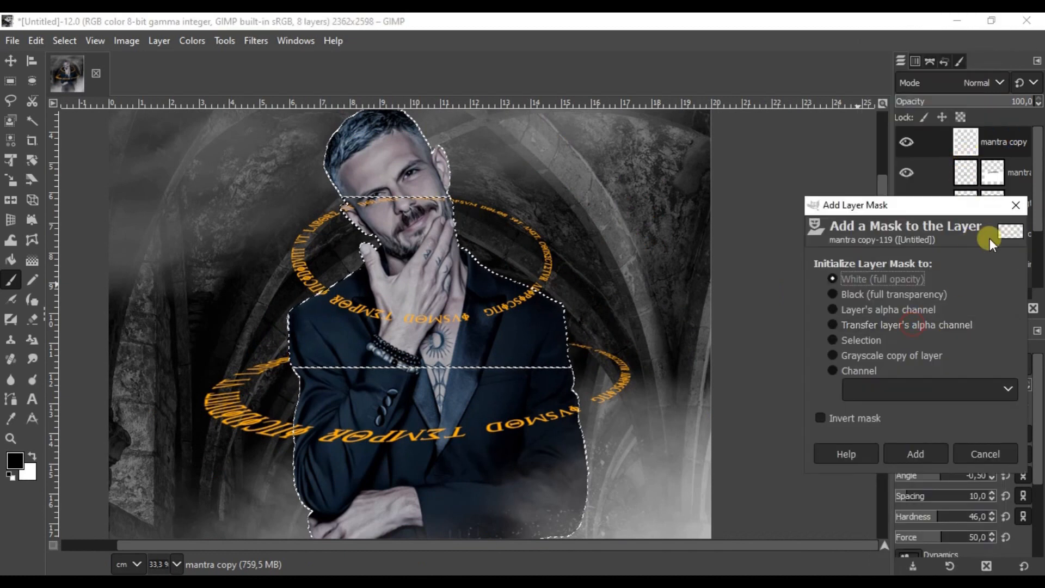
left_click(937, 448)
- Paint black on the mantra copy's mask to hide the upper ring's rear arc across the man's face, and clear the selection
key("plus")
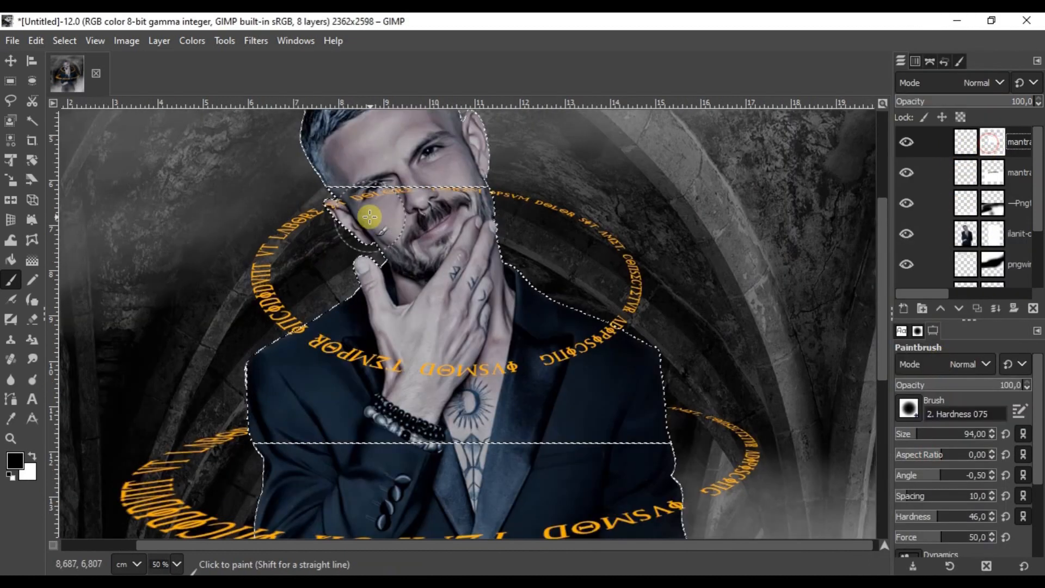
mouse_move(339, 175)
left_mouse_down()
mouse_move(369, 184)
mouse_move(369, 211)
mouse_move(352, 185)
mouse_move(320, 231)
mouse_move(489, 197)
mouse_move(508, 205)
left_mouse_up()
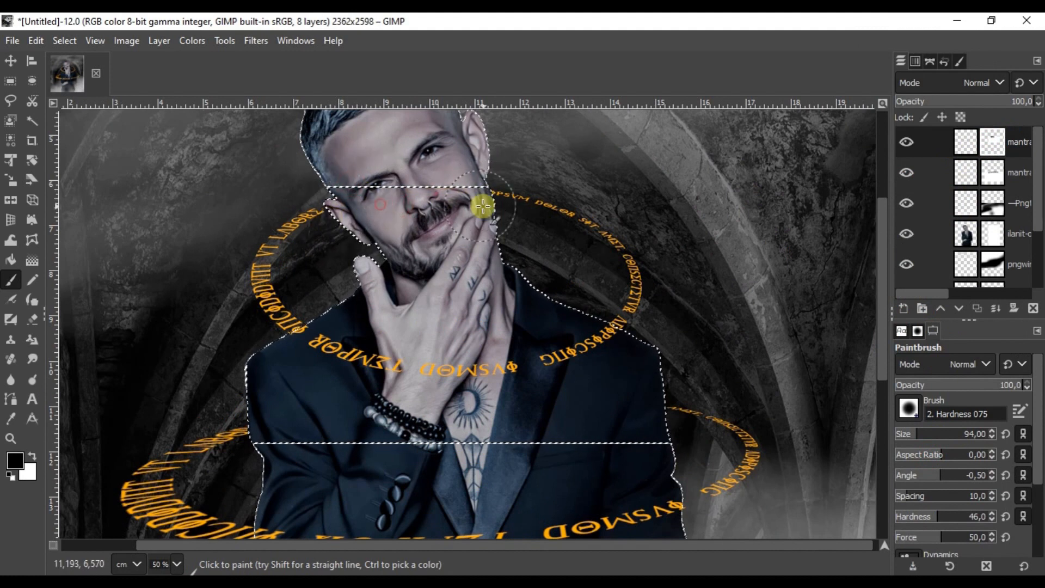
key("ctrl+shift+a")
key("minus")
key("minus")
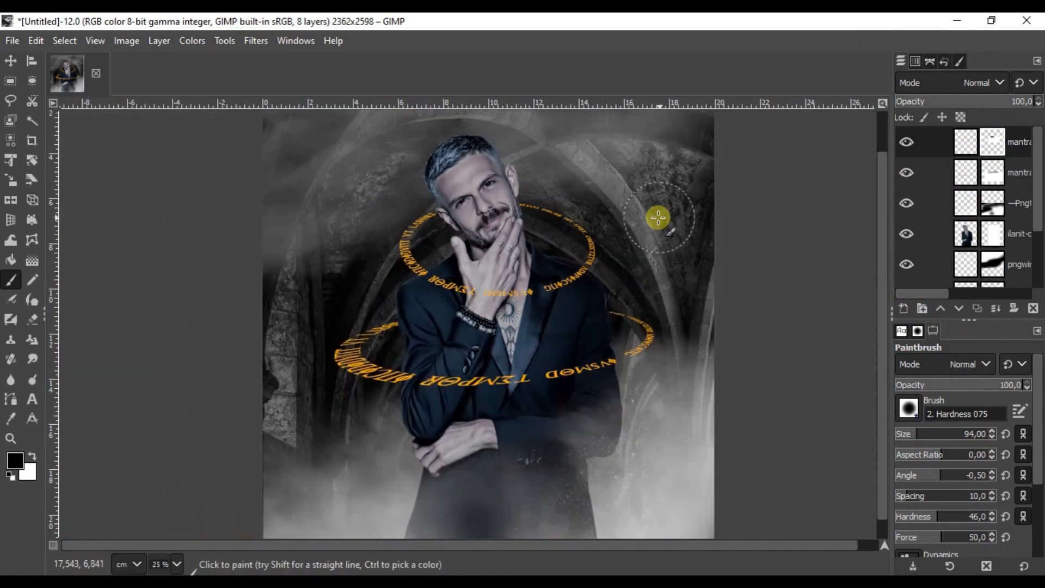
key("minus")
key("minus")
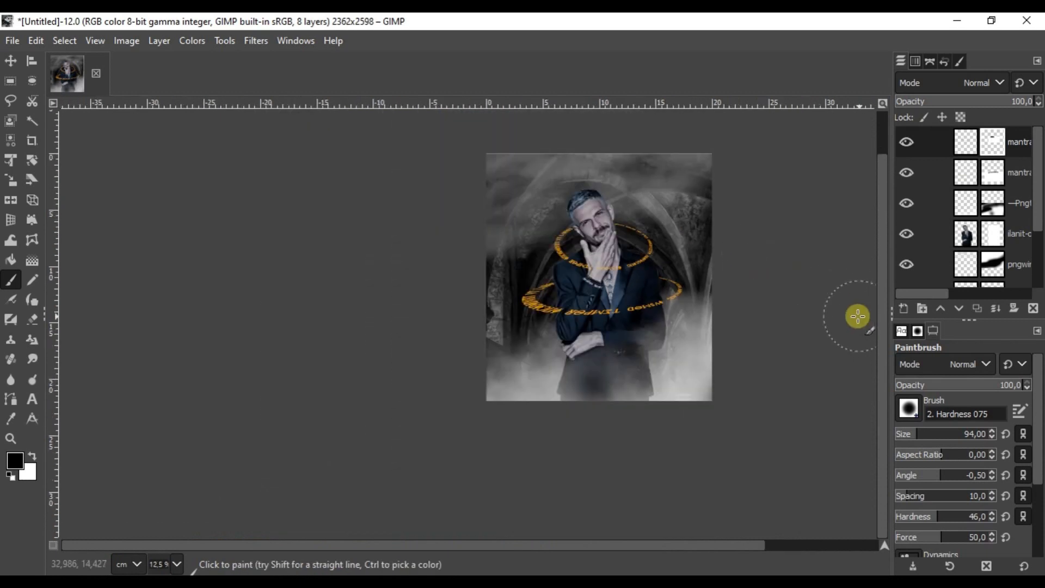
key("plus")
scroll(583, 546, "right", 2)
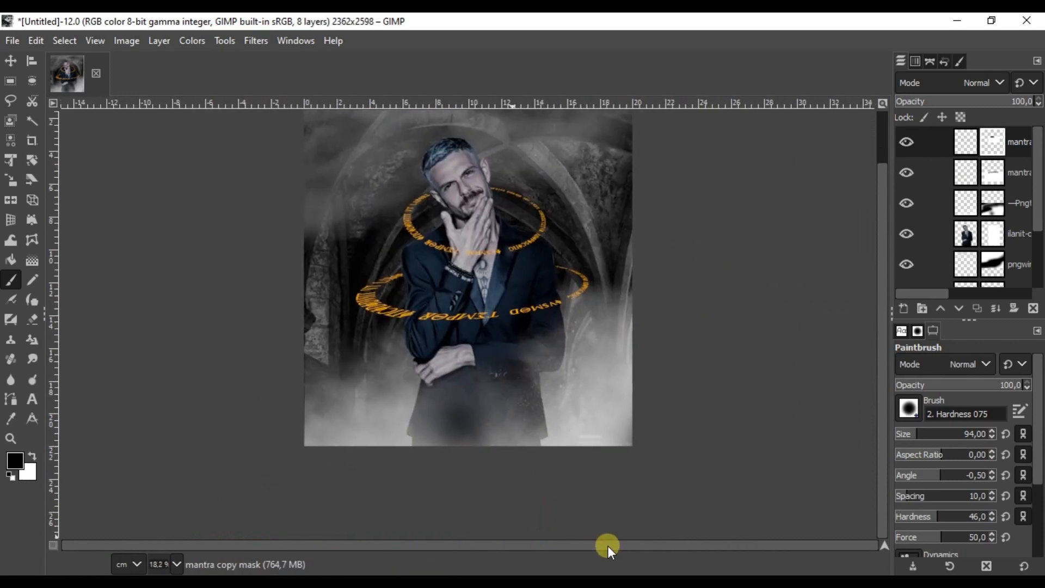
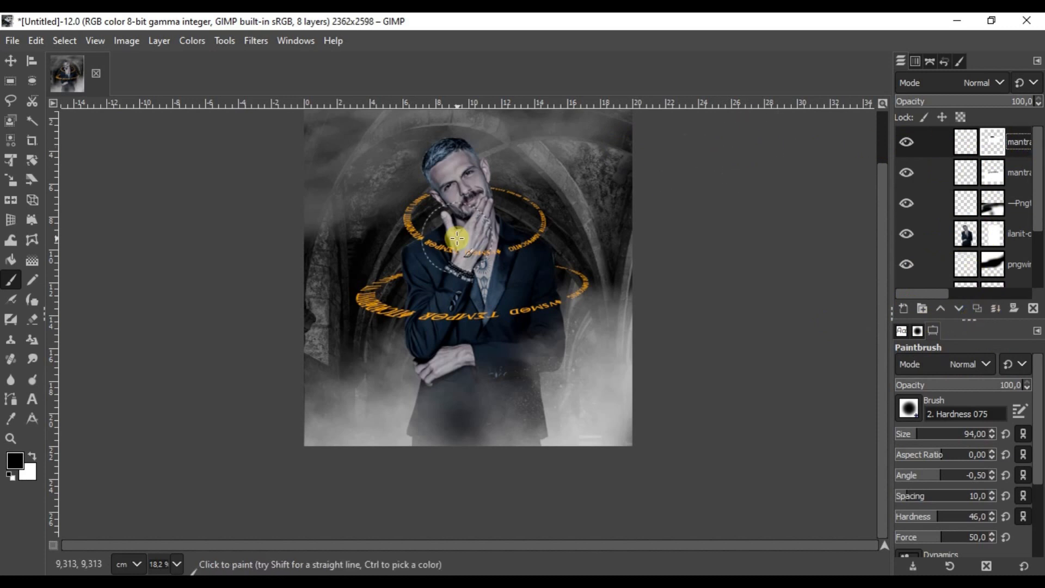
- Group both mantra layers in a new layer group named "mantra #1" and collapse it
scroll(479, 265, "up", 1)
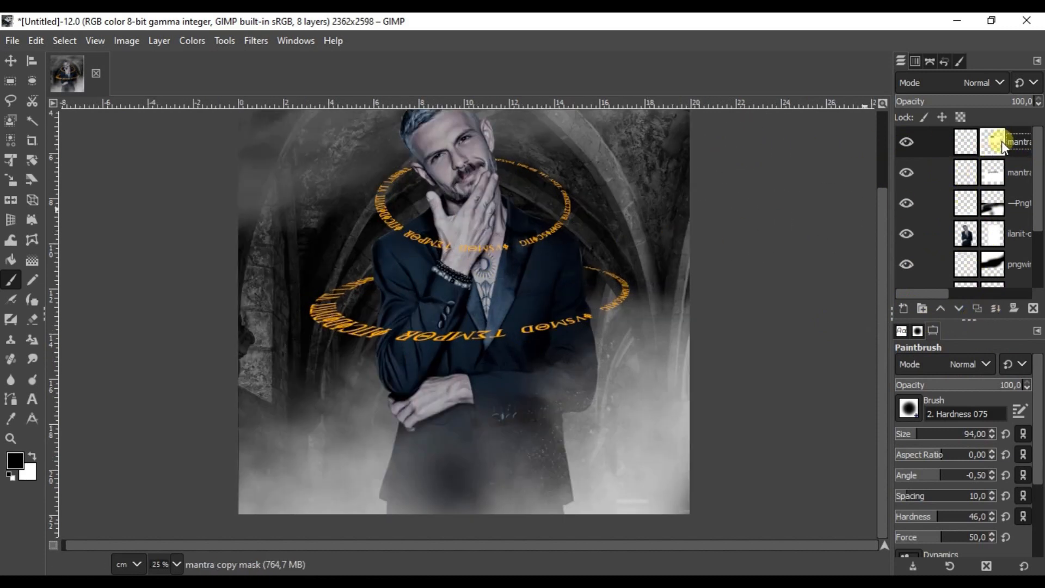
left_click(922, 309)
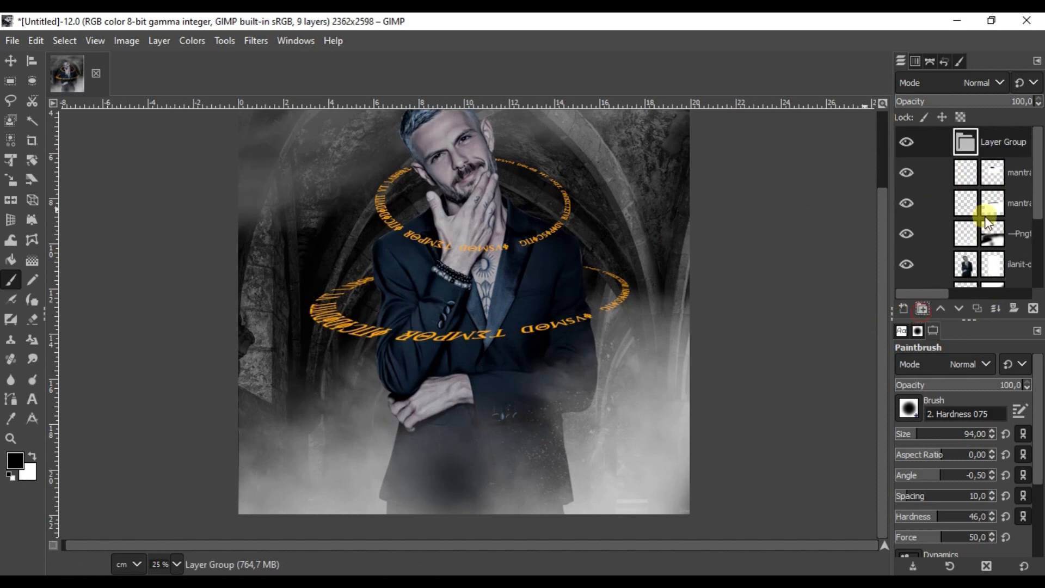
double_click(987, 142)
type("mantra #1")
key("Return")
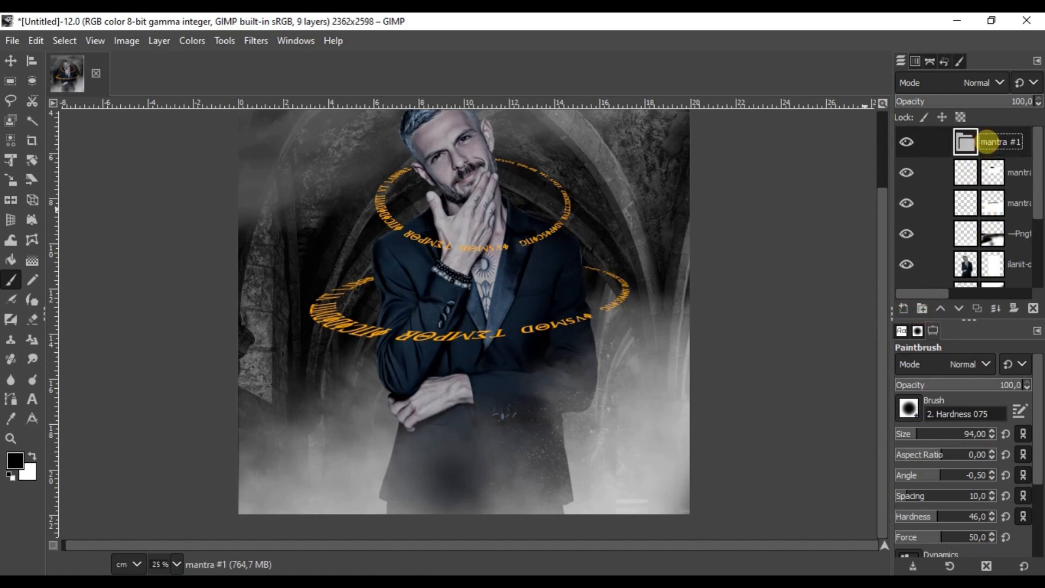
left_click_drag(1014, 163, 1016, 191)
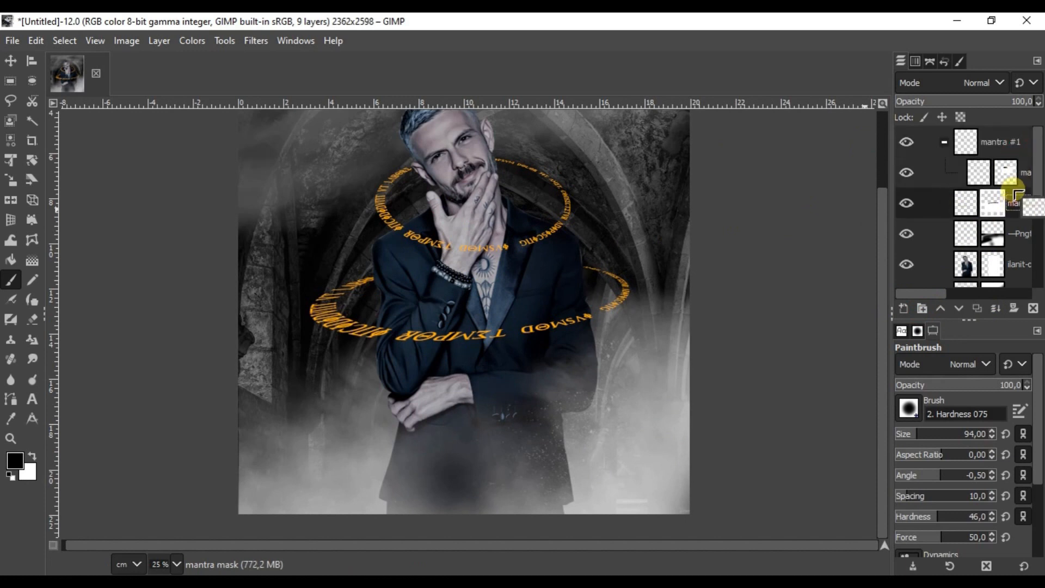
left_click(943, 142)
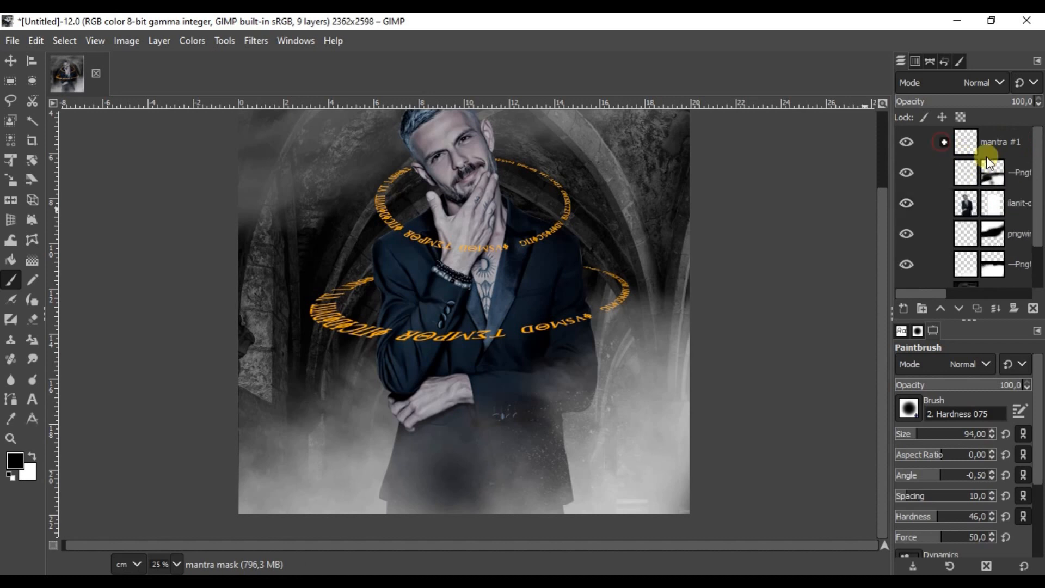
- Identify the fog layer directly above the man's layer by toggling its visibility, and rename it "asap1"
left_click(1018, 184)
left_click(904, 172)
left_click(904, 172)
left_click(1016, 184)
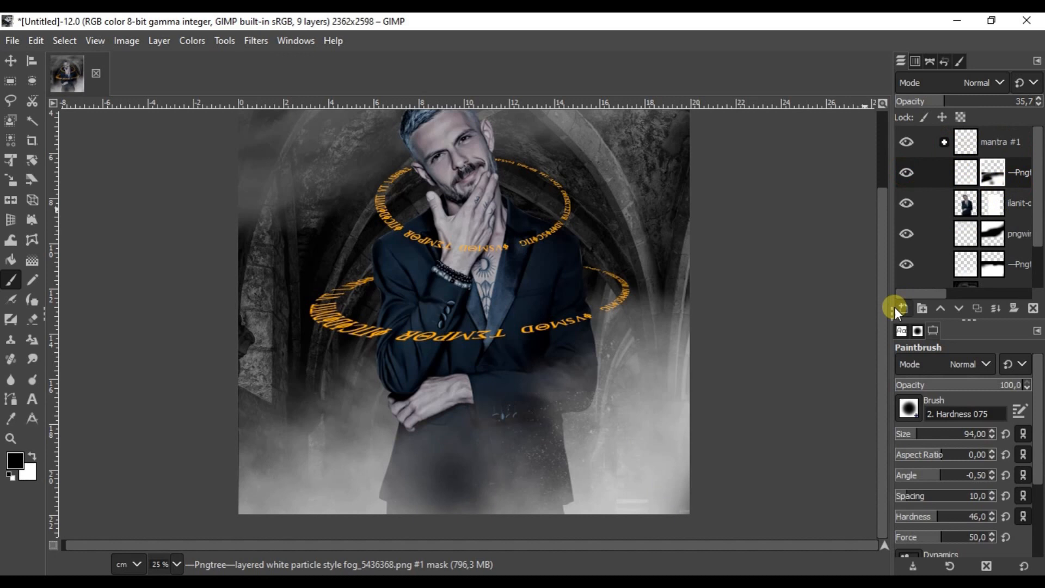
left_click_drag(930, 293, 948, 290)
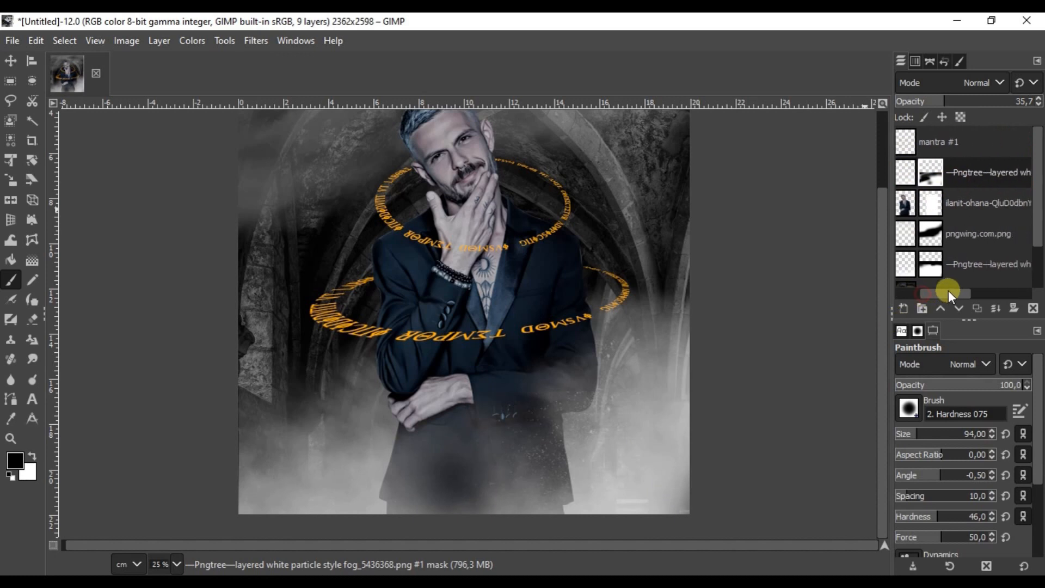
double_click(972, 172)
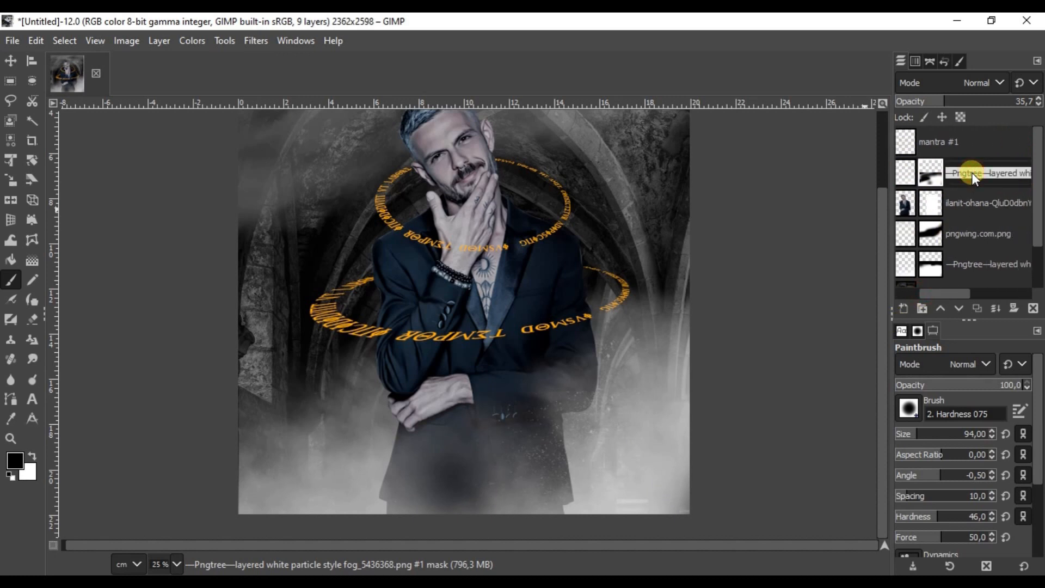
type("asa")
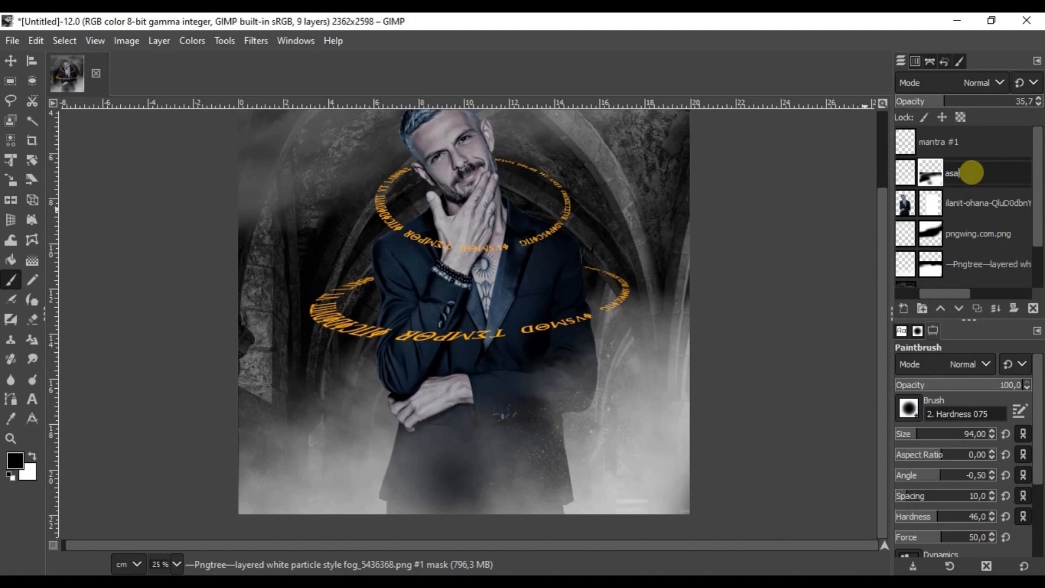
type("p1")
key("Return")
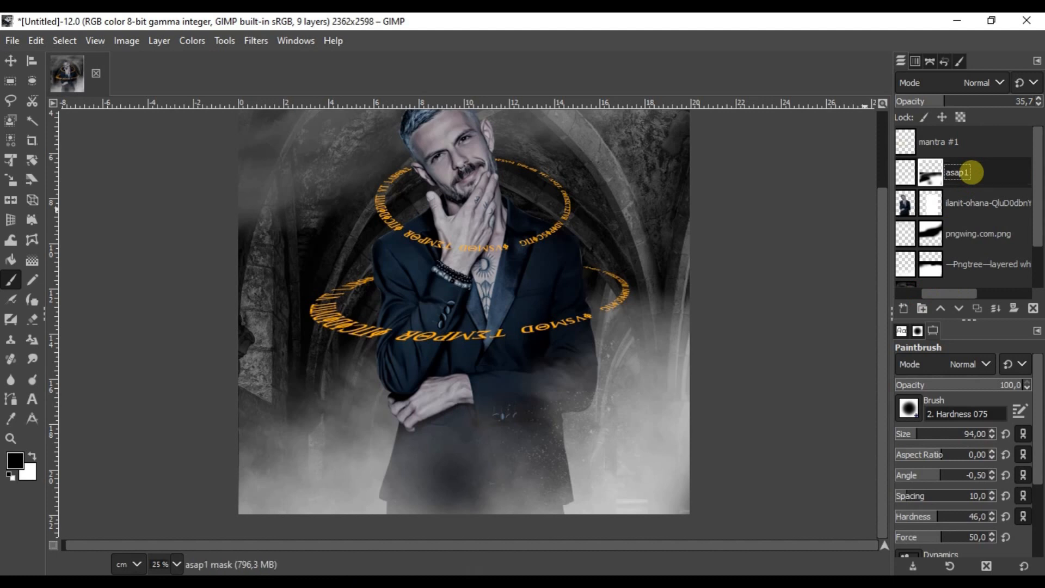
- Rename the pngwing.com.png layer "asap 2" and the Pngtree fog layer below it "asap 3"
double_click(1005, 231)
type("as")
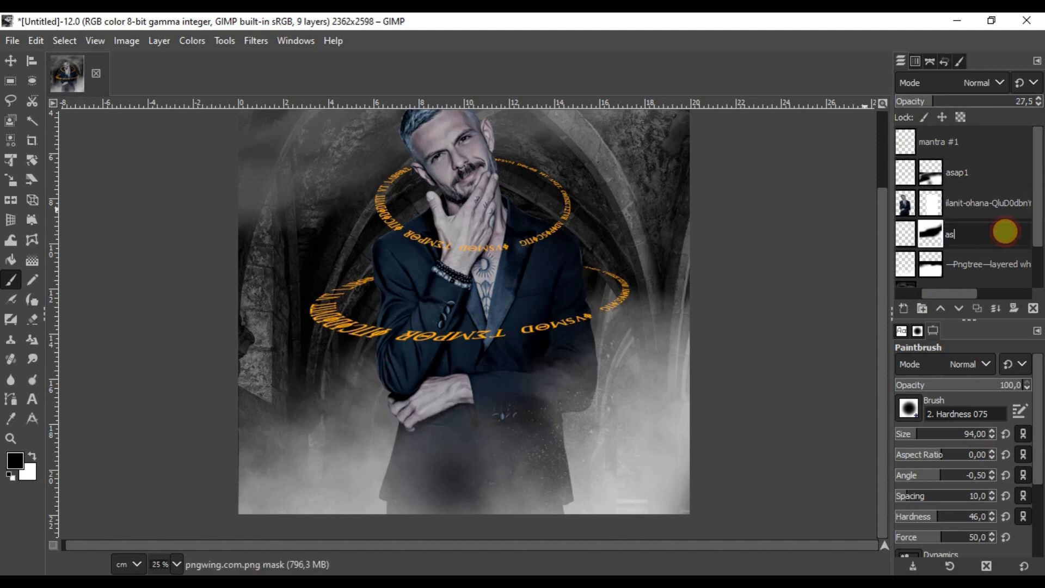
key("Return")
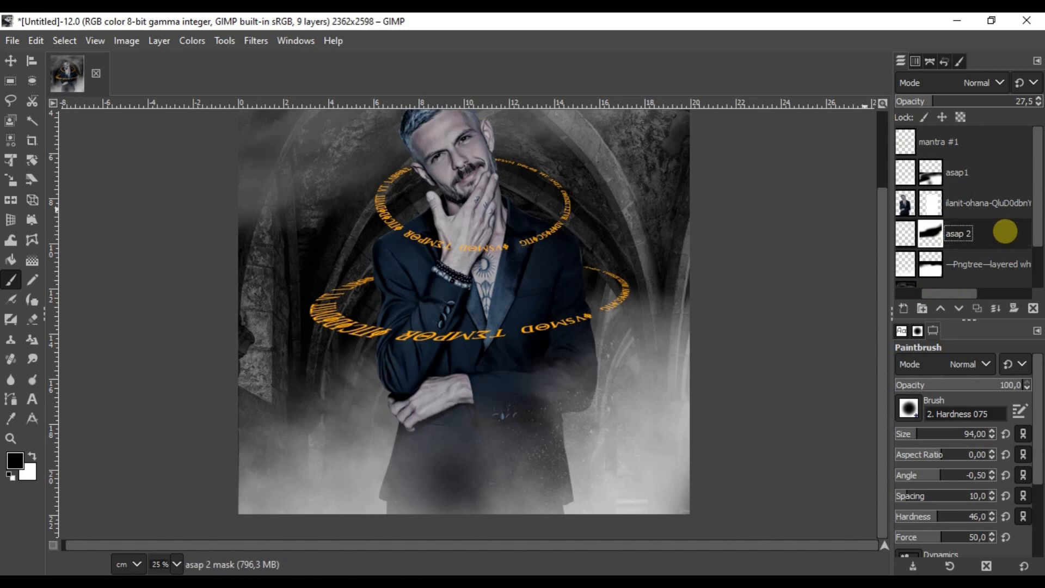
double_click(975, 264)
type("asap 3")
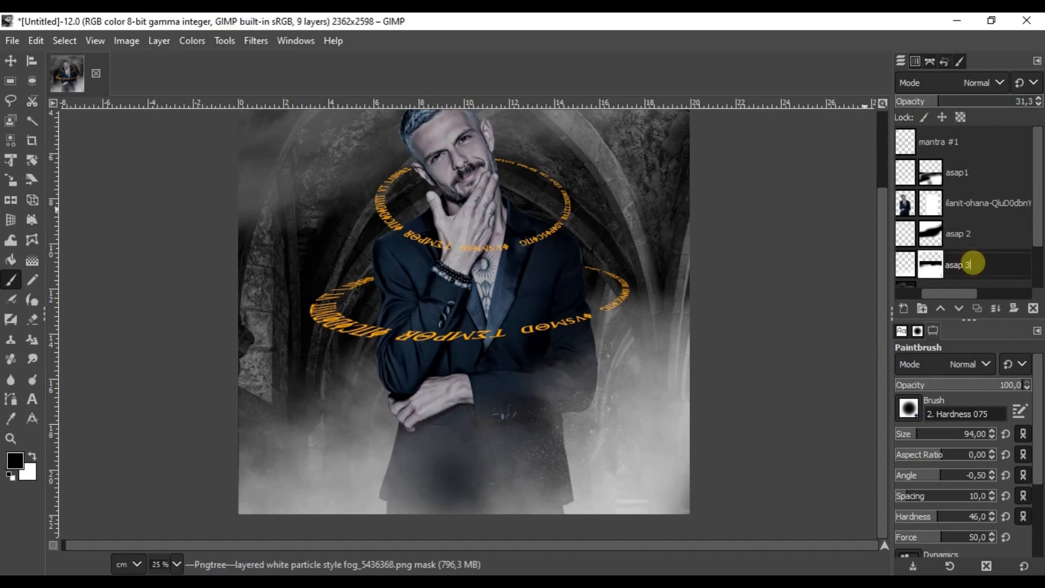
key("Return")
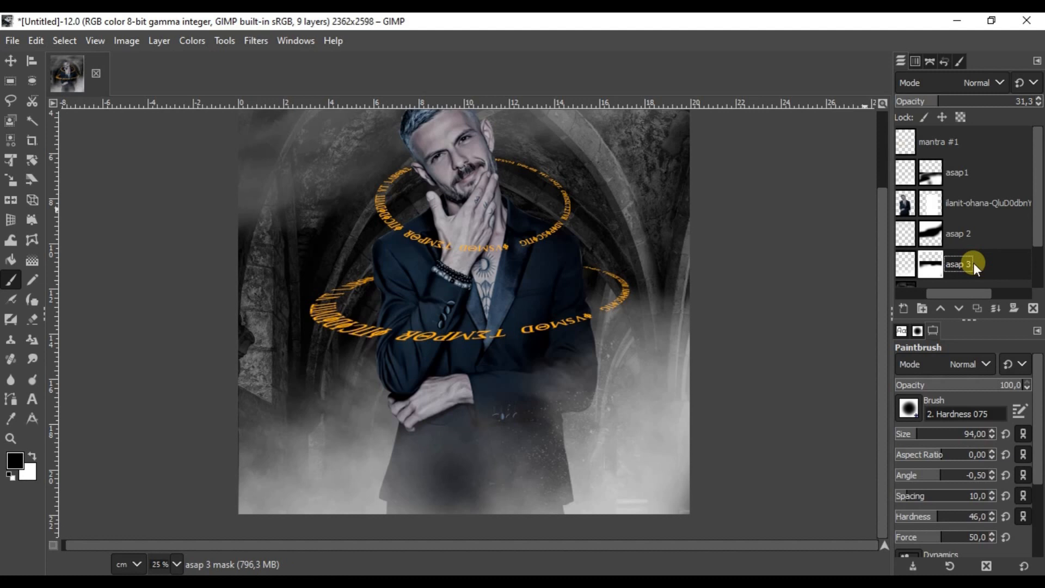
- Rename the man's layer "objek" and the peter-herrma stone hall layer "bg"
double_click(956, 205)
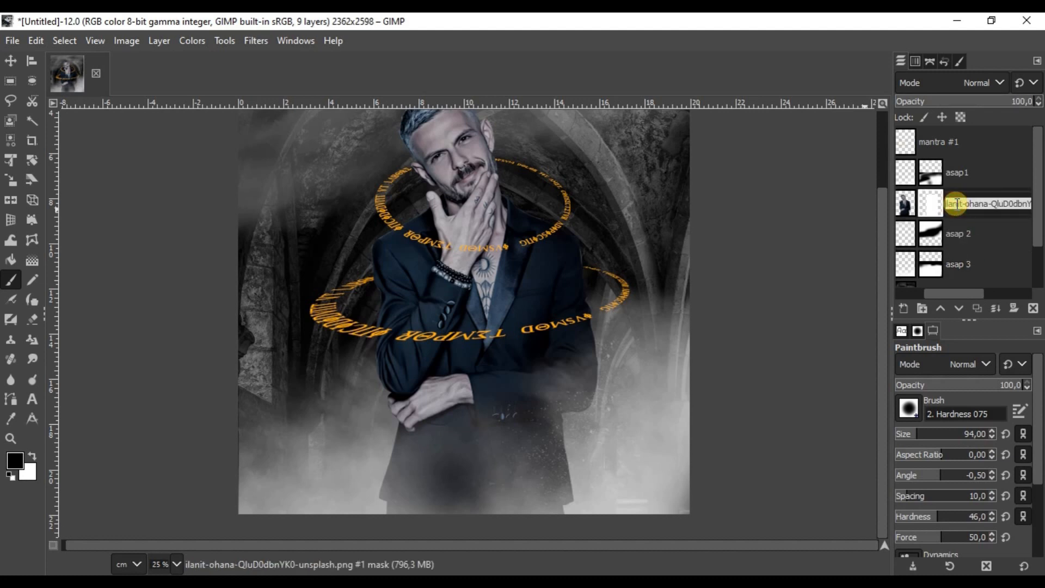
type("objek")
key("Return")
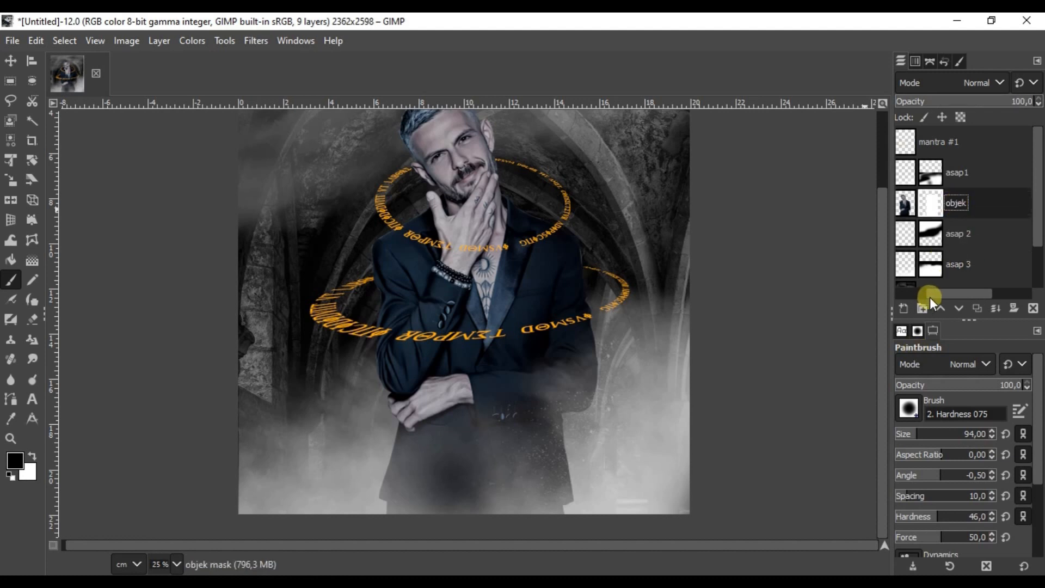
left_click_drag(946, 289, 923, 300)
scroll(1037, 246, "down", 2)
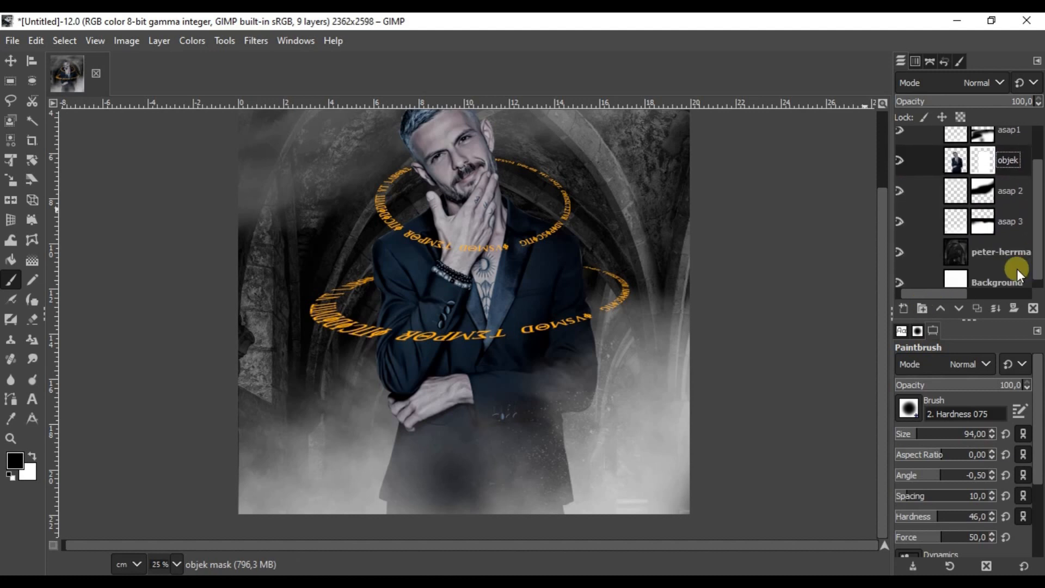
left_click(1004, 253)
type("bg")
key("Return")
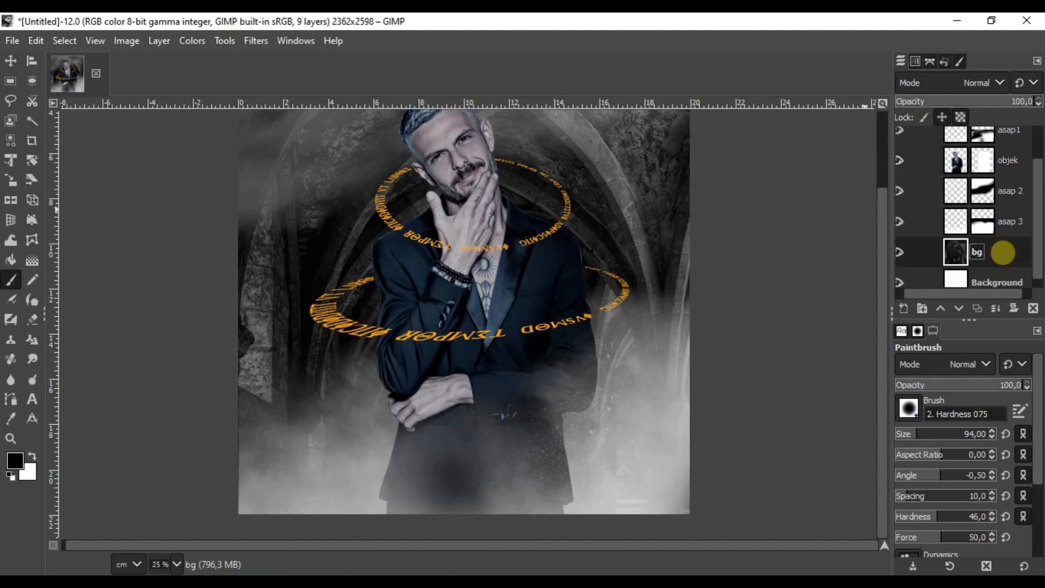
- Expand the mantra #1 group and duplicate the upper ring's mantra copy layer
left_click_drag(1036, 255, 1040, 178)
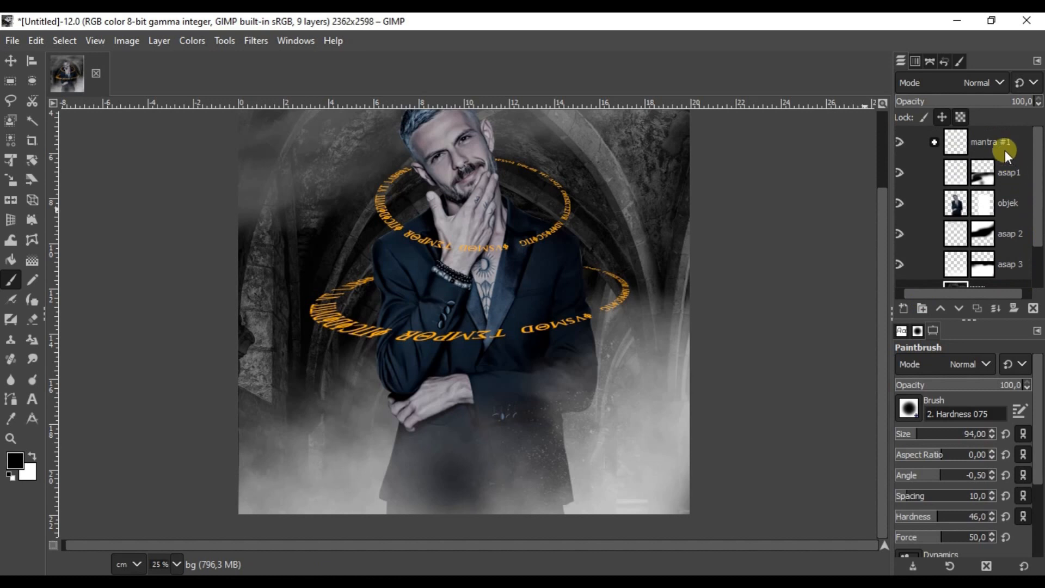
left_click(1005, 151)
scroll(803, 208, "up", 3)
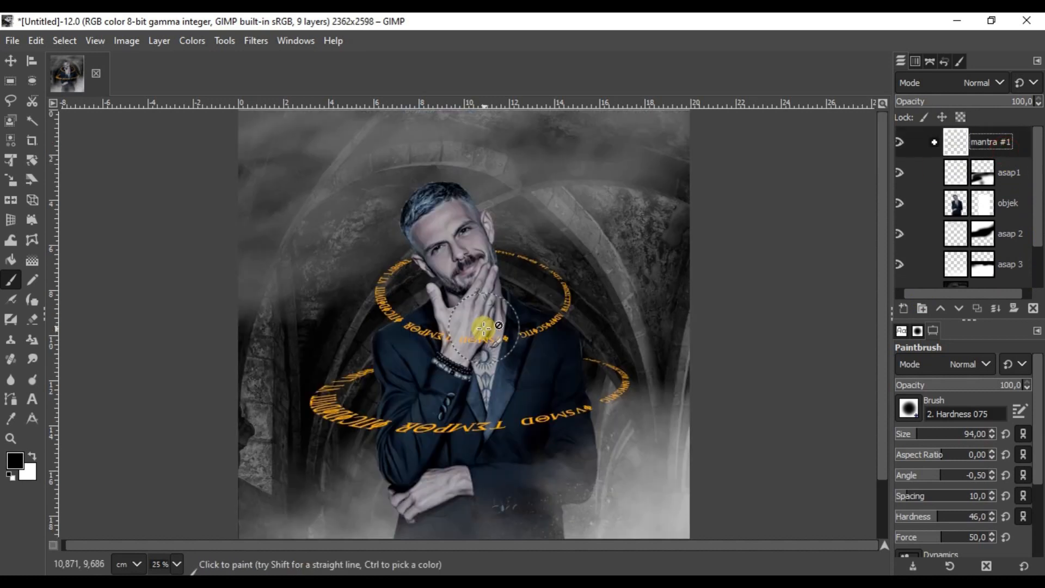
left_click(956, 144)
left_click(934, 142)
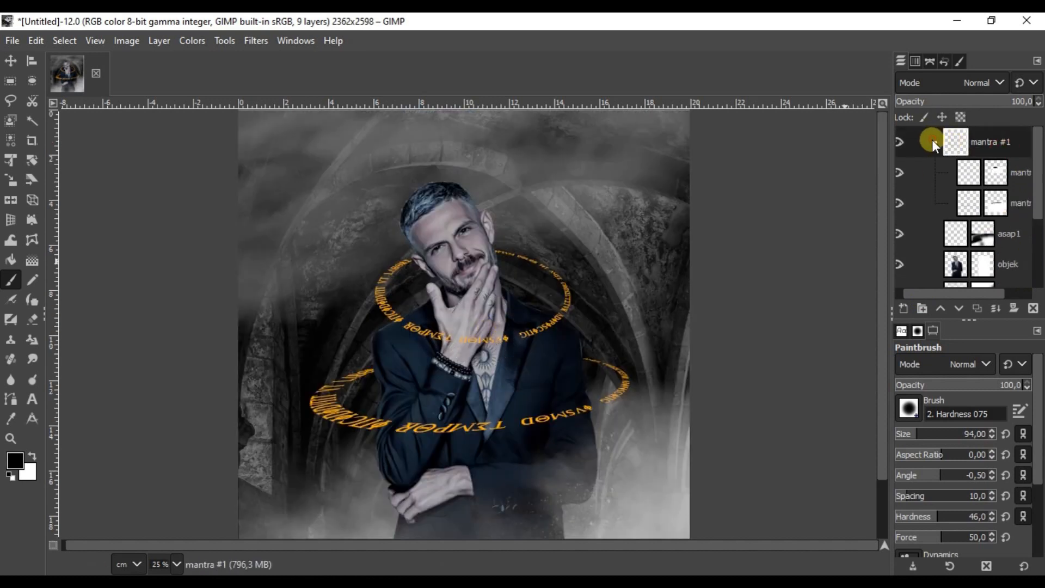
left_click(967, 172)
left_click(968, 172)
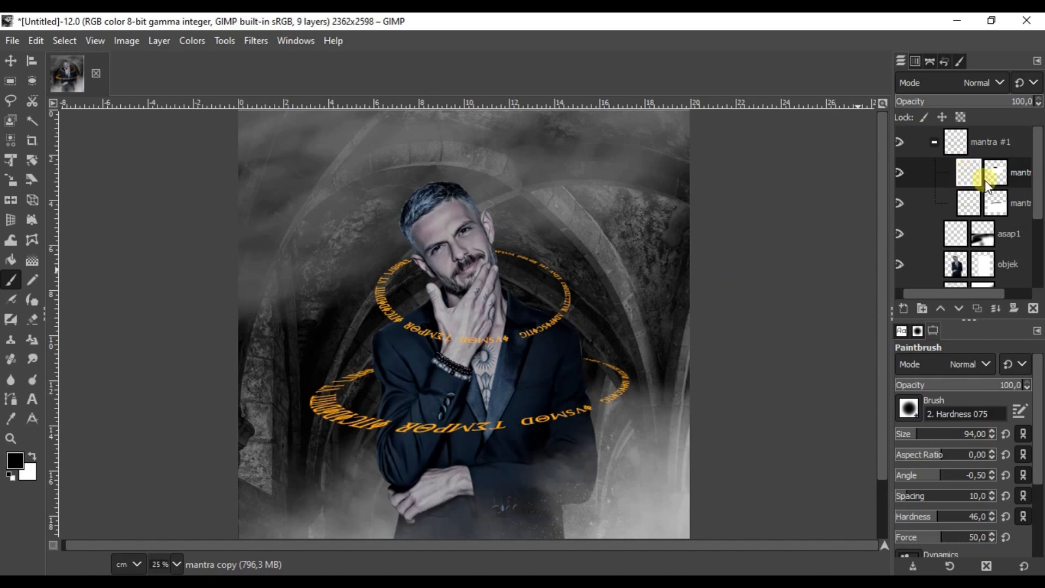
key("ctrl+shift+d")
- Apply a Gaussian Blur of size 5.00 in X and Y to the lower of the two upper-ring layers
left_click(970, 208)
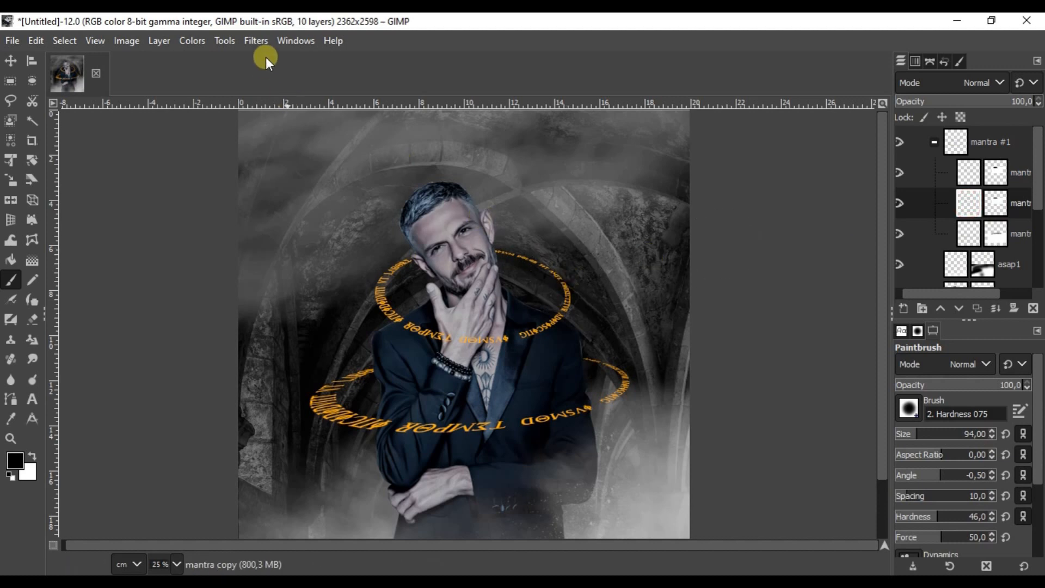
left_click(256, 39)
mouse_move(349, 148)
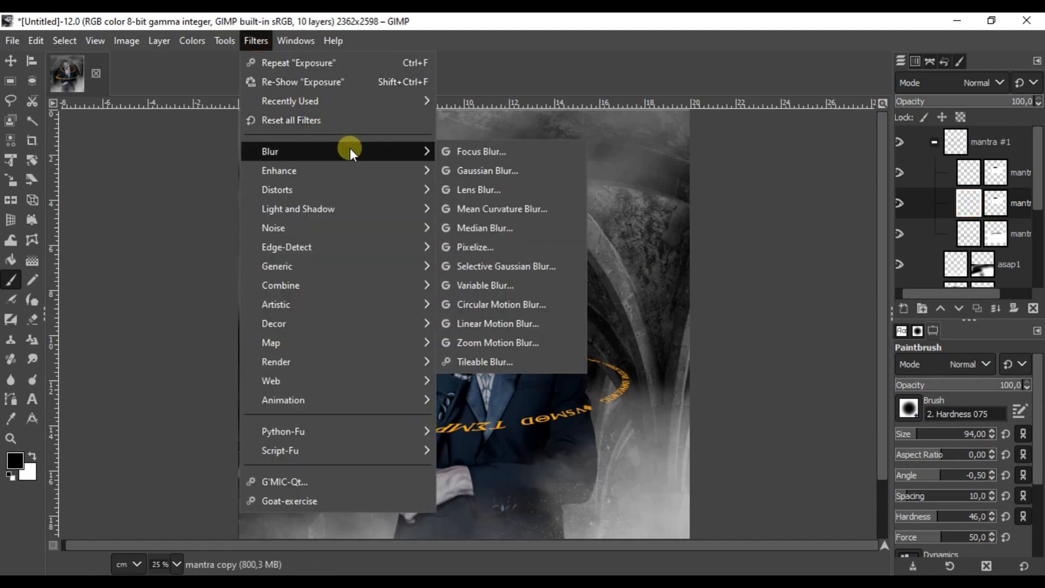
left_click(486, 168)
scroll(54, 289, "up", 10)
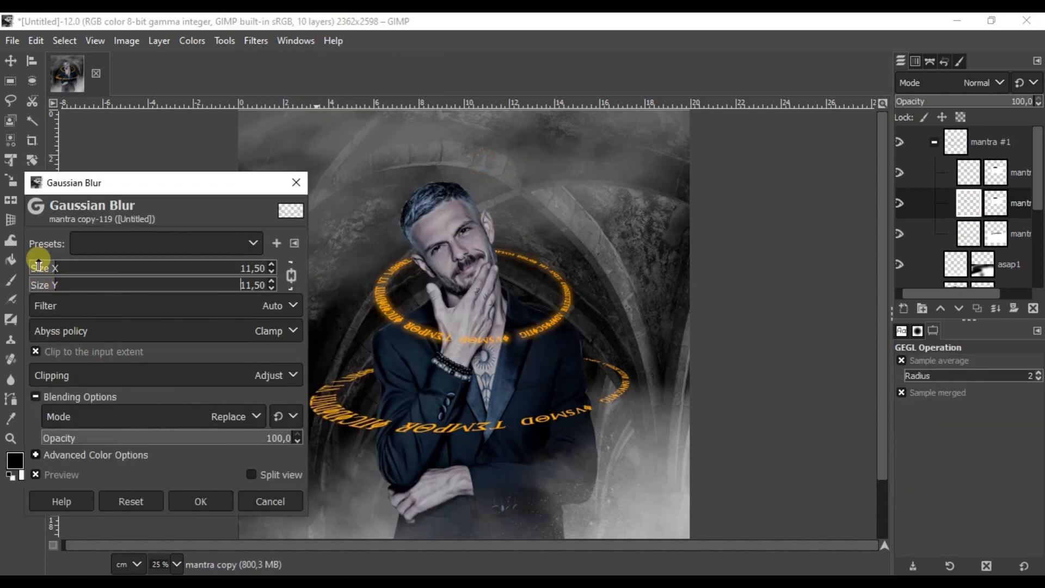
left_click_drag(57, 267, 42, 265)
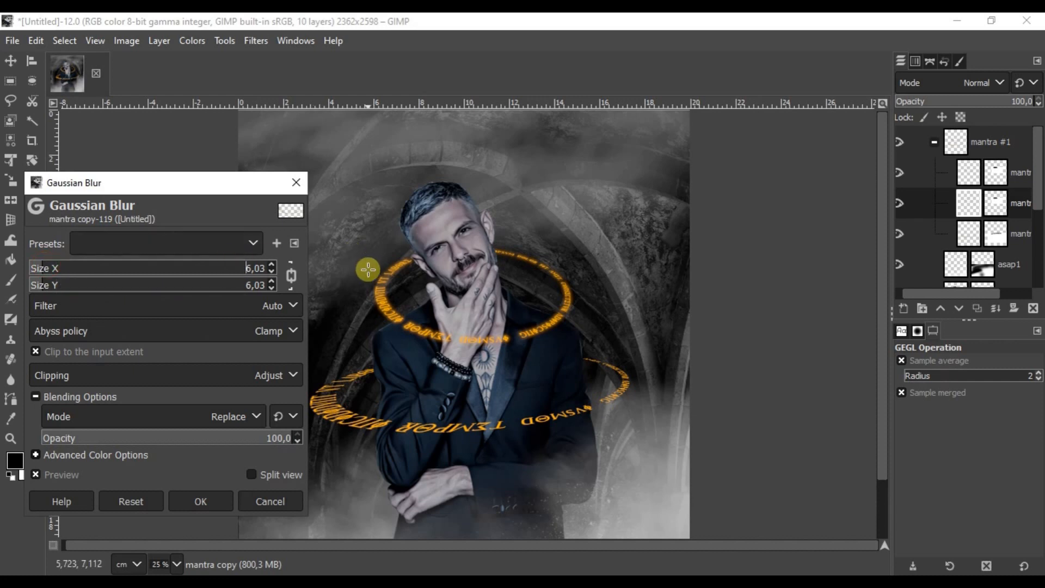
left_click_drag(243, 264, 306, 267)
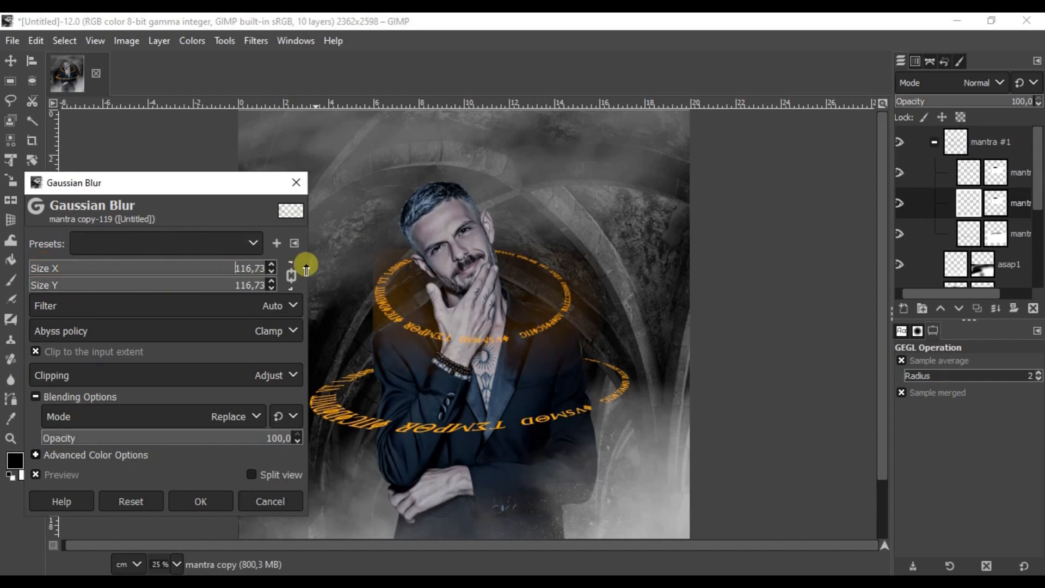
type("5")
key("Return")
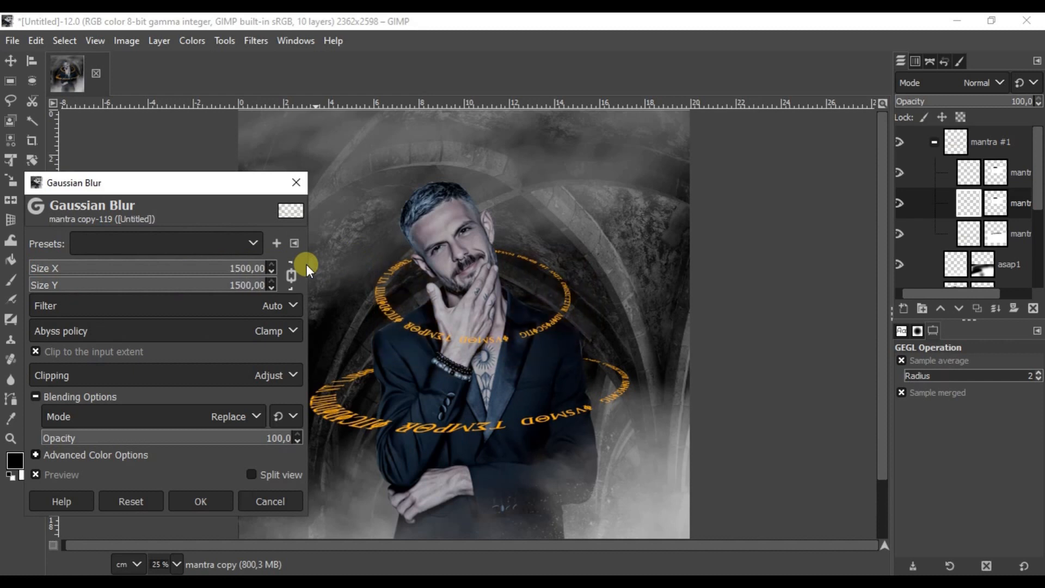
left_click(249, 265)
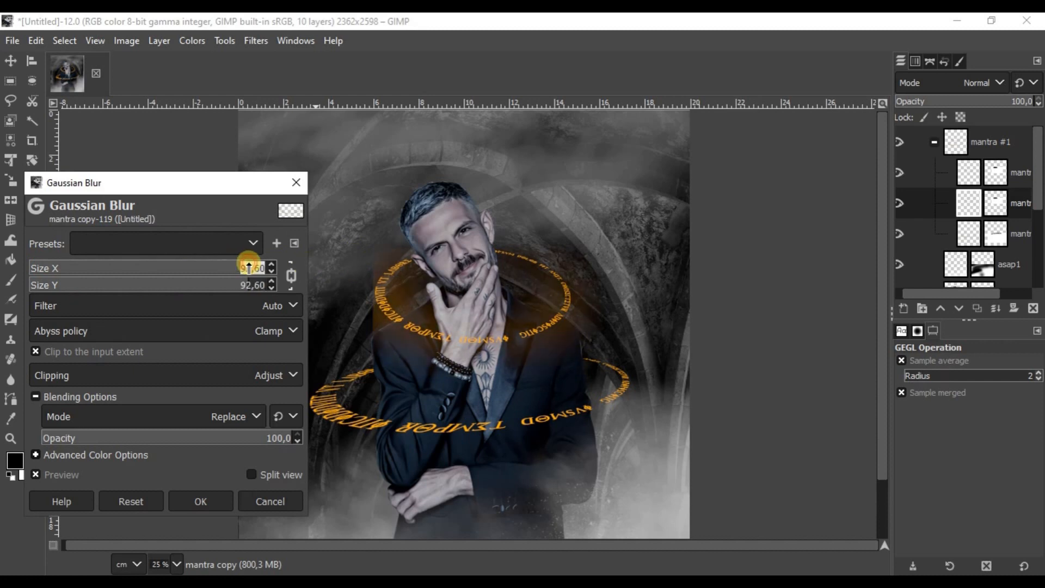
type("5")
key("Return")
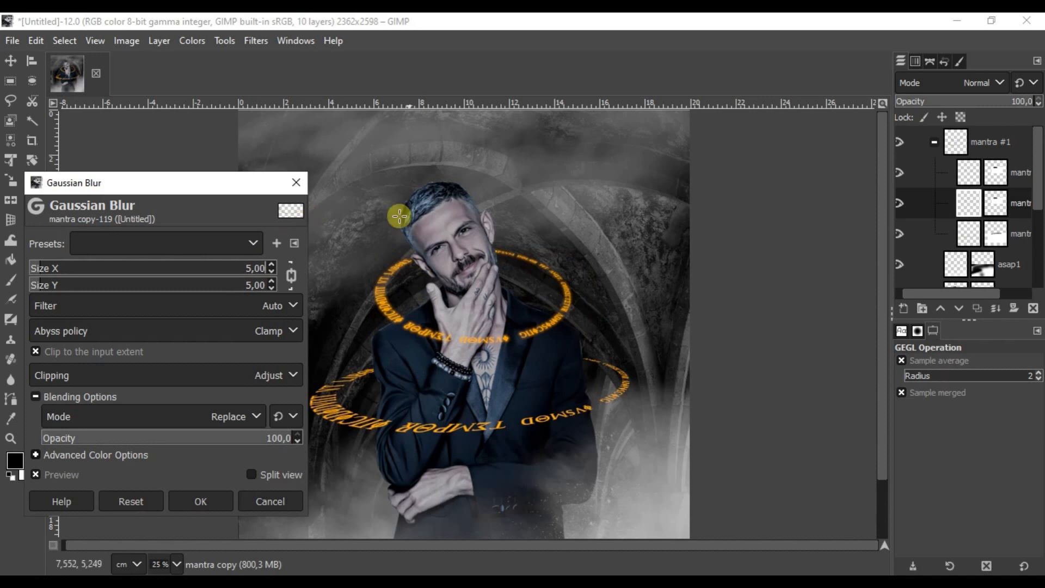
left_click(213, 497)
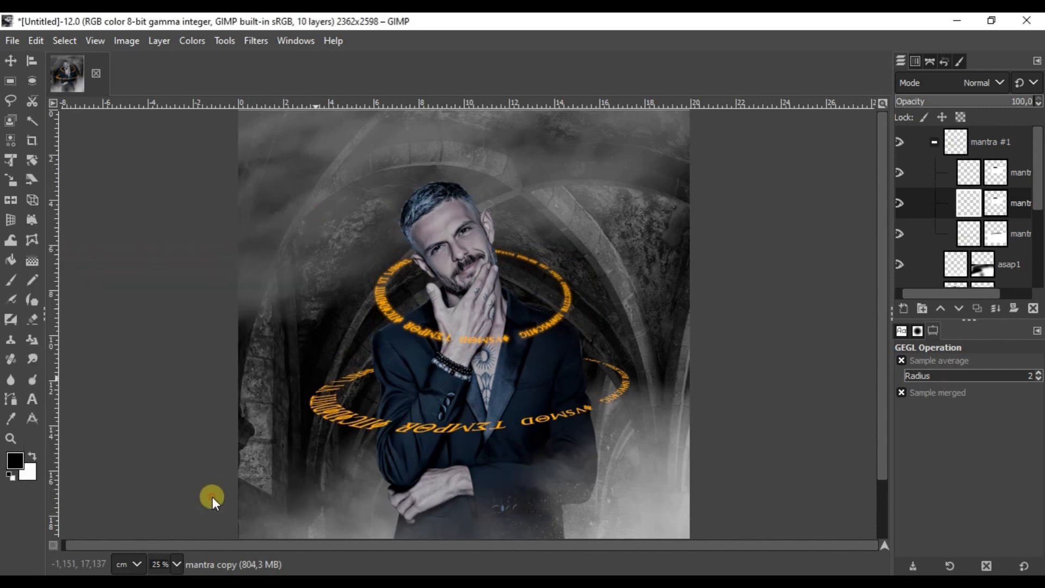
left_click(1019, 234)
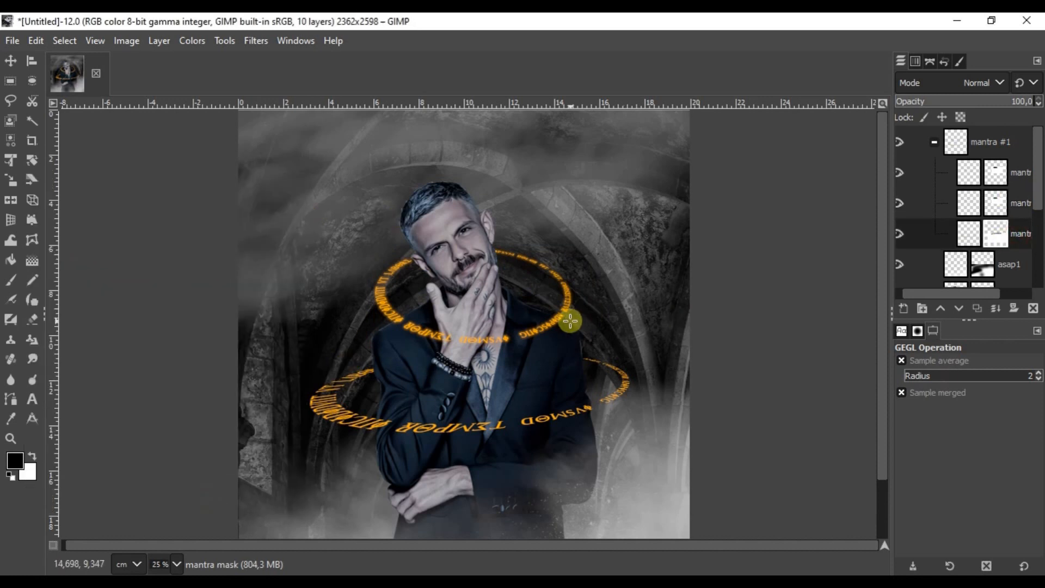
key("shift+ctrl+d")
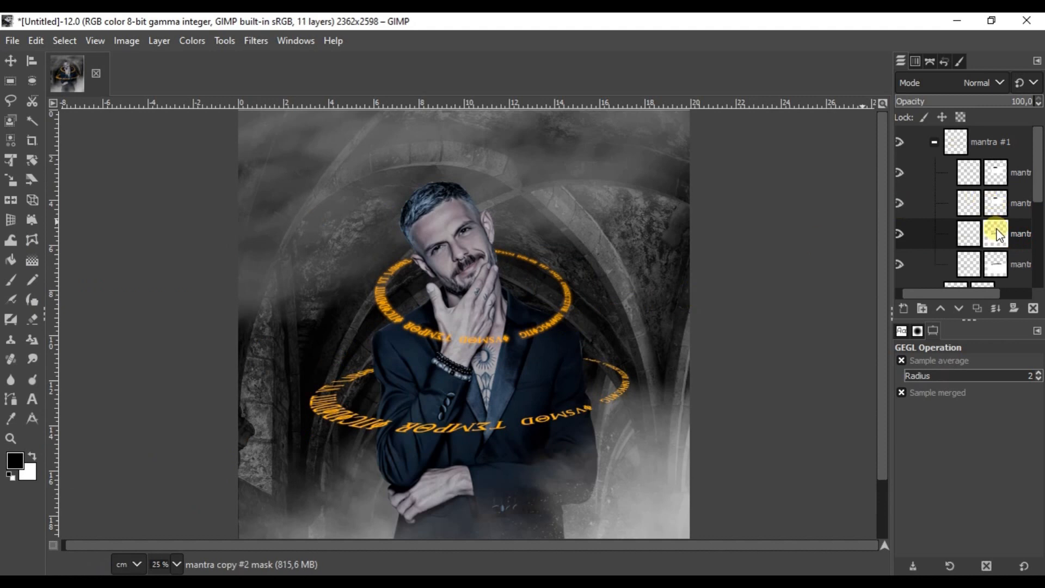
left_click(1021, 266)
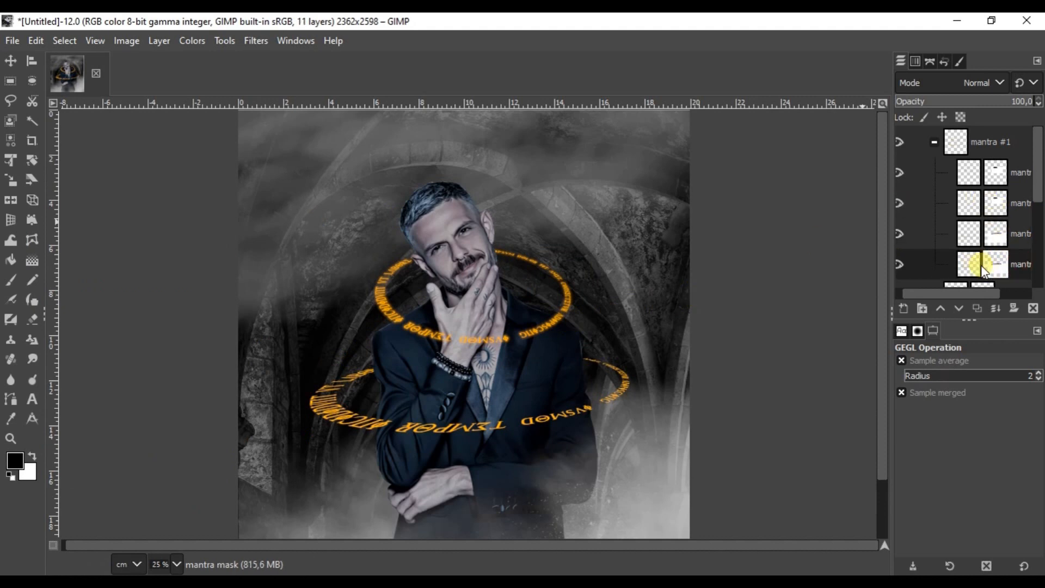
left_click(250, 42)
mouse_move(325, 191)
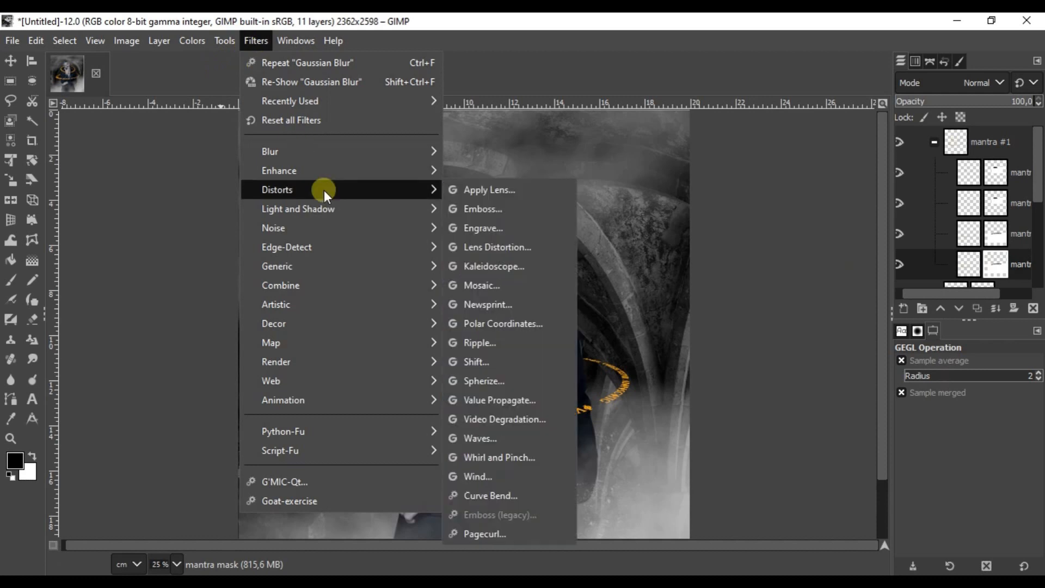
mouse_move(394, 145)
left_click(510, 164)
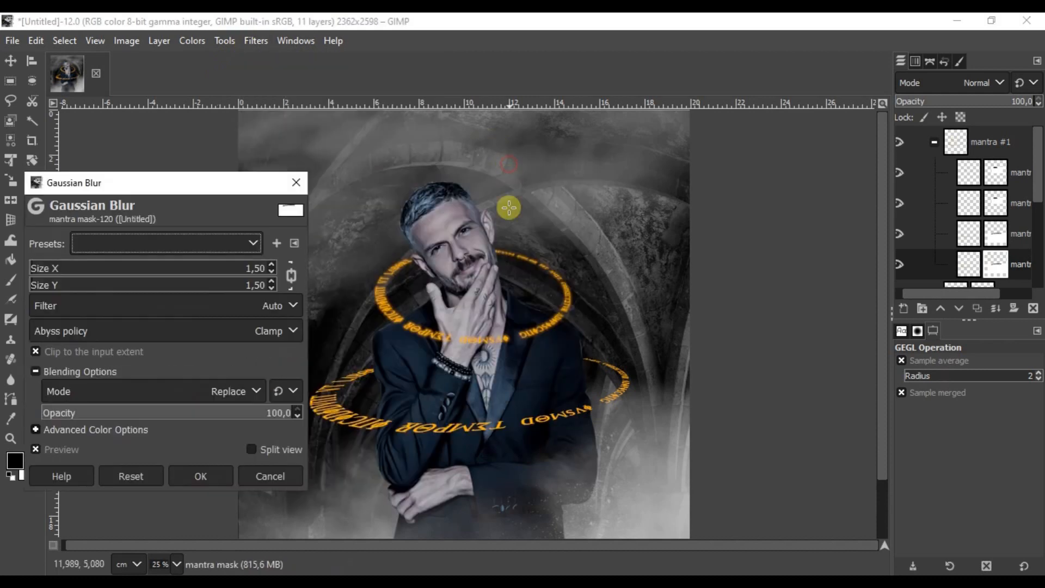
left_click(252, 267)
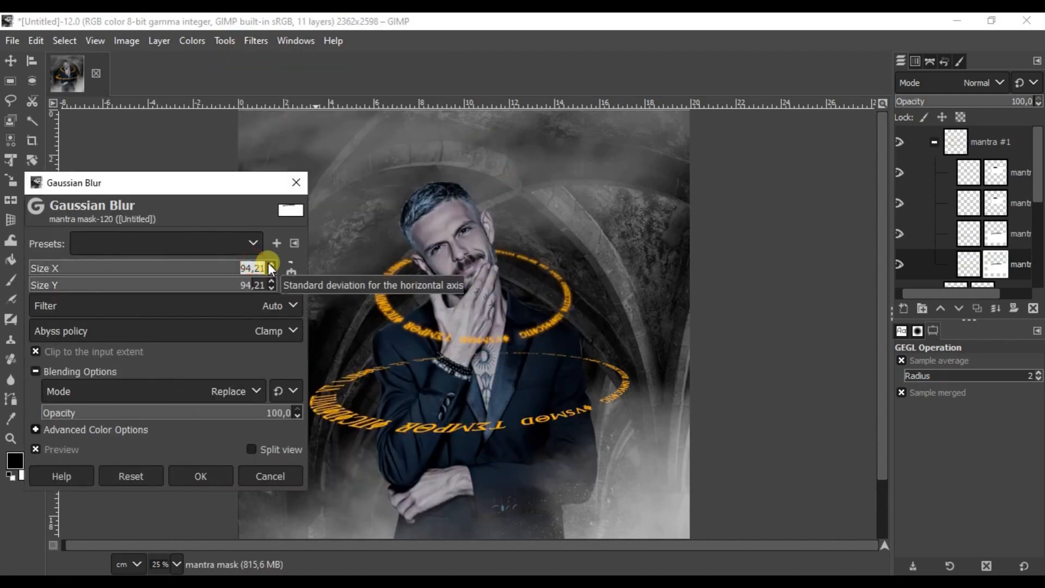
type("5")
key("Return")
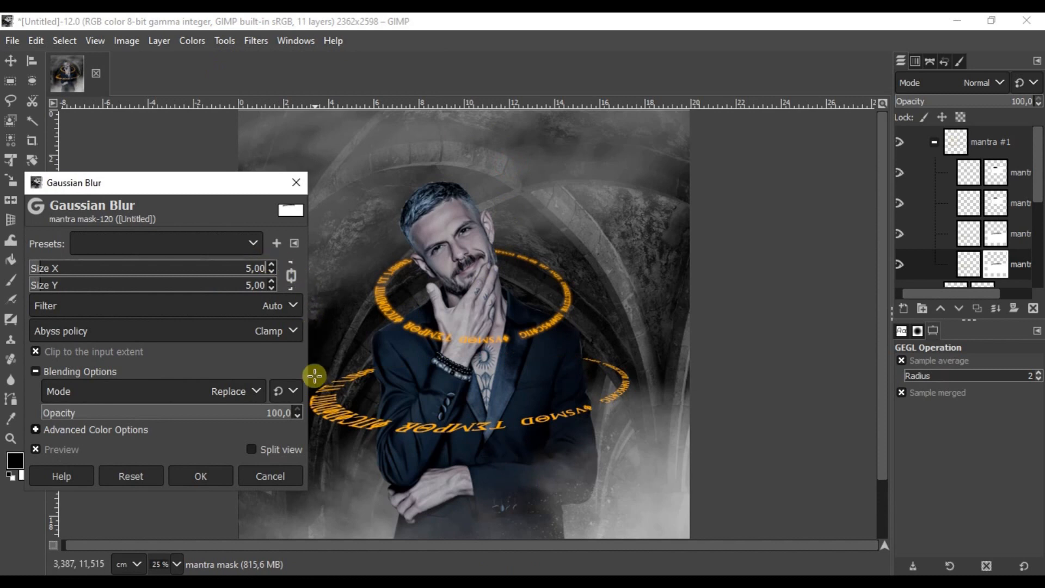
left_click(272, 482)
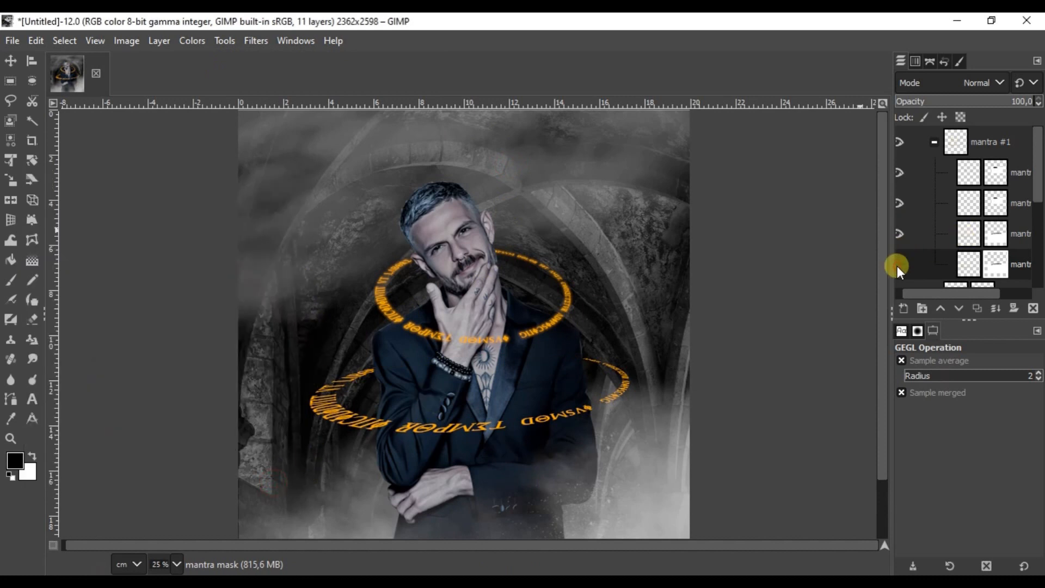
key("ctrl+z")
left_click(903, 234)
left_click(903, 234)
- Duplicate the lower ring's layer and repeat the last Gaussian Blur on the layer beneath the new copy
left_click(970, 239)
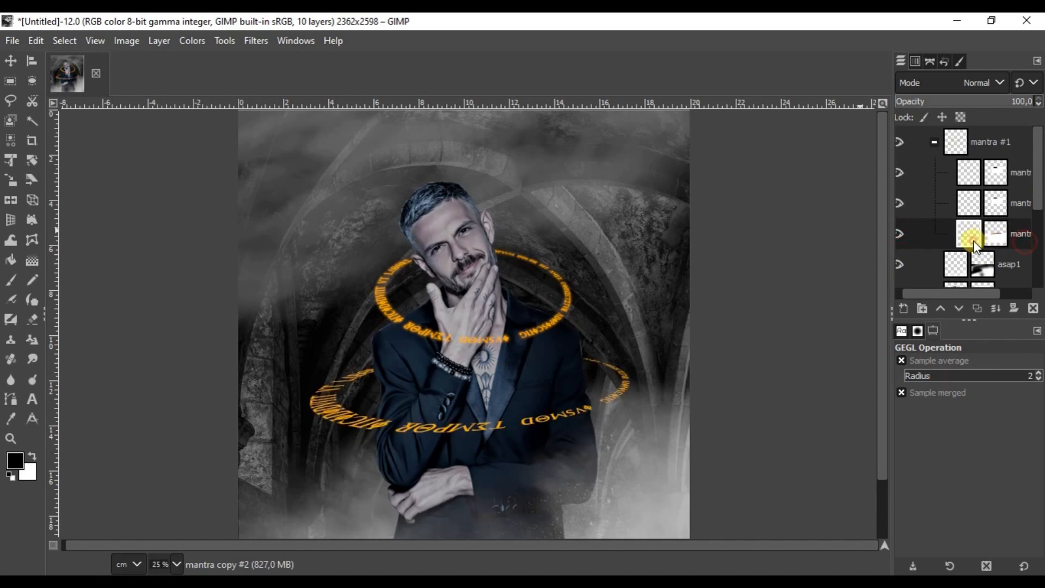
right_click(973, 241)
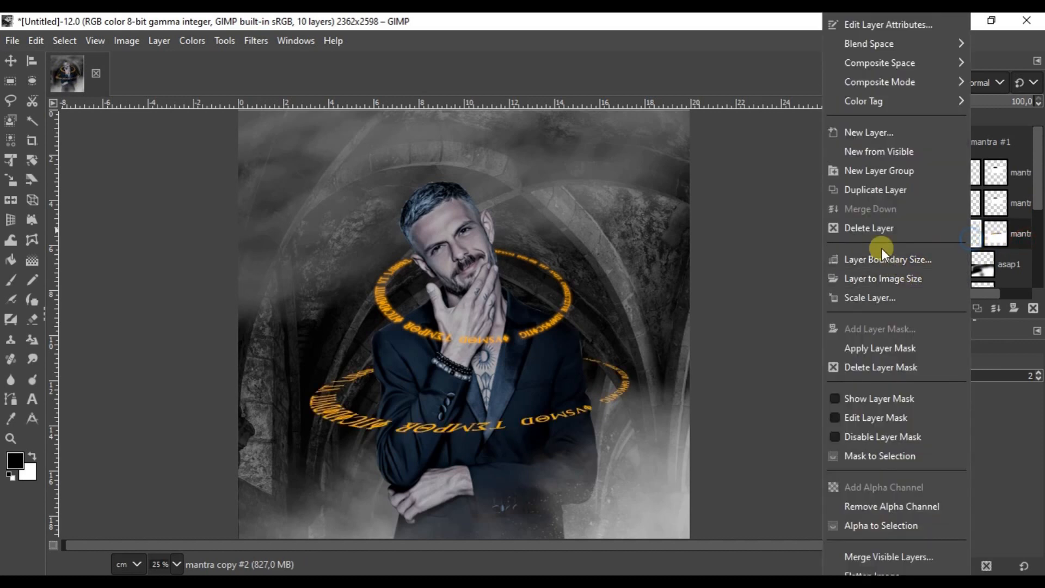
left_click(868, 190)
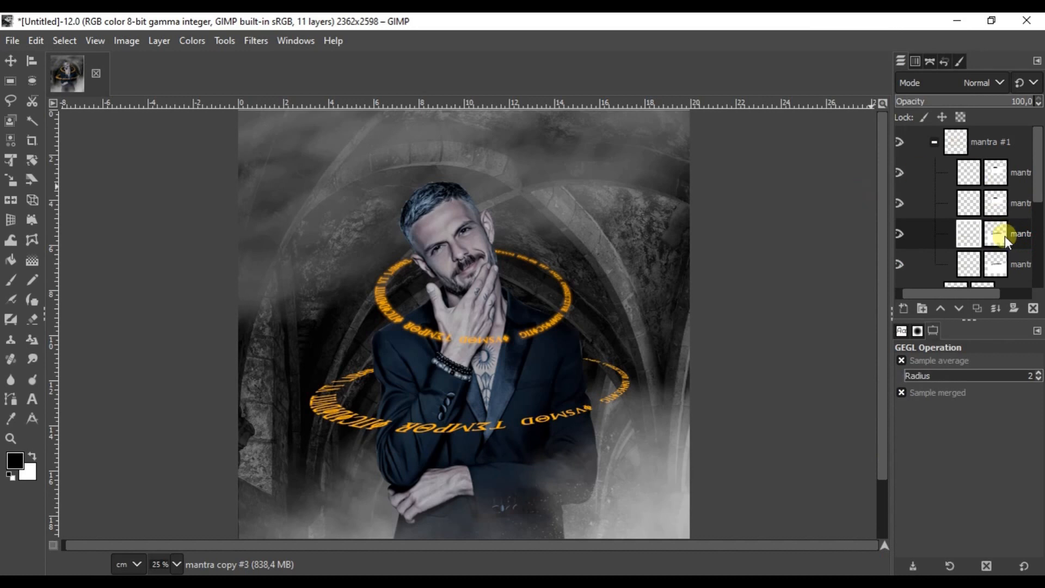
left_click(969, 268)
left_click(255, 42)
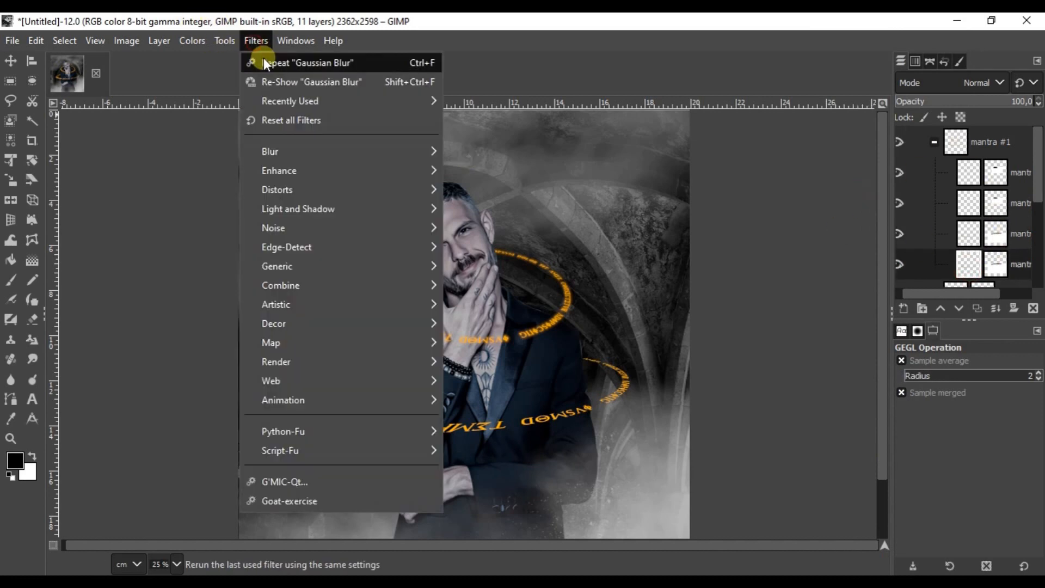
left_click(349, 64)
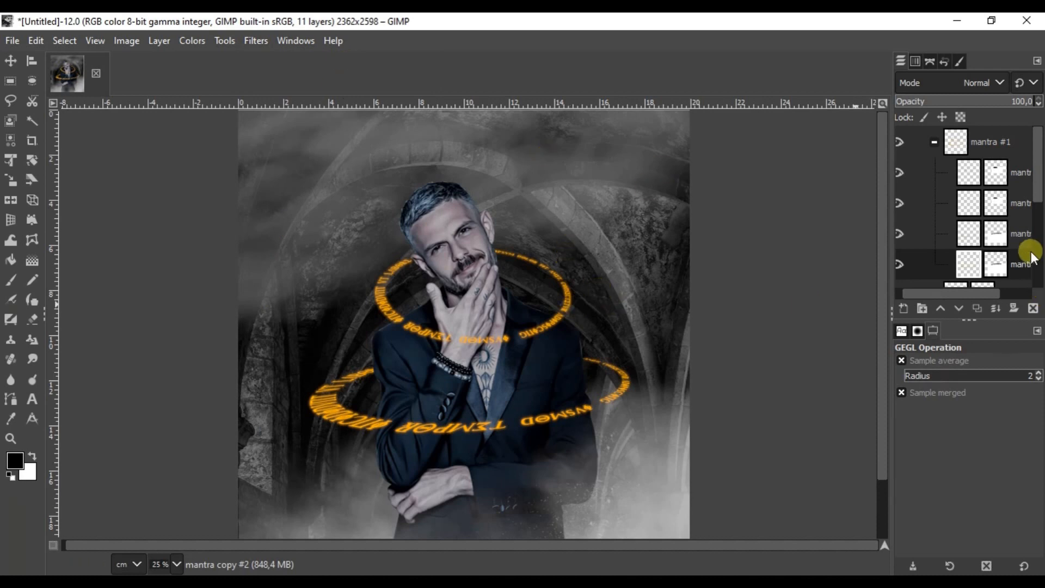
- Add a Screen-mode duplicate of the lower ring's mantra copy #3 layer, softened with a Gaussian Blur of 3.00 in X and Y
left_click(1012, 244)
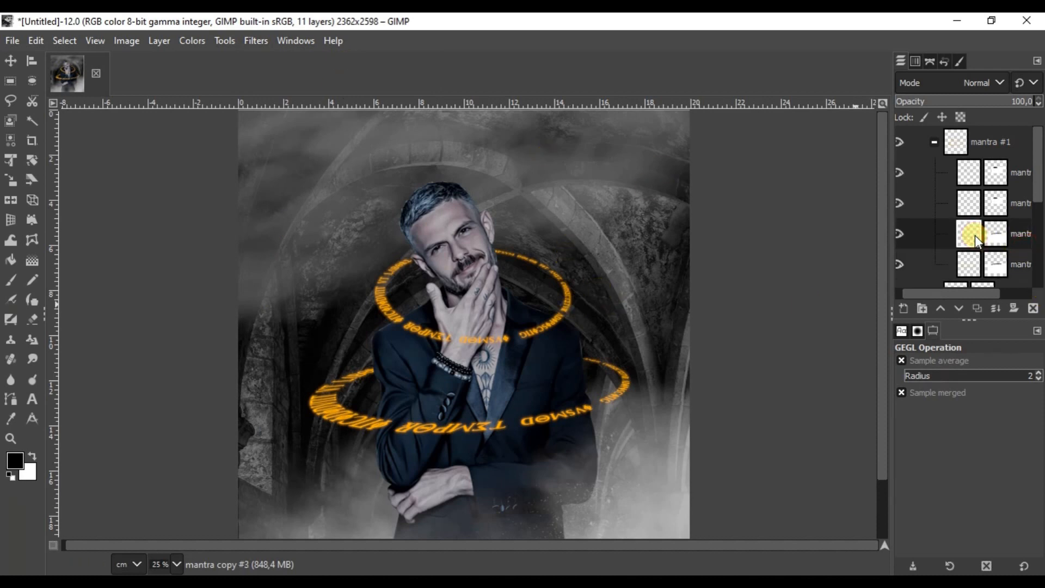
key("shift+ctrl+d")
left_click(255, 42)
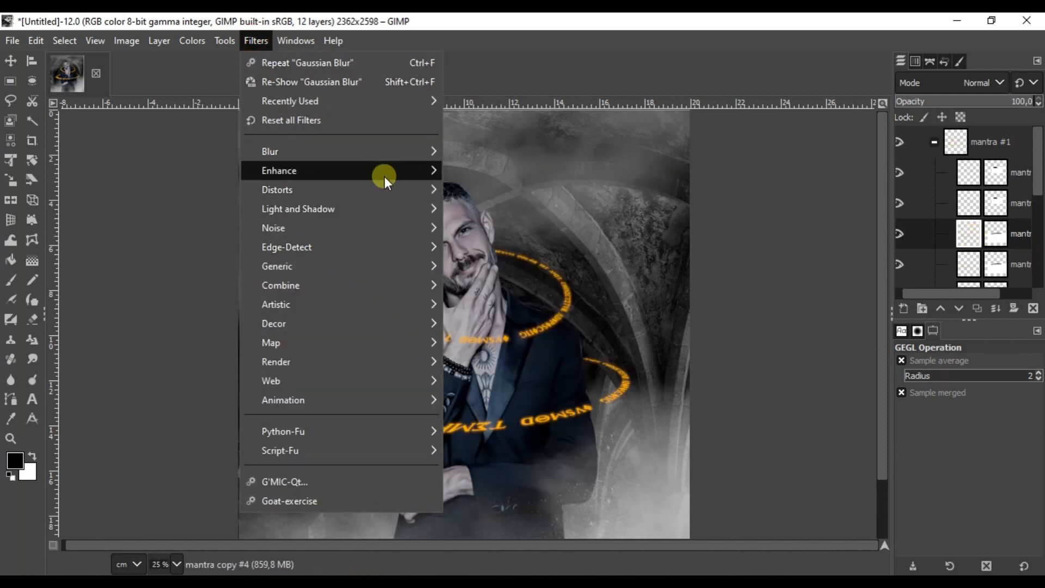
mouse_move(394, 152)
left_click(493, 166)
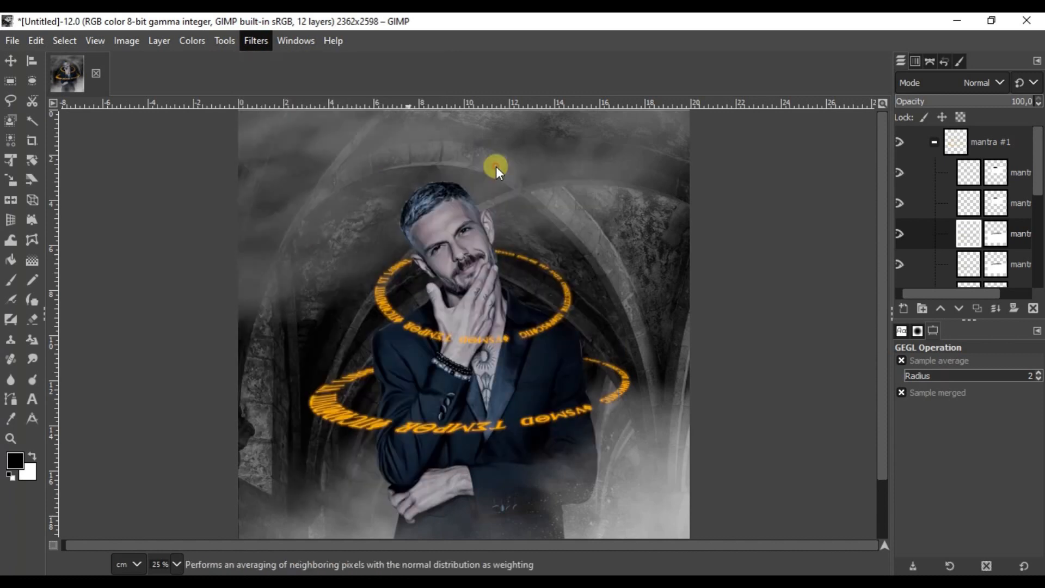
left_click(263, 269)
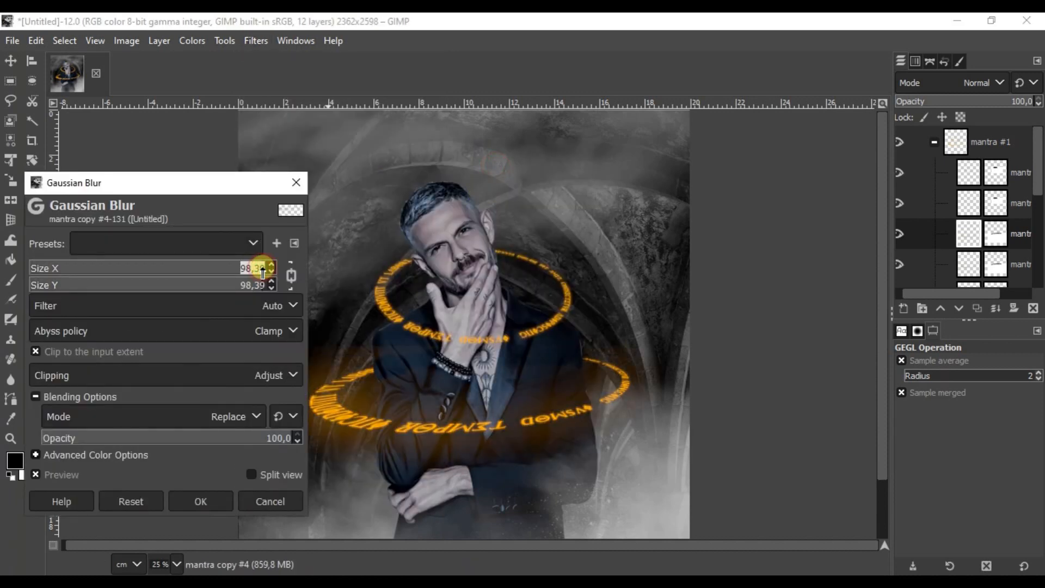
type("3")
key("Return")
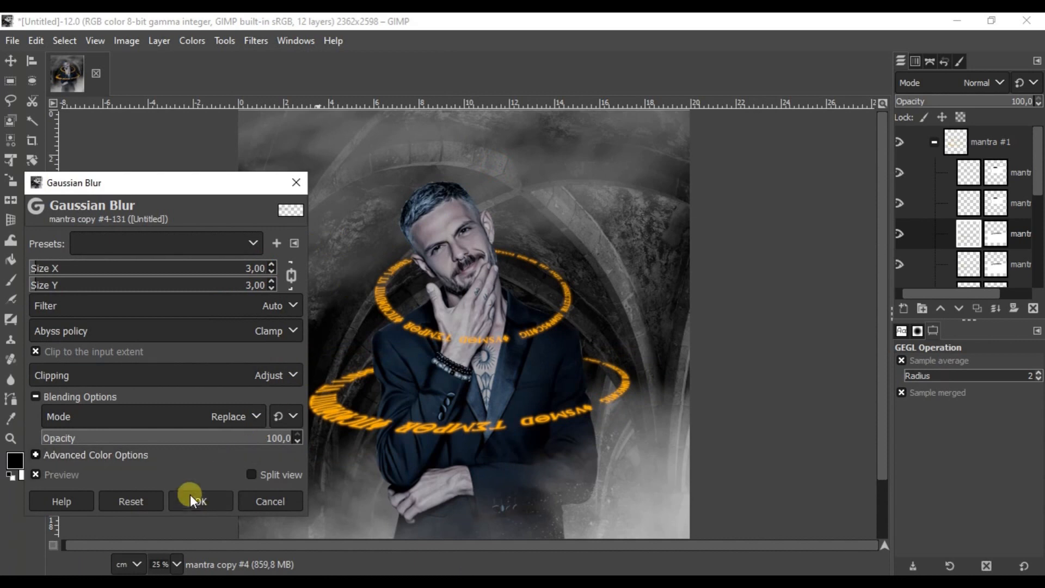
left_click(193, 500)
left_click(978, 84)
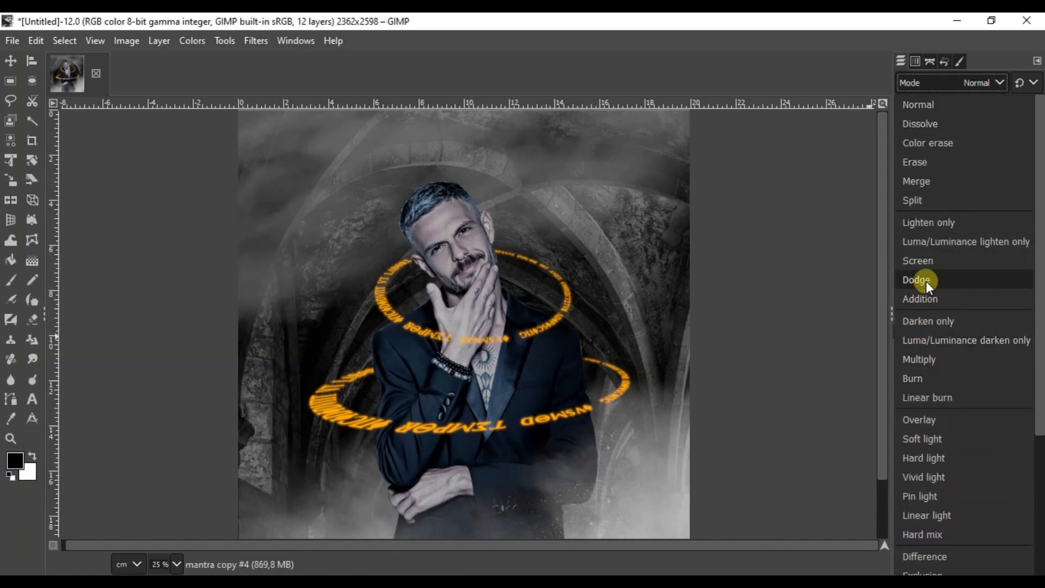
left_click(928, 260)
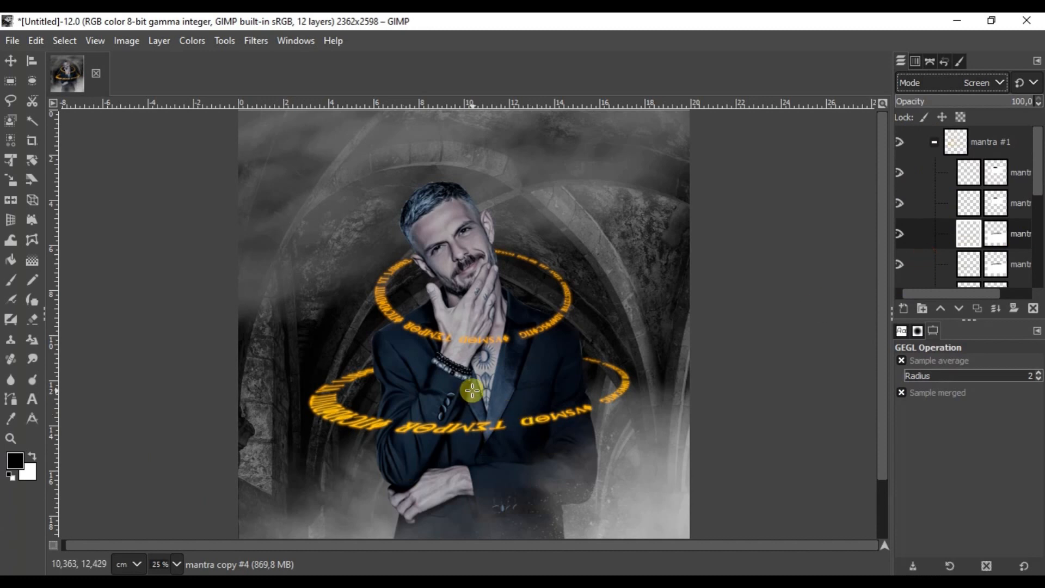
- Add a Screen-mode duplicate of the upper ring's mantra copy #1 layer, softened by repeating the last Gaussian Blur
left_click(1016, 173)
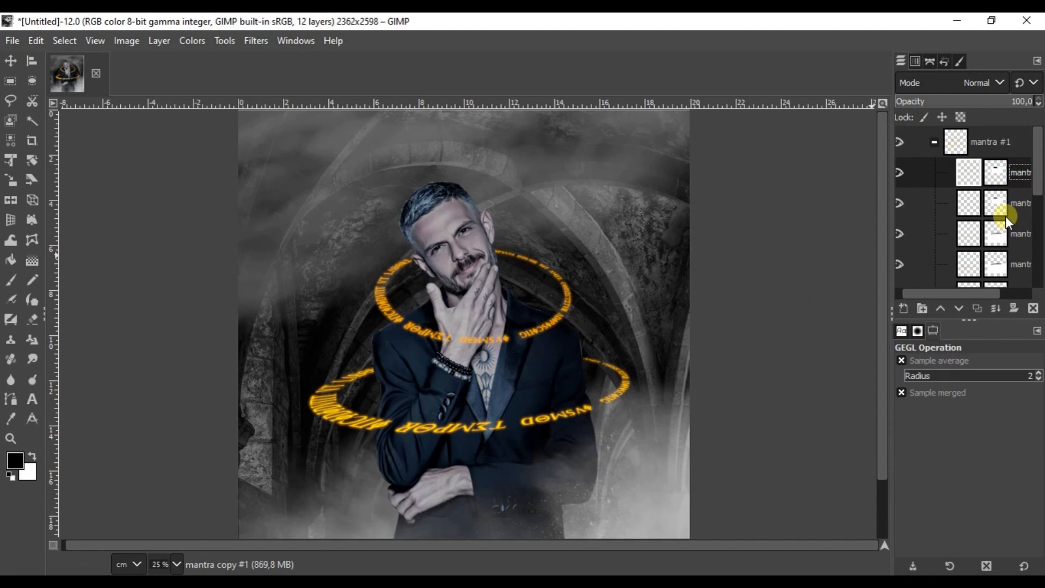
key("ctrl+shift+d")
left_click(247, 39)
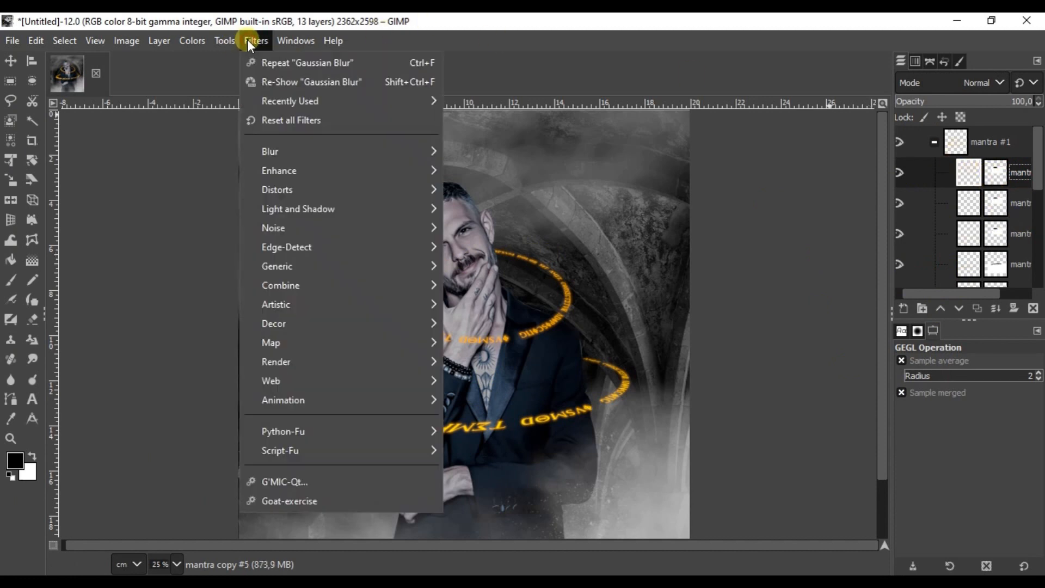
left_click(285, 62)
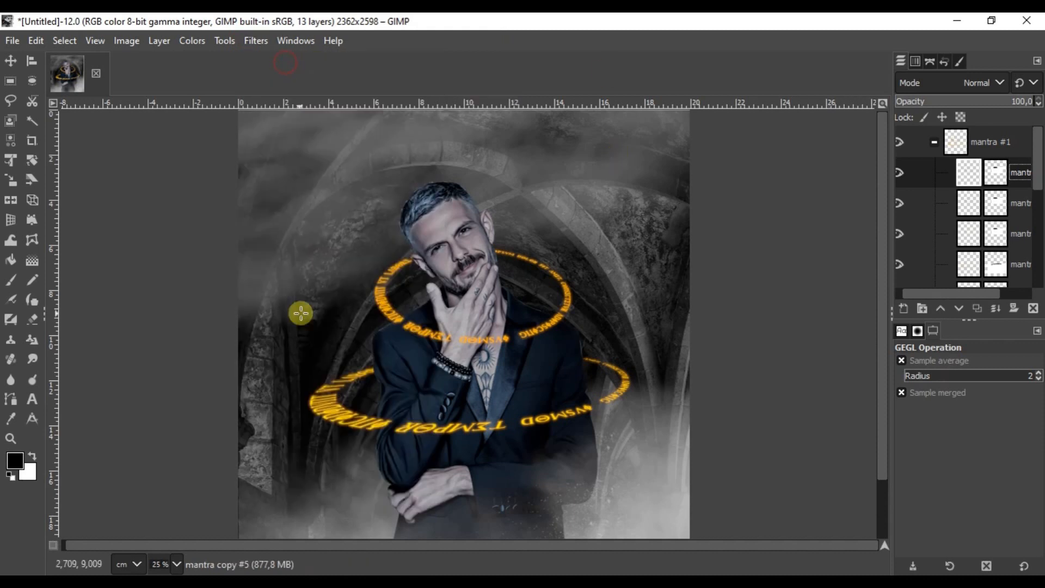
left_click(997, 82)
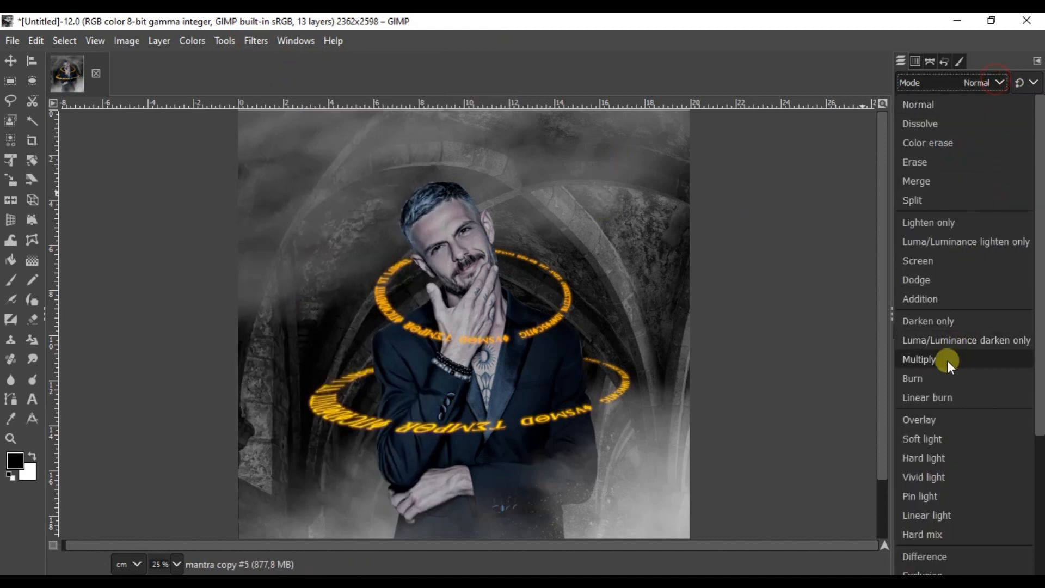
left_click(935, 262)
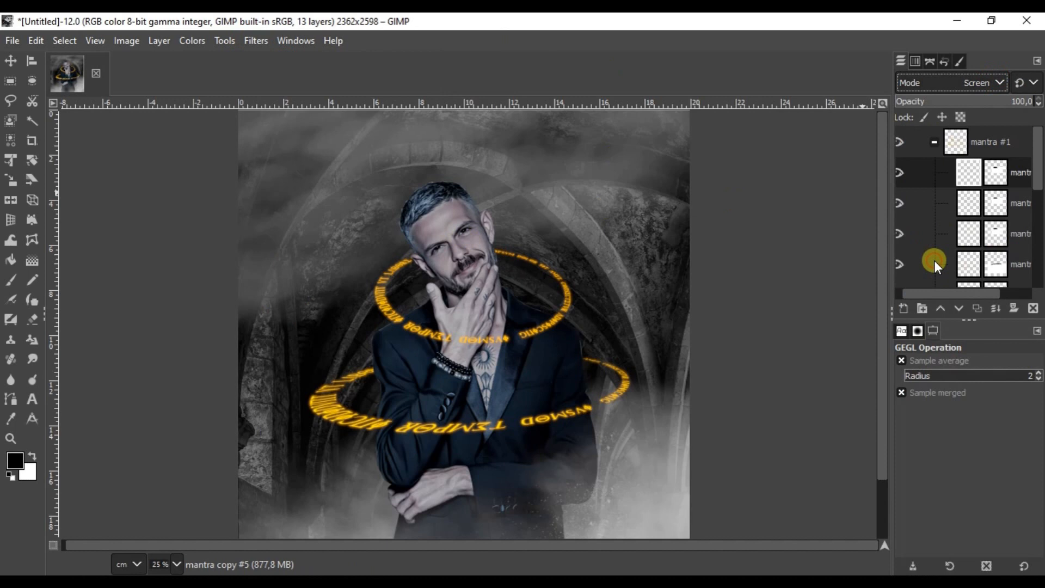
- Collapse the mantra #1 layer group so its sublayers are hidden in the layer list
scroll(525, 306, "down", 1)
scroll(476, 380, "up", 3)
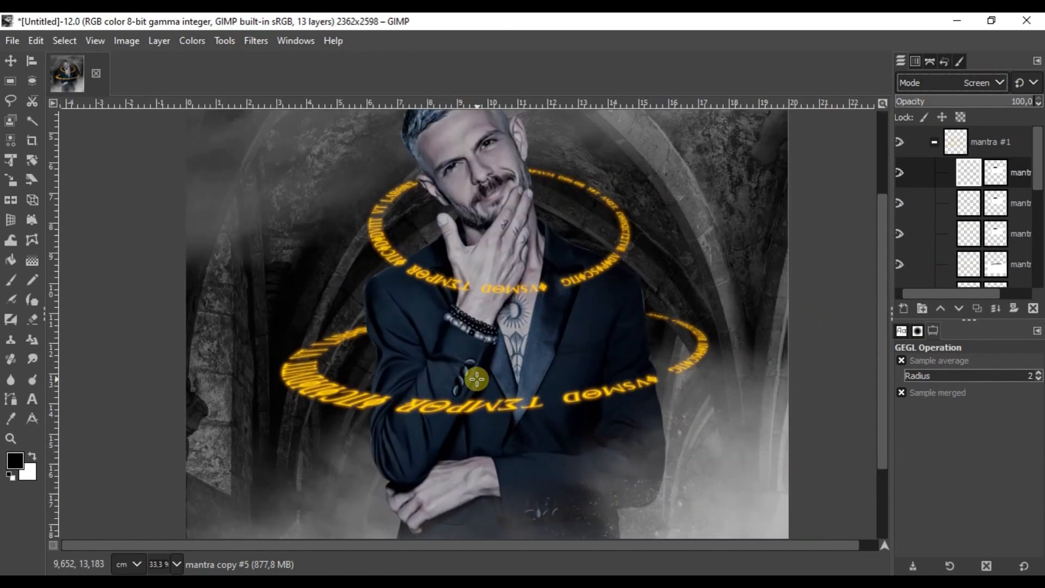
scroll(477, 379, "down", 2)
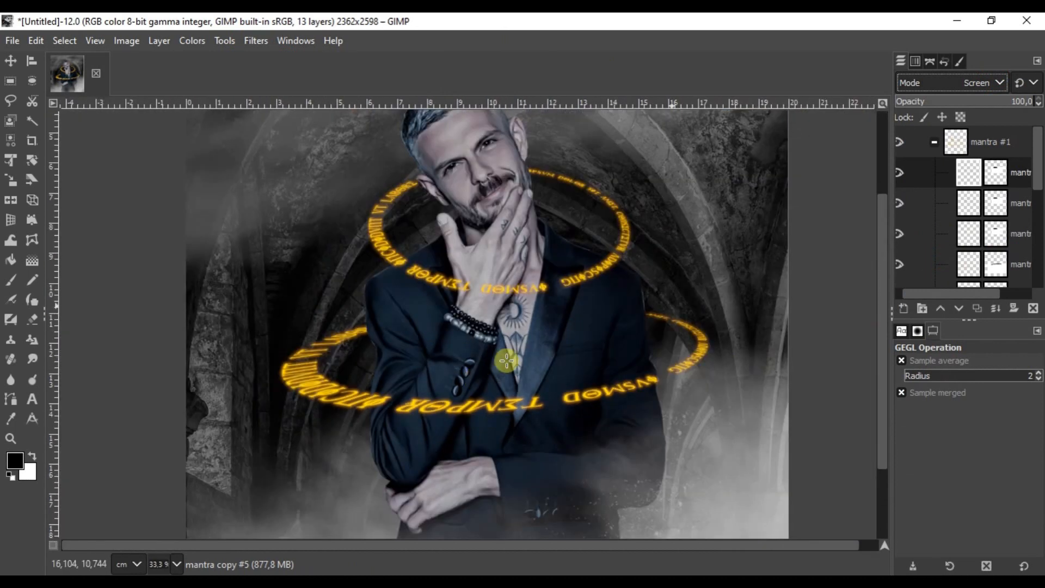
left_click(935, 142)
scroll(593, 290, "down", 2)
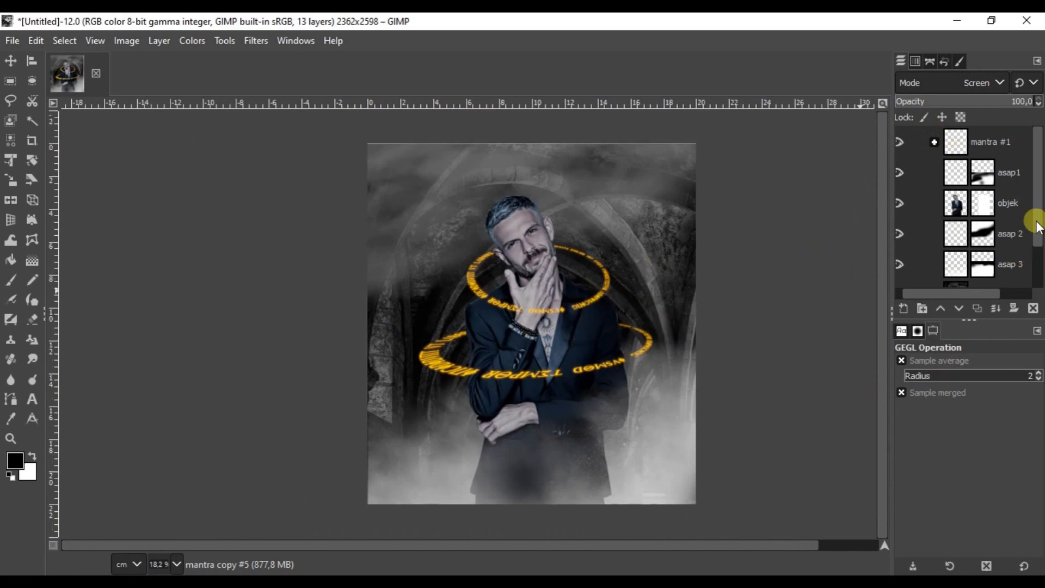
- Select the objek layer and delete its layer mask
left_click(993, 164)
left_click(960, 203)
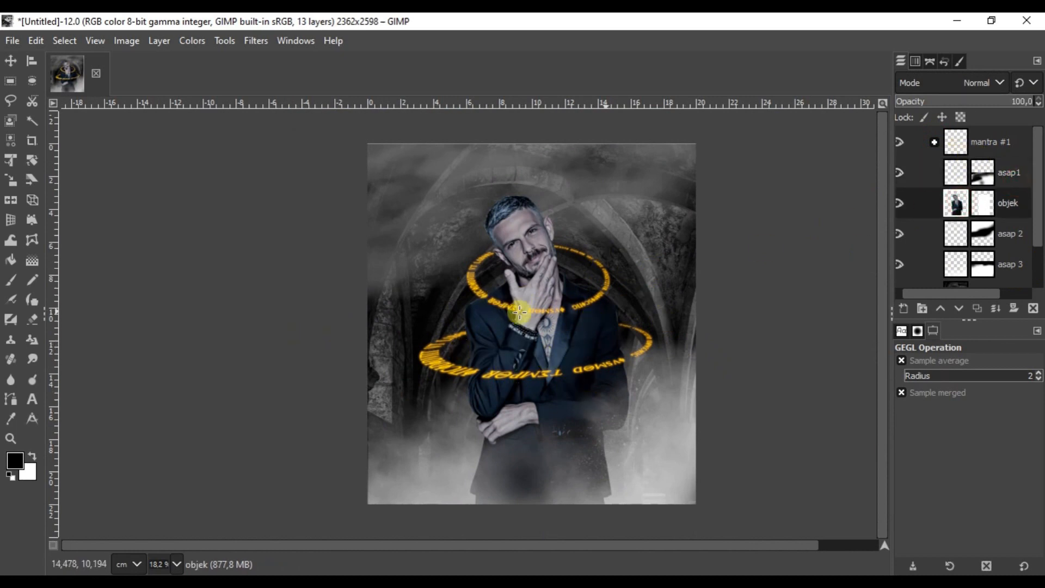
scroll(474, 395, "up", 3)
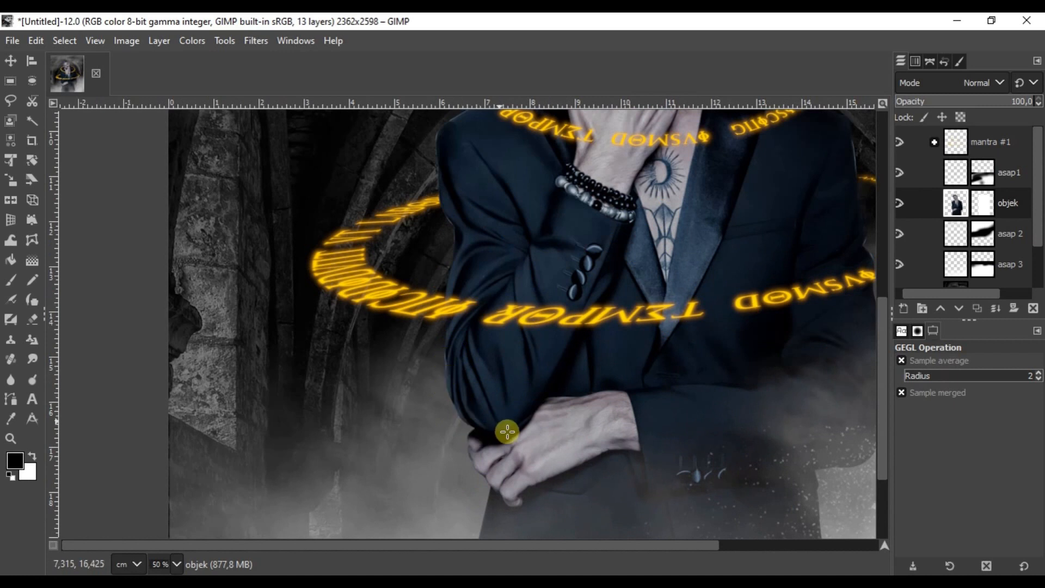
scroll(569, 315, "down", 3)
scroll(701, 274, "up", 3)
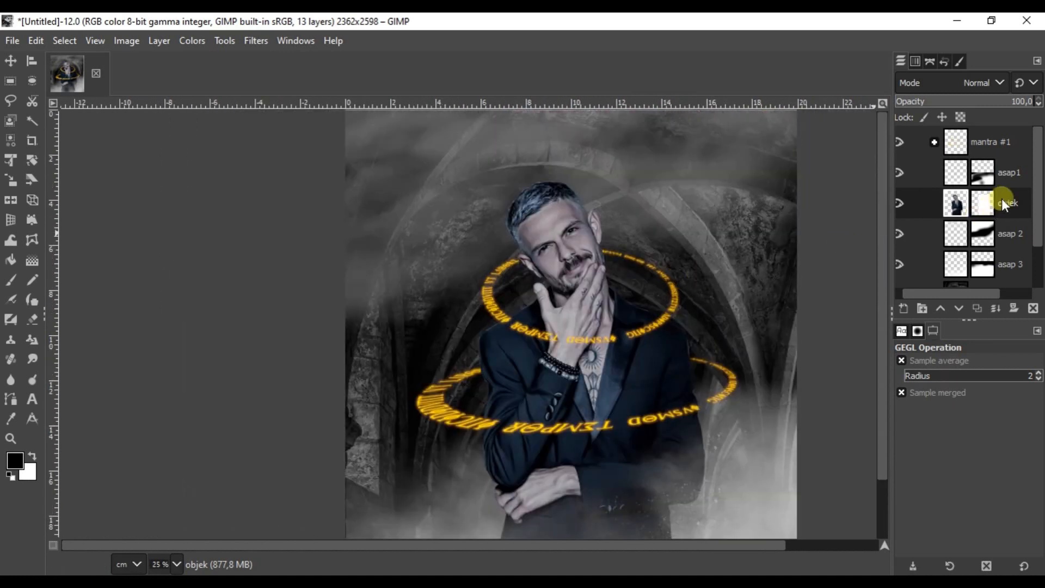
left_click(984, 201)
right_click(984, 203)
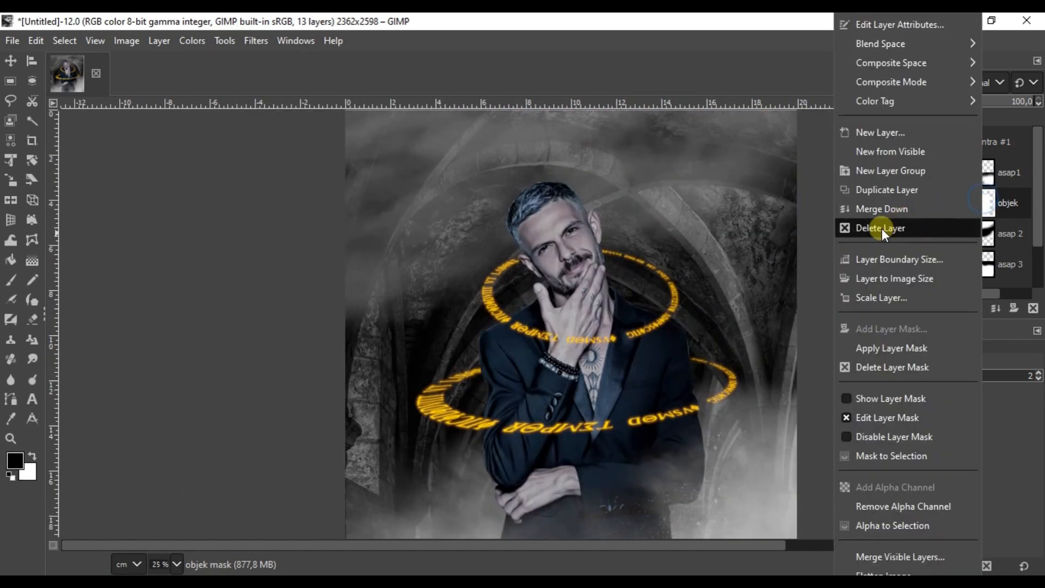
left_click(896, 368)
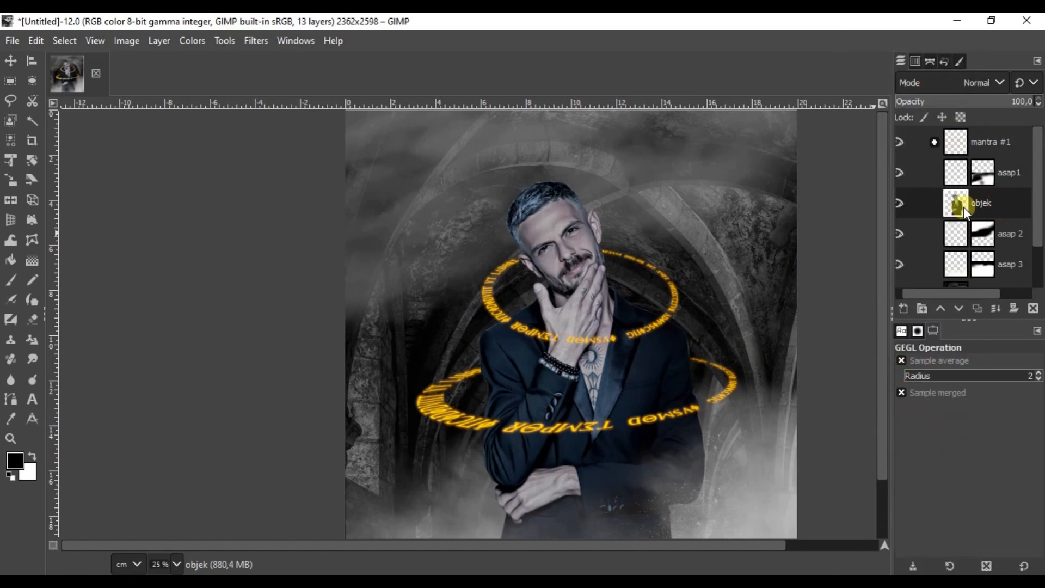
- Duplicate the objek layer, make the original objek layer active, and hide the copy
key("shift+ctrl+d")
left_click(982, 232)
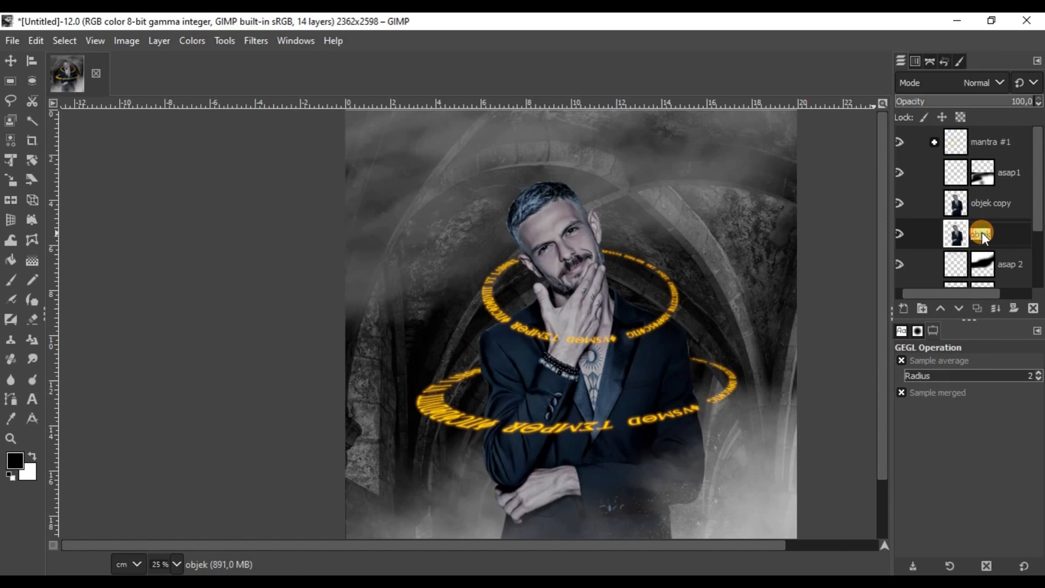
left_click(1016, 259)
left_click(1014, 237)
left_click(900, 201)
- Colorize the original objek layer with orange ffaf00 and raise the lightness to 0.186
left_click(196, 43)
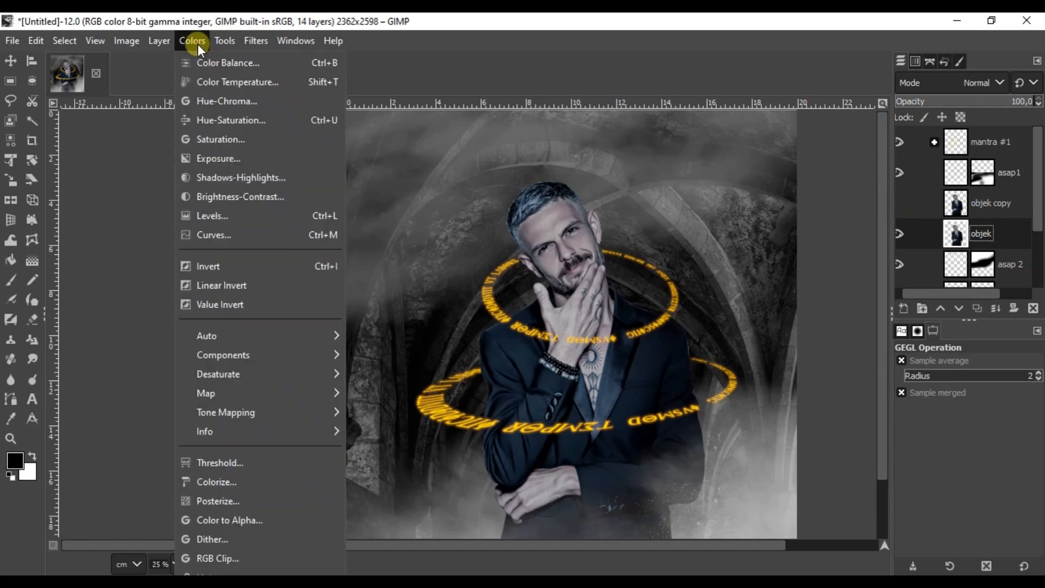
left_click(240, 481)
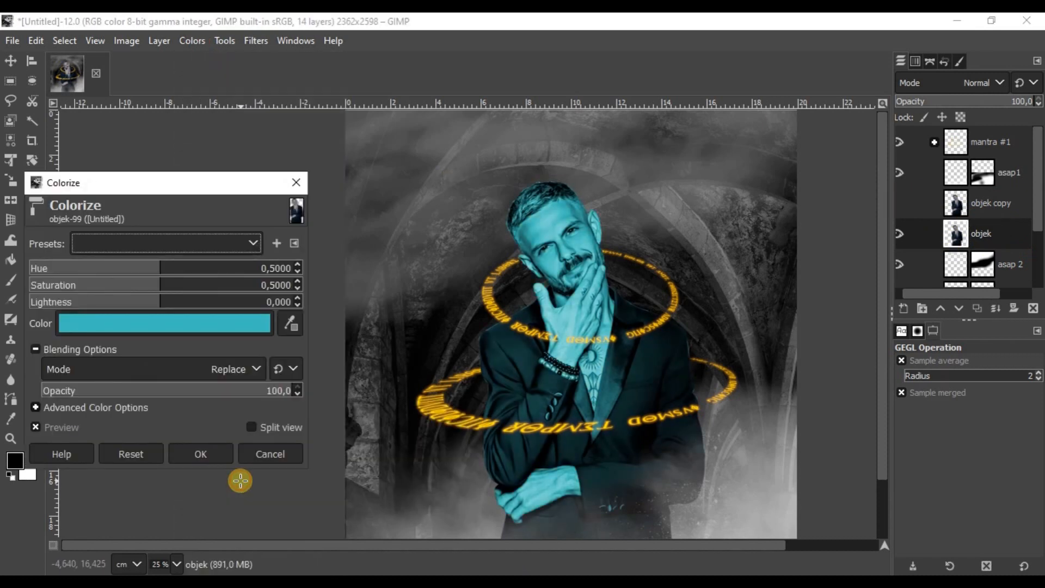
left_click(161, 325)
left_click(217, 408)
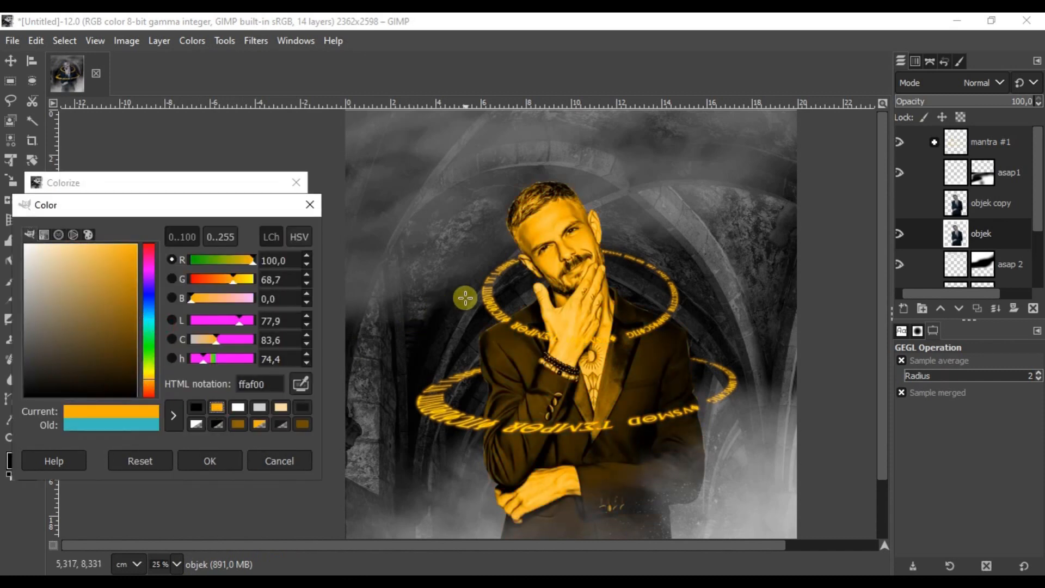
left_click(217, 460)
left_click_drag(156, 305, 195, 303)
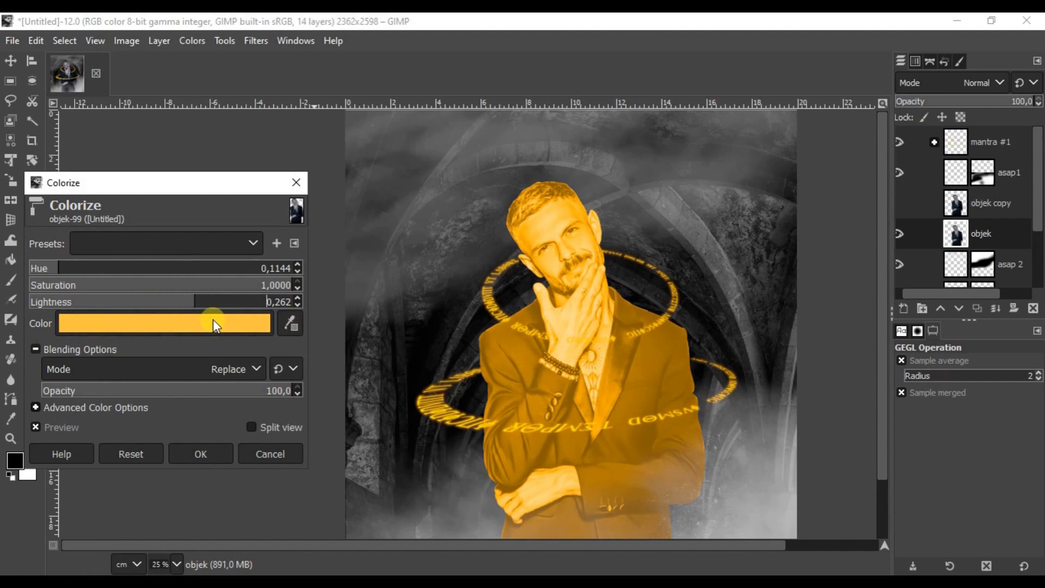
left_click_drag(192, 304, 183, 301)
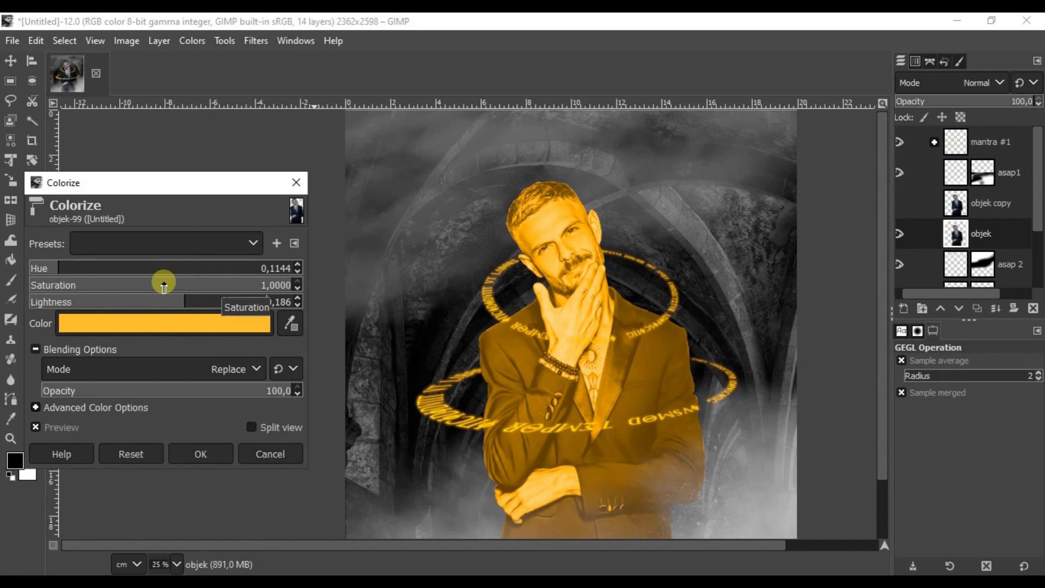
left_click(209, 453)
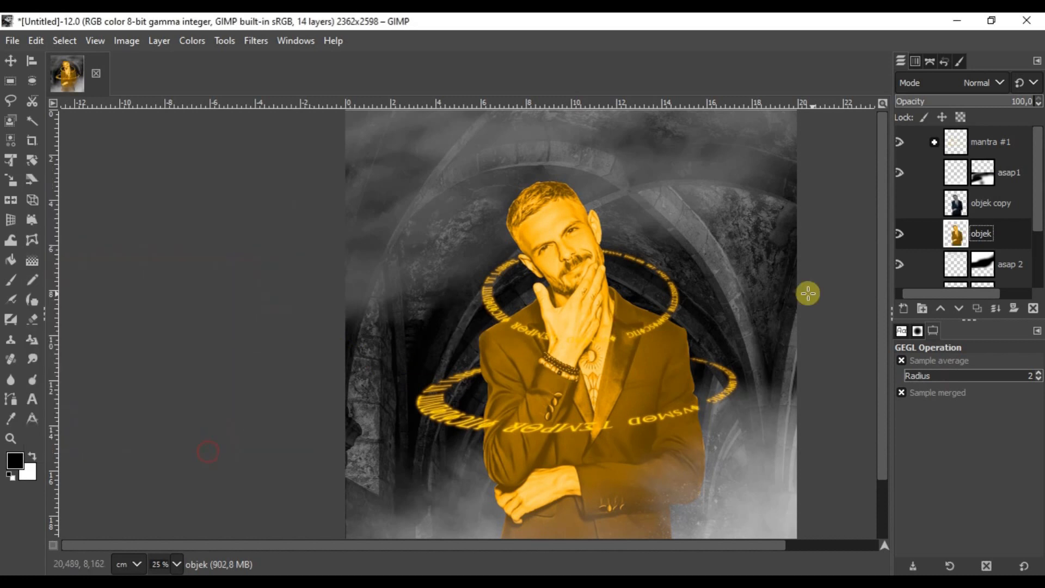
- Show the objek copy layer again and add a White (full opacity) layer mask to it
left_click(1007, 211)
left_click(901, 205)
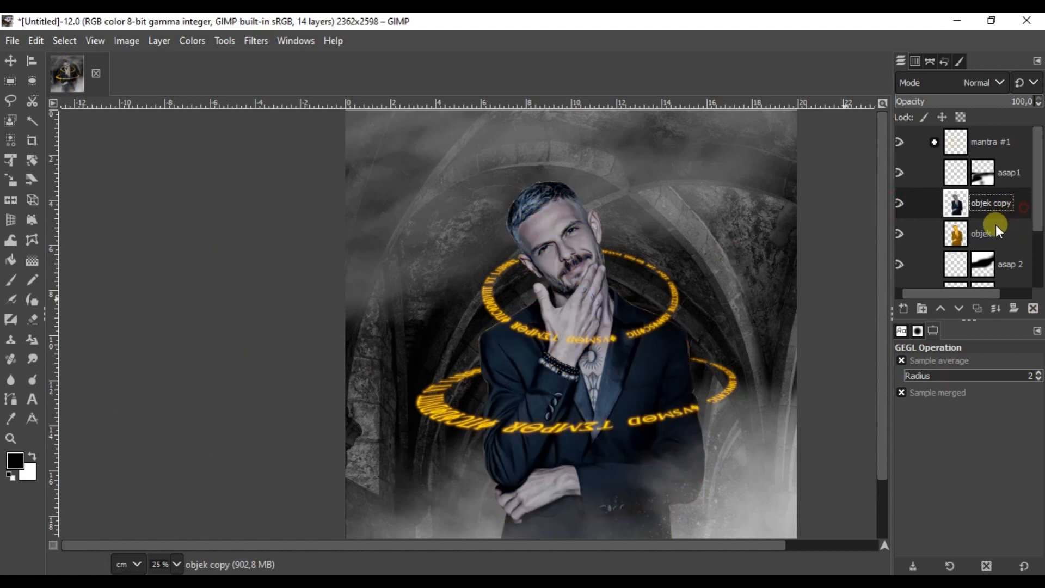
right_click(1007, 210)
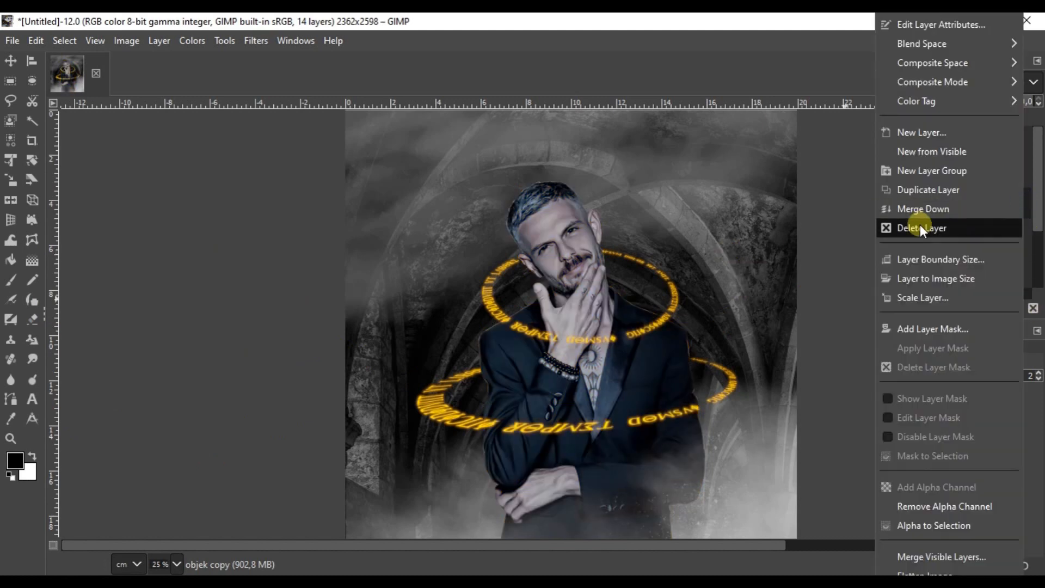
left_click(934, 328)
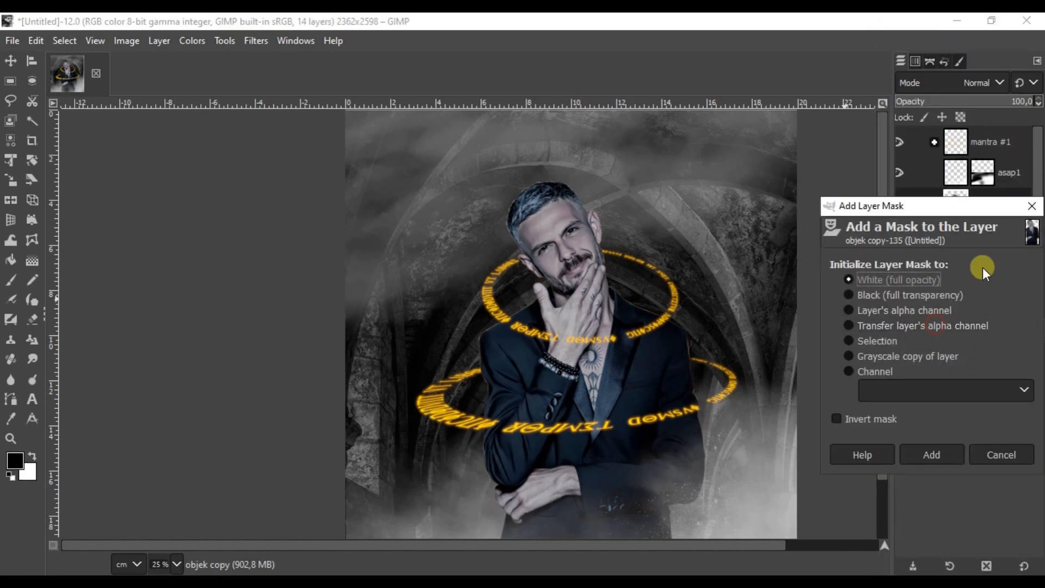
left_click(935, 454)
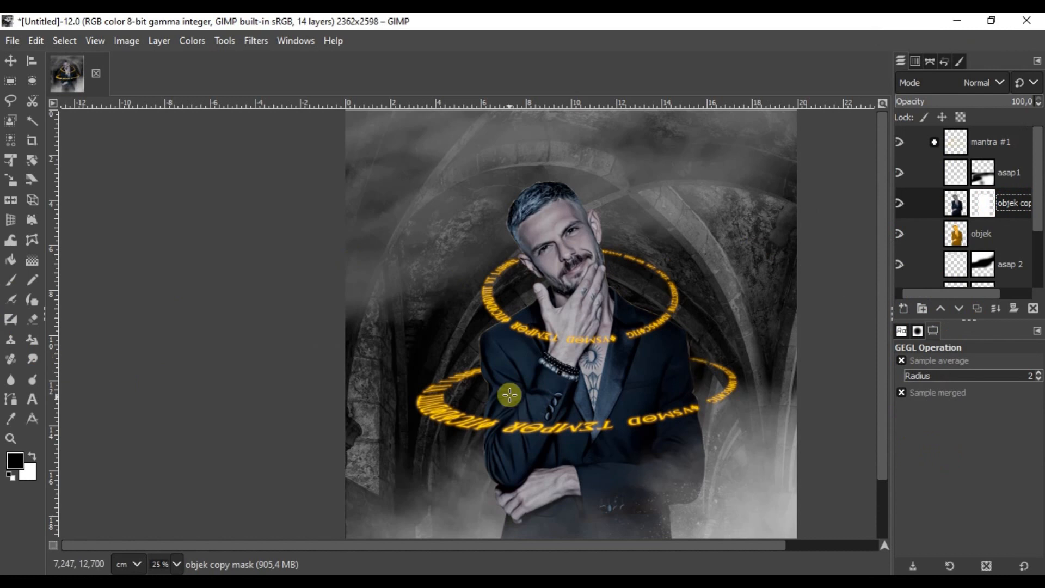
- Activate the Airbrush with a black foreground colour and target the objek copy layer's mask
scroll(462, 374, "up", 4)
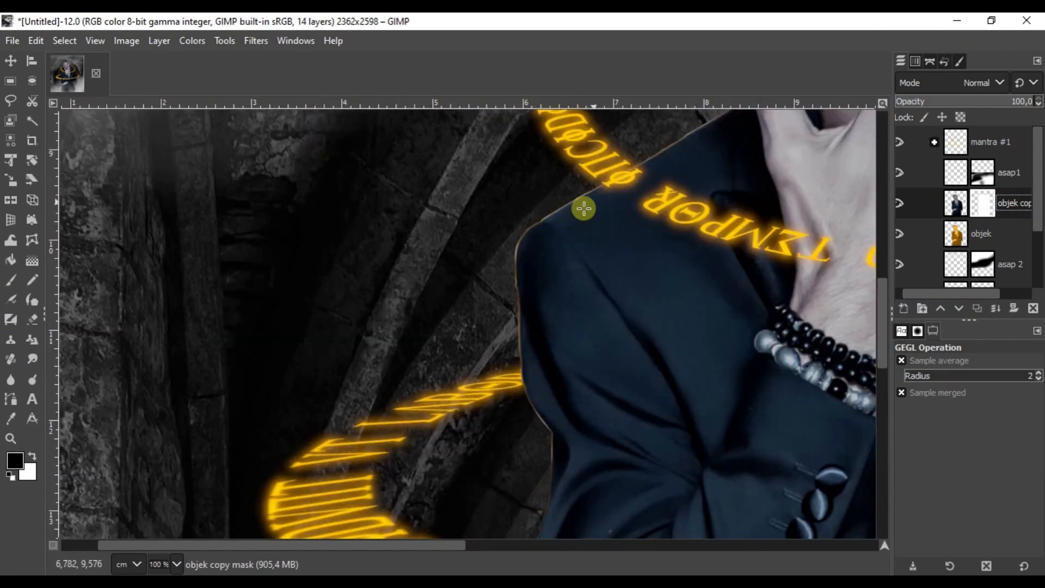
scroll(564, 405, "down", 5)
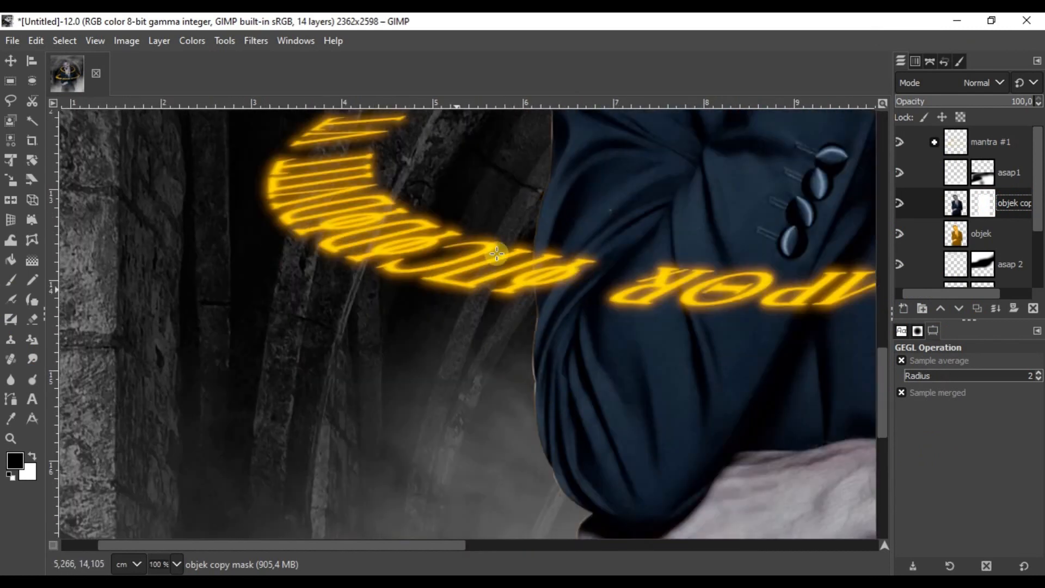
scroll(471, 272, "down", 3)
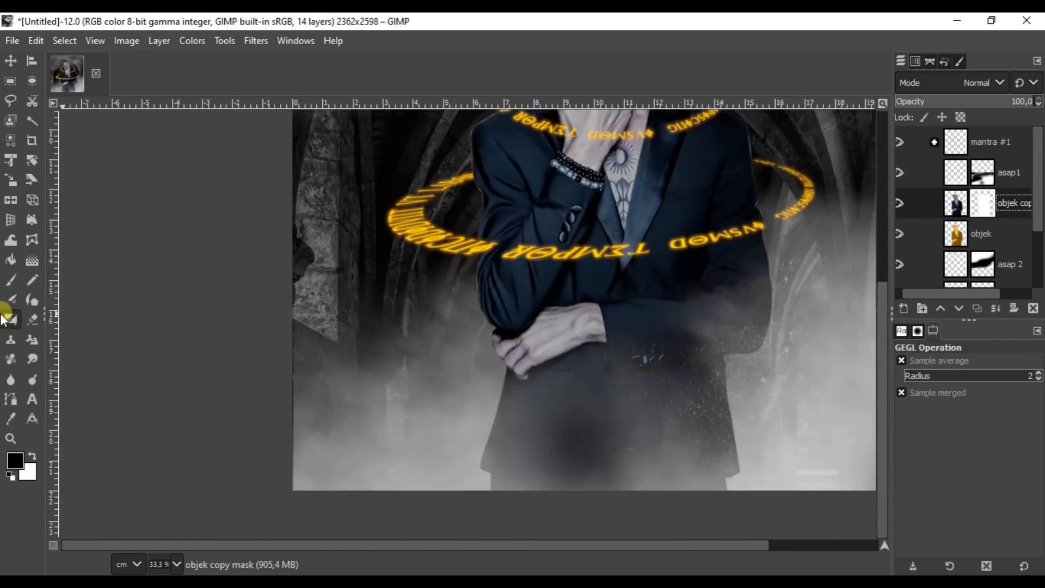
left_click(10, 320)
left_click(15, 457)
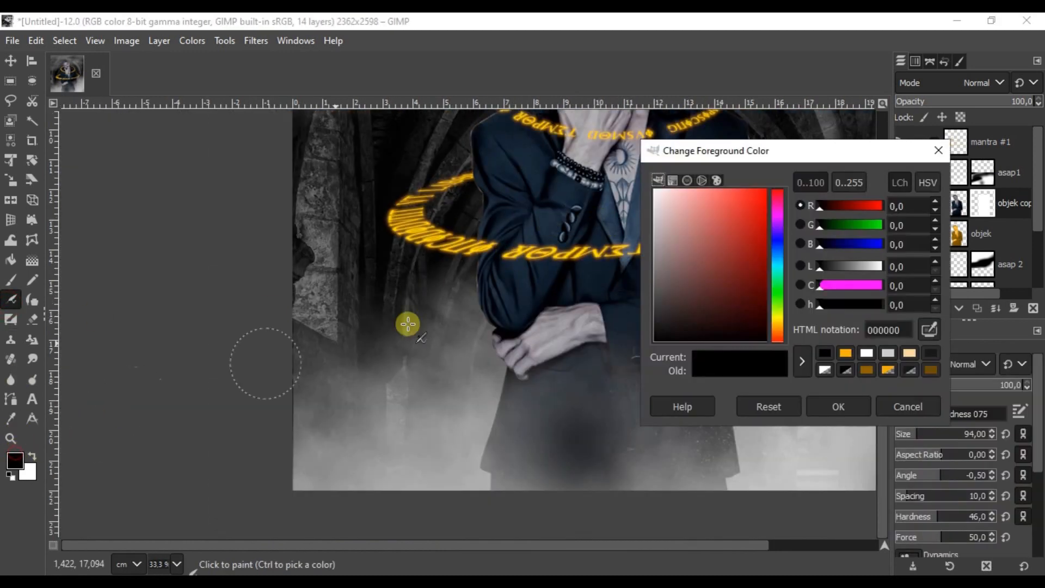
left_click(885, 403)
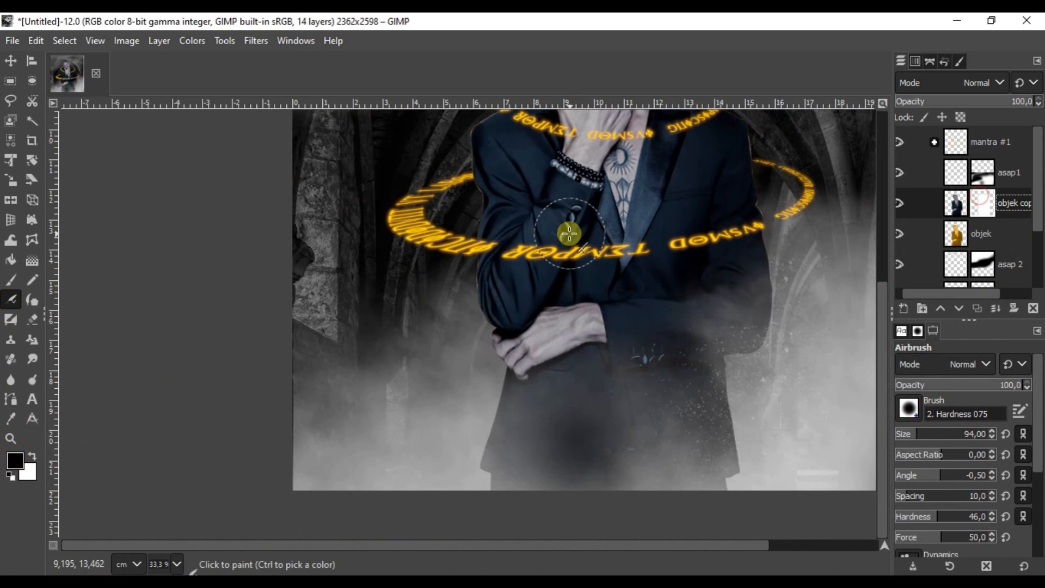
- Lower the airbrush opacity to 12 and paint on the mask along the outer sleeve edge near the lower glowing ring
scroll(479, 245, "up", 3)
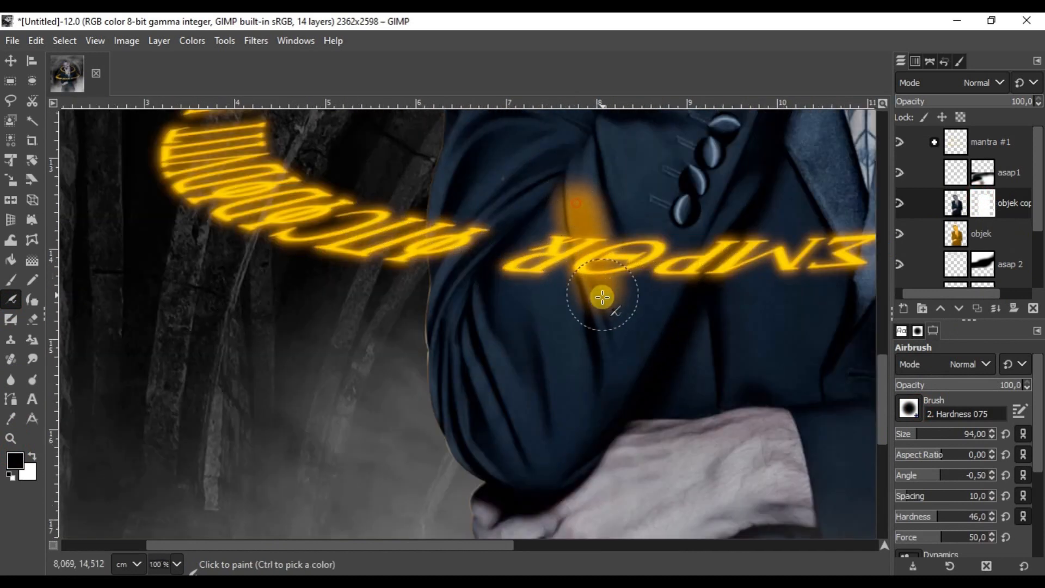
left_click_drag(953, 388, 910, 387)
mouse_move(678, 262)
left_mouse_down()
mouse_move(528, 272)
mouse_move(373, 251)
mouse_move(412, 251)
left_mouse_up()
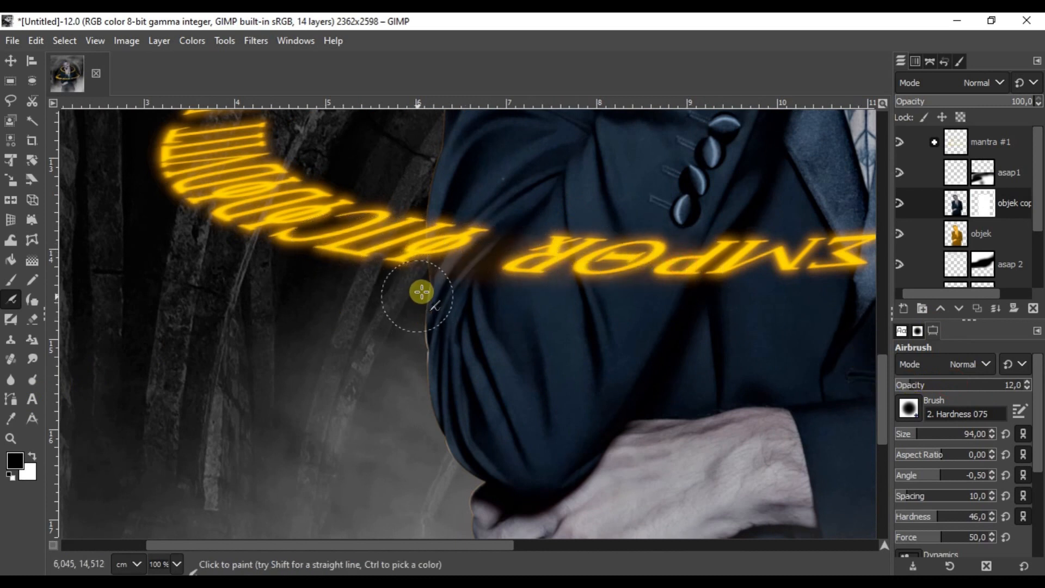
scroll(430, 339, "up", 1)
mouse_move(457, 354)
left_mouse_down()
mouse_move(462, 456)
mouse_move(445, 430)
left_mouse_up()
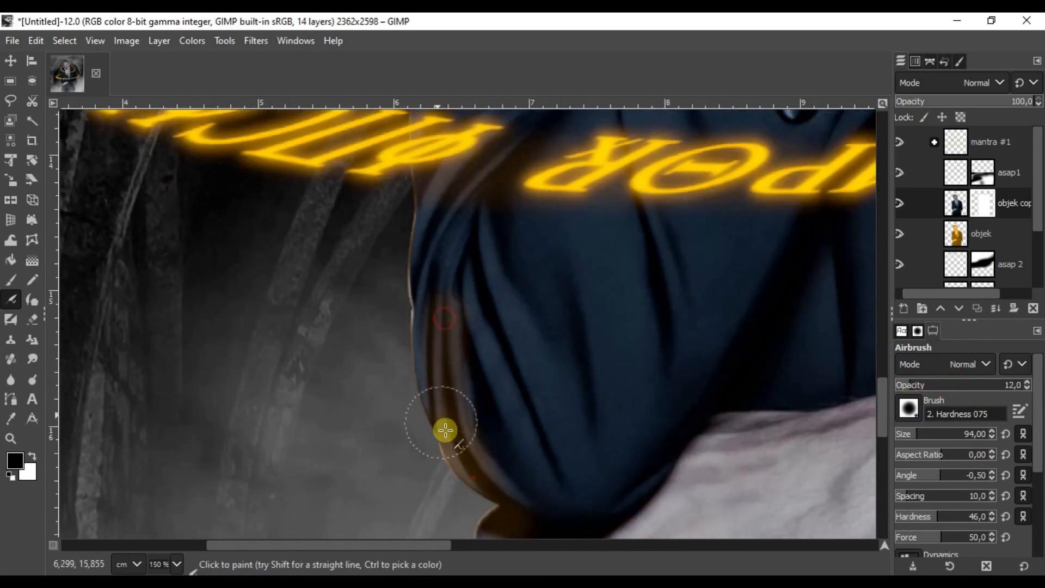
- Paint on the objek copy mask along the shoulders, hand, neck and outer jacket edges to reveal an orange rim light
scroll(404, 303, "right", 10)
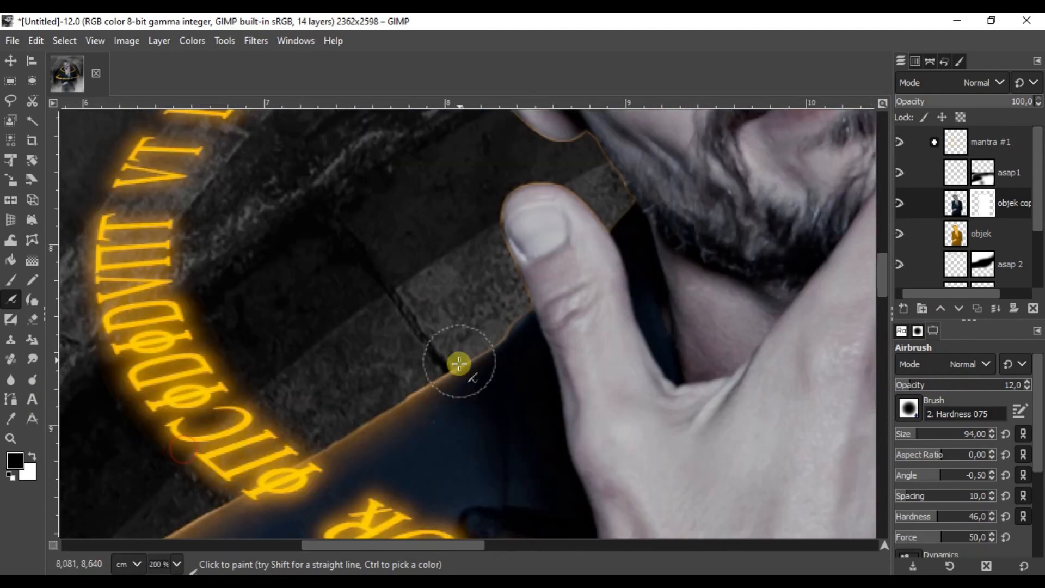
scroll(472, 319, "down", 5)
scroll(322, 403, "up", 4)
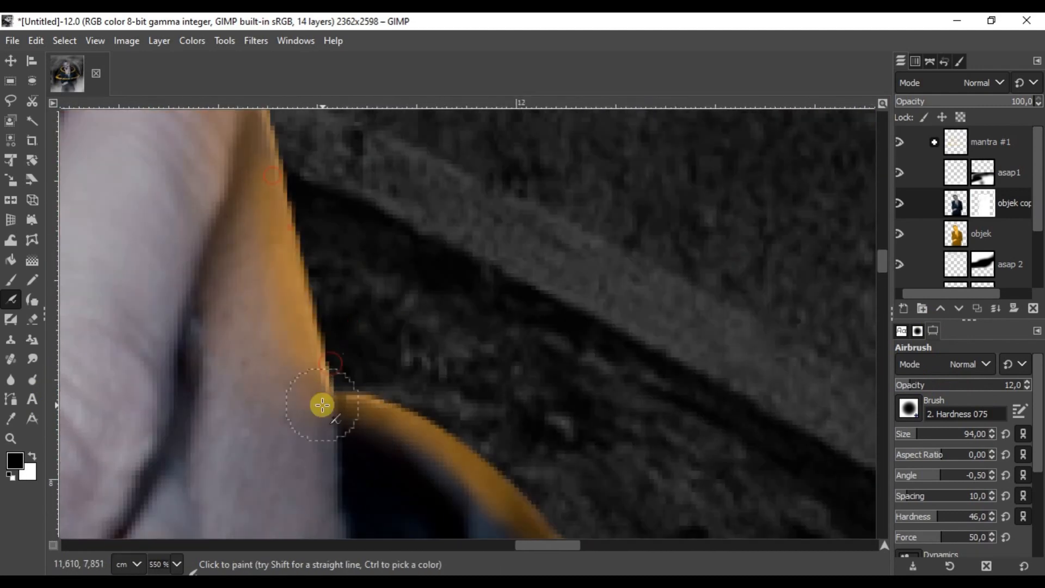
scroll(553, 397, "down", 6)
scroll(606, 375, "up", 3)
scroll(606, 375, "down", 5)
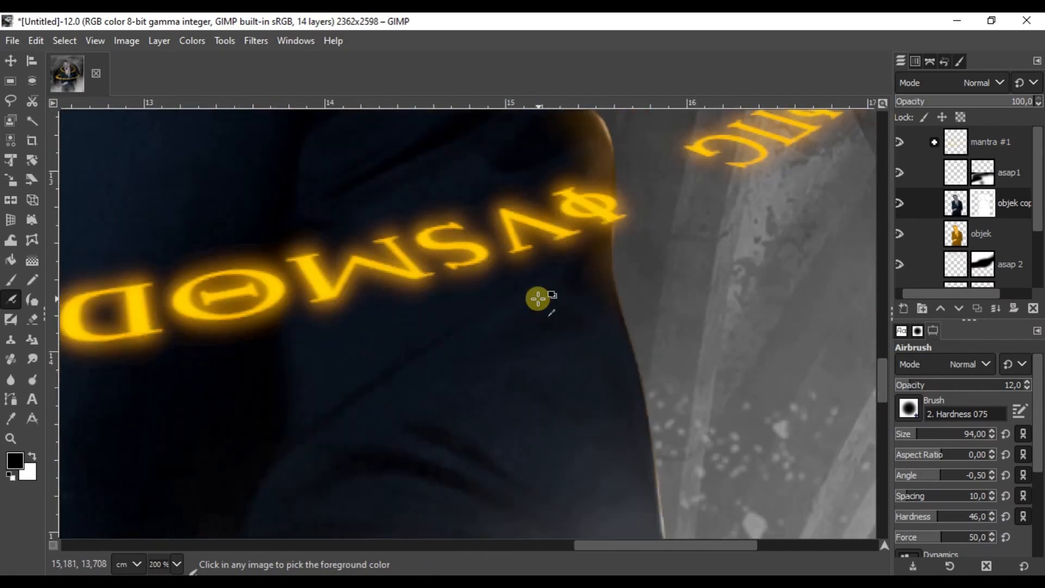
- Paint on the mask over the sleeve folds beside the lower ring to bring out orange highlights
scroll(346, 413, "up", 4)
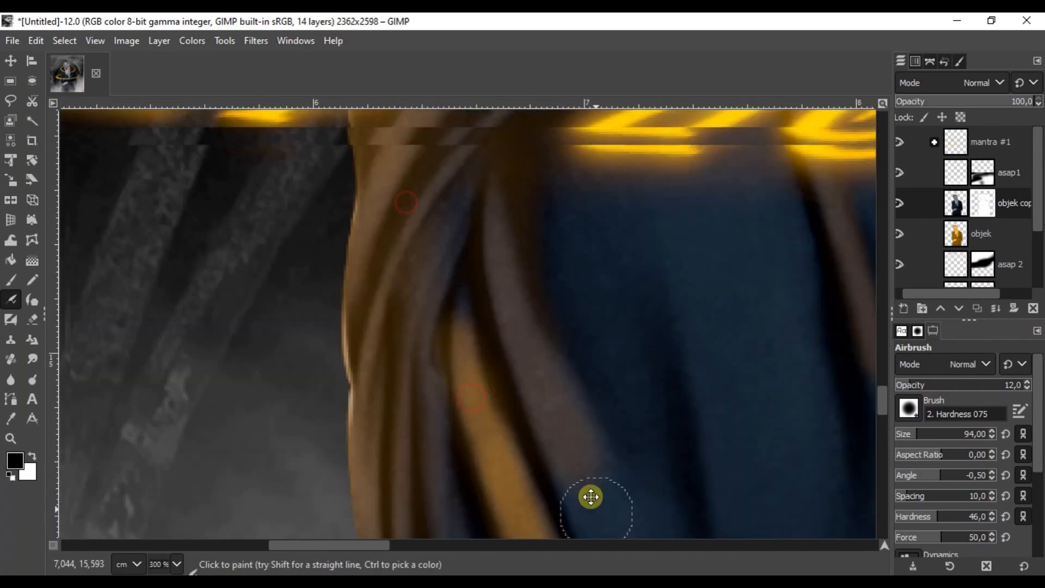
scroll(504, 312, "down", 6)
scroll(677, 293, "up", 5)
scroll(271, 345, "up", 1)
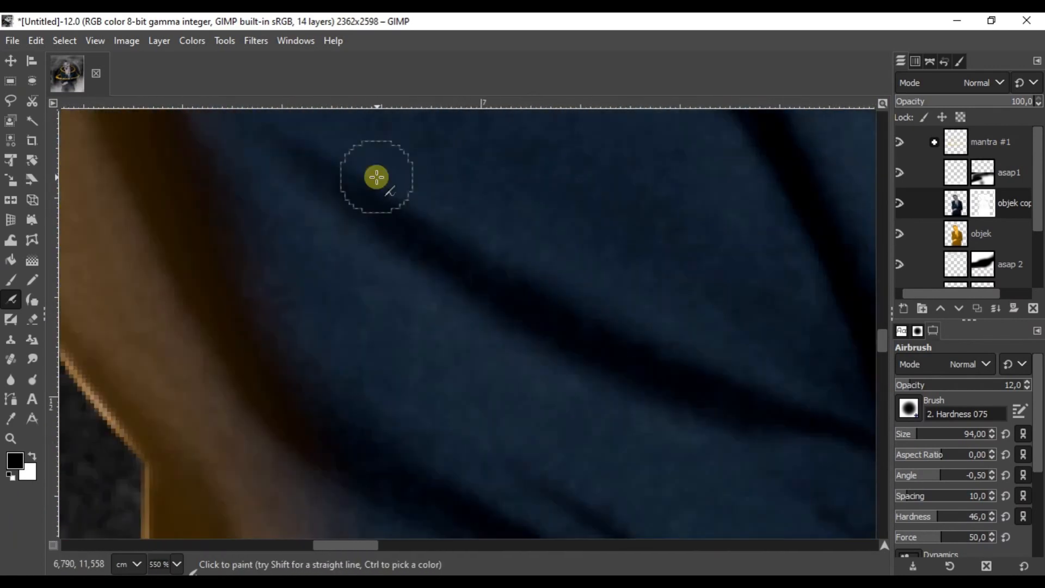
- Reduce the airbrush opacity to 4.8 and paint soft orange glow on the jacket lapels and outer sleeve edge
scroll(376, 174, "down", 3)
scroll(567, 334, "up", 3)
scroll(334, 230, "down", 3)
scroll(499, 292, "up", 3)
scroll(498, 319, "down", 4)
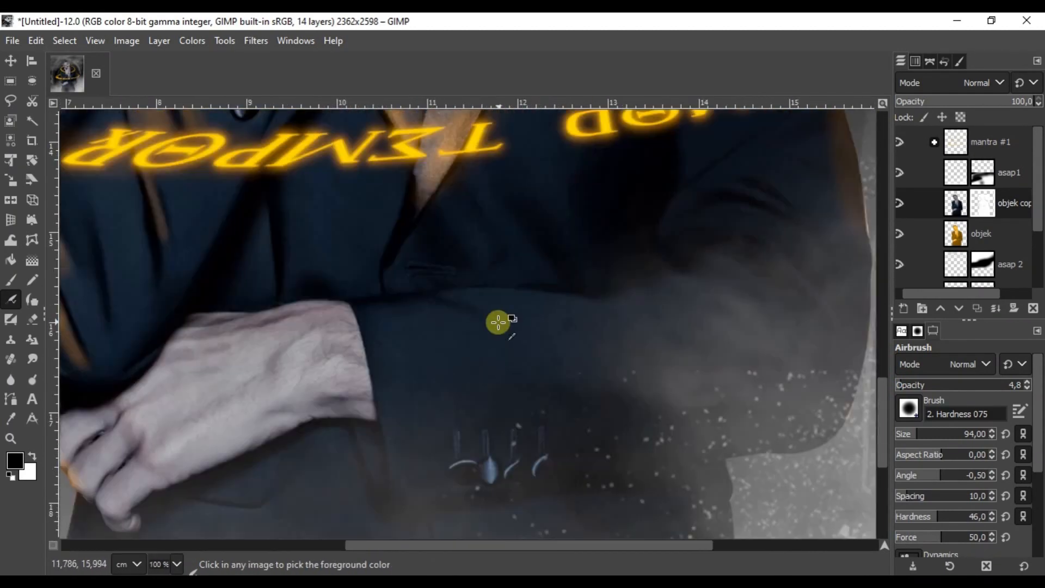
scroll(642, 308, "up", 5)
scroll(416, 308, "down", 3)
scroll(532, 415, "up", 2)
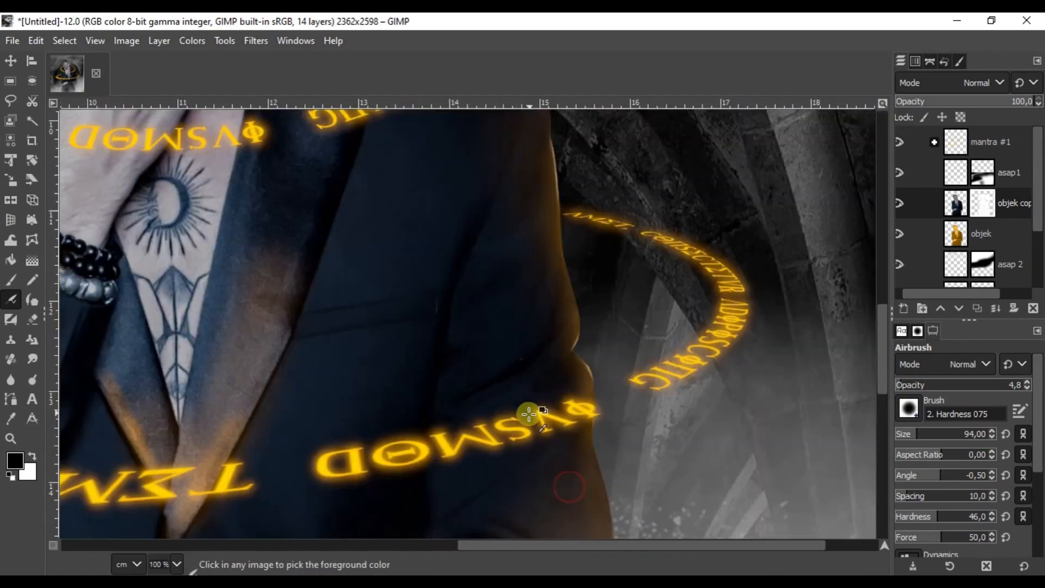
- Paint a soft orange glow over the tattooed fingers on the objek copy mask
scroll(532, 338, "down", 2)
scroll(490, 278, "up", 3)
scroll(506, 334, "down", 1)
scroll(561, 465, "down", 1)
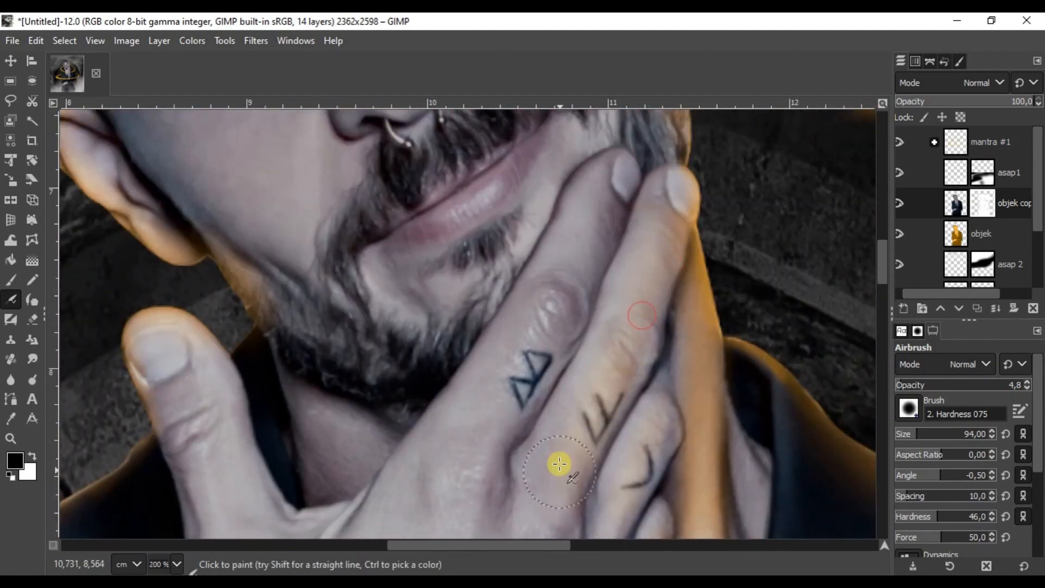
scroll(686, 277, "down", 3)
scroll(599, 207, "up", 4)
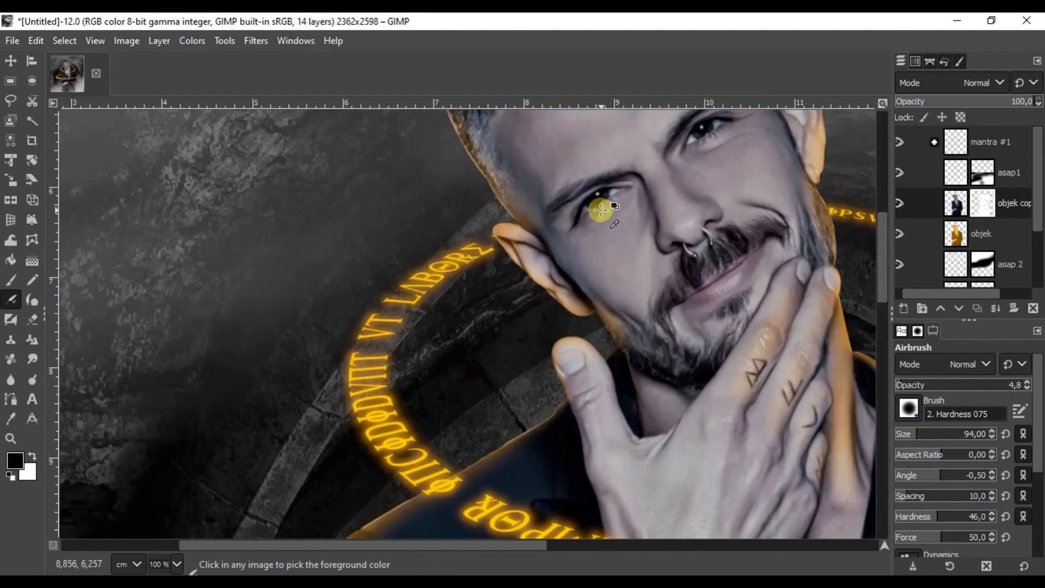
scroll(650, 256, "down", 3)
scroll(544, 305, "down", 2)
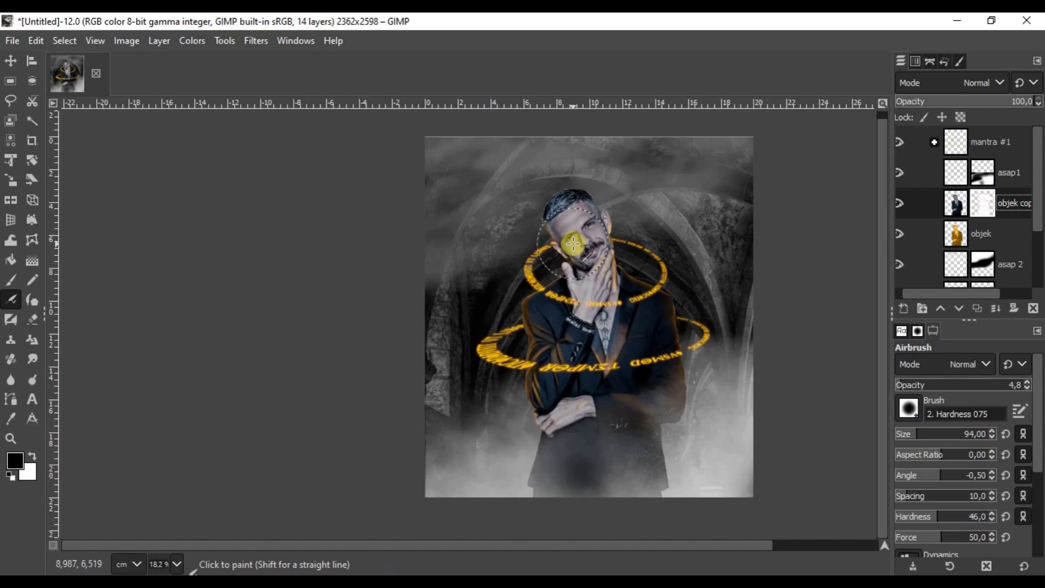
- Create a new transparent layer named "eye" directly above the objek copy layer
scroll(572, 240, "up", 1)
scroll(604, 545, "right", 3)
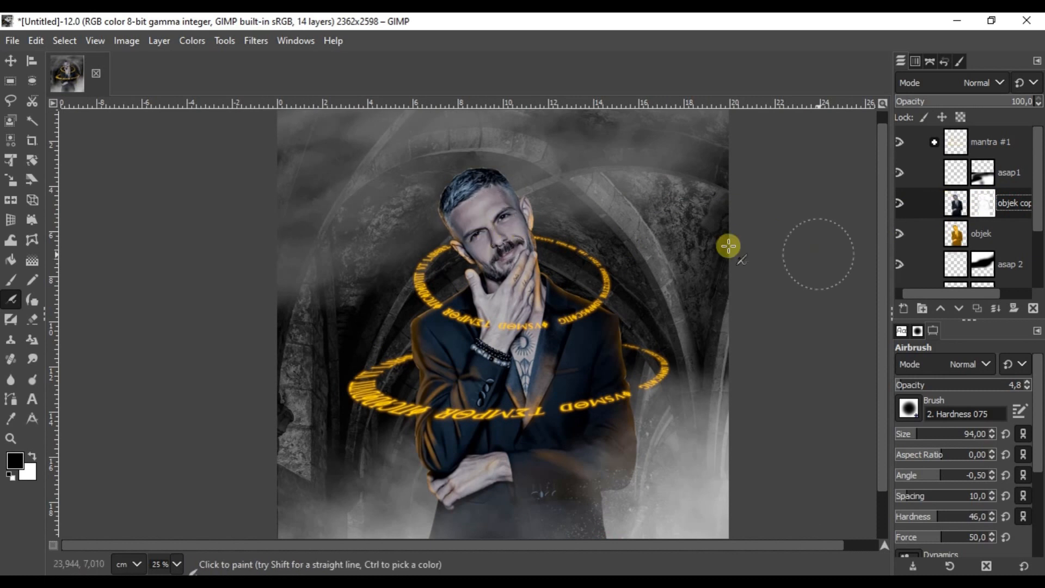
key("shift+ctrl+n")
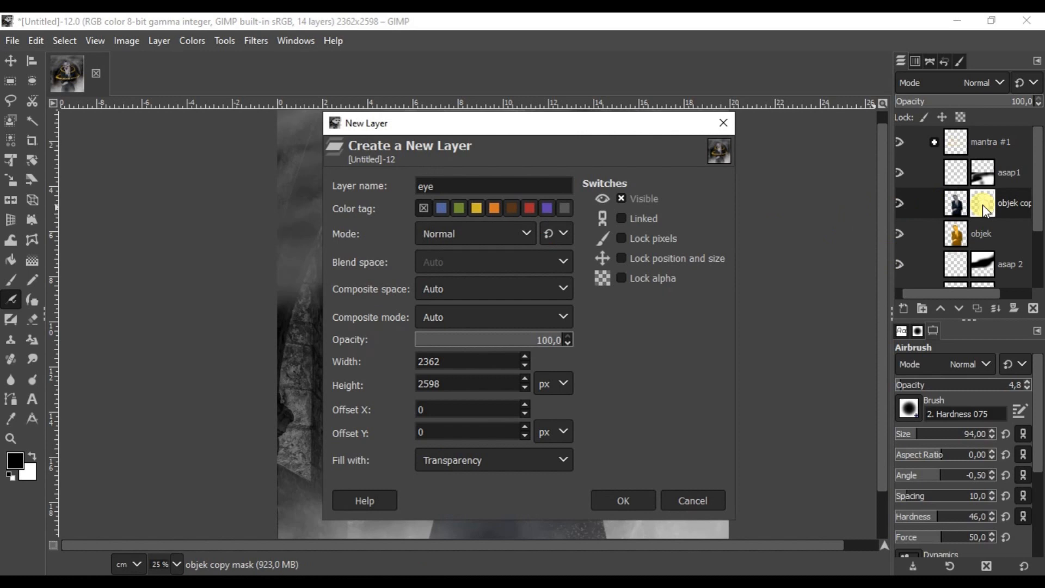
key("Return")
- Set the foreground color to a bright orange for painting the man's eyes
scroll(516, 221, "up", 3)
scroll(517, 221, "up", 2)
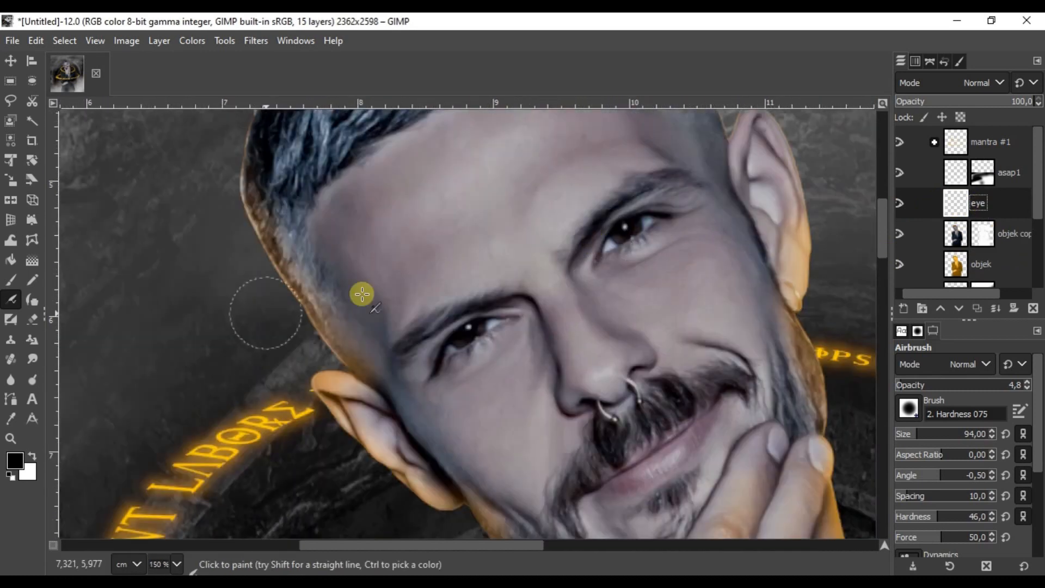
left_click(16, 461)
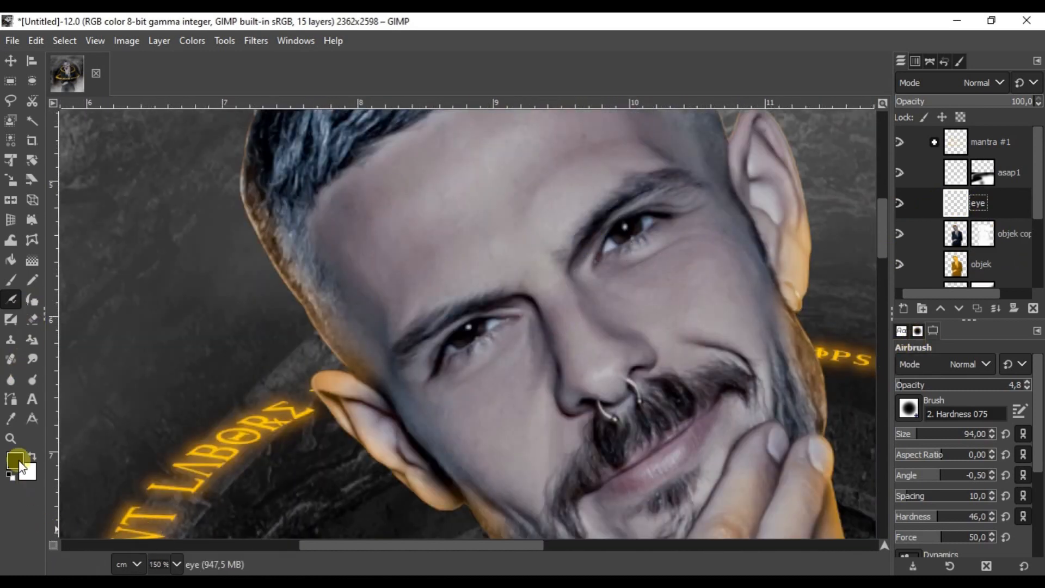
left_click(841, 352)
left_click(839, 406)
- Create a layer group named "eye #1" and move the eye layer into it
left_click(921, 308)
double_click(983, 203)
type("eye #1")
key("Return")
left_click_drag(987, 231, 989, 212)
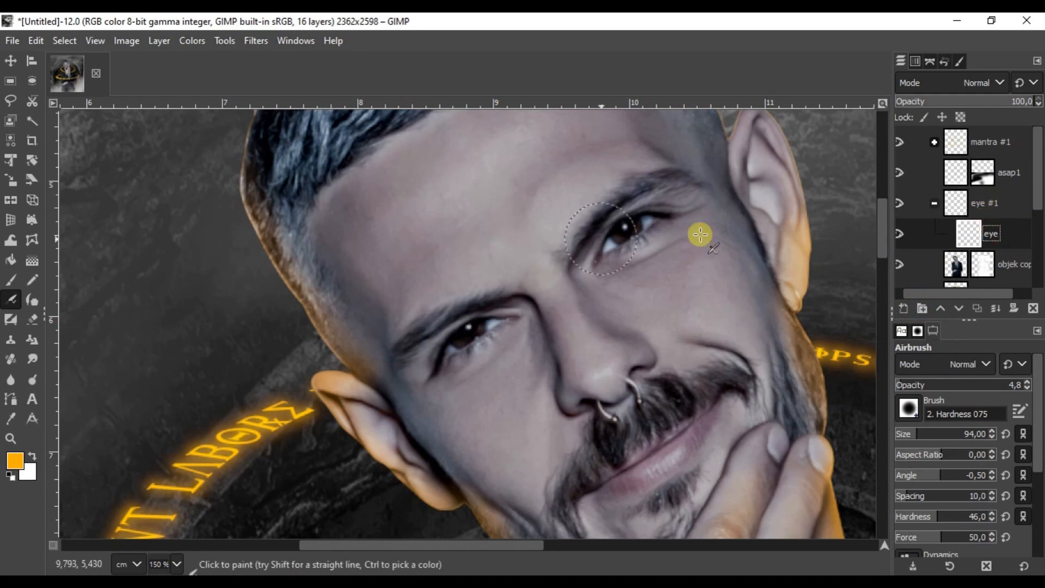
- Raise the airbrush opacity to 100 and paint a thin orange arc across the lower iris of the man's right eye
scroll(436, 338, "up", 3)
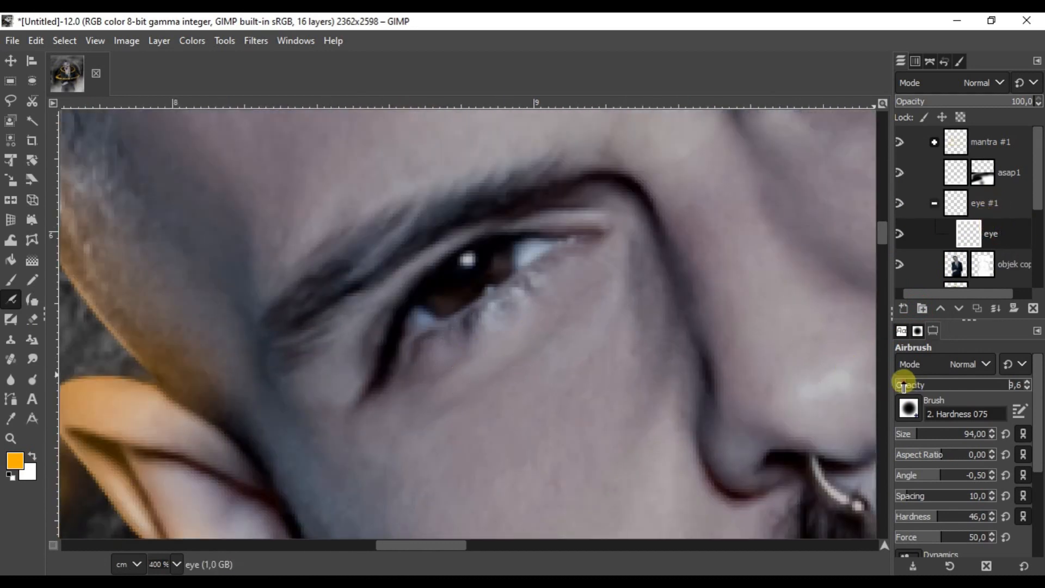
left_click_drag(903, 386, 1041, 384)
scroll(436, 271, "up", 3)
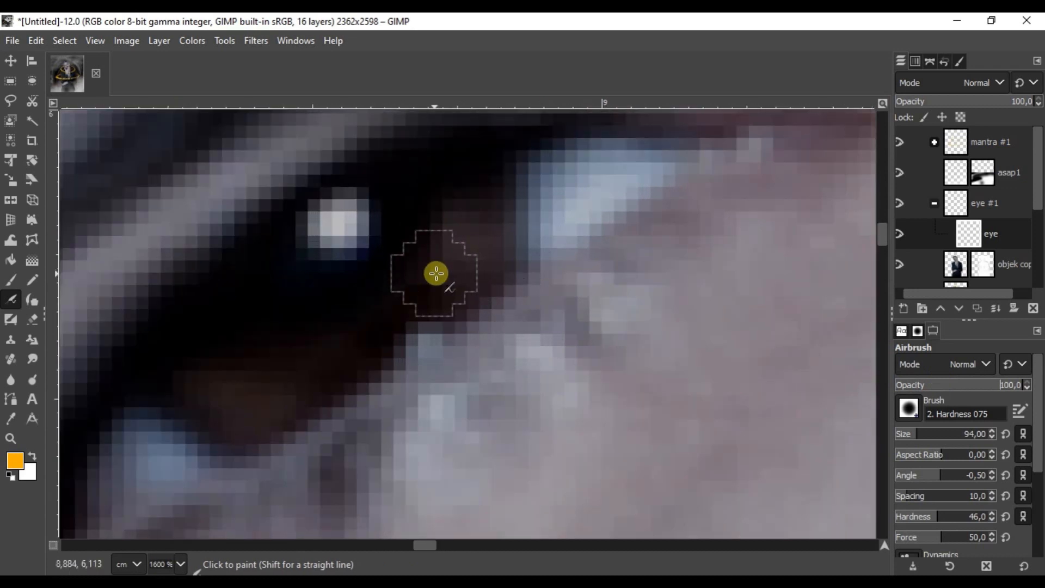
scroll(430, 272, "up", 2)
mouse_move(448, 204)
left_mouse_down()
mouse_move(404, 284)
mouse_move(334, 342)
mouse_move(223, 384)
left_mouse_up()
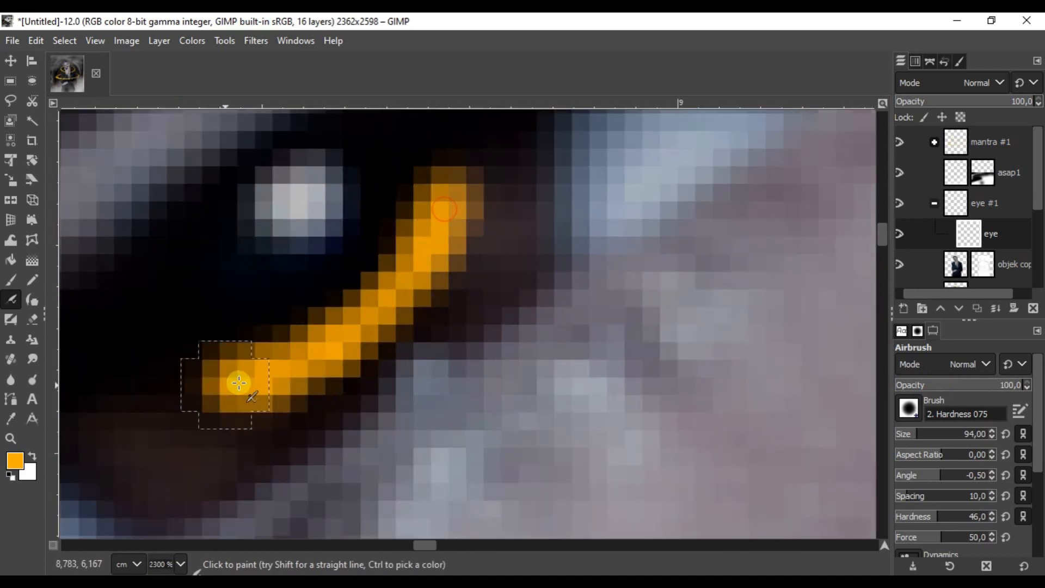
scroll(223, 383, "down", 4)
key("ctrl+z")
scroll(199, 531, "down", 2)
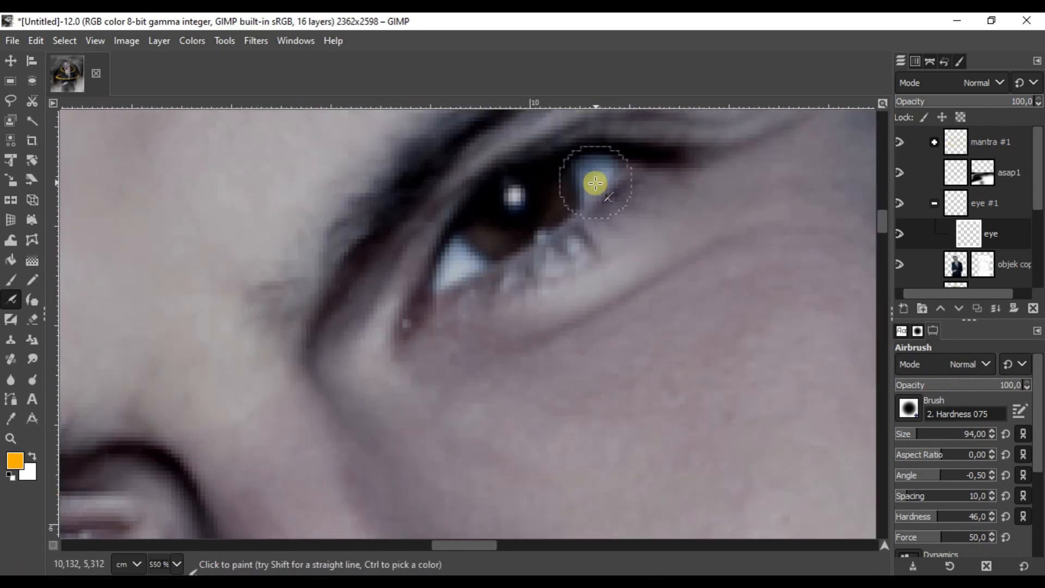
- Paint a matching orange arc across the lower iris of the man's left eye
scroll(438, 320, "up", 4)
mouse_move(672, 217)
left_mouse_down()
mouse_move(598, 303)
mouse_move(535, 336)
mouse_move(490, 331)
left_mouse_up()
scroll(490, 331, "down", 4)
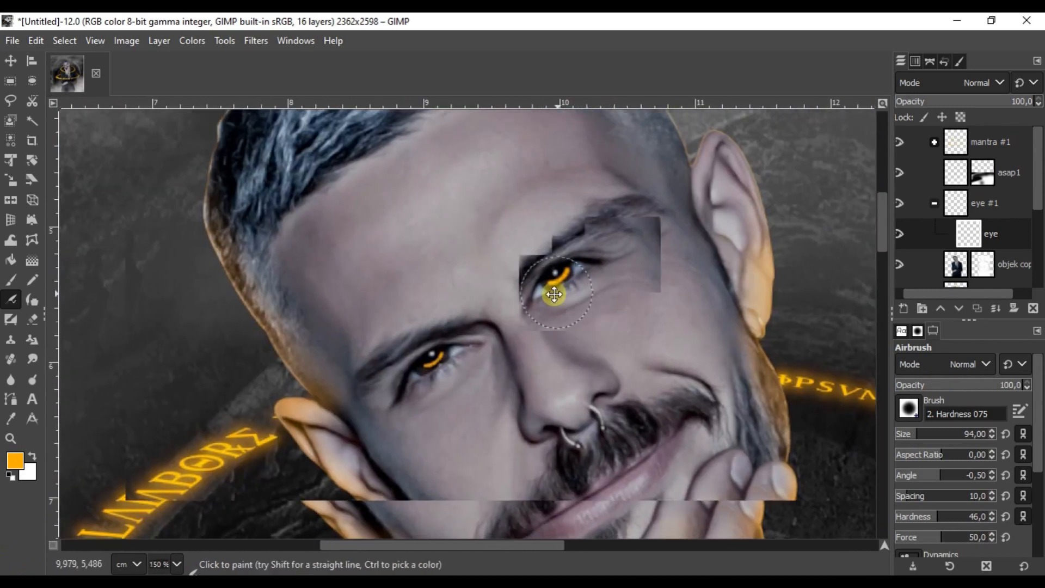
- Thicken the orange arcs in both irises with further airbrush strokes on the eye layer
scroll(597, 223, "up", 3)
scroll(598, 224, "up", 3)
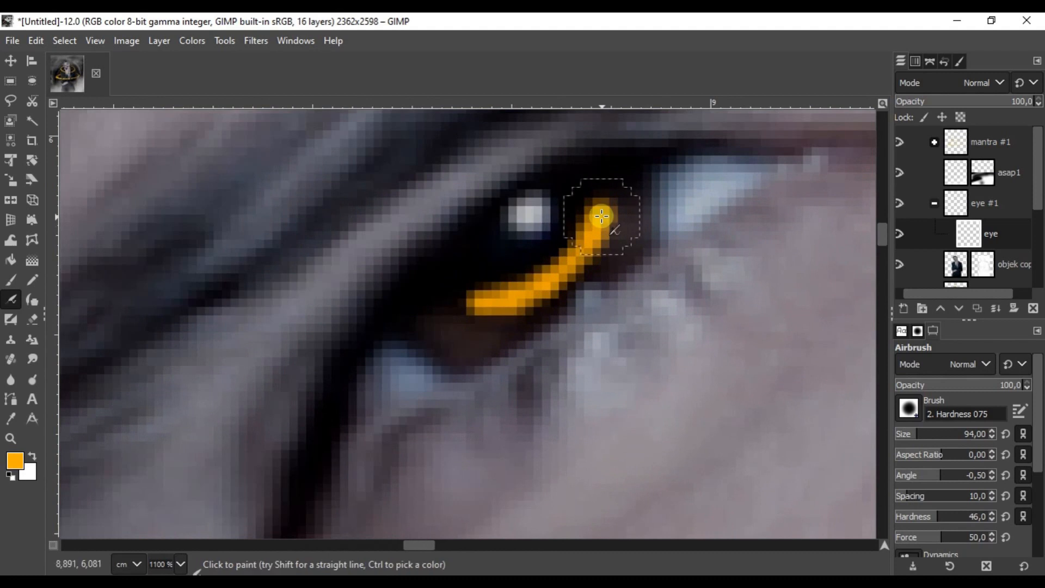
scroll(591, 236, "down", 7)
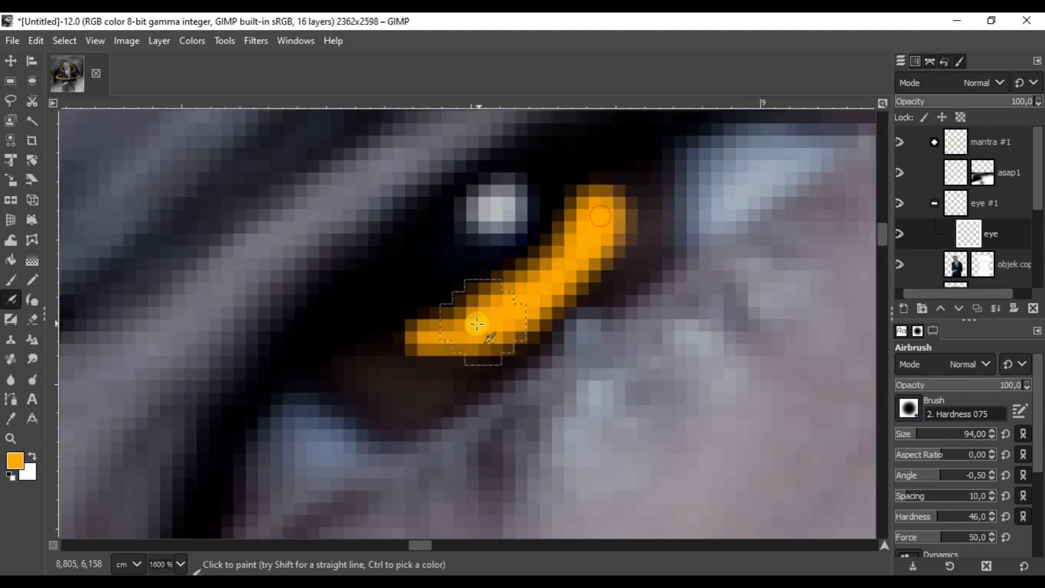
scroll(733, 296, "down", 3)
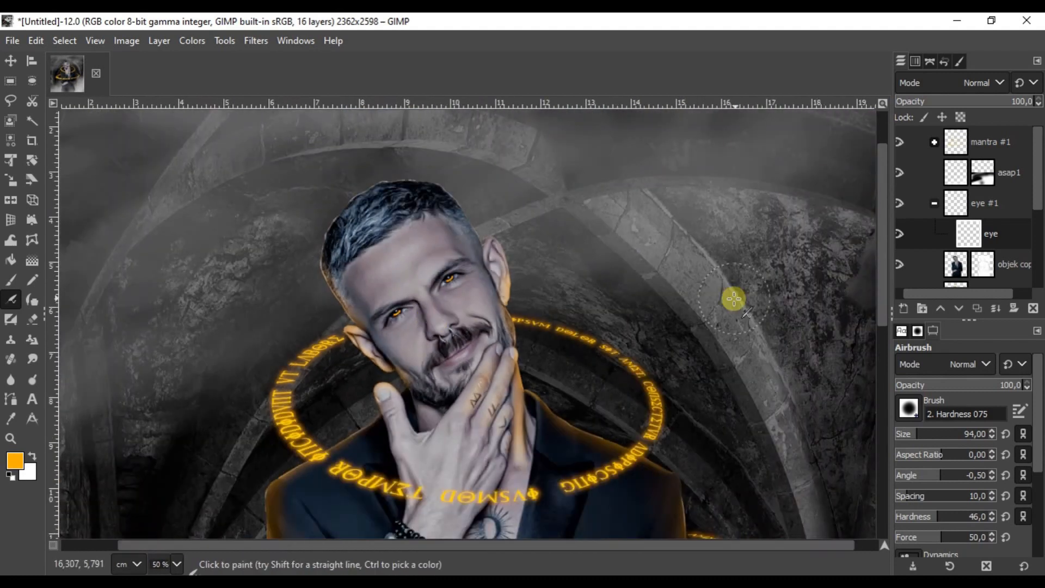
scroll(569, 287, "up", 4)
left_click_drag(571, 289, 504, 343)
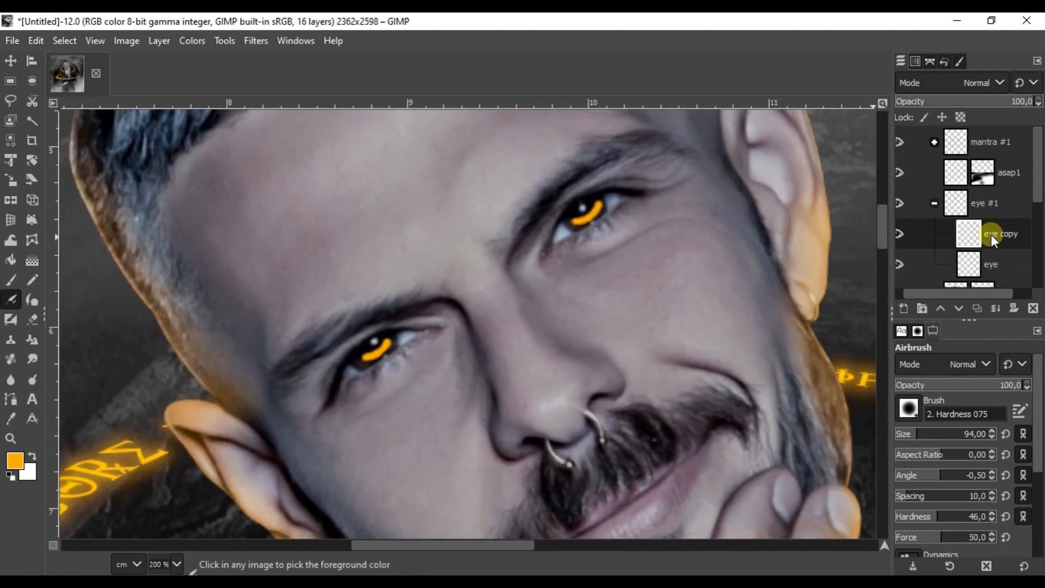
- Duplicate the eye layer and apply a Gaussian Blur of size 2.00 to the original beneath the copy
key("ctrl+shift+d")
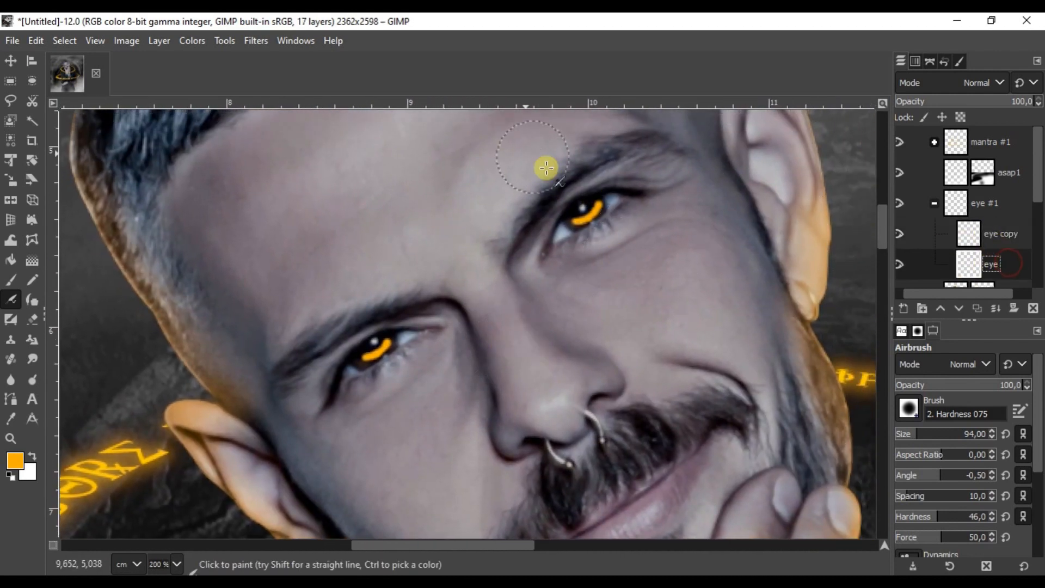
left_click(251, 41)
mouse_move(342, 154)
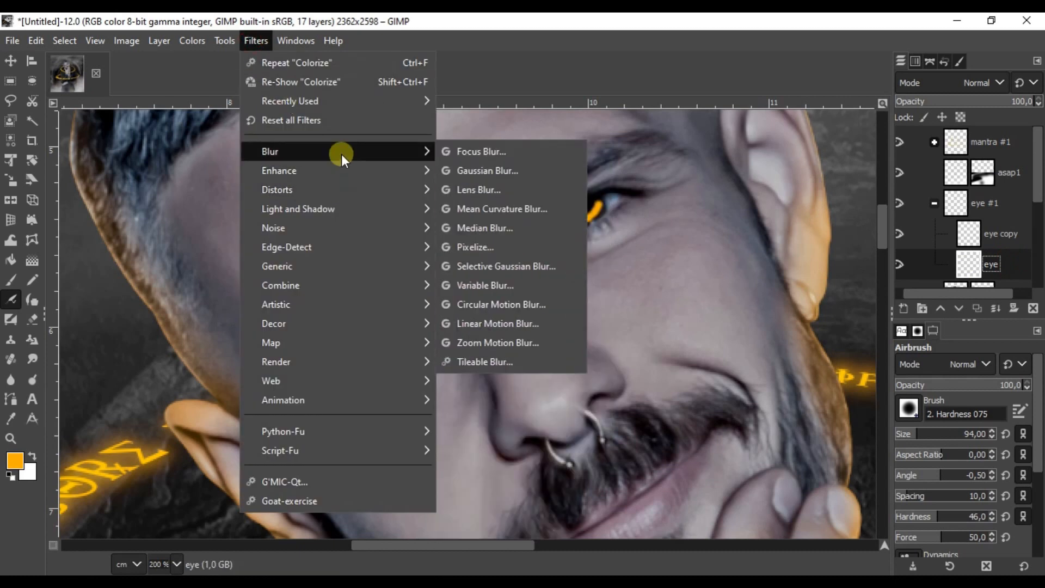
left_click(466, 170)
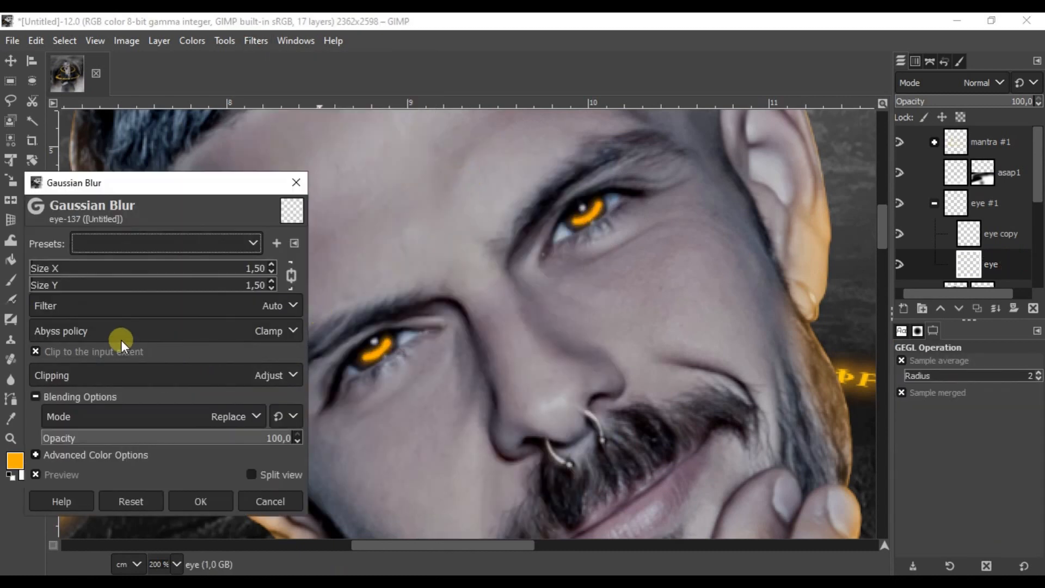
left_click(259, 268)
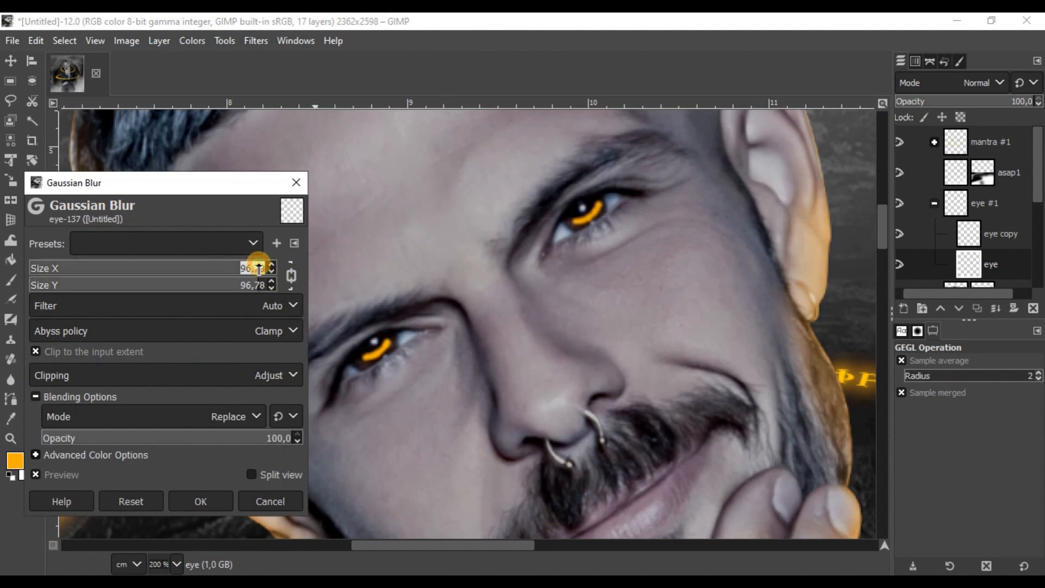
type("2")
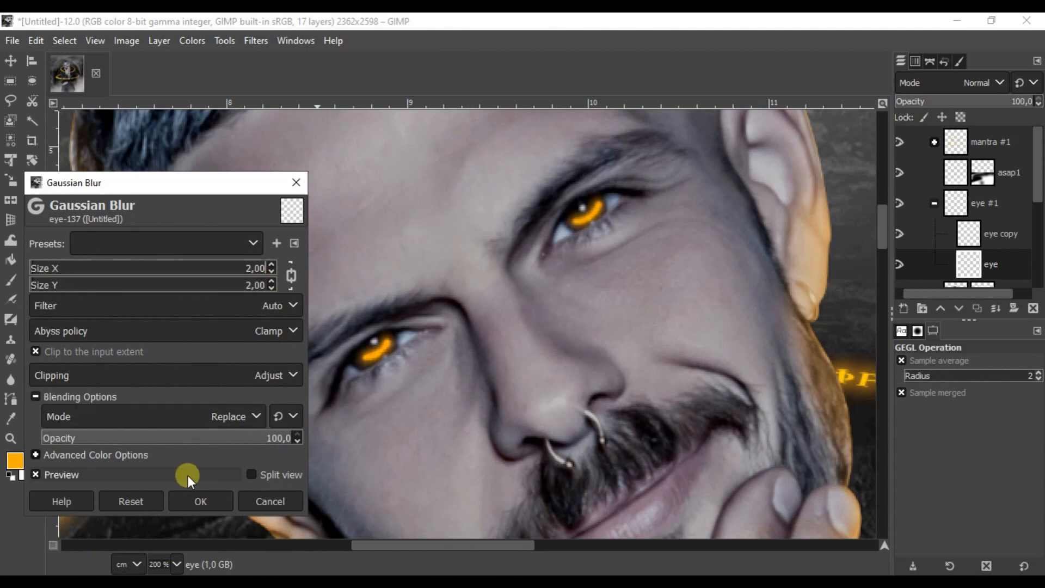
left_click(200, 498)
- Duplicate the eye copy layer inside the eye #1 group
scroll(497, 275, "down", 3)
scroll(626, 276, "down", 2)
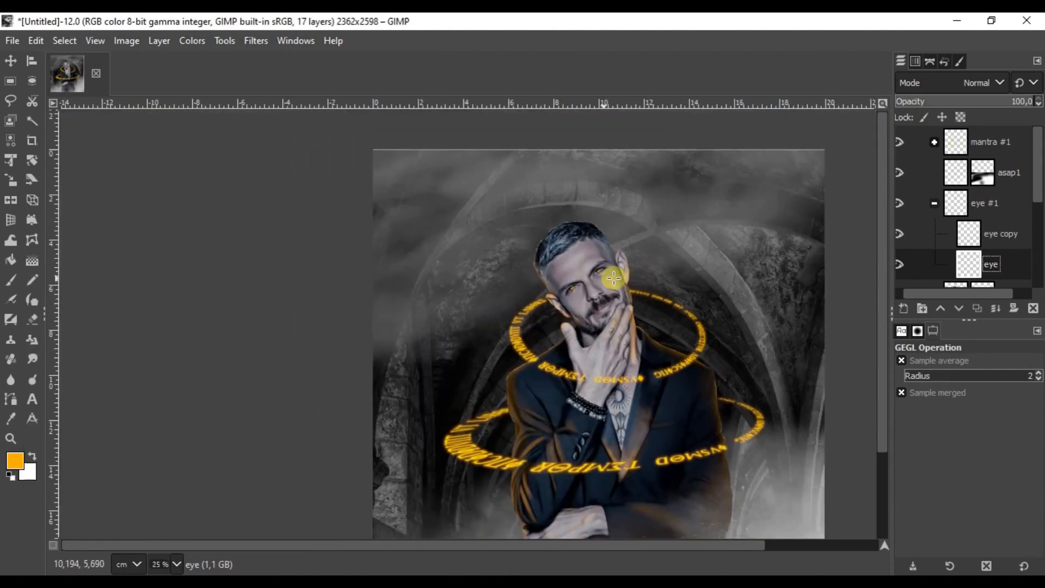
scroll(582, 266, "up", 2)
scroll(583, 266, "up", 2)
scroll(554, 327, "up", 2)
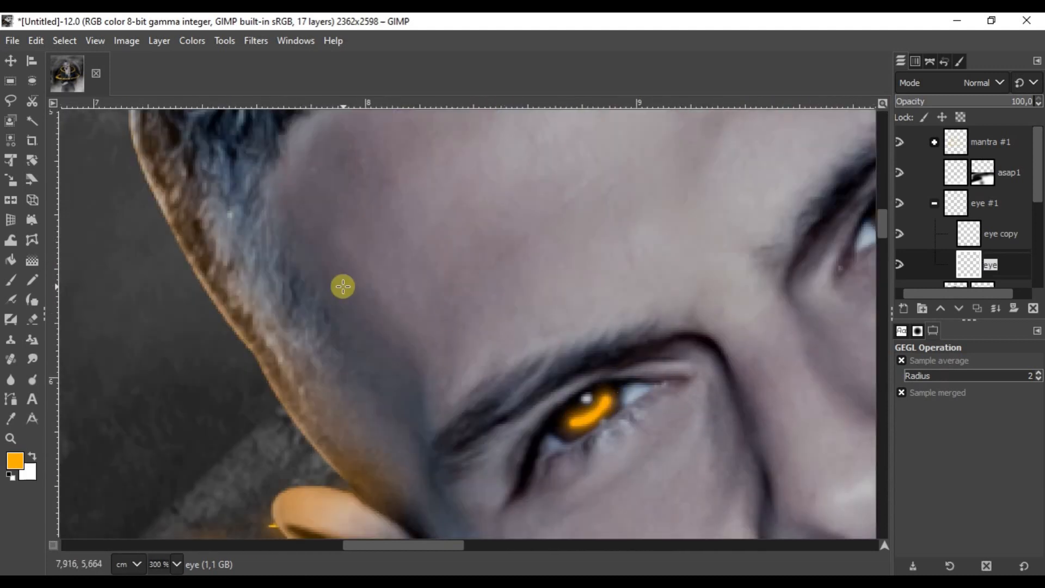
left_click_drag(452, 544, 474, 543)
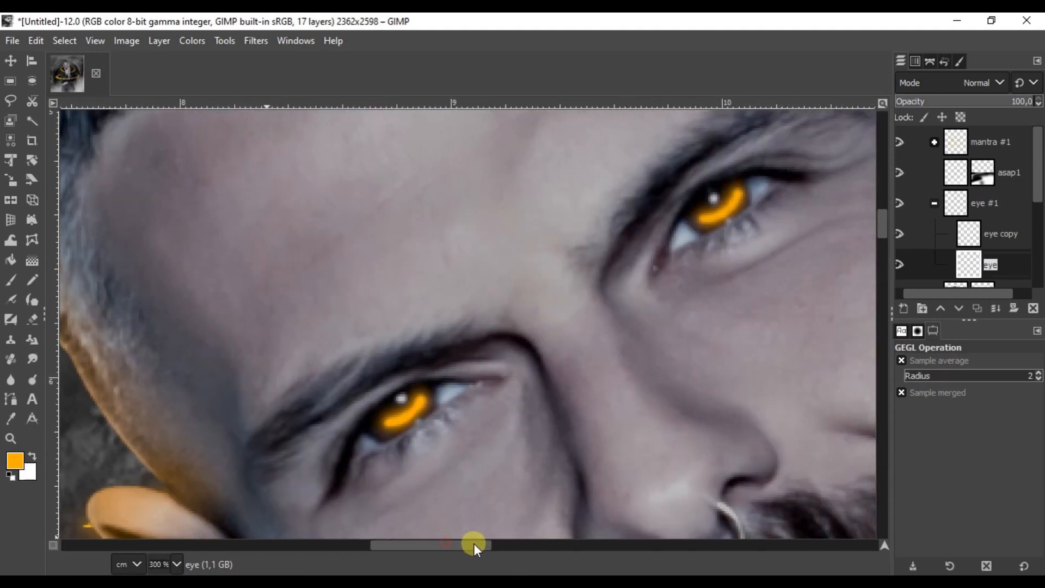
left_click(1004, 233)
key("ctrl+shift+d")
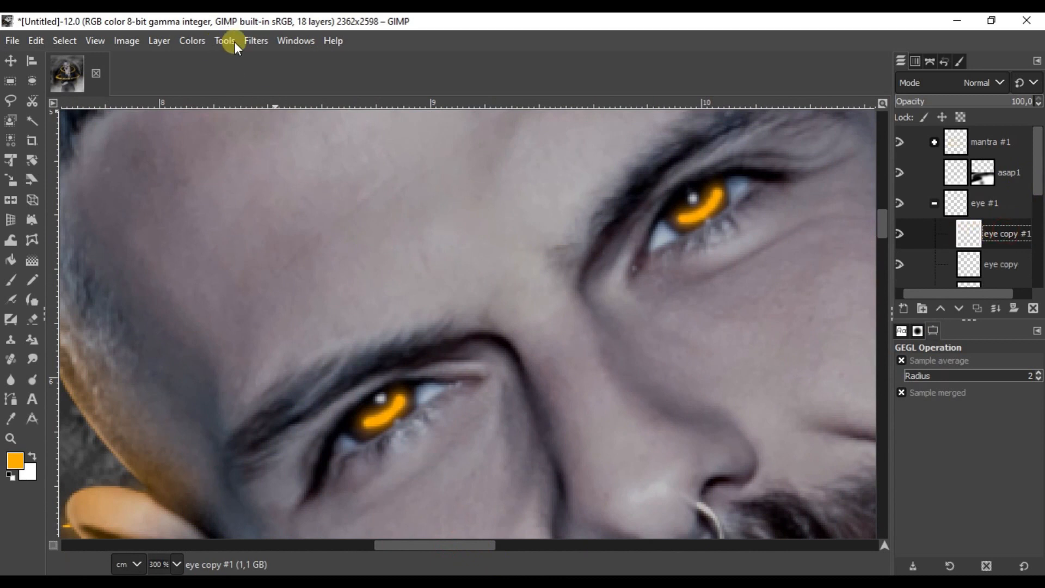
- Apply a Gaussian Blur of size 1.00 to the newest eye copy and set its blending mode to Screen
left_click(255, 43)
mouse_move(403, 152)
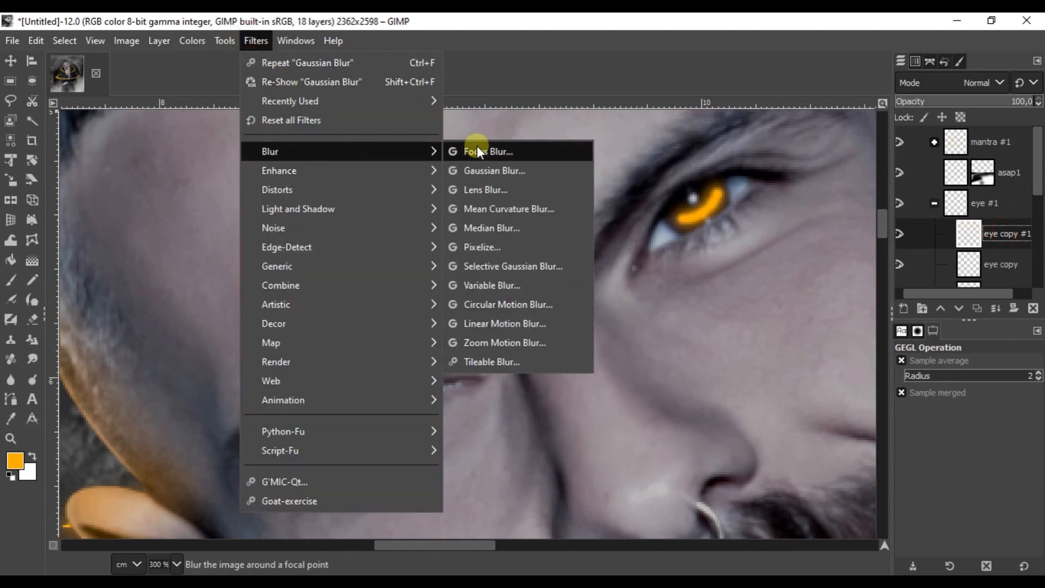
left_click(505, 171)
left_click(253, 267)
left_click(254, 268)
type("1")
key("Return")
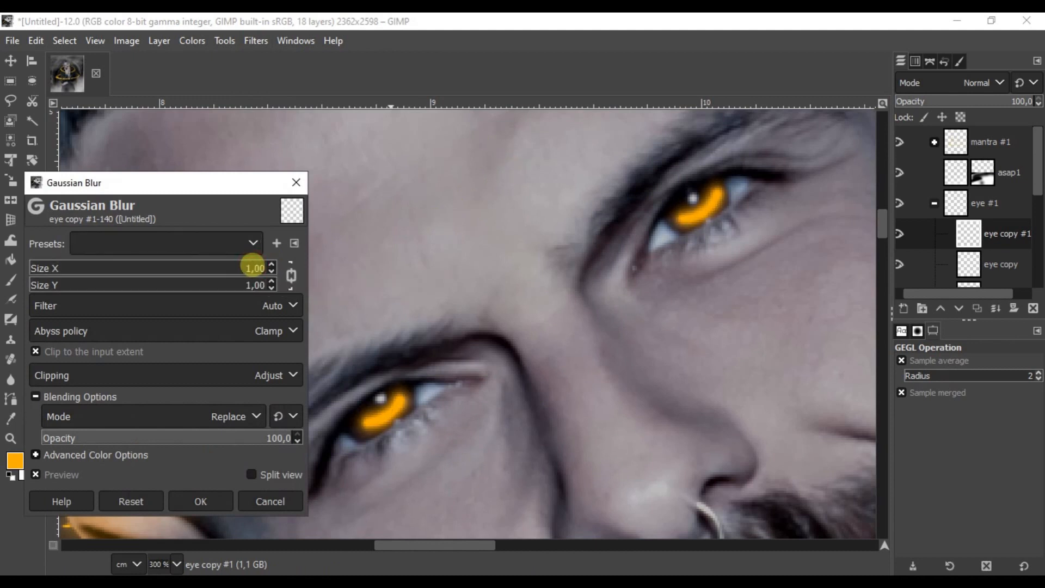
left_click(201, 500)
left_click(976, 82)
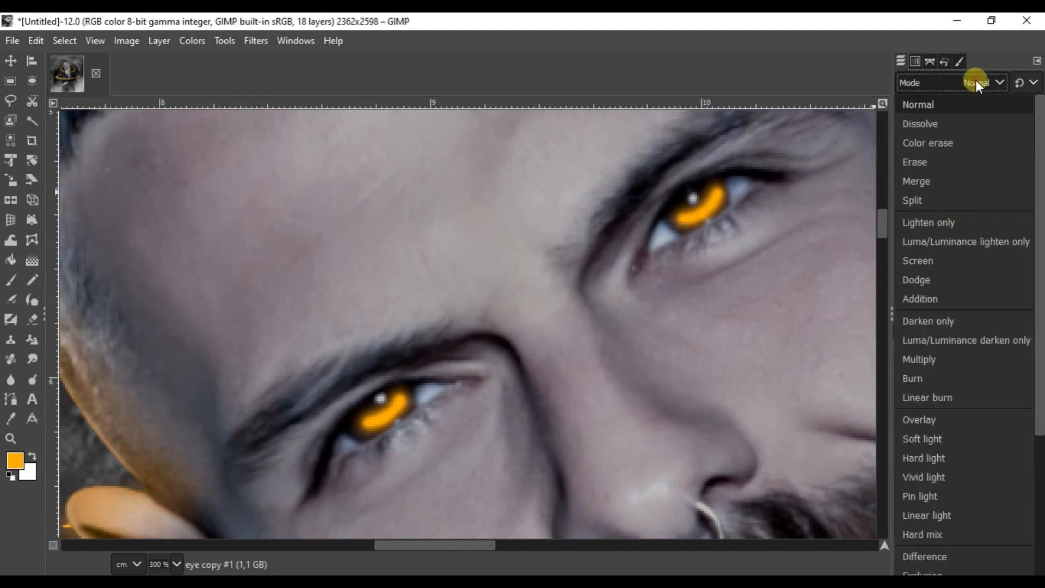
left_click(937, 263)
- Examine the glowing eyes up close and against the whole composition
scroll(483, 348, "down", 4)
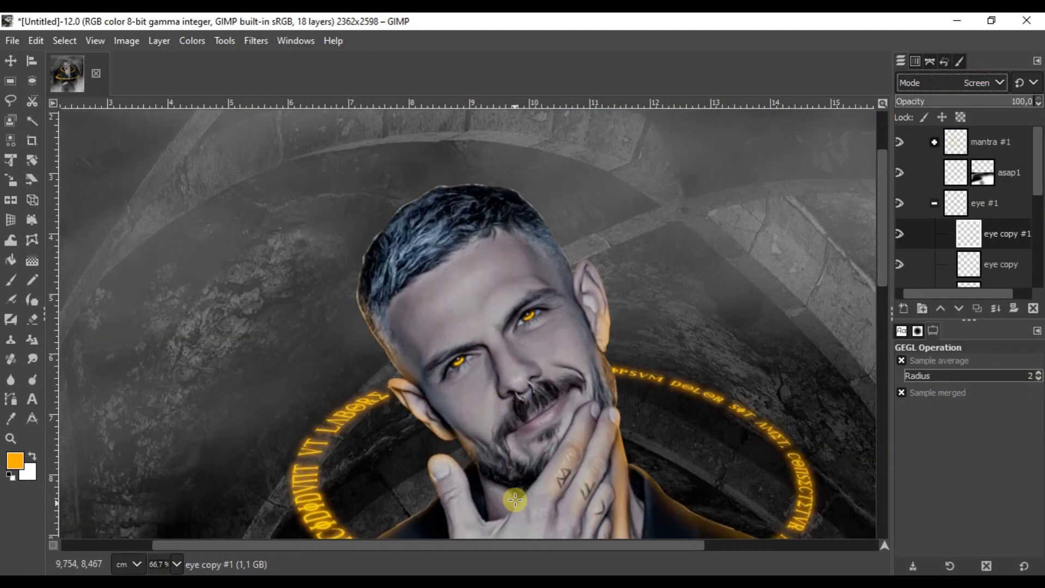
left_click_drag(497, 547, 537, 543)
scroll(426, 350, "down", 2)
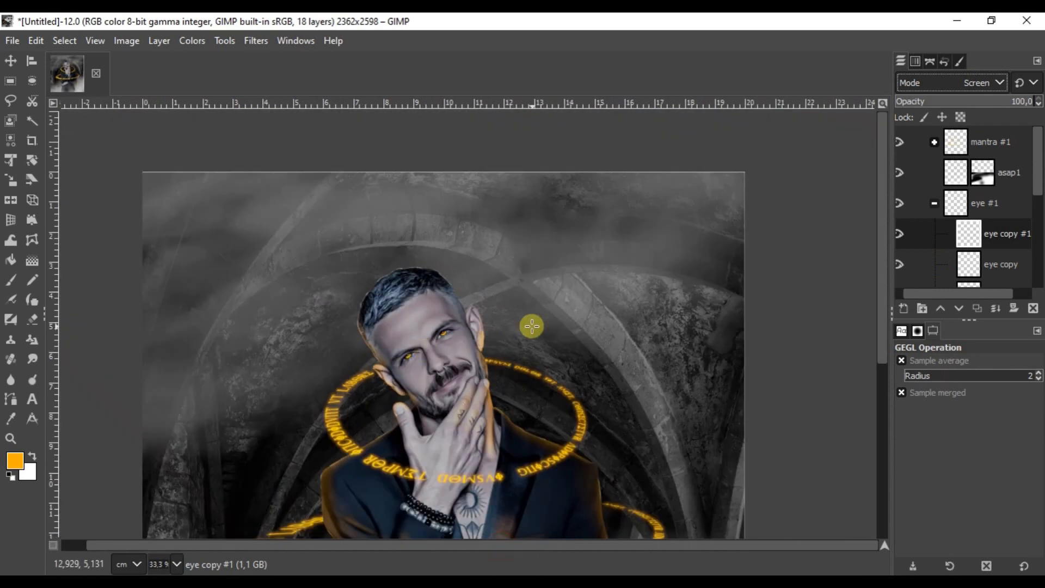
scroll(532, 326, "down", 5)
scroll(532, 326, "up", 5)
scroll(523, 319, "down", 5)
scroll(520, 318, "down", 1)
scroll(520, 317, "down", 2)
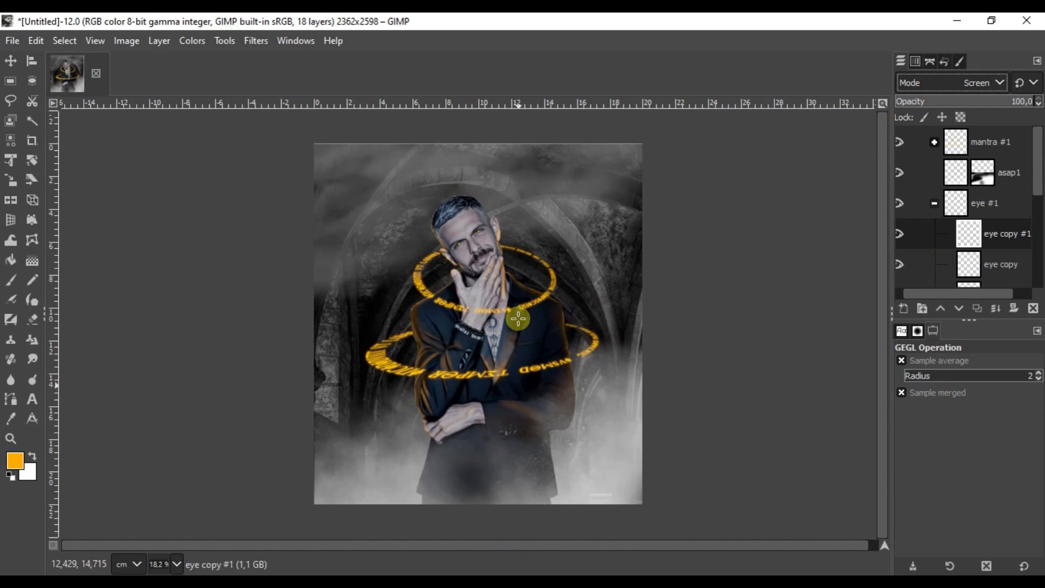
scroll(518, 319, "down", 1)
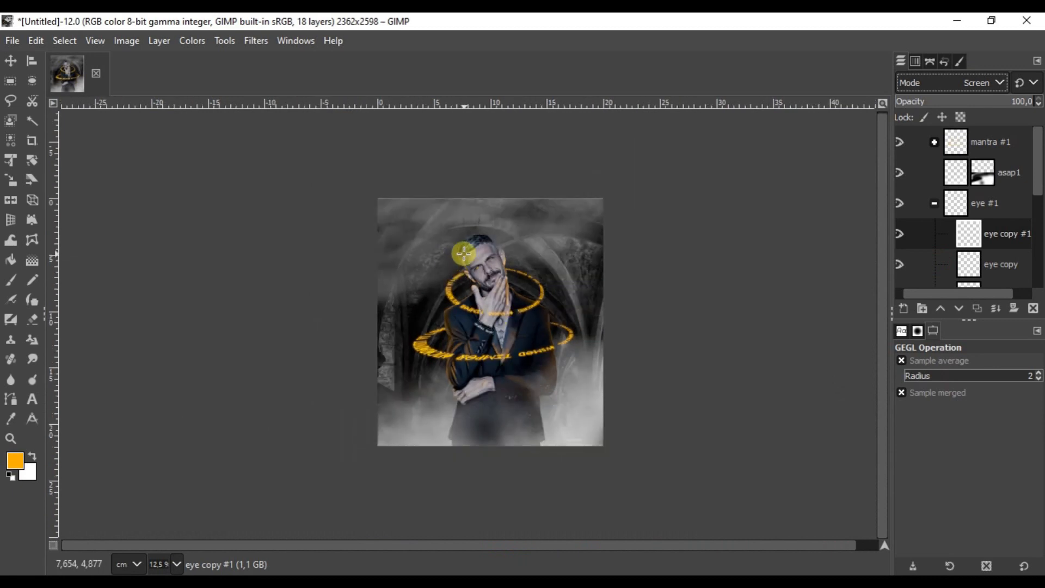
scroll(482, 238, "up", 2)
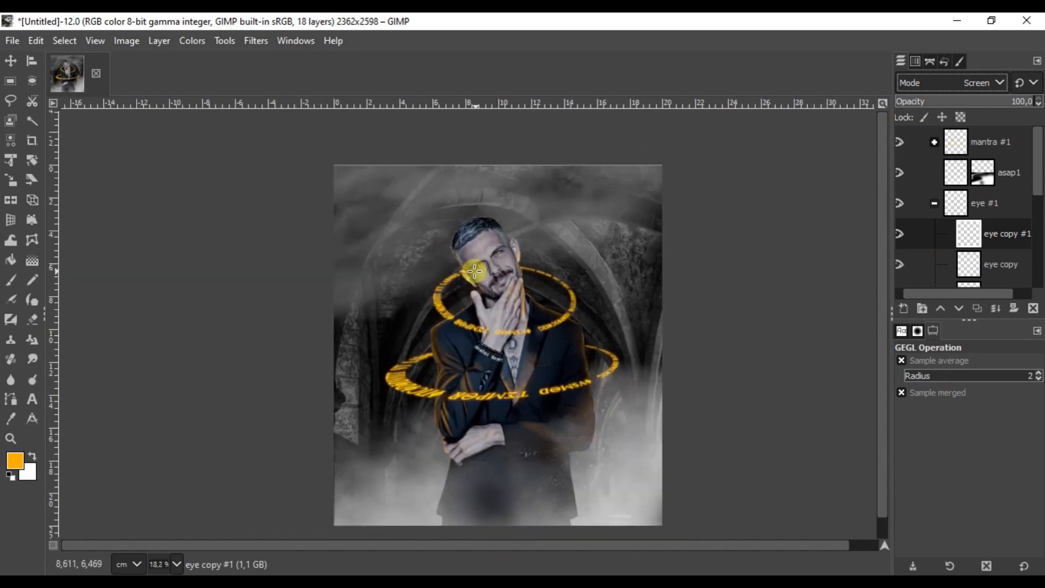
- Collapse the eye #1 group, select the objek copy layer and widen the layers panel to show full layer names
left_click(989, 204)
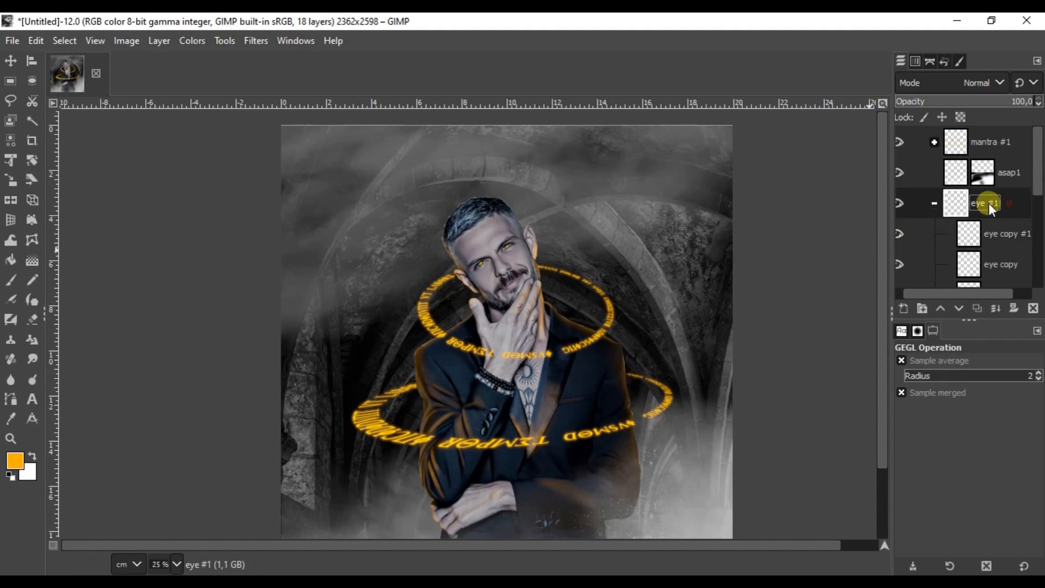
left_click(934, 202)
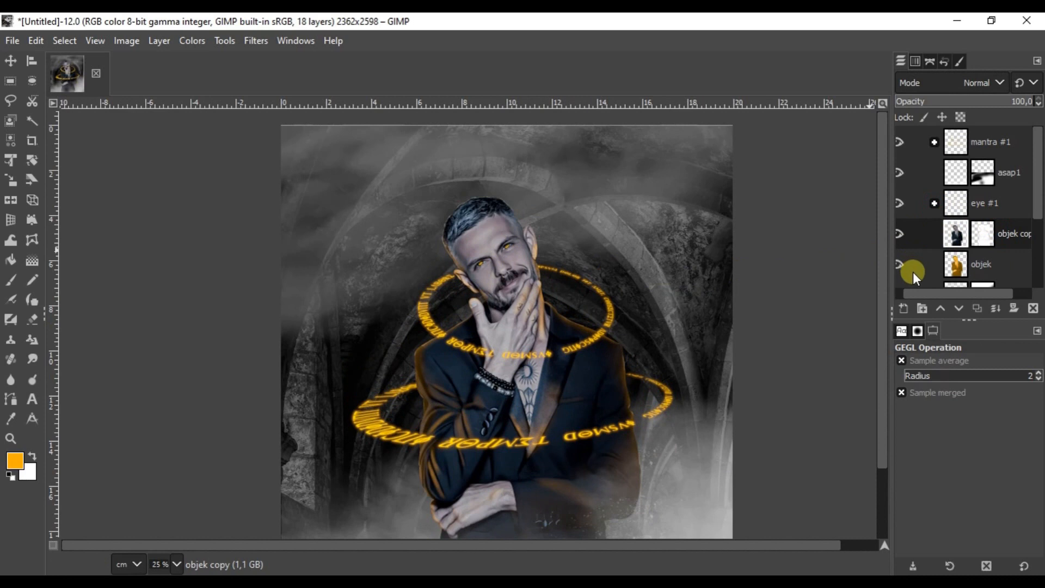
left_click_drag(889, 275, 861, 275)
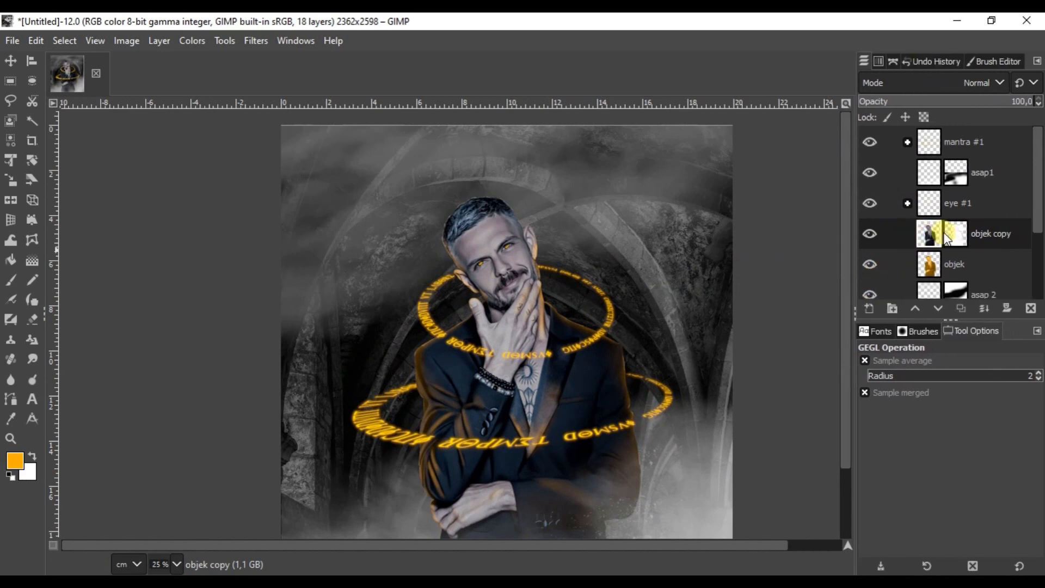
key("shift+ctrl+d")
left_click(957, 238)
key("ctrl+z")
left_click(870, 235, "shift")
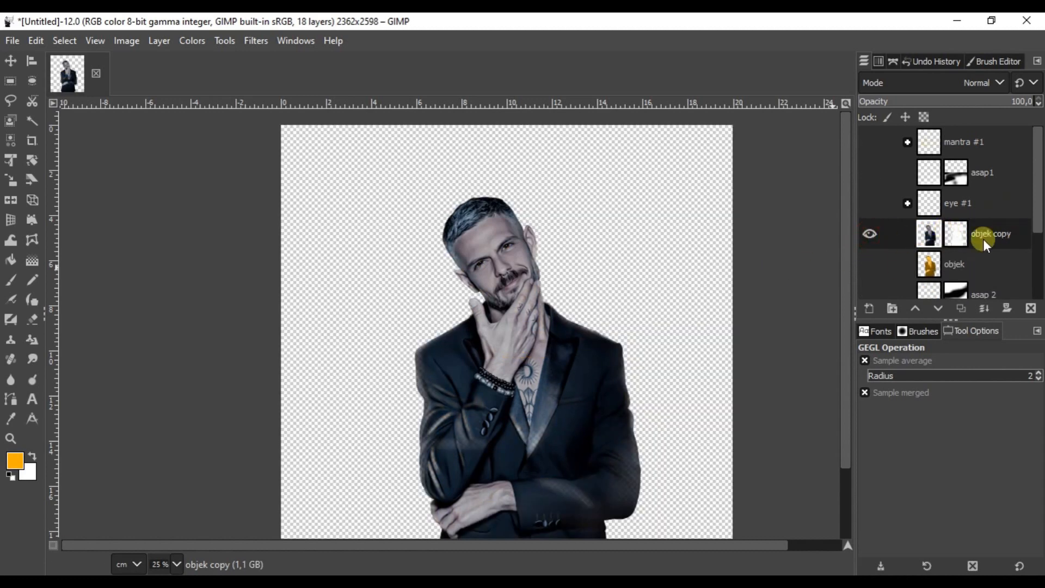
right_click(947, 237)
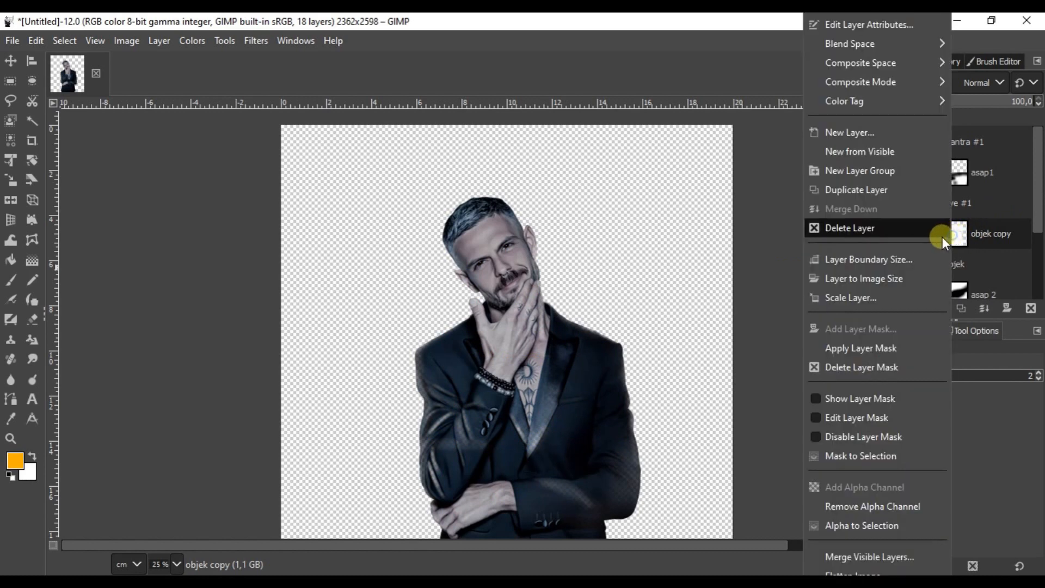
left_click(870, 558)
left_click(873, 558)
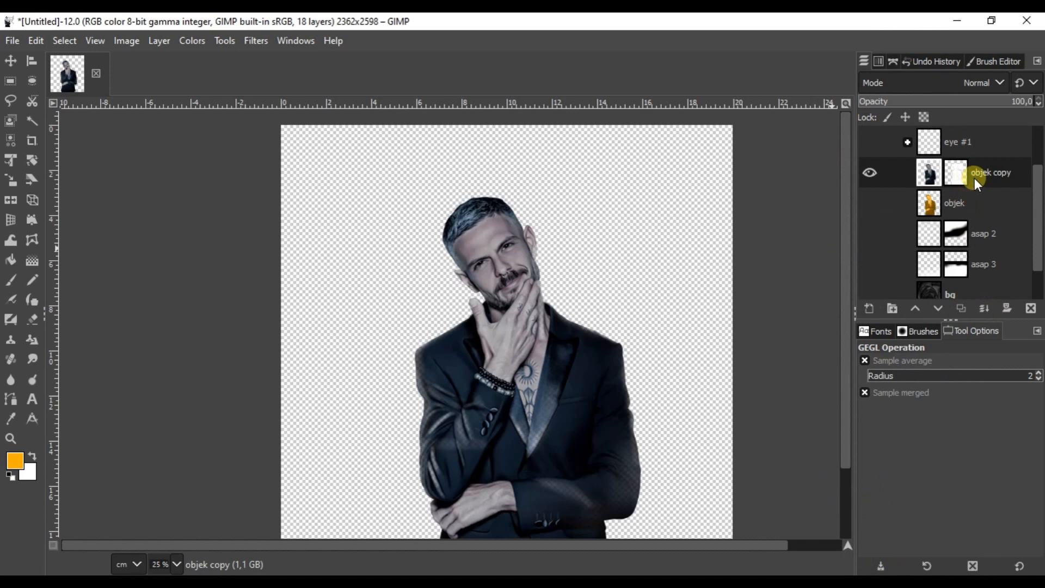
- Duplicate the objek copy layer and bake the original's mask into it by merging visible layers with only the original shown
key("shift+ctrl+d")
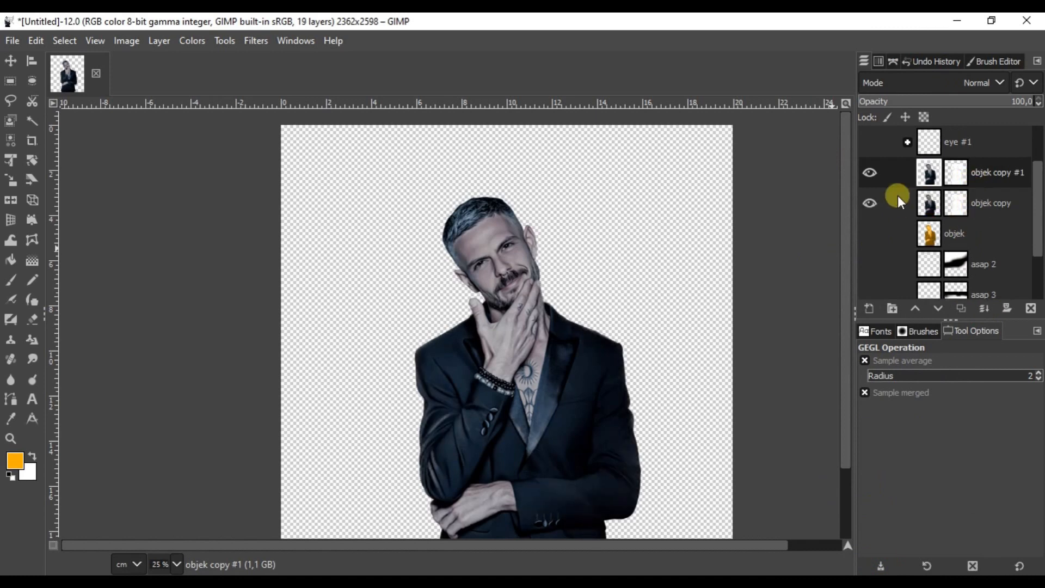
left_click(871, 202, "shift")
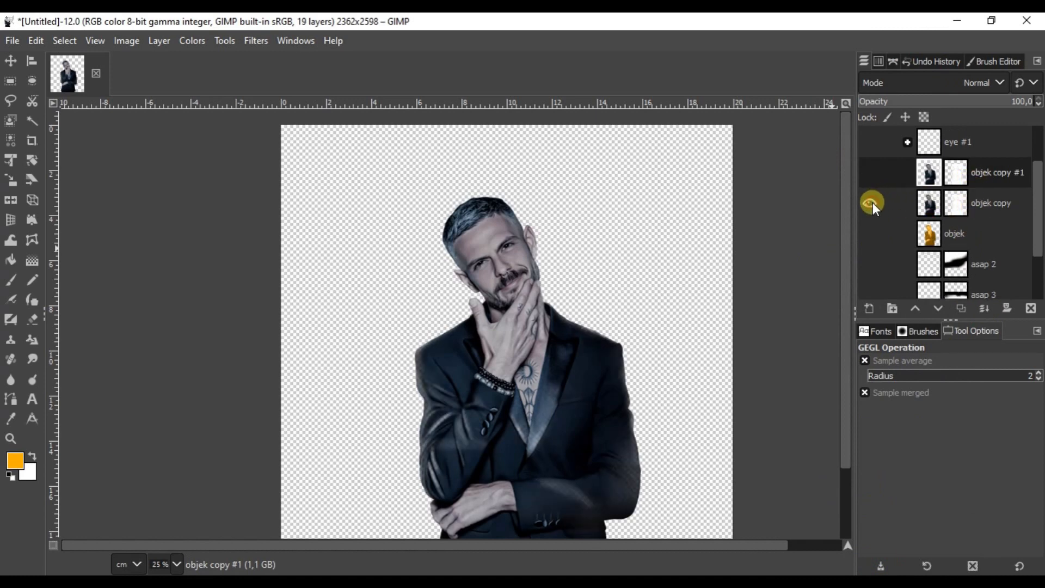
right_click(987, 198)
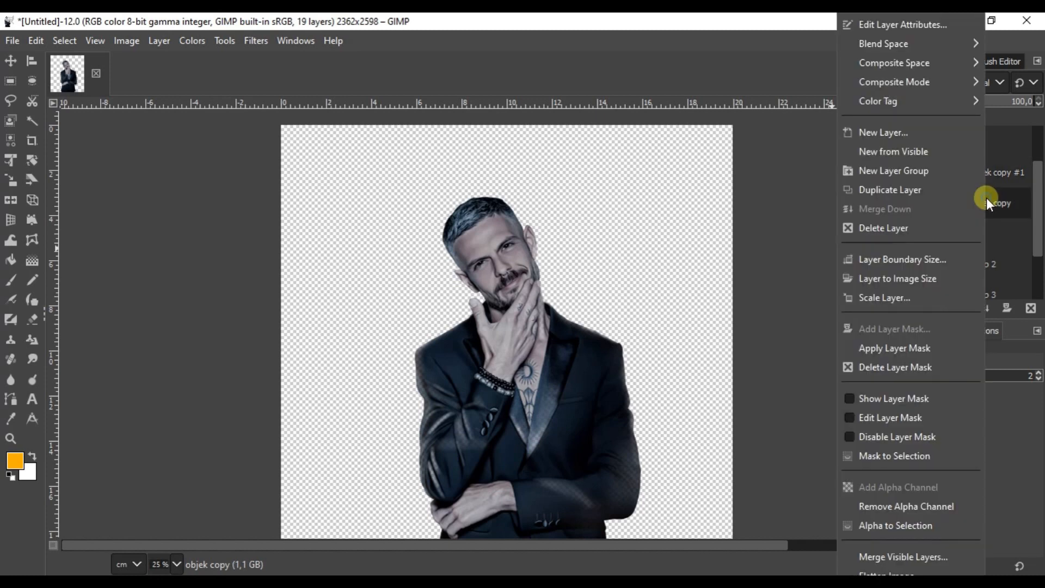
left_click(904, 558)
left_click(903, 552)
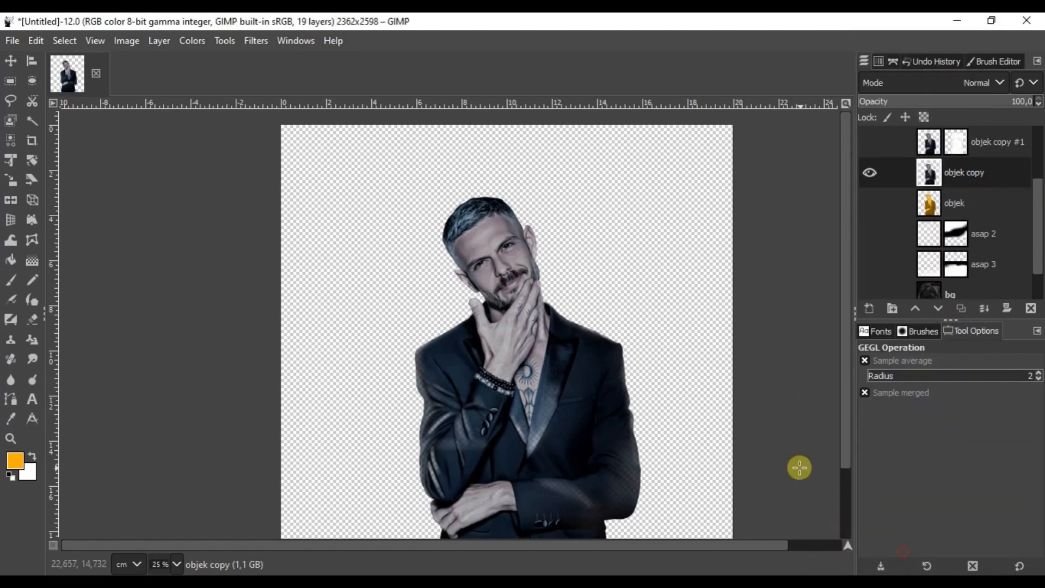
- Restore the visibility of all layers and hide only objek copy #1 above the baked copy
scroll(880, 162, "up", 1)
left_click(870, 170)
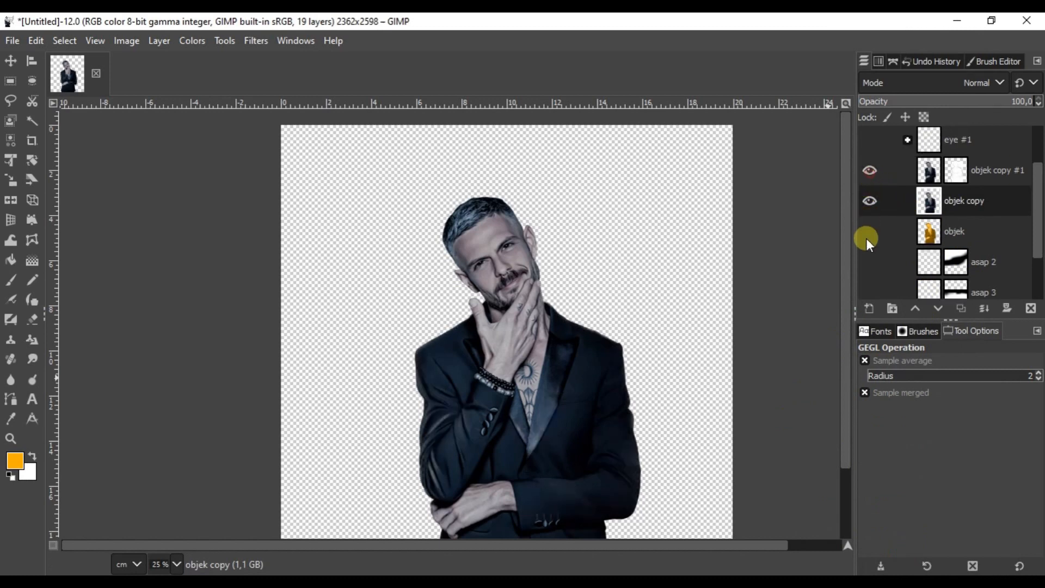
left_click(870, 201, "shift")
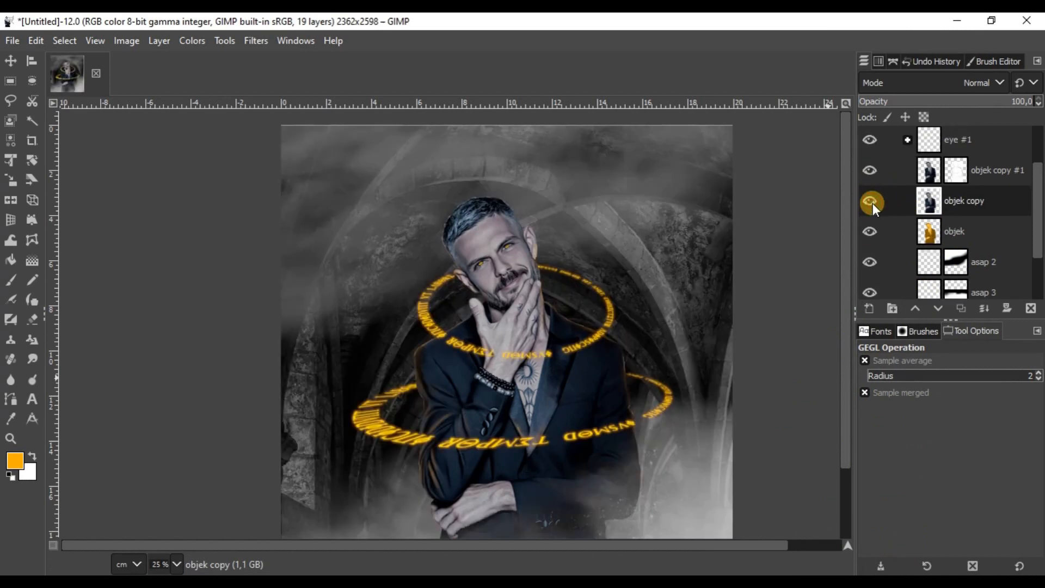
left_click(870, 171)
left_click(869, 170)
left_click(867, 171)
left_click(867, 171)
left_click(868, 171)
- Darken the objek copy layer with Curves, pulling the Value curve down at input 178 to output 67
left_click(997, 205)
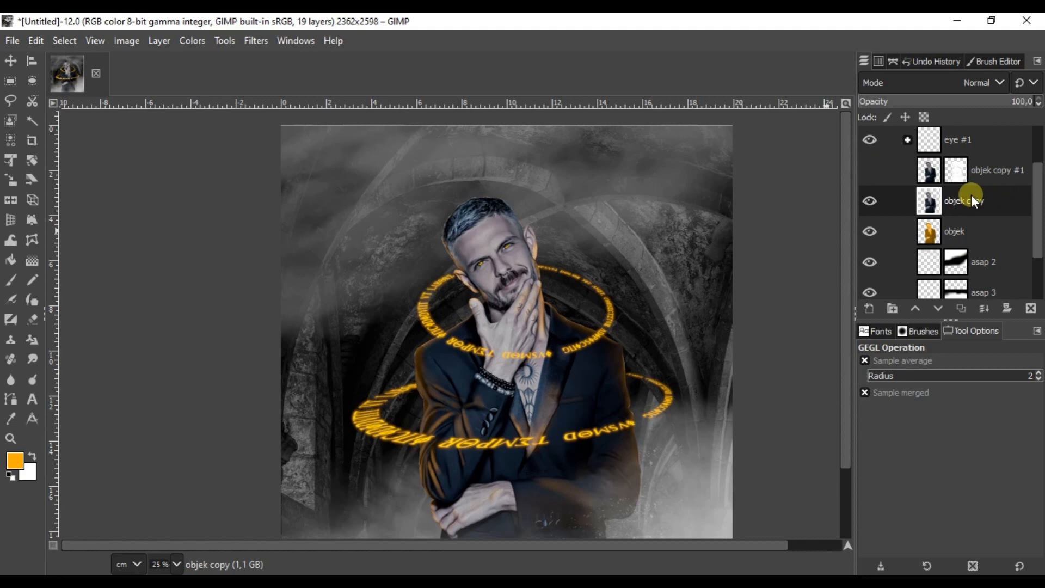
key("alt+c")
key("c")
left_click_drag(785, 272, 834, 320)
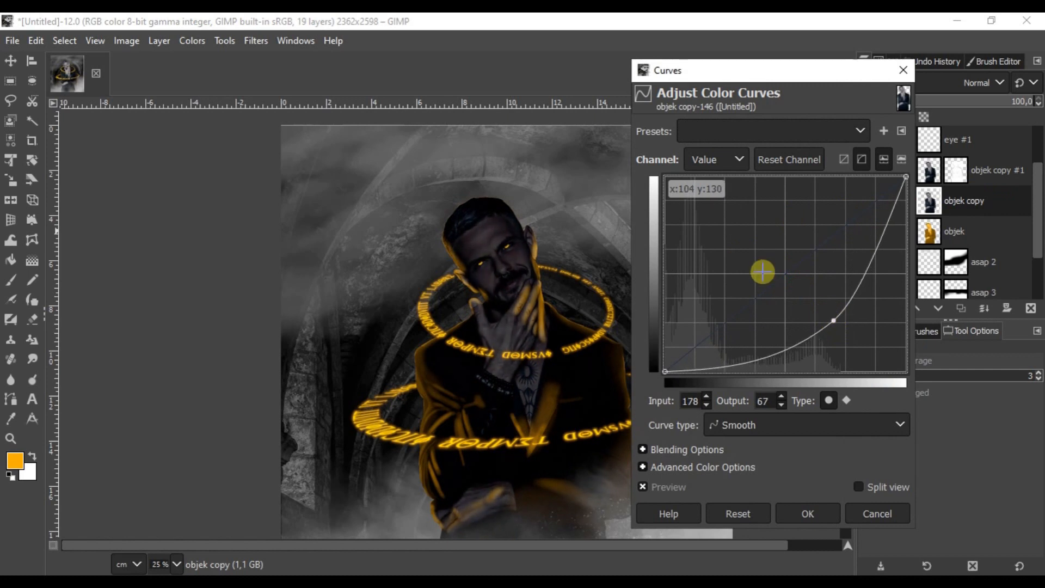
left_click(796, 507)
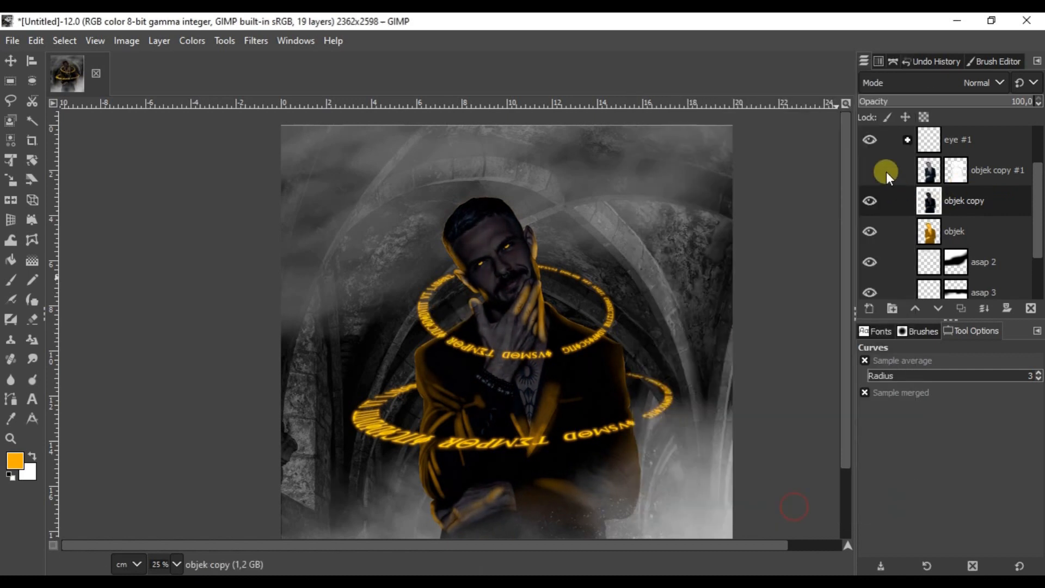
- Show the objek copy #1 layer and target its mask for painting with the Airbrush tool
left_click(871, 169)
left_click(905, 173)
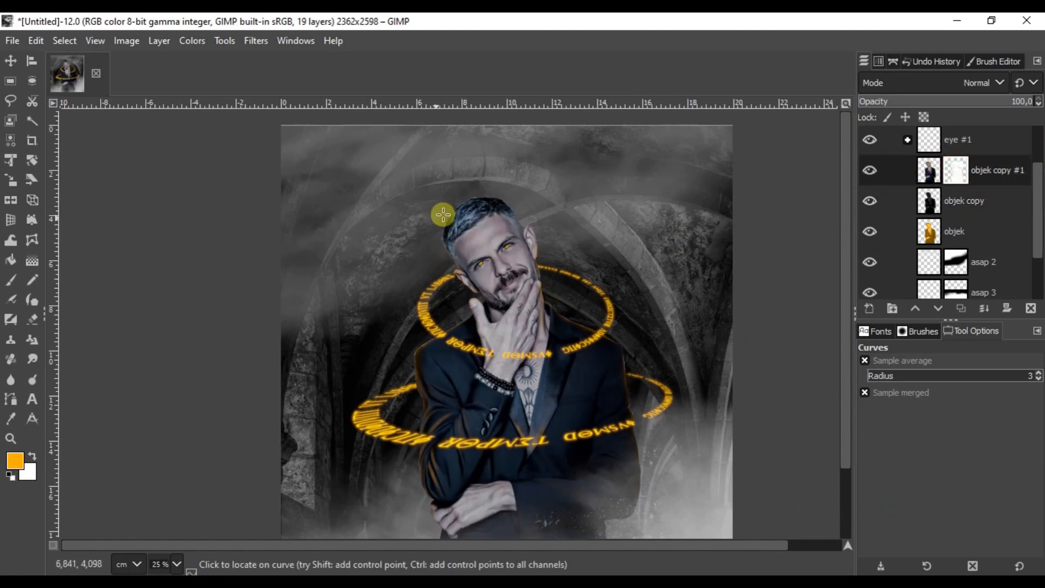
left_click(11, 298)
scroll(497, 238, "up", 3, "ctrl")
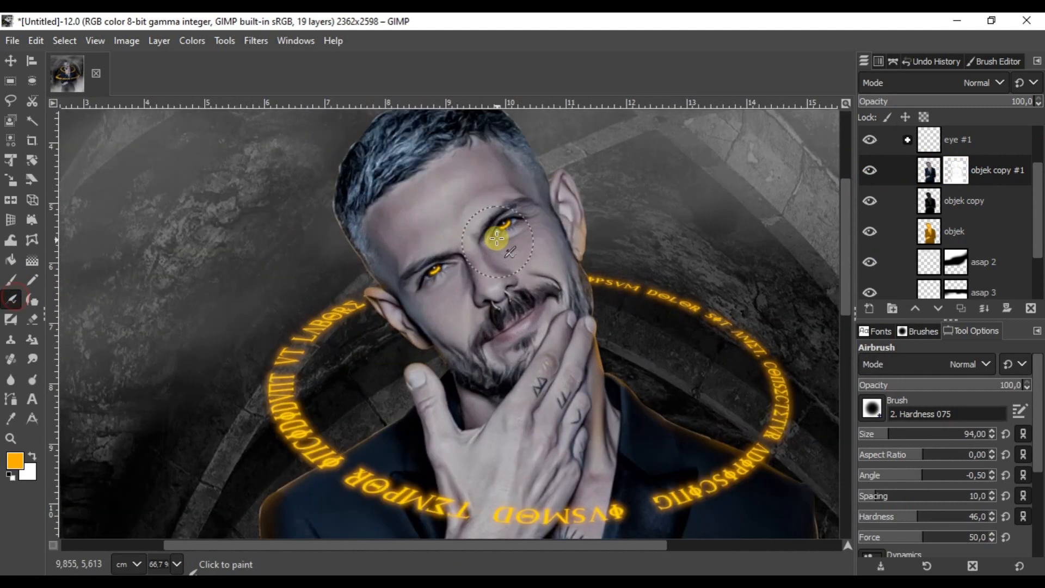
scroll(497, 238, "up", 4, "ctrl")
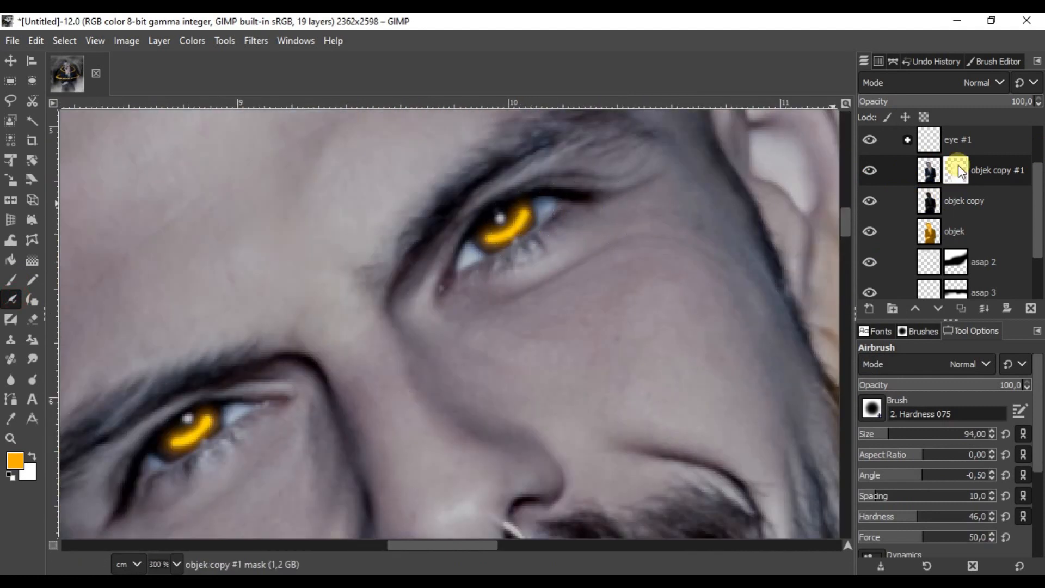
- Set the airbrush opacity to 60.9 and the foreground color to black for painting on the objek copy #1 mask
left_click_drag(941, 385, 920, 385)
scroll(567, 231, "up", 2)
scroll(566, 308, "up", 1)
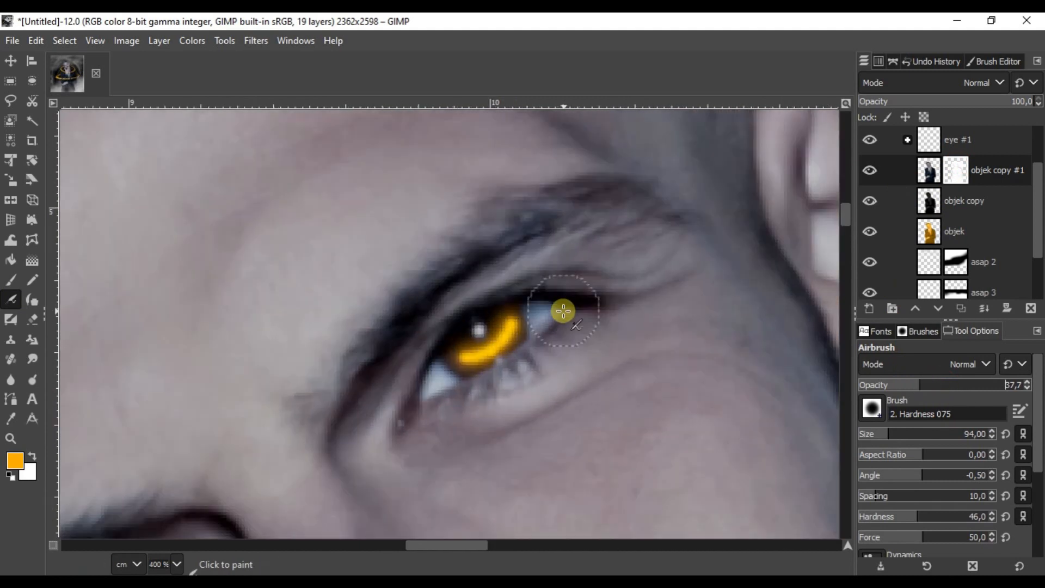
scroll(580, 314, "down", 1, "ctrl")
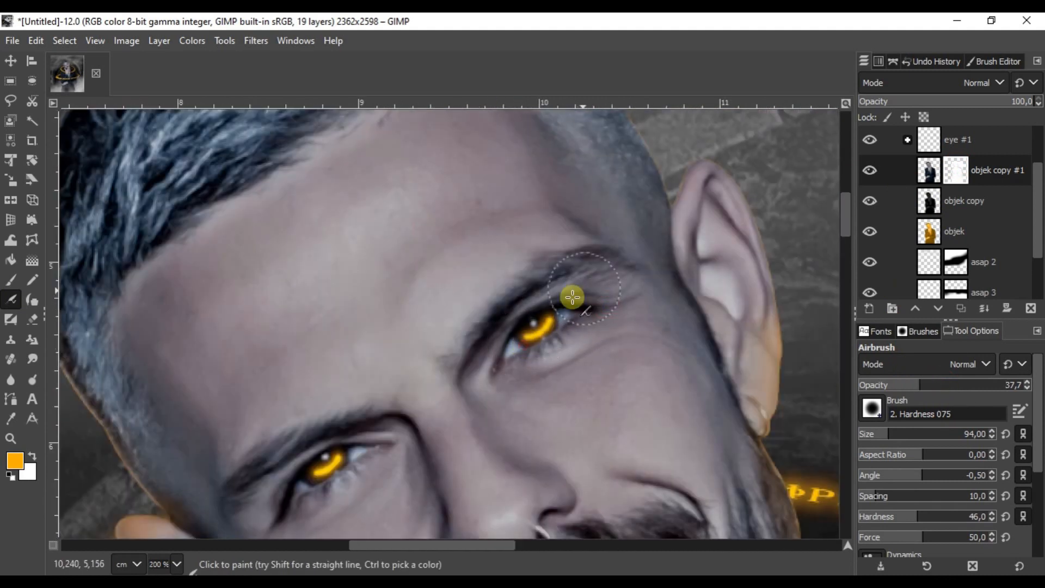
scroll(545, 354, "up", 1, "ctrl")
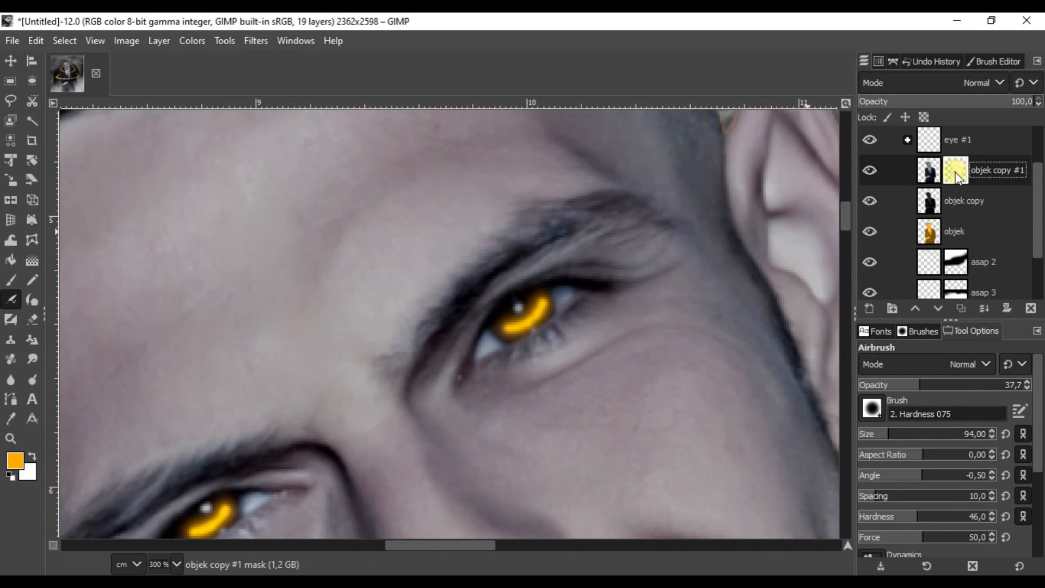
left_click_drag(926, 385, 959, 385)
left_click(16, 460)
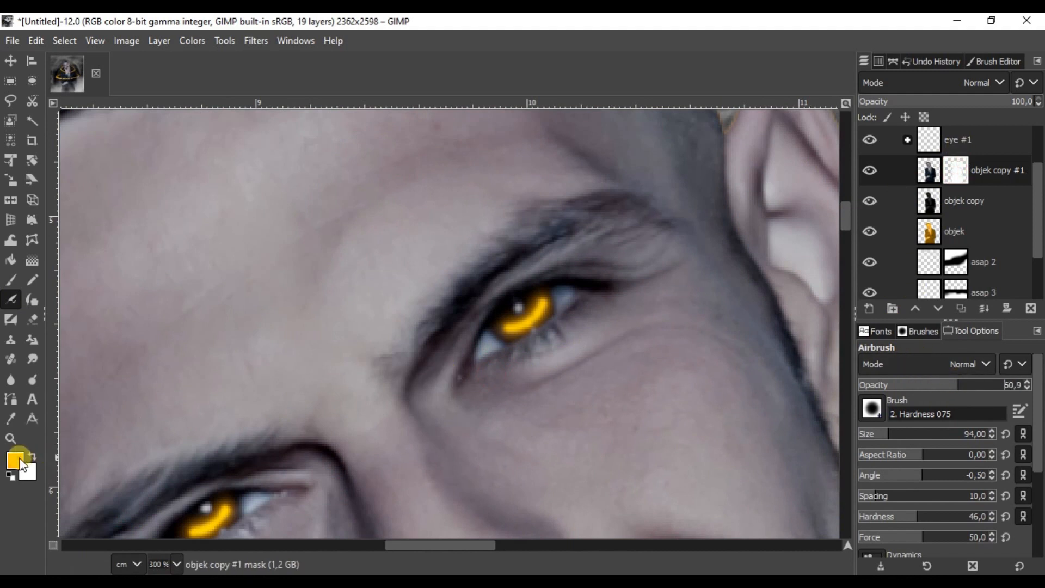
left_click(757, 338)
left_click(788, 403)
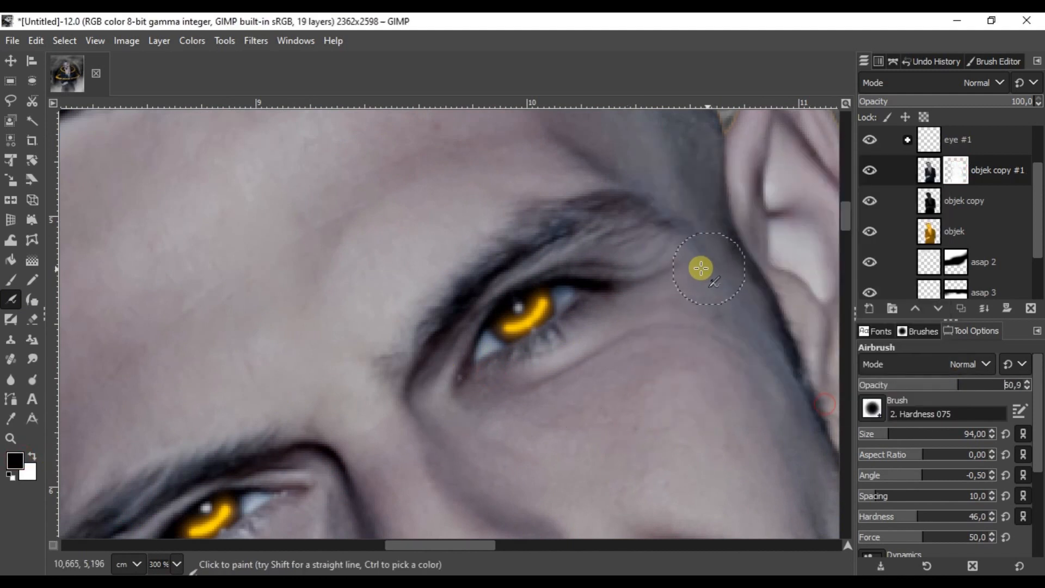
- Airbrush black on the objek copy #1 mask around the eye nearer the fully visible ear to deepen its socket
scroll(464, 358, "down", 2, "ctrl")
mouse_move(639, 297)
left_mouse_down()
mouse_move(499, 361)
mouse_move(619, 291)
mouse_move(504, 365)
mouse_move(471, 366)
mouse_move(642, 251)
mouse_move(490, 361)
mouse_move(489, 345)
mouse_move(601, 237)
mouse_move(514, 294)
left_mouse_up()
scroll(504, 361, "up", 2, "ctrl")
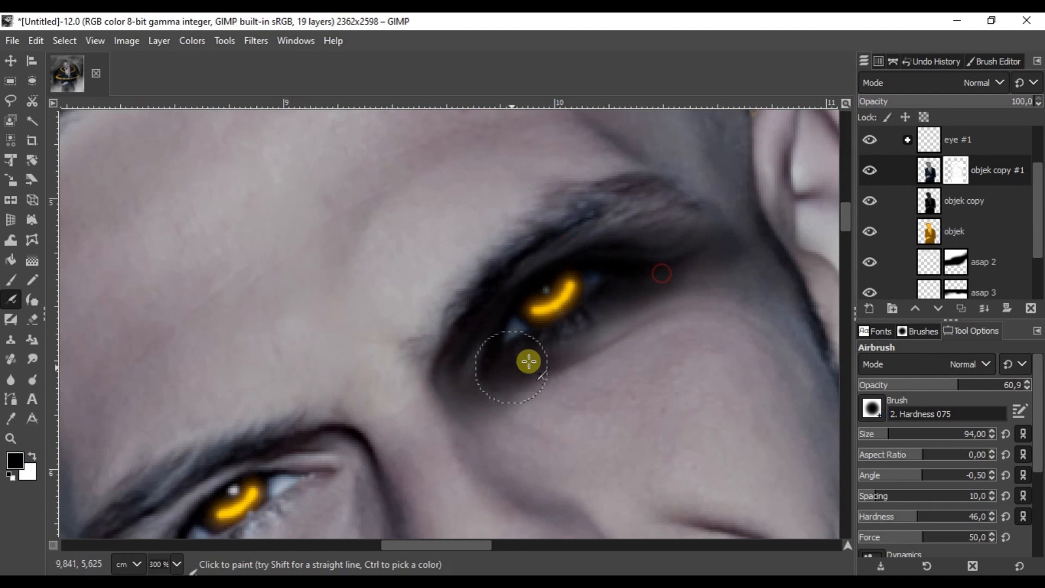
scroll(491, 347, "down", 2, "ctrl")
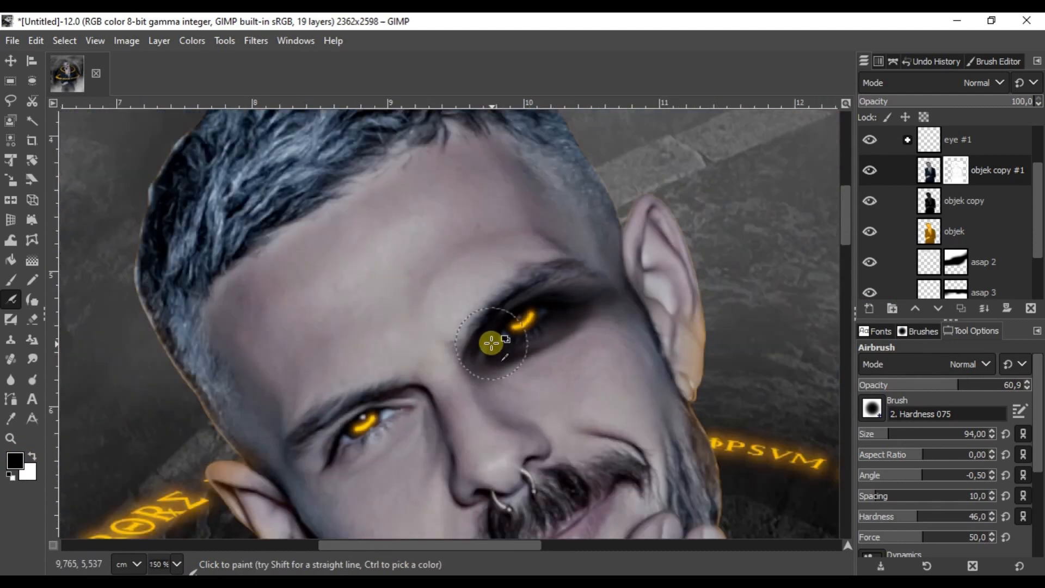
- Airbrush the mask over both ears, the other eye socket, the temple and the jaw to add shadow and orange rim light
scroll(653, 283, "up", 3, "ctrl")
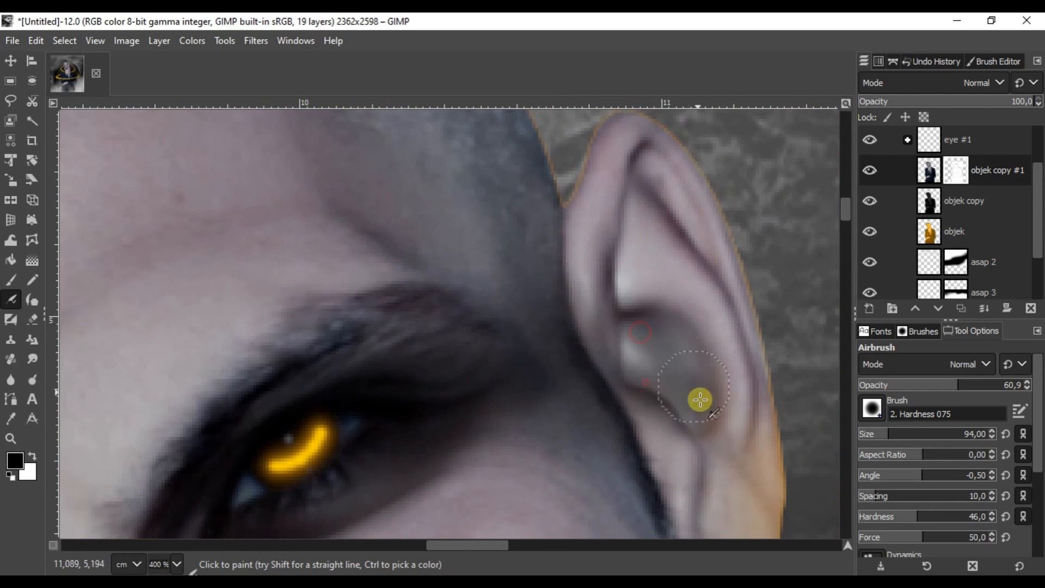
scroll(696, 399, "down", 4, "ctrl")
scroll(233, 292, "up", 2, "ctrl")
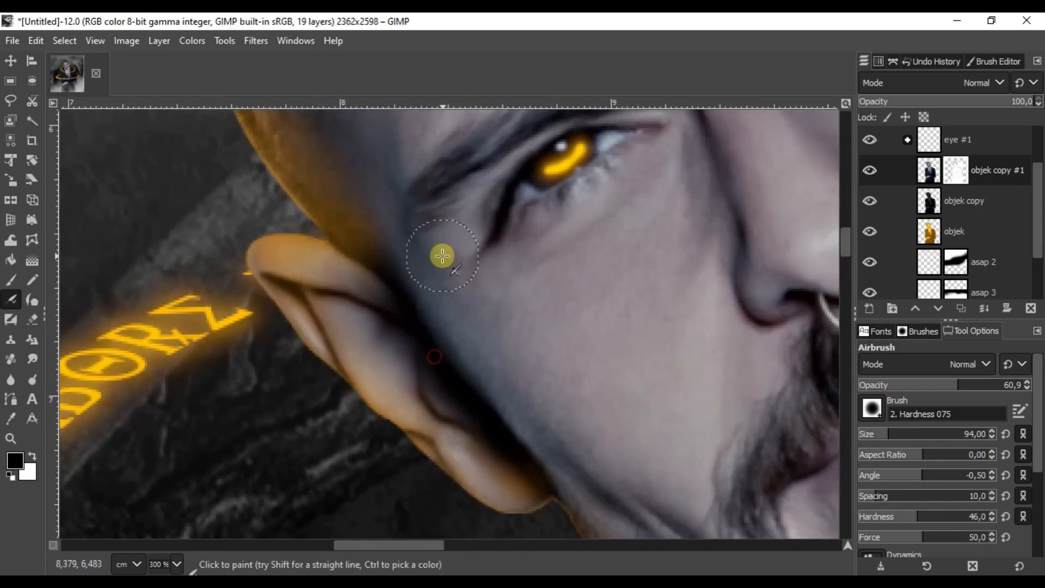
scroll(398, 341, "down", 3, "ctrl")
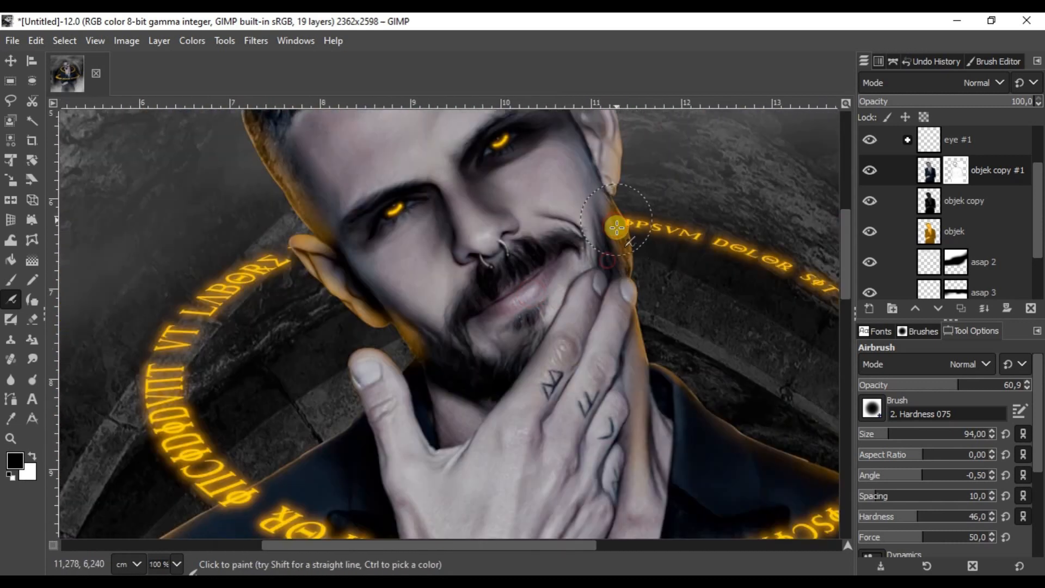
- Airbrush the mask over the neck and raised hand, shading between the fingers and along the thumb and wrist
scroll(622, 246, "up", 2, "ctrl")
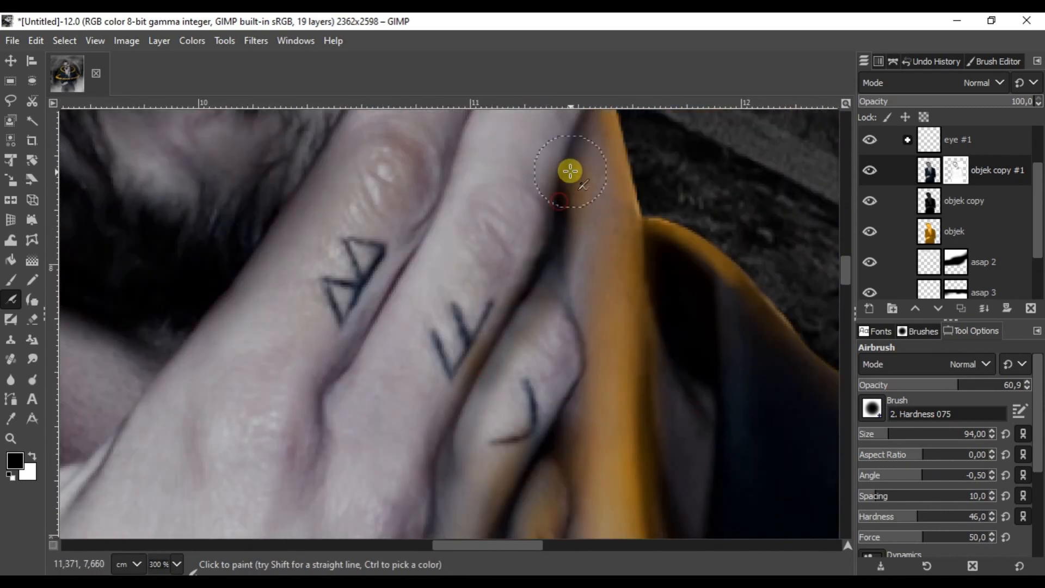
scroll(434, 236, "down", 2, "ctrl")
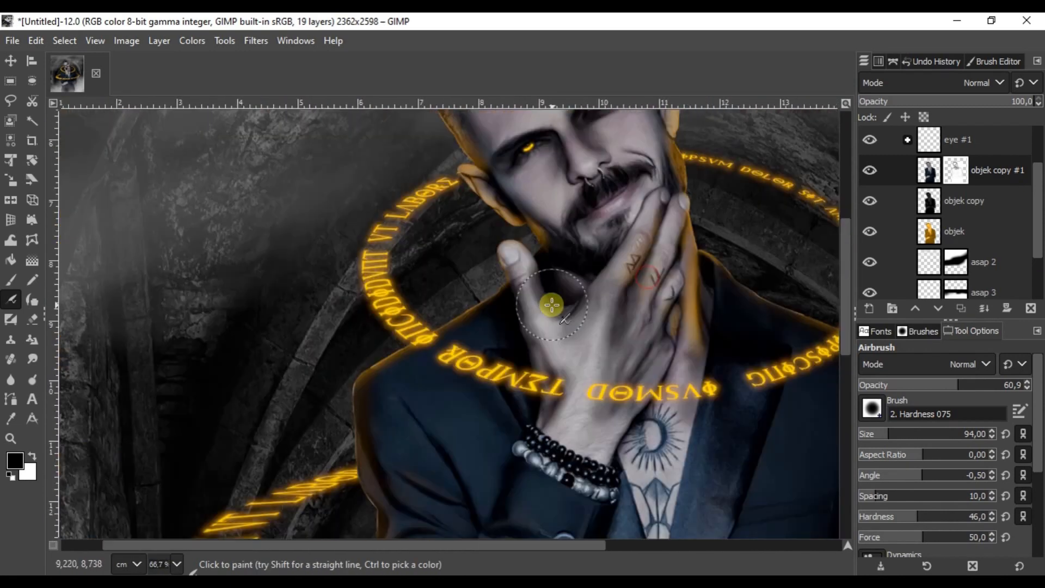
scroll(553, 305, "up", 1, "ctrl")
scroll(635, 327, "up", 1, "ctrl")
- Airbrush the mask along the jacket's sleeve folds and lapels and over the lower hand to bring in shadows and orange light
scroll(541, 310, "down", 2, "ctrl")
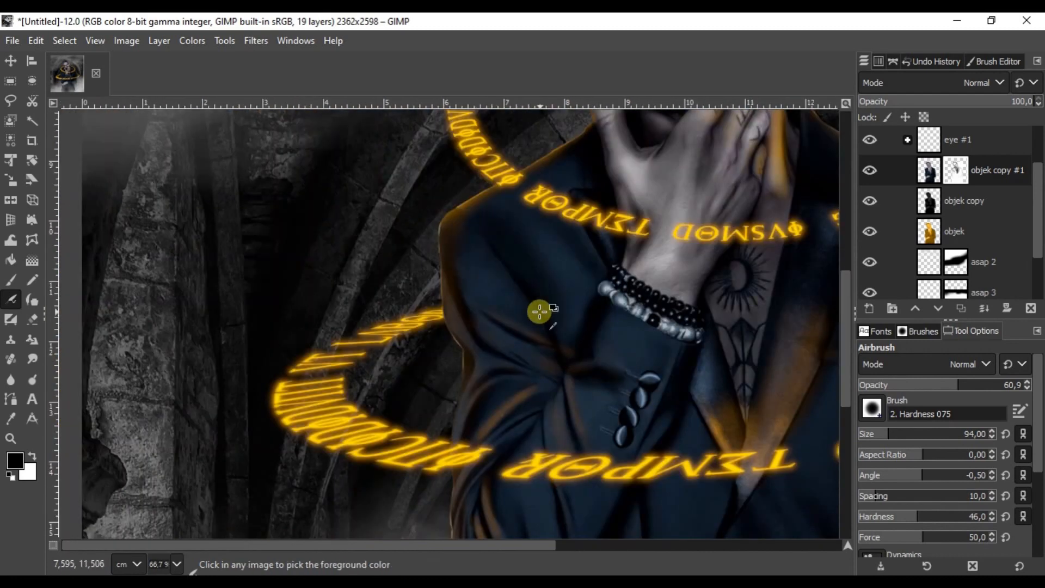
scroll(716, 352, "up", 2, "ctrl")
scroll(661, 303, "down", 2, "ctrl")
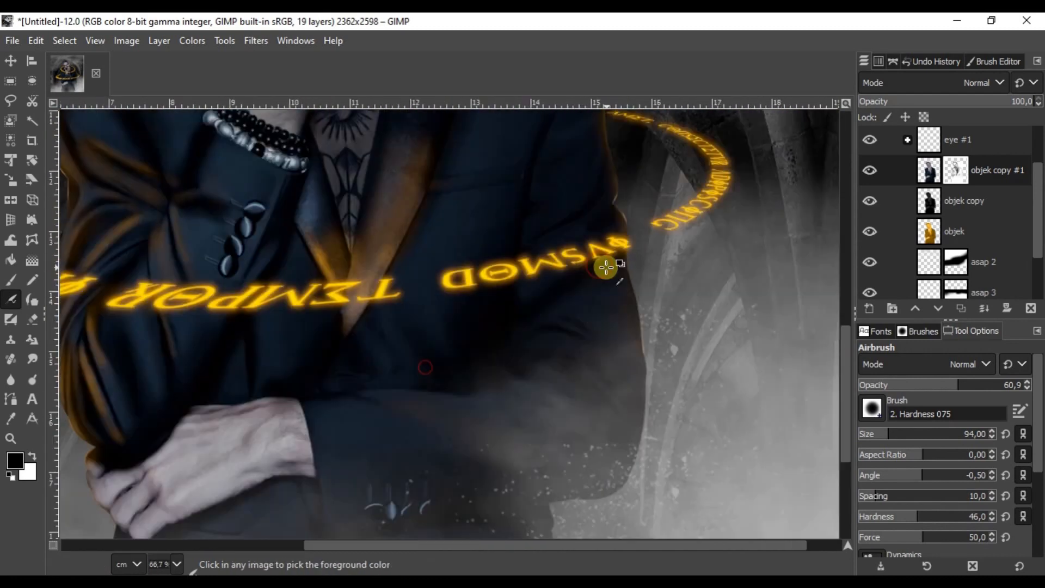
scroll(495, 256, "up", 3, "ctrl")
scroll(427, 374, "down", 2, "ctrl")
scroll(649, 261, "up", 1, "ctrl")
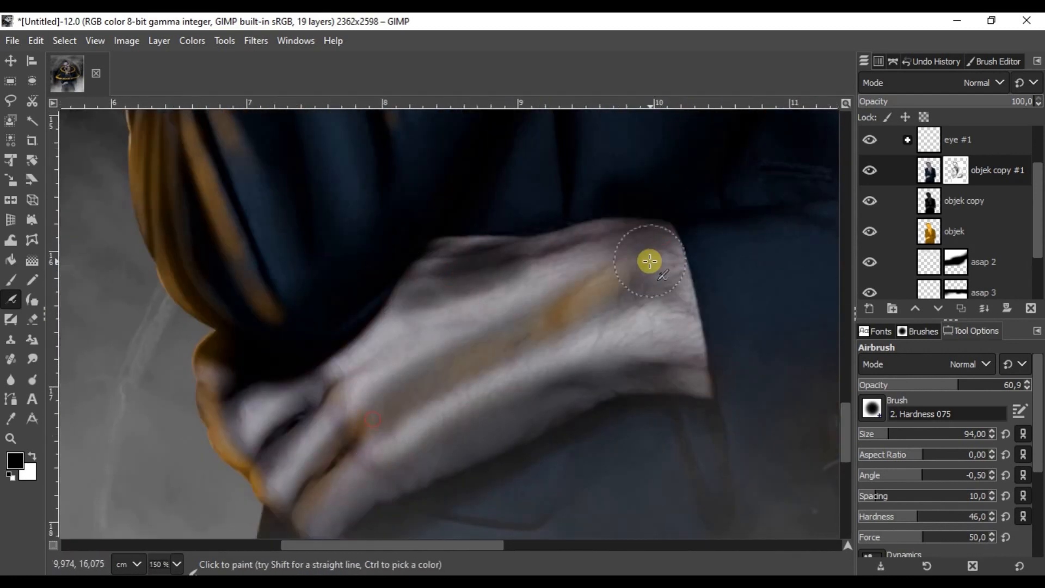
- Airbrush the mask over the nose, moustache, cheeks and hair to deepen the shadows on the face and head
scroll(555, 325, "down", 4, "ctrl")
scroll(555, 240, "up", 5, "ctrl")
scroll(668, 282, "down", 2)
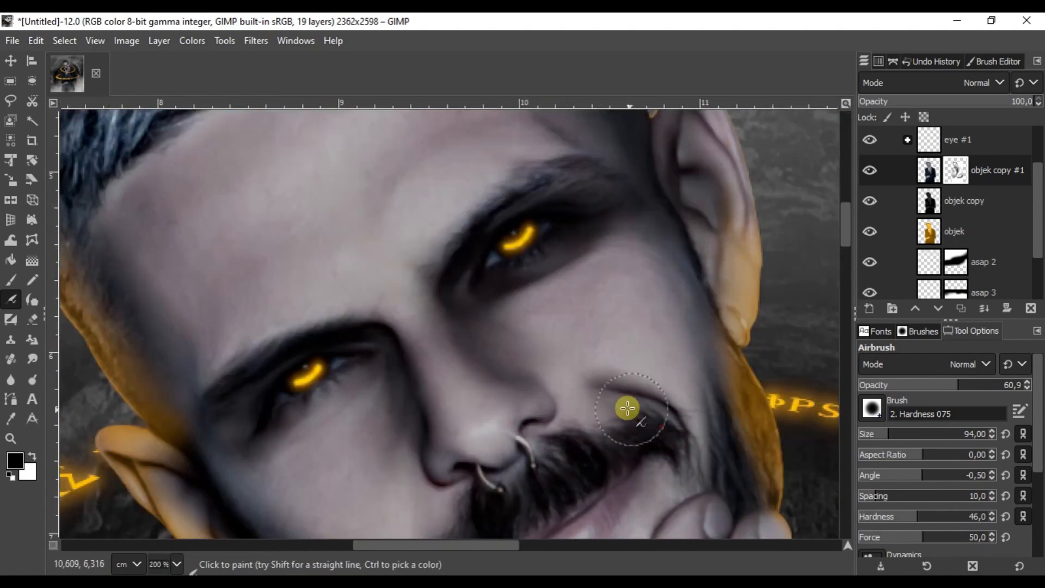
scroll(626, 407, "up", 1, "ctrl")
scroll(483, 390, "down", 1, "ctrl")
scroll(591, 408, "up", 2)
scroll(640, 308, "down", 2, "ctrl")
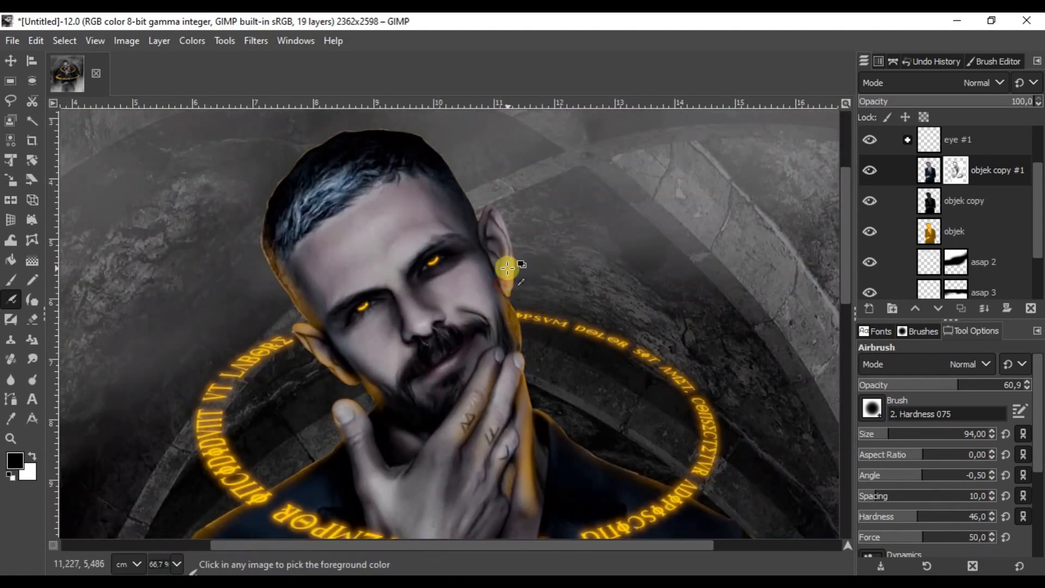
- Select the man's outline from the objek copy layer's alpha channel
scroll(544, 250, "down", 3, "ctrl")
scroll(543, 257, "up", 3, "ctrl")
scroll(543, 257, "down", 3)
scroll(427, 268, "down", 2, "ctrl")
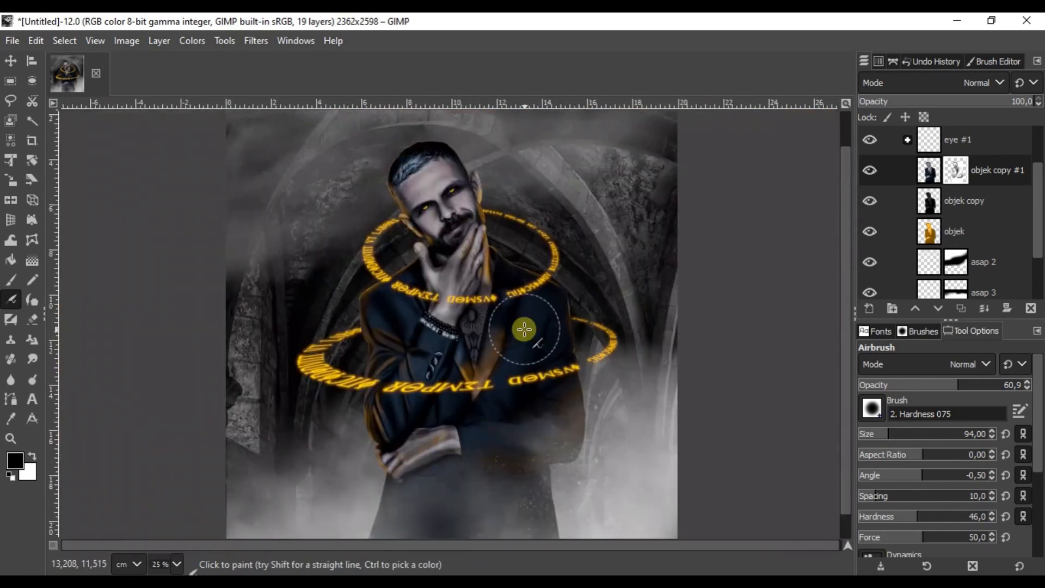
scroll(427, 273, "up", 2, "ctrl")
scroll(548, 407, "down", 3)
left_click(955, 201)
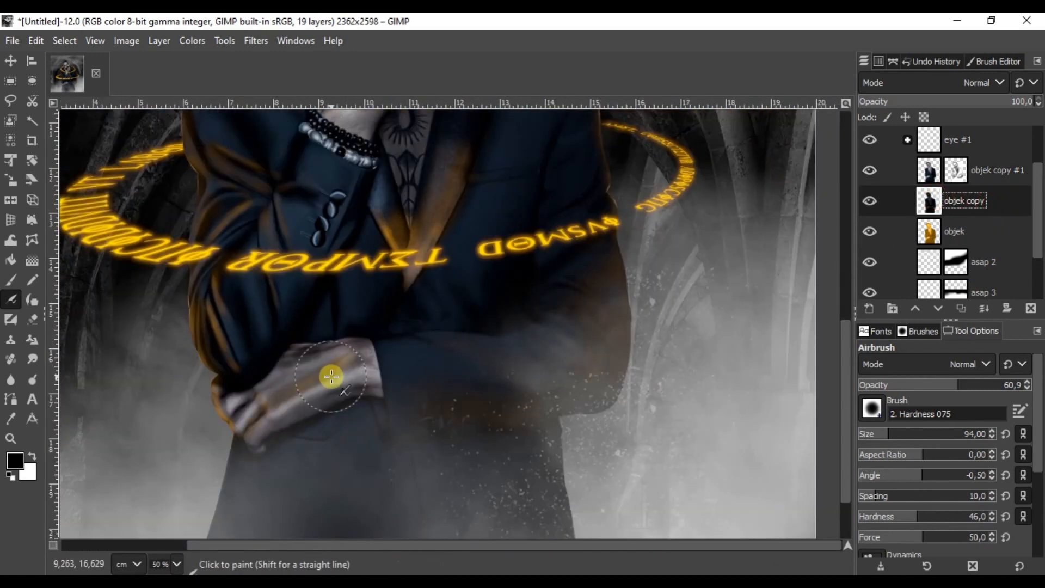
scroll(333, 374, "up", 1, "ctrl")
scroll(279, 396, "down", 2)
right_click(937, 200)
left_click(832, 531)
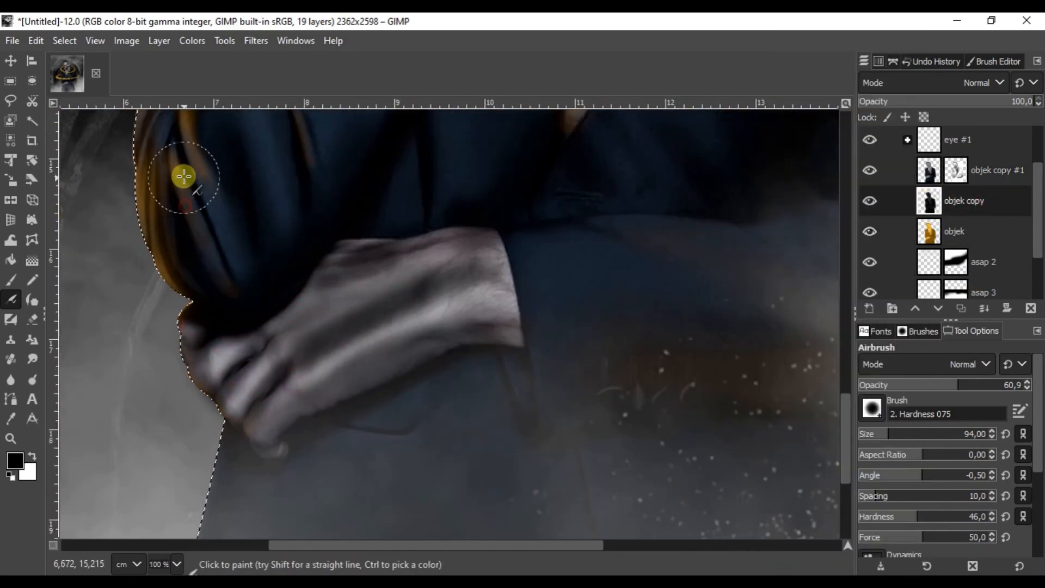
- Add a white layer mask to the objek copy layer, toggling objek copy #1's visibility to compare the result
scroll(408, 207, "up", 8)
scroll(448, 322, "left", 3)
scroll(448, 322, "down", 3, "ctrl")
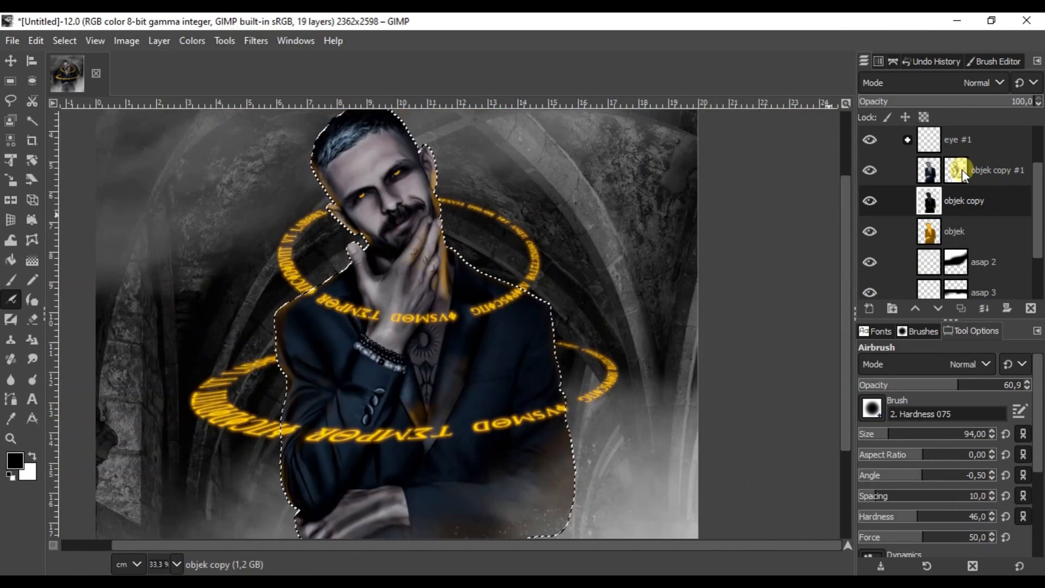
scroll(508, 304, "up", 3, "ctrl")
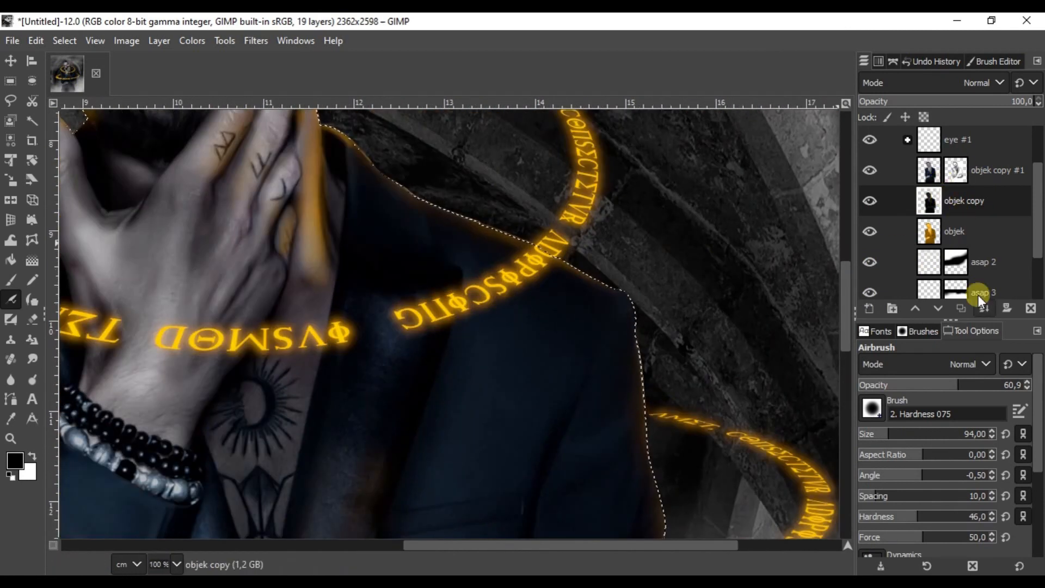
left_click(1006, 307)
key("Return")
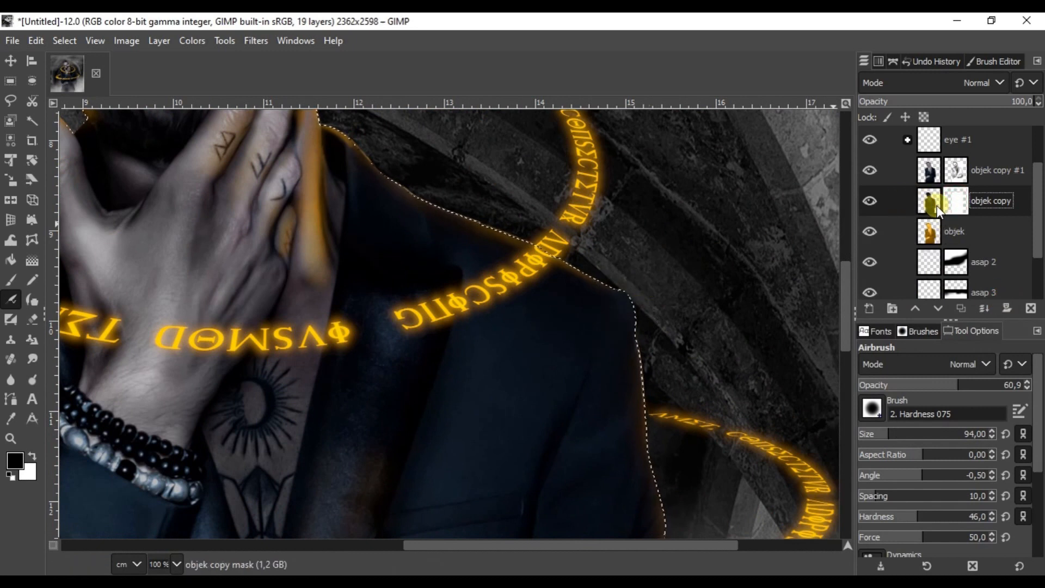
left_click(871, 170)
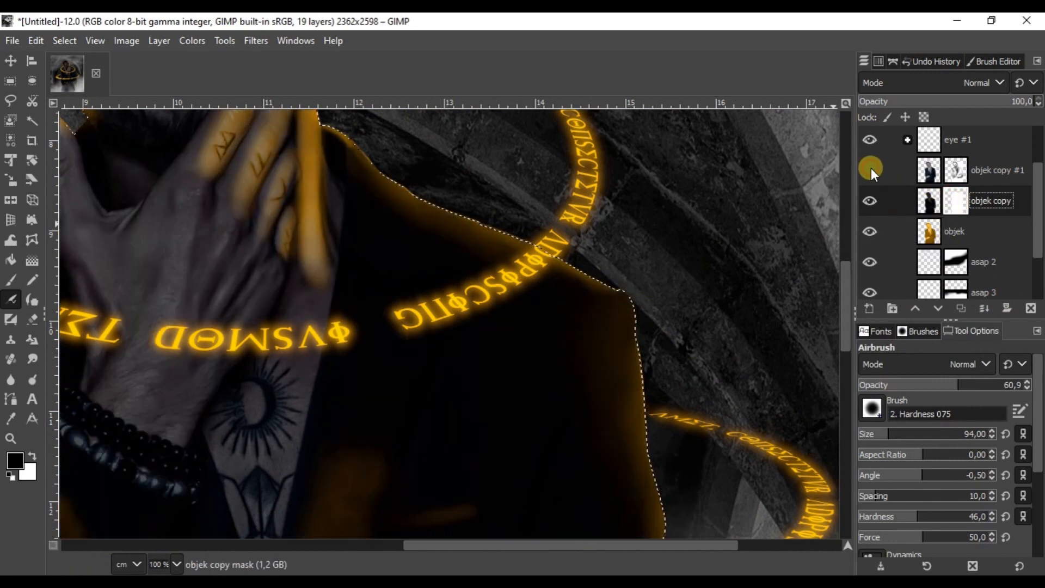
left_click(871, 170)
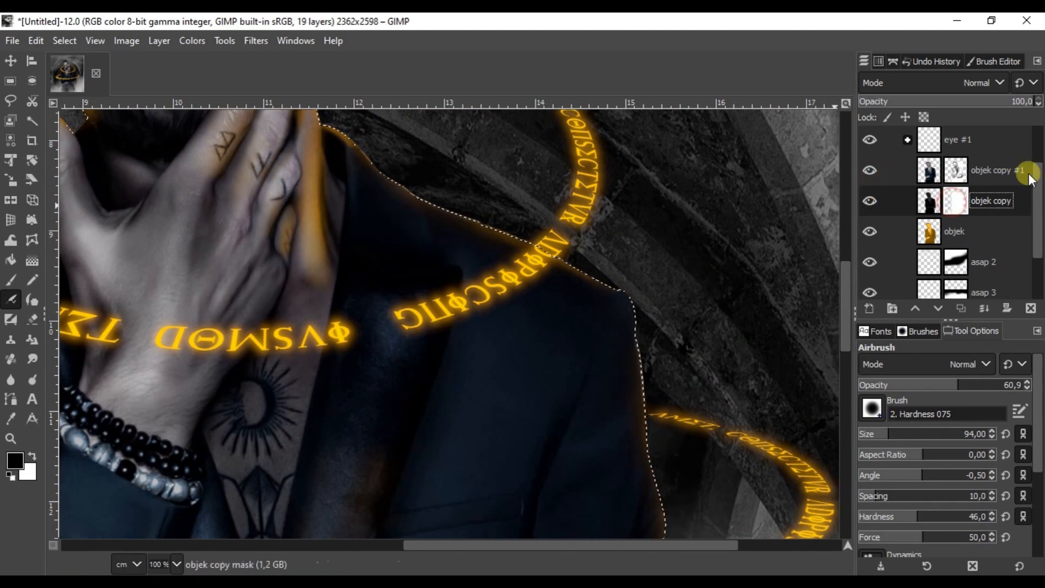
- Airbrush black on the objek copy #1 mask along the selected shoulder and outer sleeve edge to reveal orange rim light
left_click(967, 175)
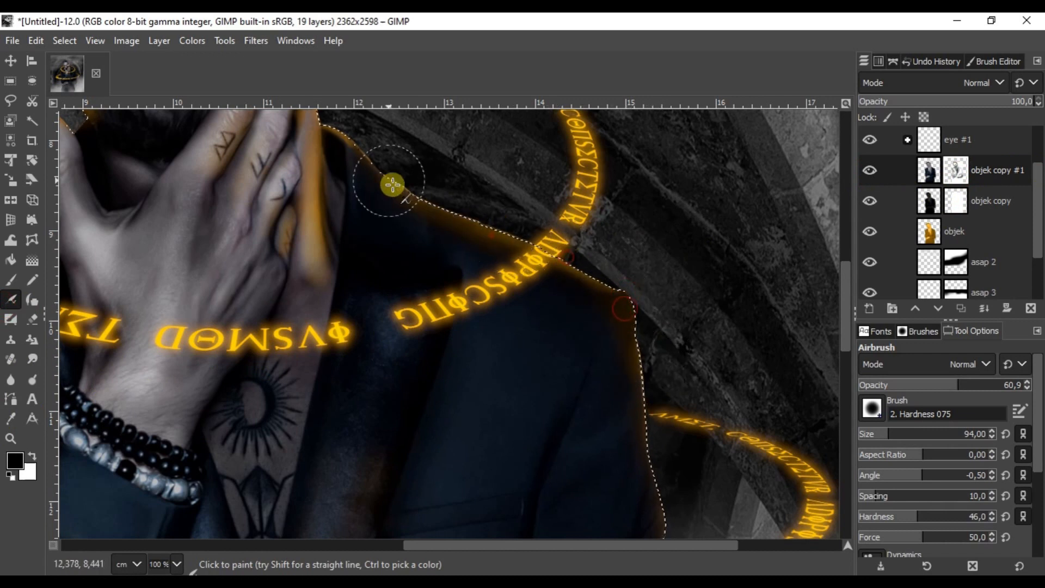
scroll(572, 169, "down", 3)
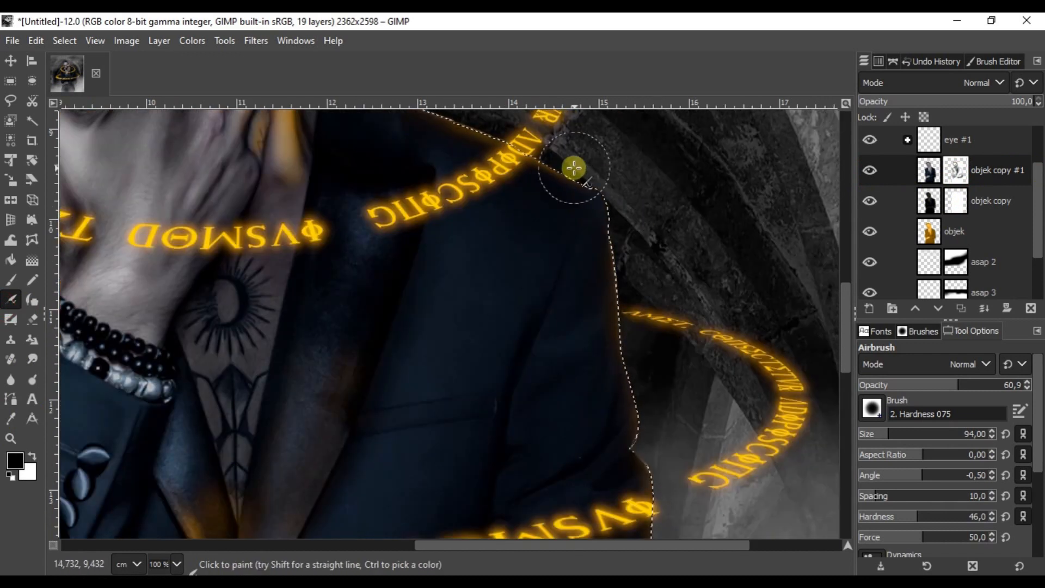
scroll(560, 369, "up", 3)
key("Page_Down")
scroll(511, 322, "down", 1)
key("Page_Up")
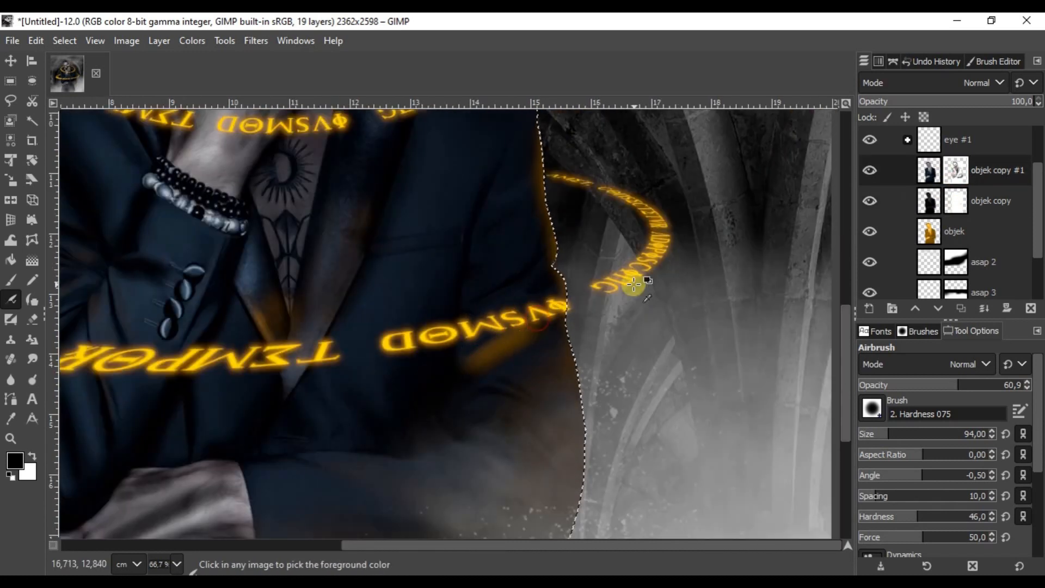
scroll(751, 215, "down", 4)
scroll(748, 215, "down", 1)
scroll(507, 194, "up", 1)
scroll(401, 368, "up", 3)
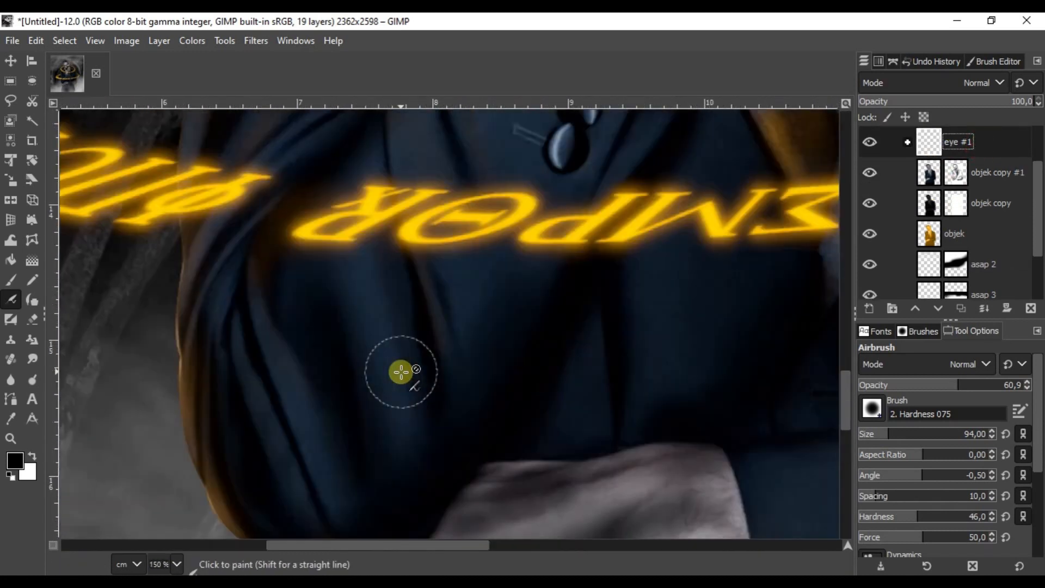
- Airbrush the objek copy #1 mask over the sleeve folds and cuff buttons to add orange highlights
scroll(415, 305, "down", 3)
scroll(474, 338, "up", 10)
key("Page_Down")
key("Page_Up")
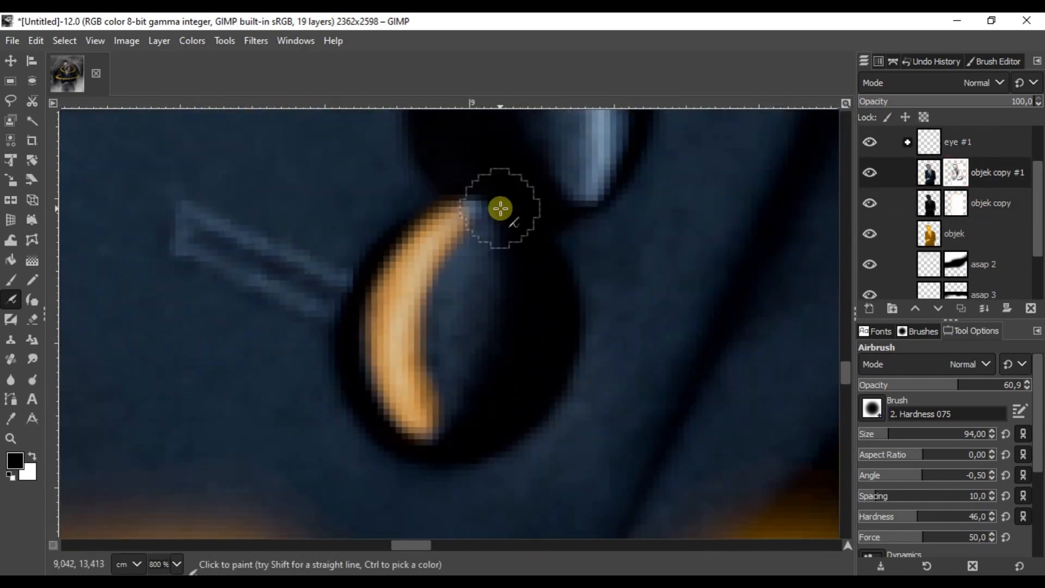
scroll(497, 207, "up", 2)
scroll(495, 210, "down", 2)
key("Page_Down")
scroll(644, 172, "down", 1)
scroll(644, 172, "up", 2)
key("Page_Up")
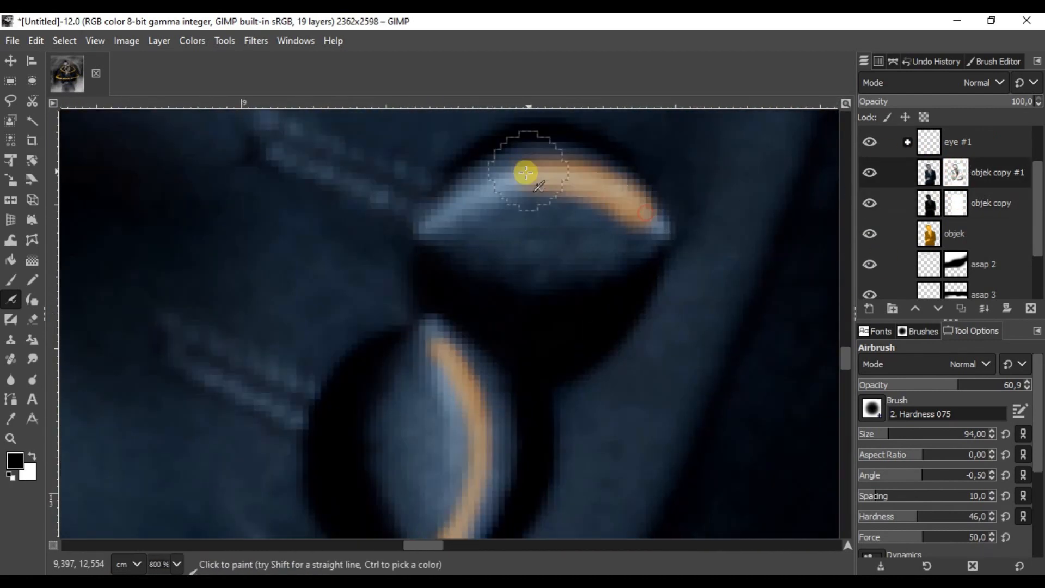
scroll(530, 170, "down", 8)
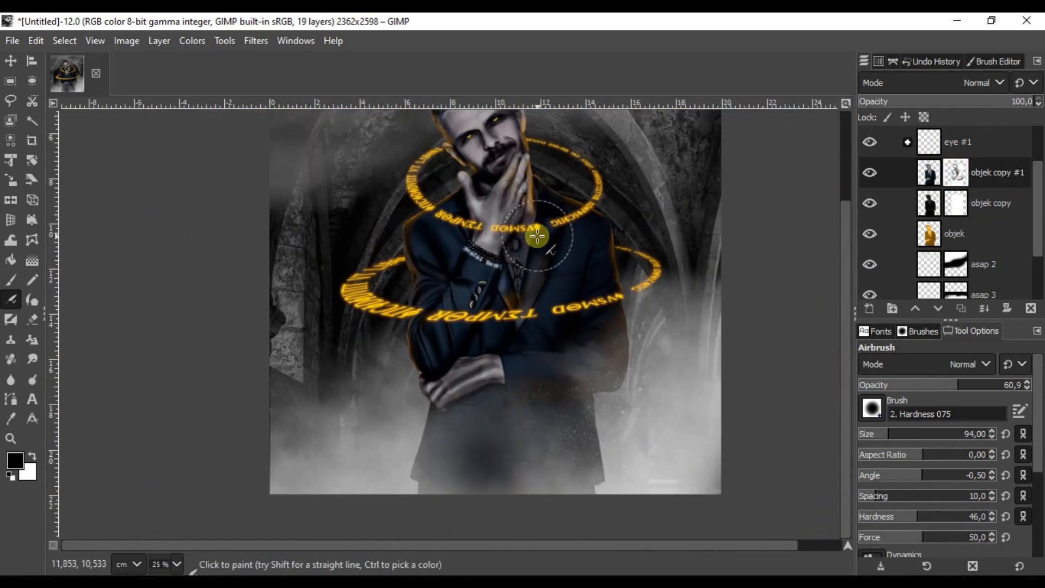
scroll(508, 236, "down", 1)
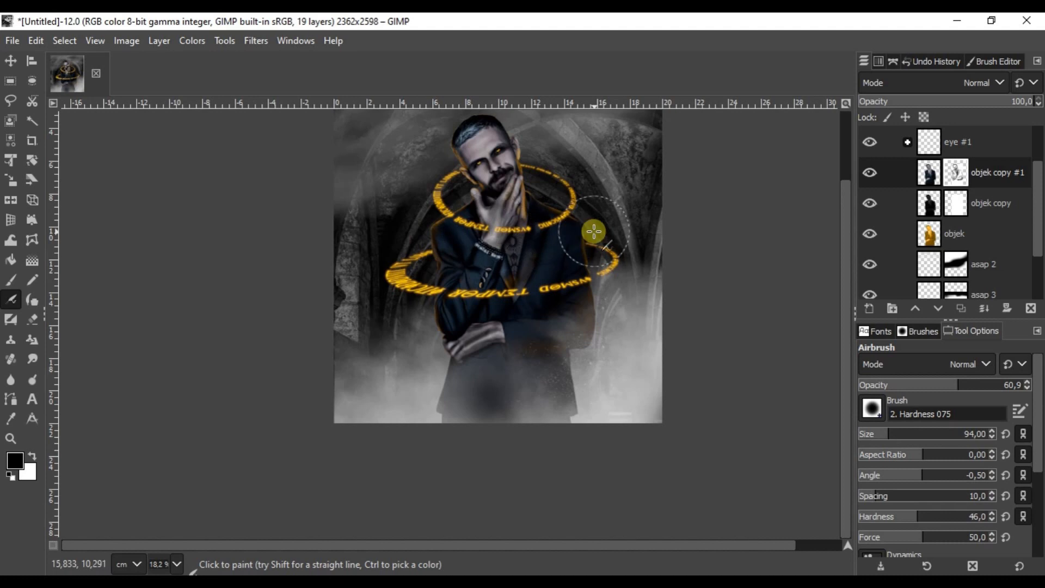
- Trace the double-triangle tattoo on the index finger with a closed path
scroll(505, 174, "up", 7)
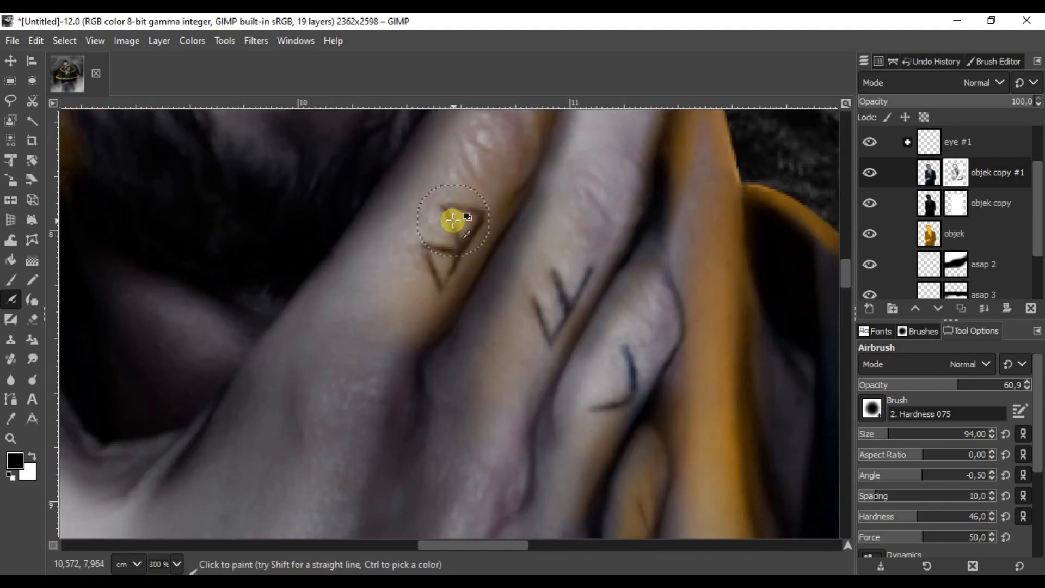
key("b")
scroll(443, 252, "up", 2)
left_click(435, 286)
left_click(413, 214)
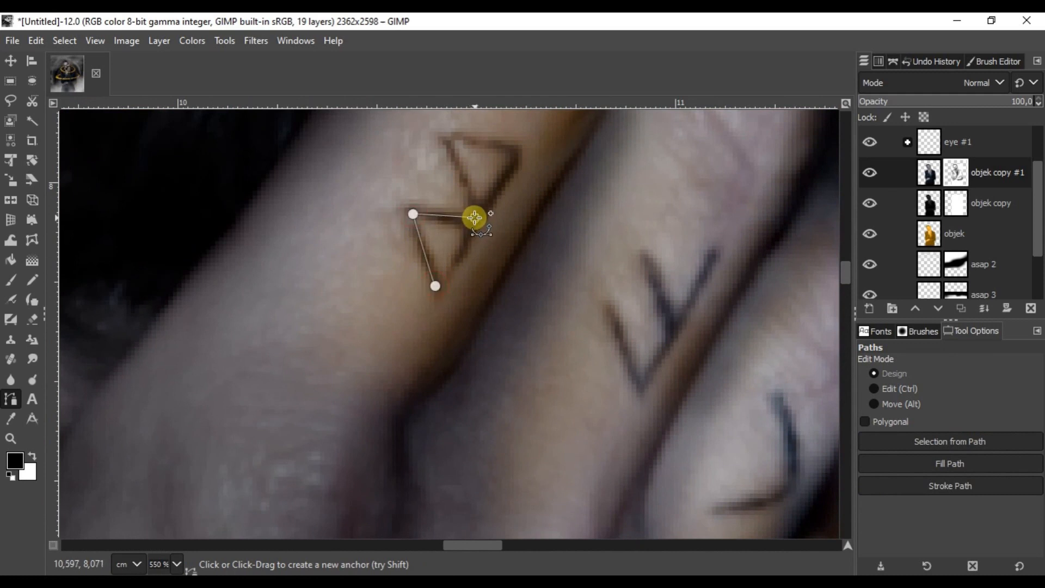
left_click(449, 139)
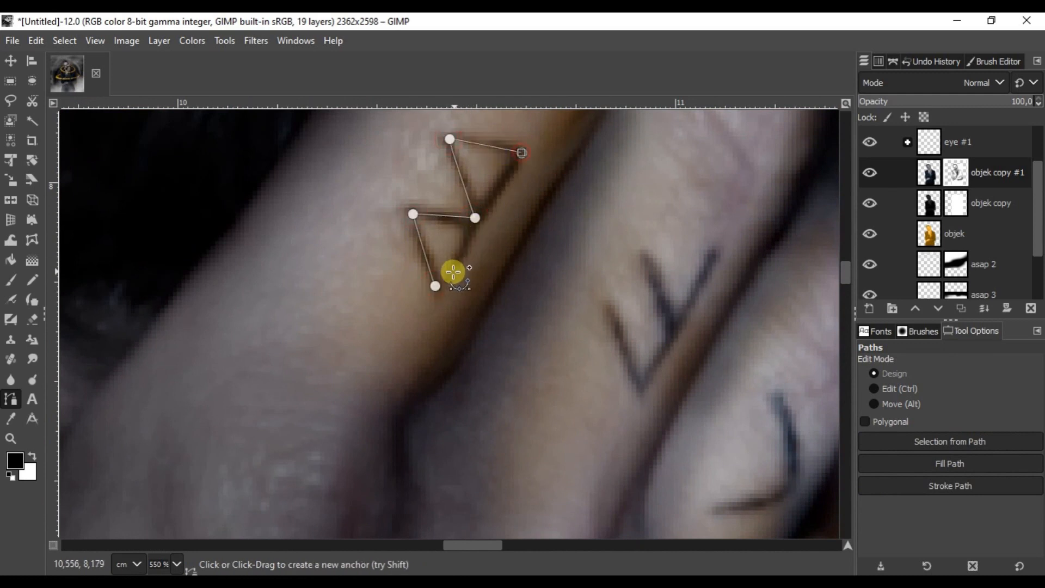
scroll(476, 223, "up", 2)
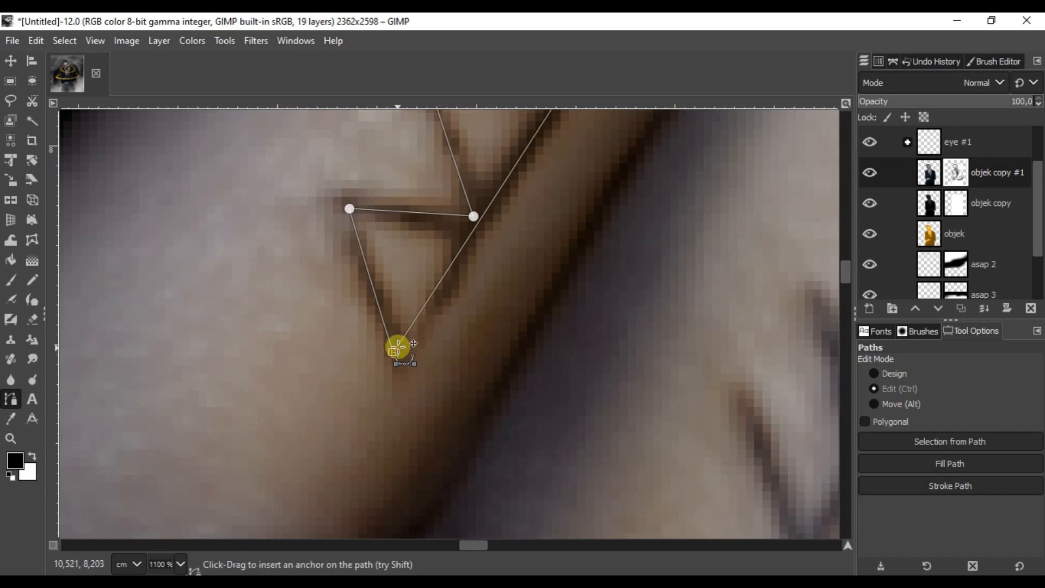
scroll(463, 305, "down", 2)
scroll(490, 294, "right", 3)
- Trace the V-shaped tattoo on the middle finger and the curved mark on the ring finger with paths
scroll(479, 327, "down", 3)
left_click(447, 308)
left_click(481, 387)
left_click(516, 318)
left_click(486, 253)
scroll(536, 338, "up", 2)
left_click(572, 158)
scroll(484, 236, "down", 3)
scroll(487, 246, "right", 3)
left_click(392, 233)
left_click(416, 290)
left_click(446, 255)
scroll(398, 266, "up", 1)
scroll(486, 202, "right", 2)
left_click(481, 187)
left_click(490, 316)
left_click(397, 350)
scroll(474, 345, "down", 4)
scroll(473, 345, "up", 3)
left_click(327, 297)
left_click_drag(306, 351, 338, 386)
scroll(338, 386, "down", 2)
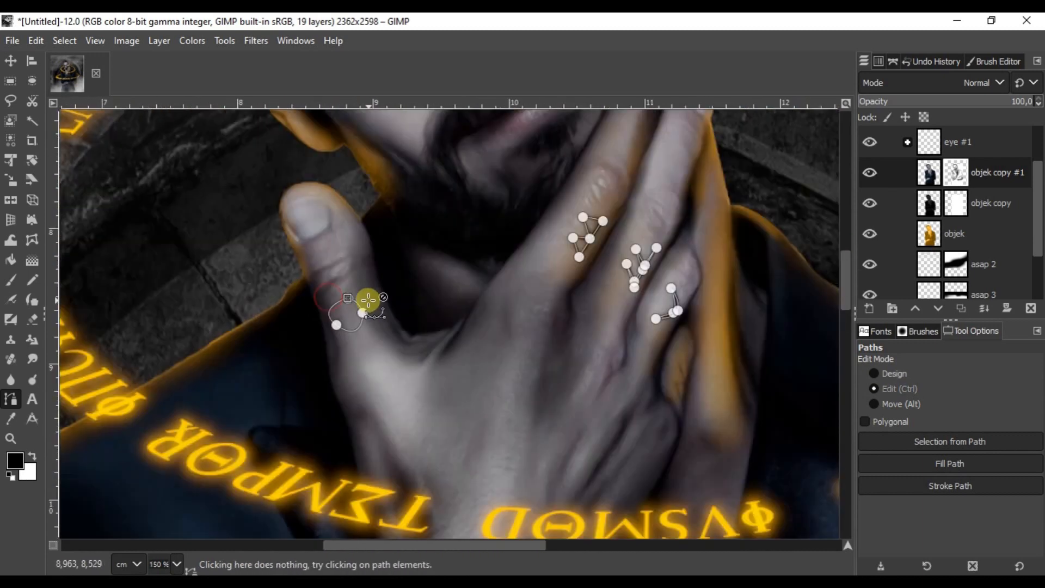
- Create a new layer named tatto above objek copy #1 and set the foreground colour to orange
key("shift+ctrl+n")
type("tatto")
key("Return")
left_click(15, 461)
left_click(838, 351)
left_click(843, 403)
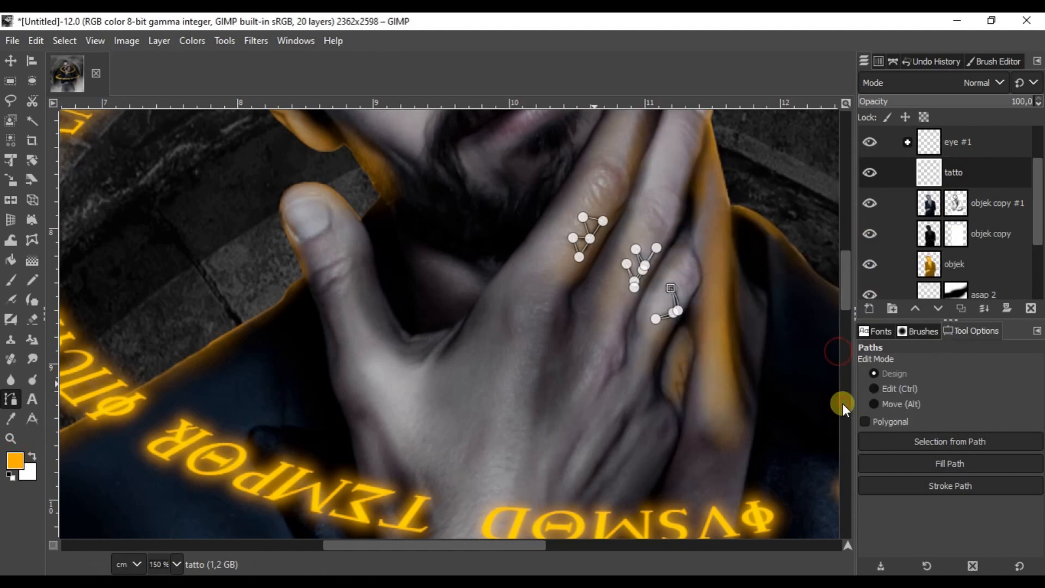
- Fill the traced finger tattoo paths with the orange foreground colour on the tatto layer
left_click(950, 464)
left_click(933, 534)
key("m")
scroll(707, 326, "right", 2)
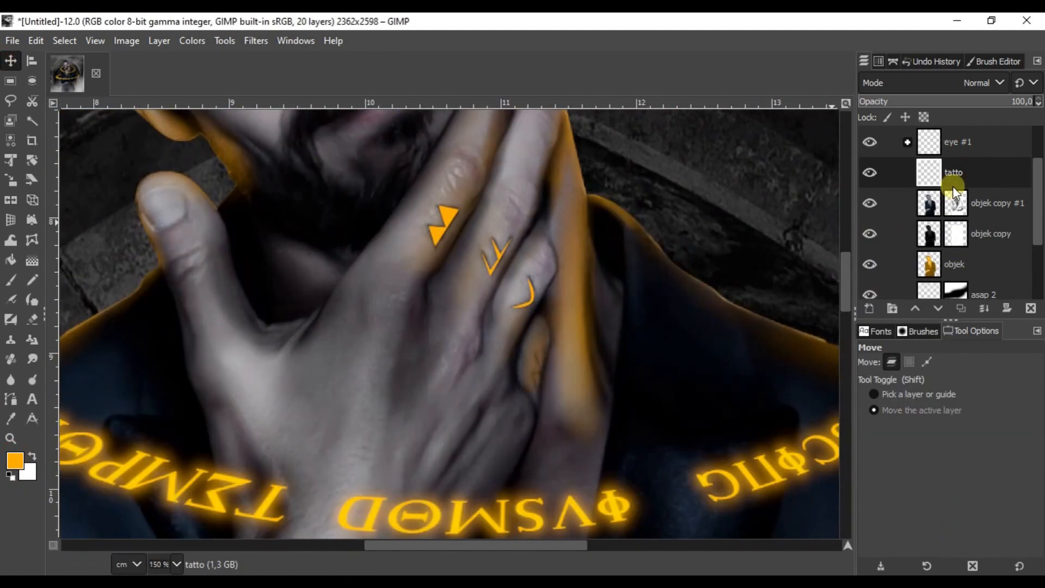
- Duplicate the tatto layer and apply a Gaussian Blur with size 2.50 in X and Y to the original
key("shift+ctrl+d")
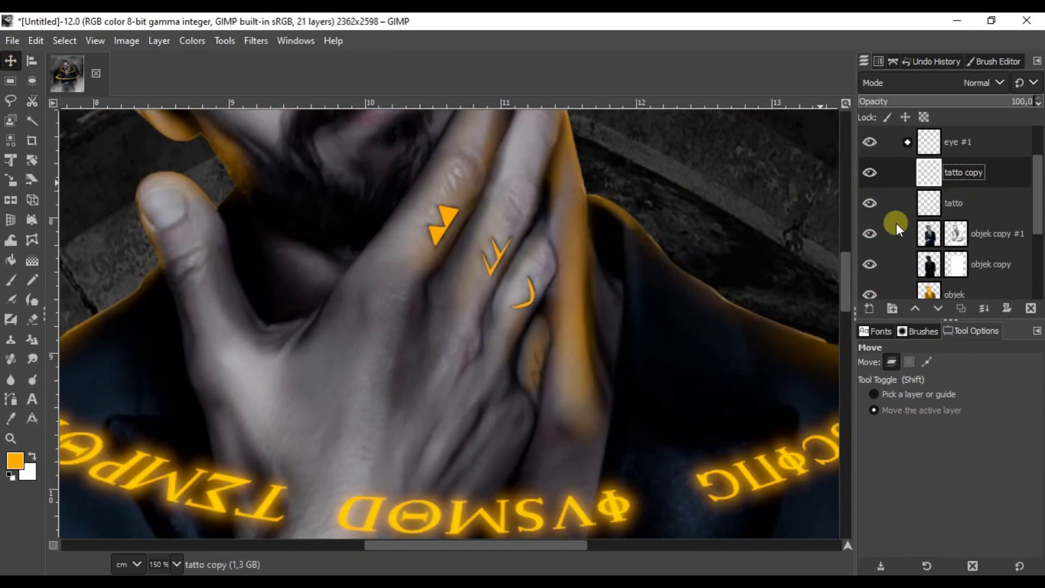
left_click(980, 199)
left_click_drag(989, 190, 991, 178)
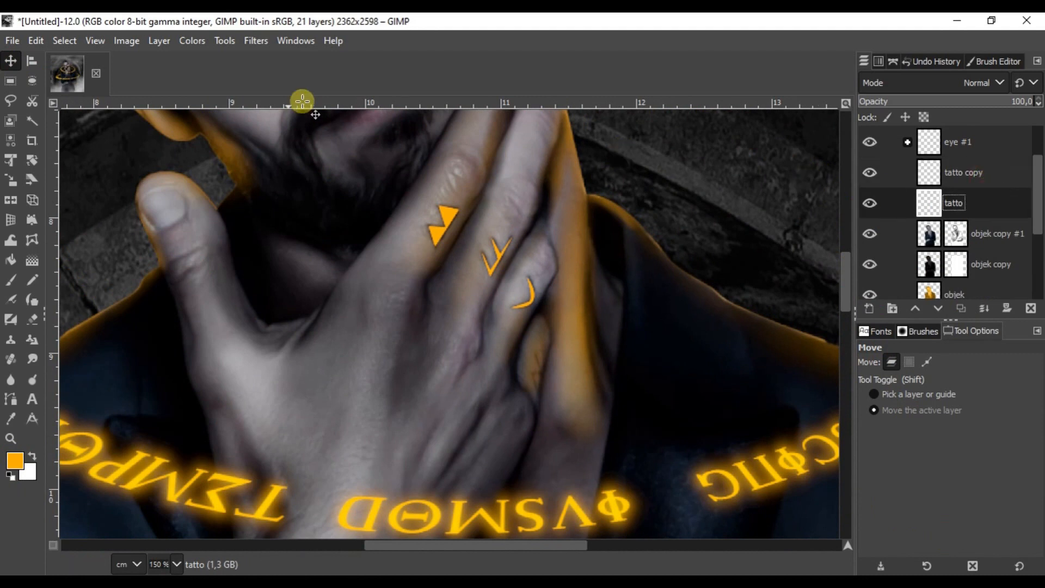
left_click(256, 41)
mouse_move(363, 159)
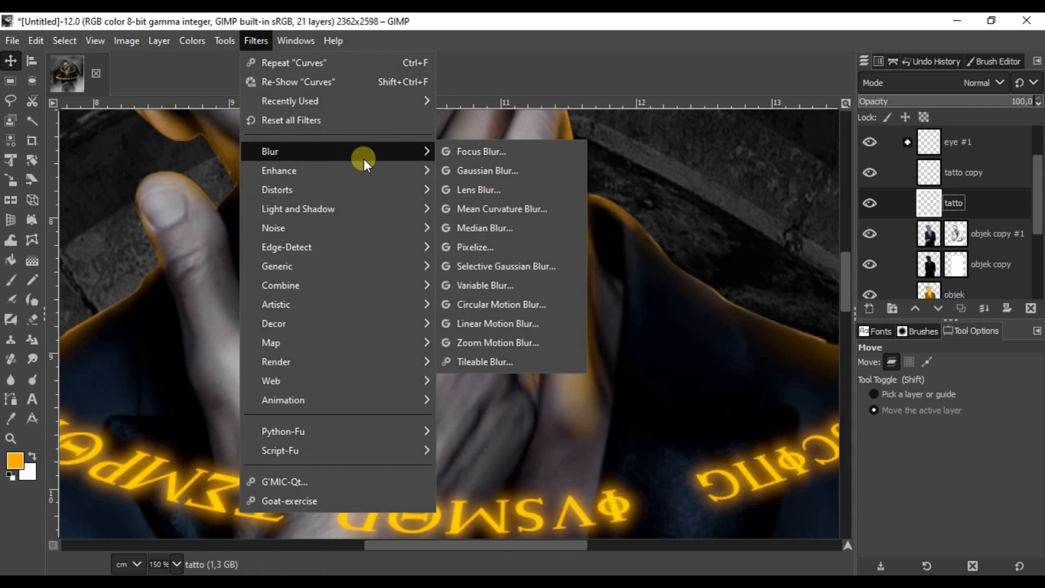
left_click(452, 169)
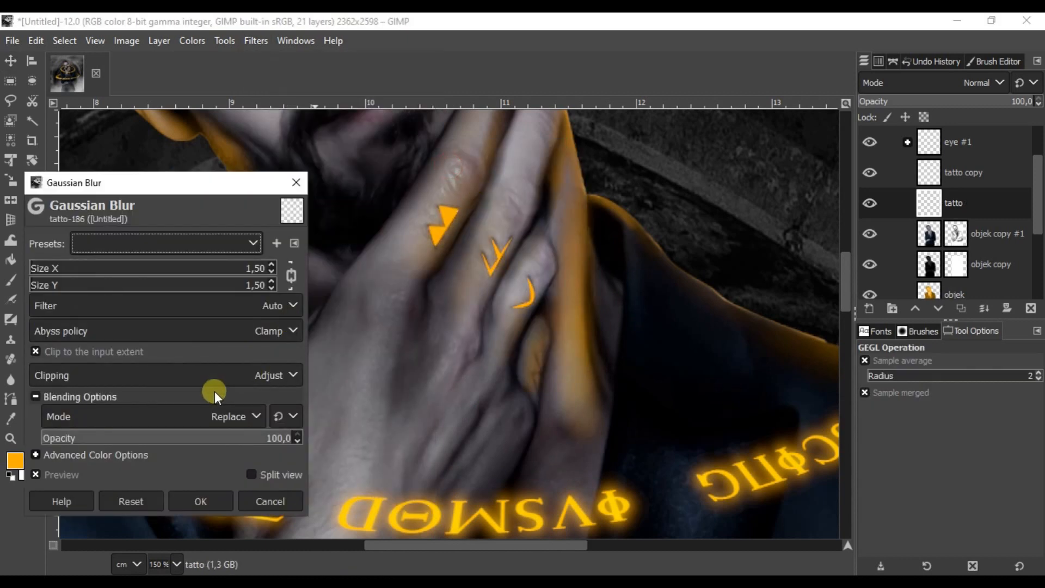
left_click(275, 266)
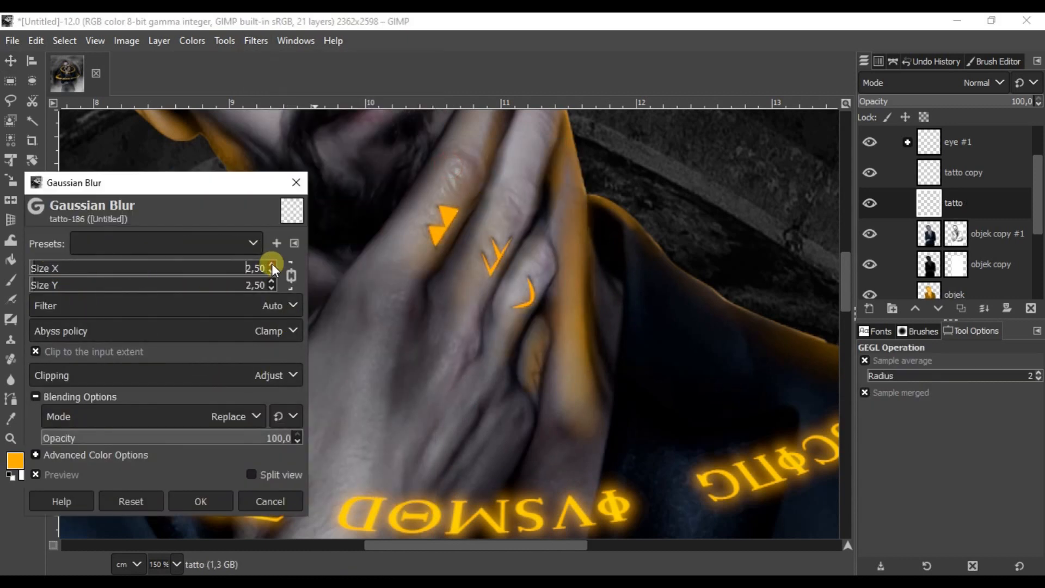
left_click(215, 498)
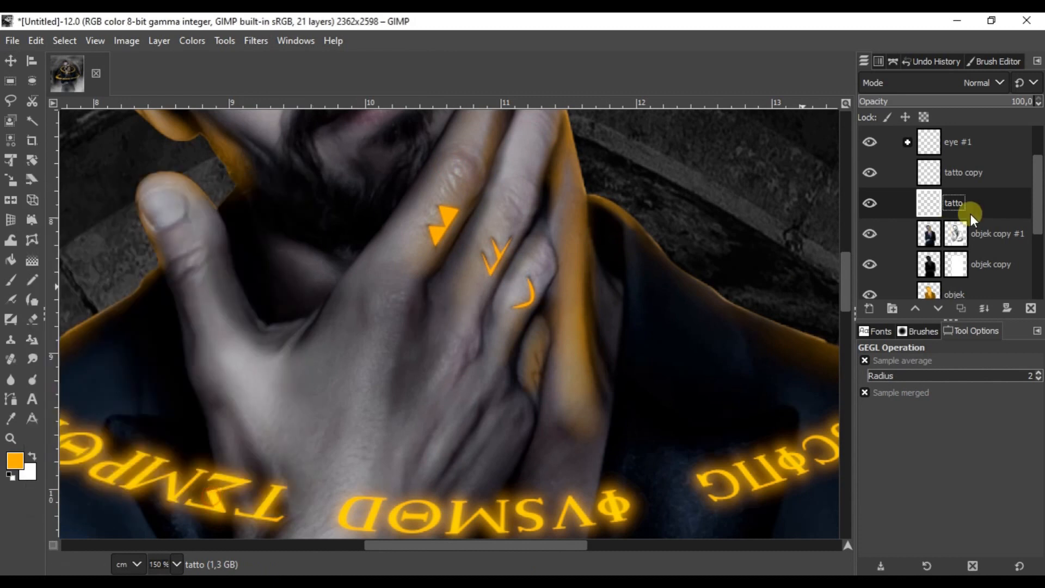
- Duplicate the tatto copy layer and apply a Gaussian Blur with size 1.50 in X and Y to the new copy
left_click(974, 176)
key("shift+ctrl+d")
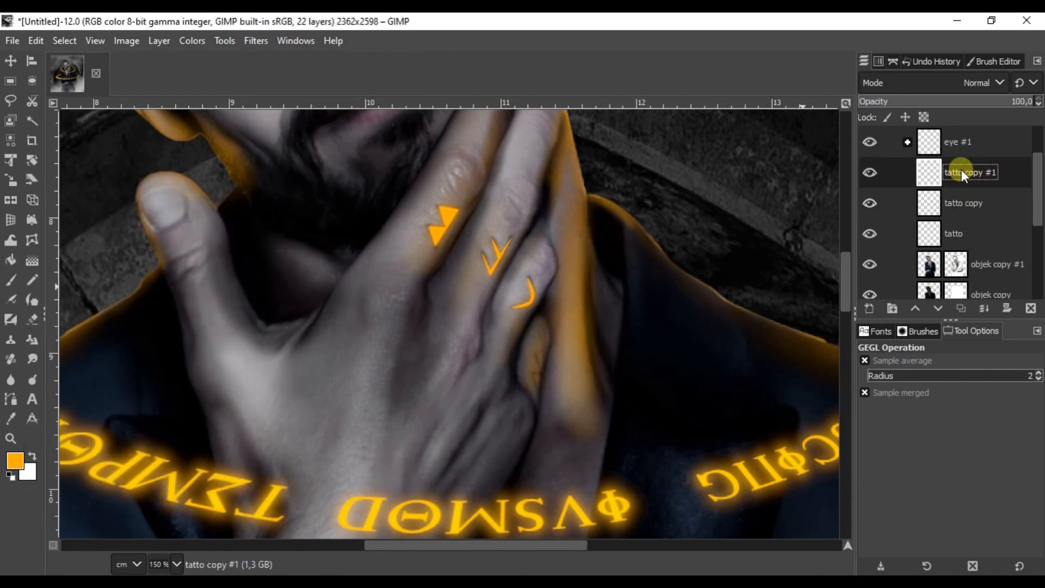
left_click(256, 41)
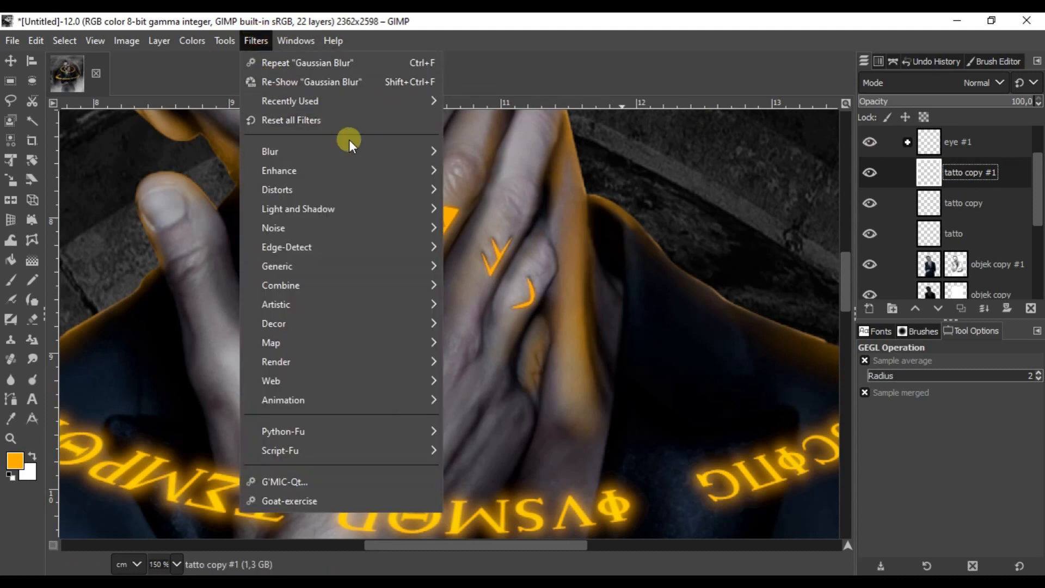
mouse_move(360, 152)
left_click(488, 171)
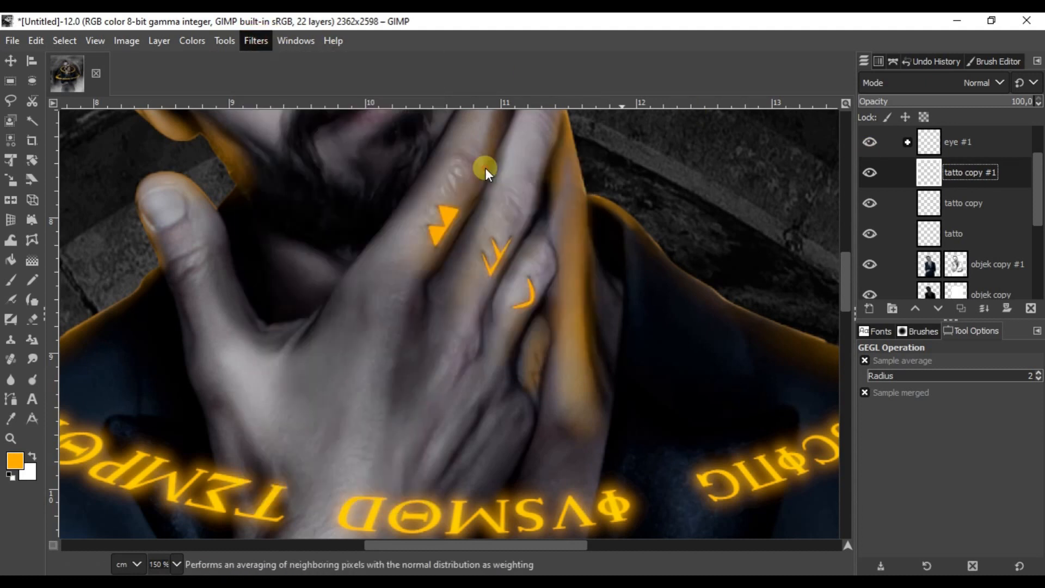
left_click(271, 271)
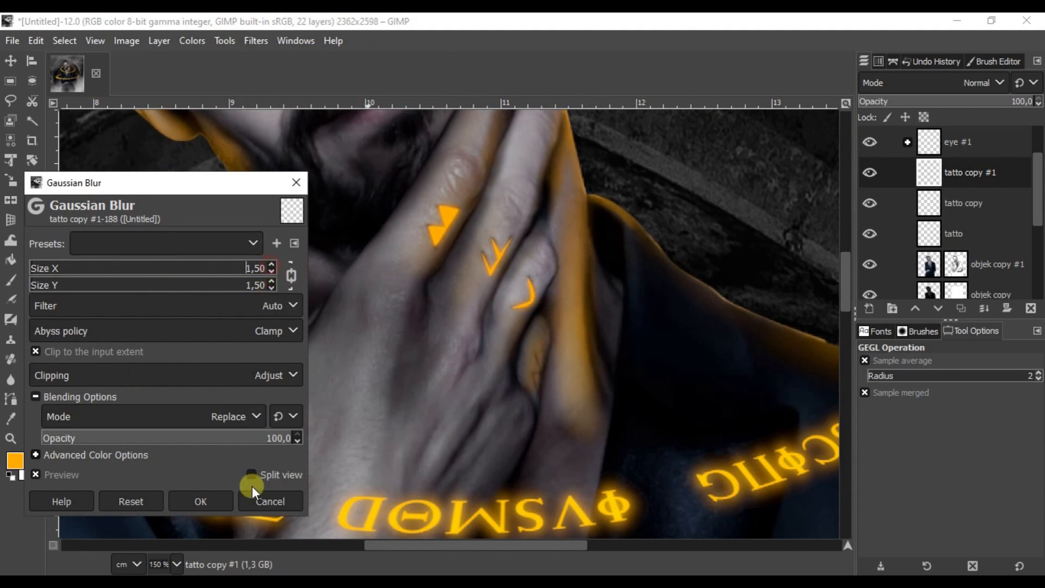
left_click(206, 500)
- Set the blend mode of the tatto copy #1 layer to Screen
left_click(952, 82)
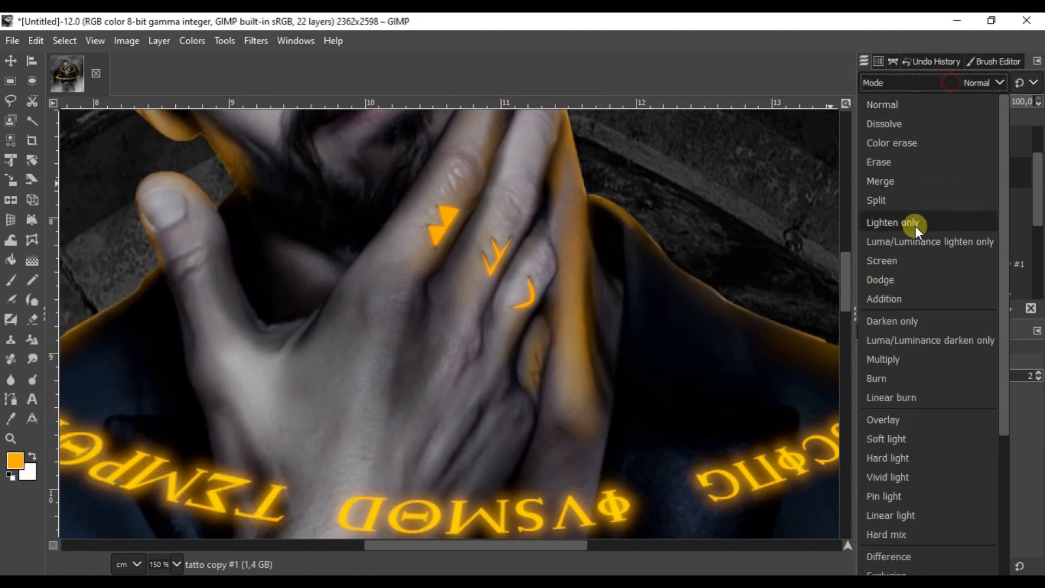
left_click(895, 260)
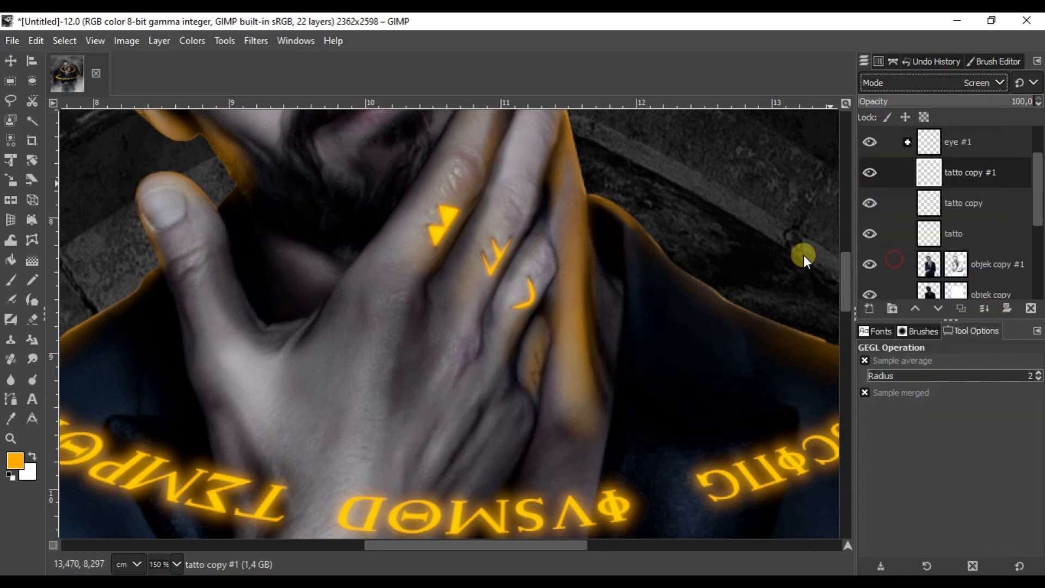
- Compare the image with and without the objek copy #1 layer, and merge that layer down into objek copy
left_click(10, 61)
scroll(499, 544, "down", 6)
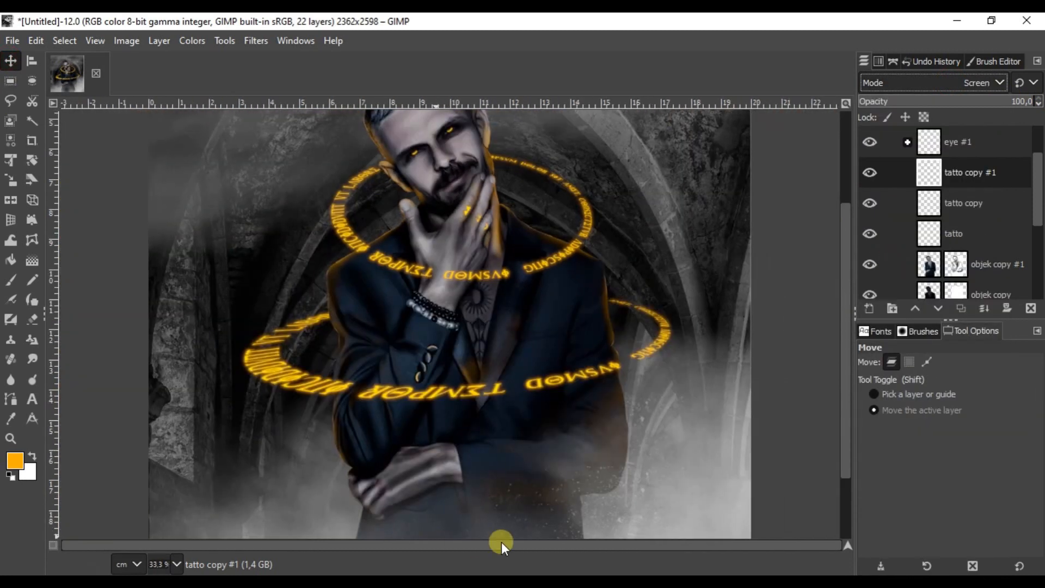
scroll(563, 257, "up", 2)
scroll(964, 228, "down", 2)
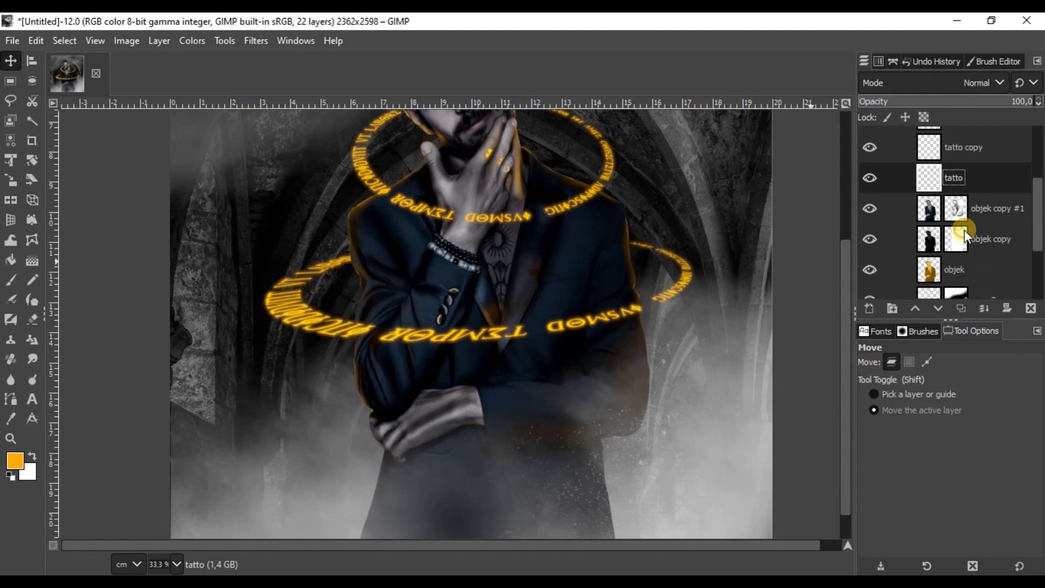
left_click(936, 216)
double_click(871, 208)
left_click(871, 208)
left_click(871, 208)
left_click(872, 208)
scroll(486, 293, "up", 3)
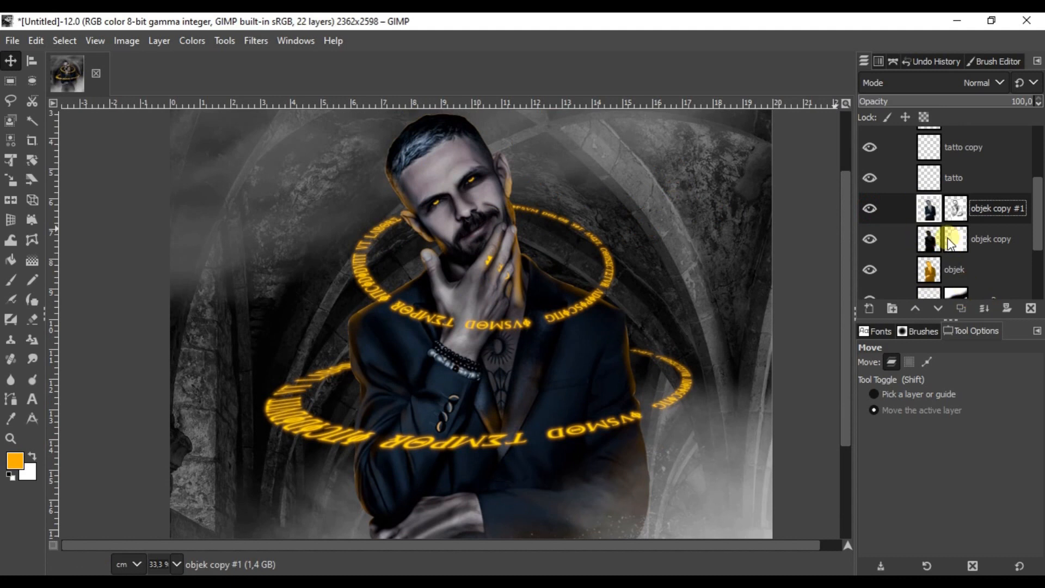
left_click(983, 305)
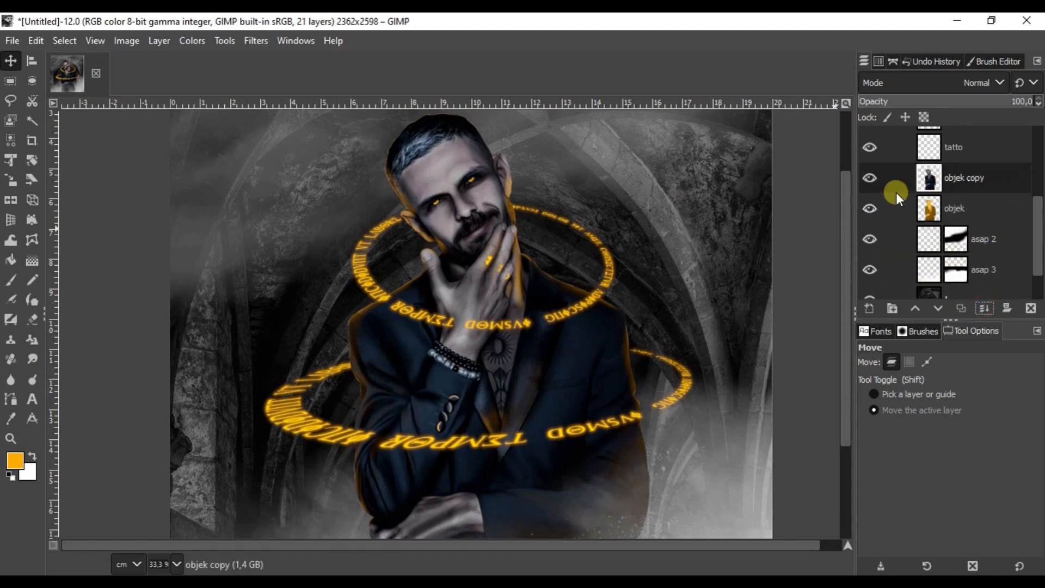
- Add a white (full opacity) layer mask to the merged objek copy layer
left_click(954, 178)
left_click(1005, 308)
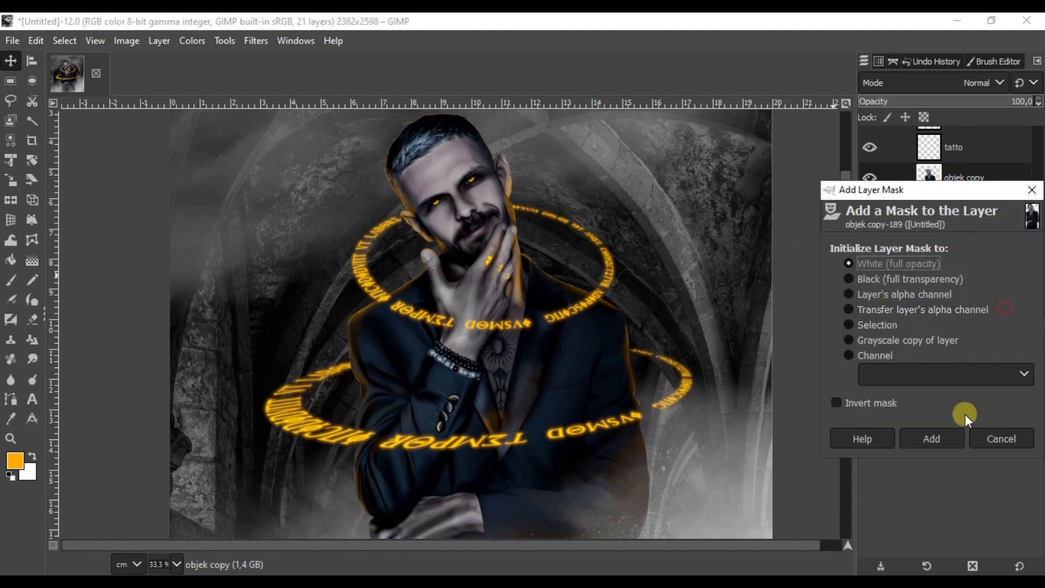
left_click(947, 436)
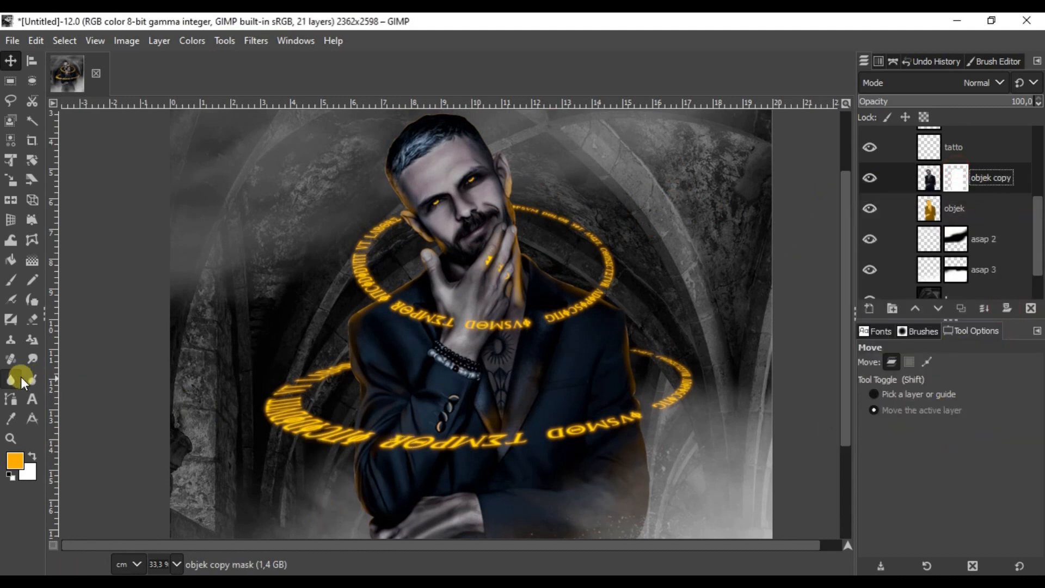
- Airbrush the objek copy mask at 7.9 opacity to reveal orange light on the sleeve folds around the lower ring
left_click(11, 300)
scroll(361, 450, "up", 1)
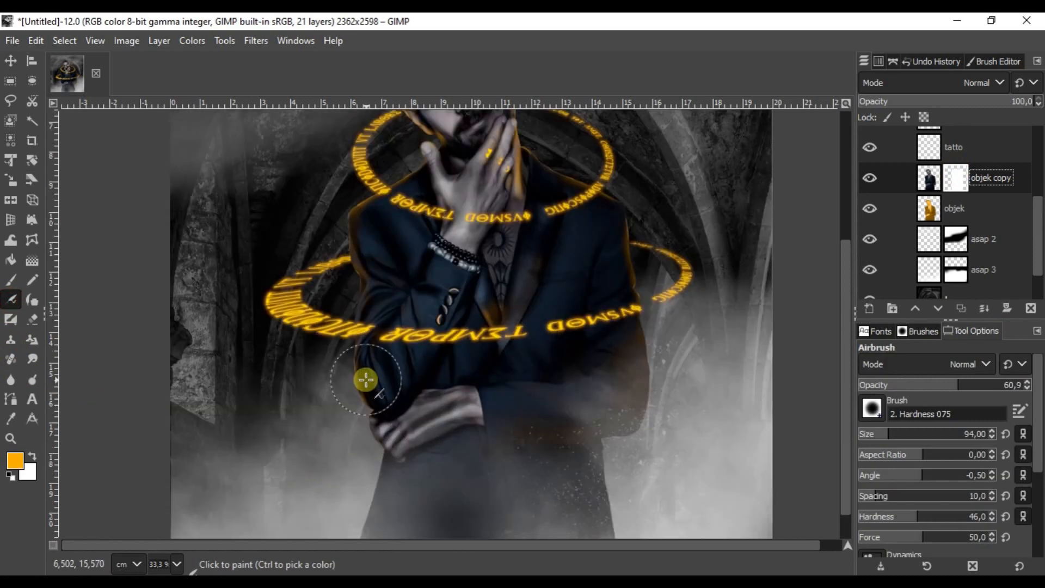
scroll(369, 357, "up", 1)
scroll(421, 344, "up", 2)
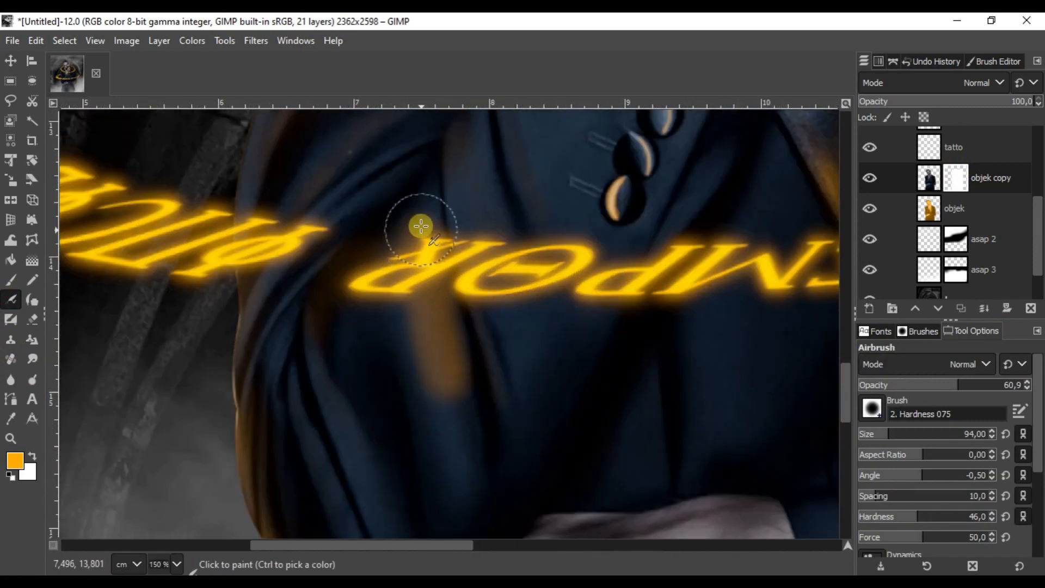
left_click(877, 386)
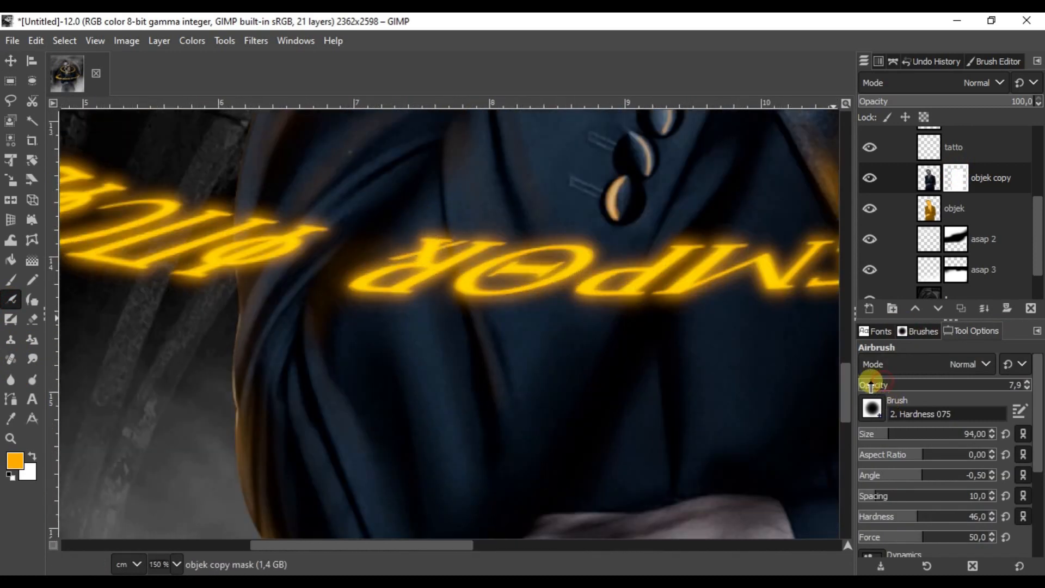
scroll(443, 432, "down", 1)
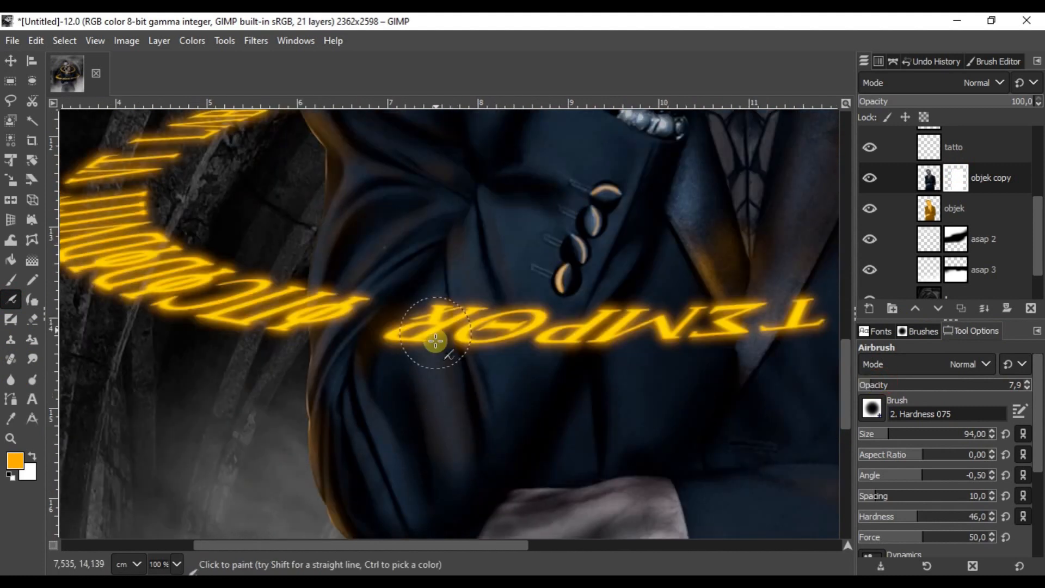
scroll(411, 520, "up", 3)
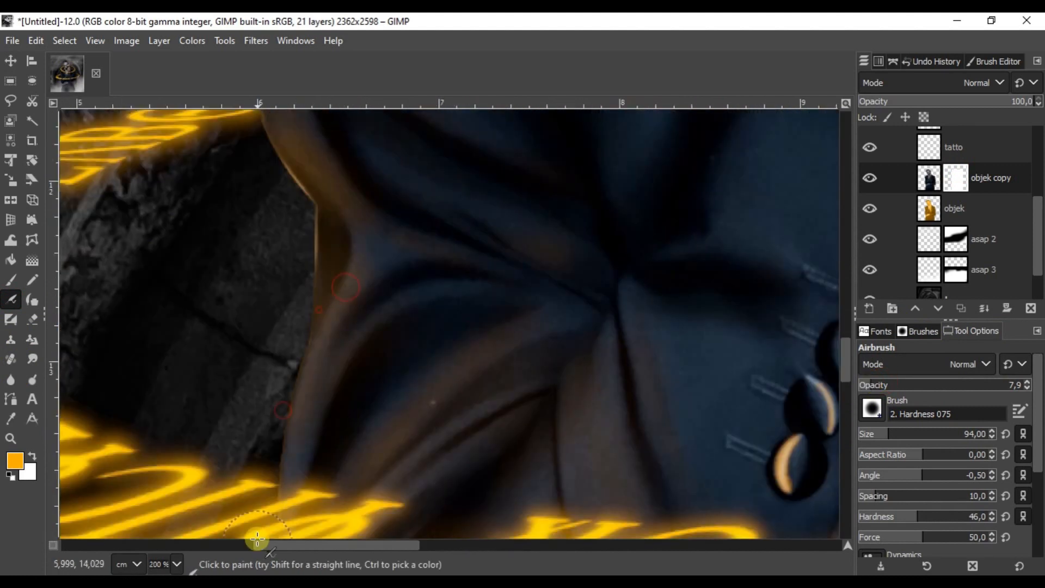
- Airbrush the mask at 4.2 opacity to bring soft orange light around the eye and onto the raised hand's fingertips
scroll(392, 240, "down", 3)
scroll(483, 362, "up", 1)
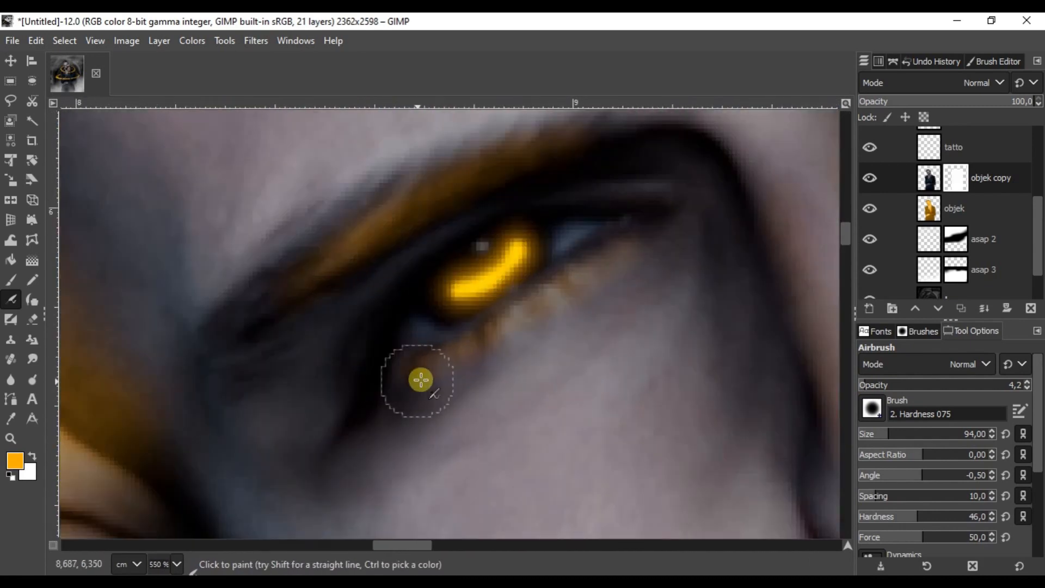
scroll(420, 380, "down", 8)
scroll(427, 299, "up", 7)
scroll(508, 282, "down", 3)
scroll(584, 328, "up", 2)
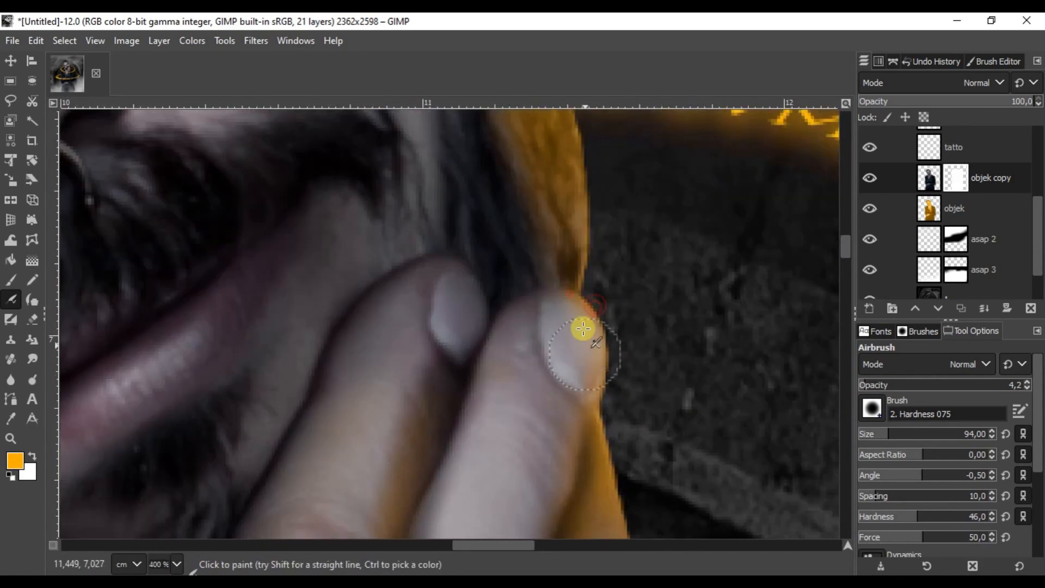
- Airbrush the mask at 4.2 opacity over the jacket folds near the lower ring's ΦVSMOD lettering to add faint orange light
scroll(583, 329, "down", 3)
scroll(478, 333, "up", 1)
scroll(474, 366, "down", 2)
scroll(537, 303, "up", 2)
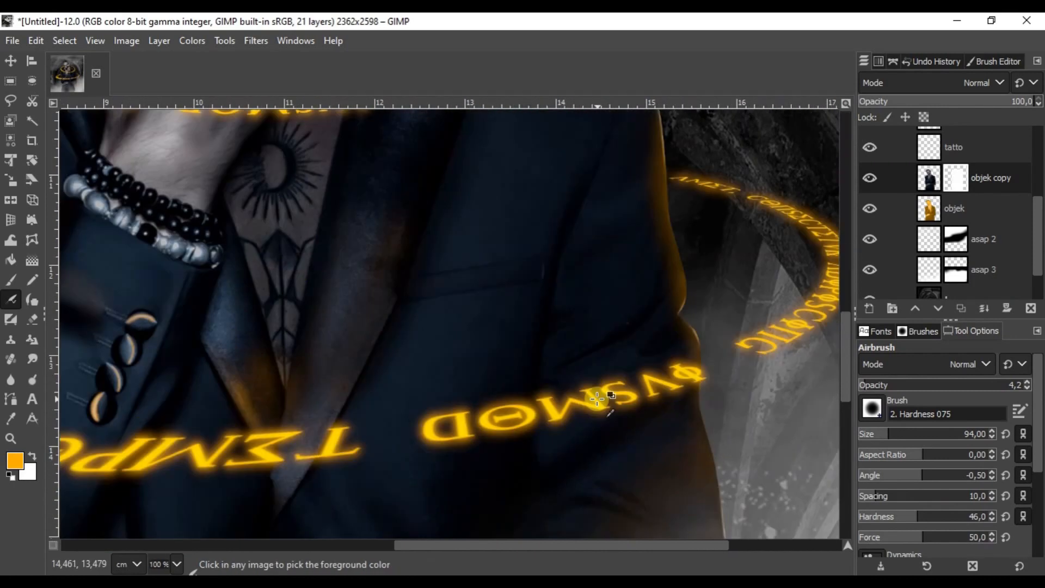
scroll(597, 400, "up", 1)
scroll(473, 506, "down", 5)
scroll(694, 331, "up", 5)
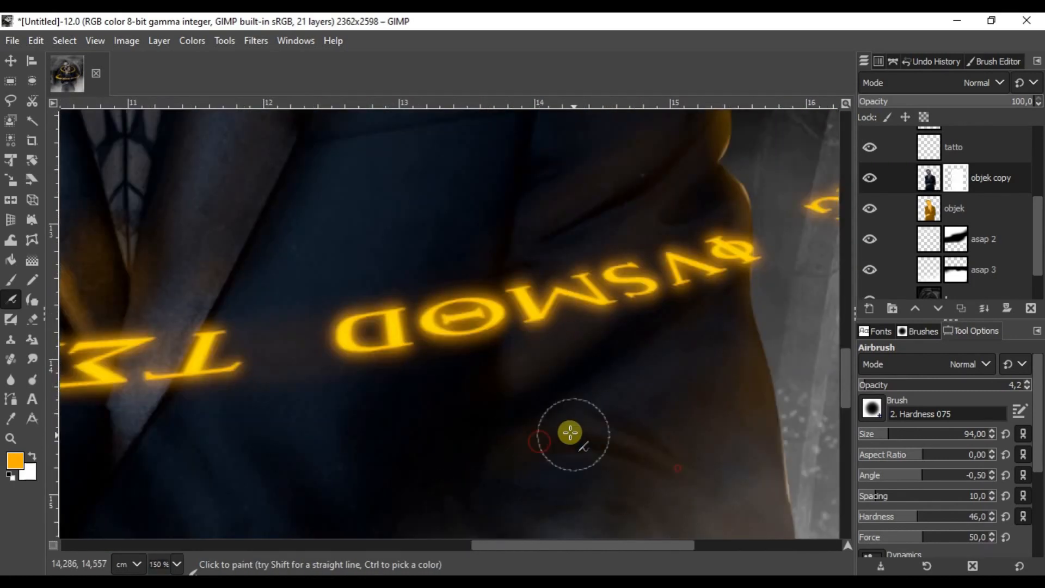
- Airbrush the mask at 4.7 opacity over the man's lower hand and wrist to add faint orange light
scroll(537, 381, "down", 1)
scroll(649, 329, "up", 2)
scroll(693, 304, "up", 1)
scroll(526, 389, "down", 3)
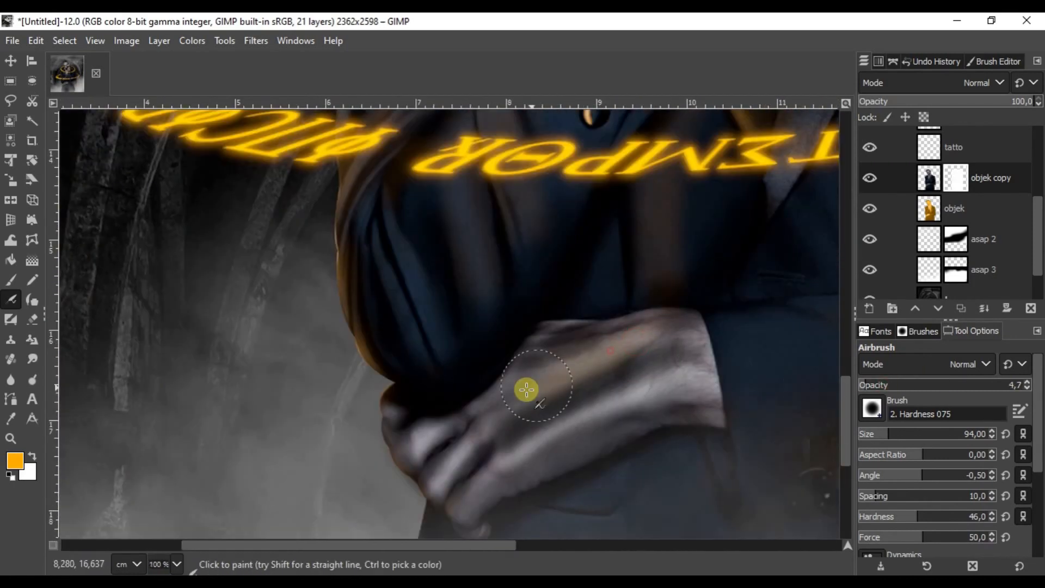
scroll(527, 389, "up", 3)
scroll(399, 334, "down", 1)
scroll(485, 233, "down", 4)
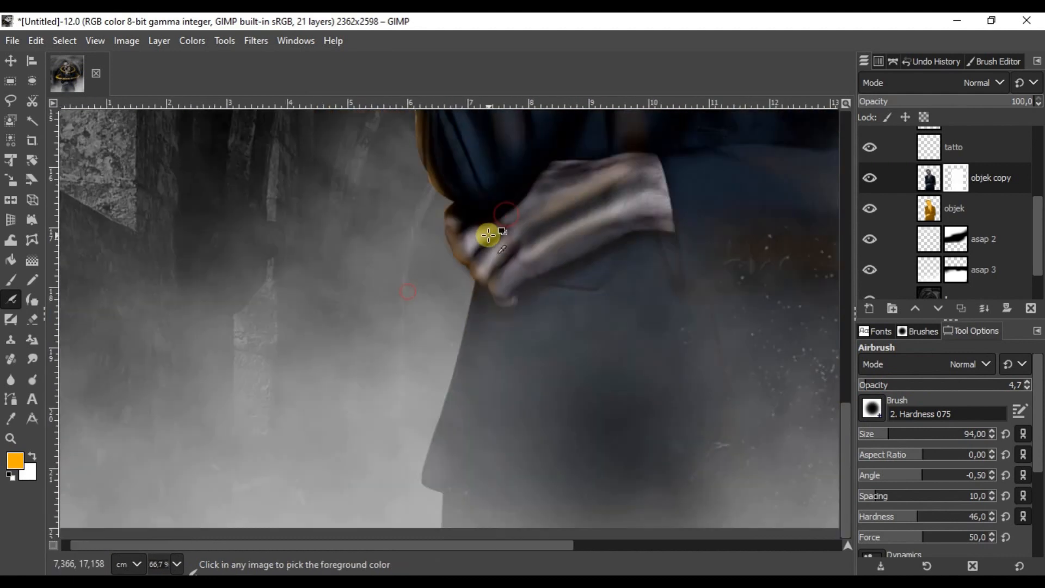
scroll(434, 380, "down", 3)
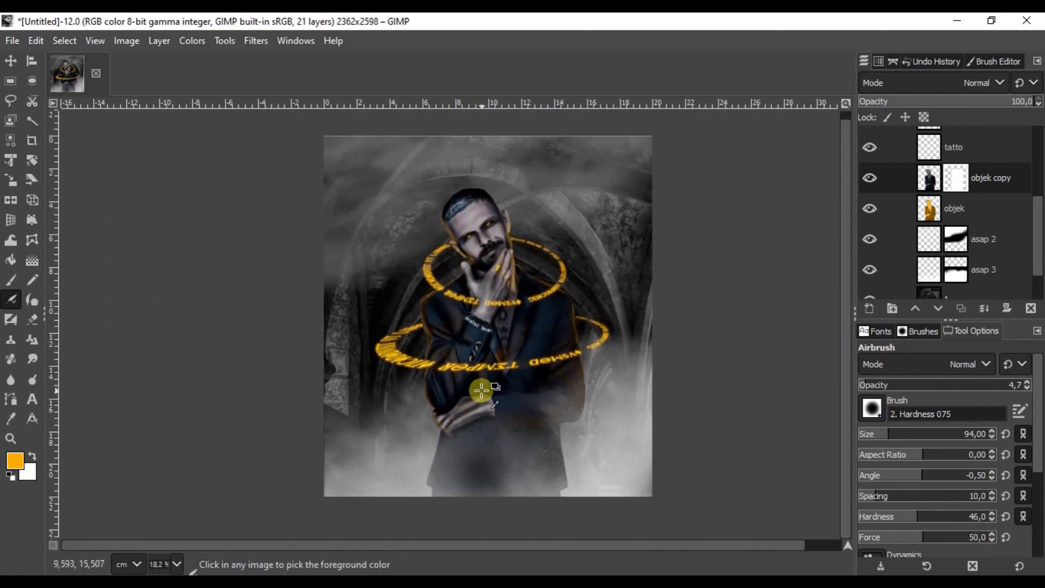
scroll(480, 388, "up", 1)
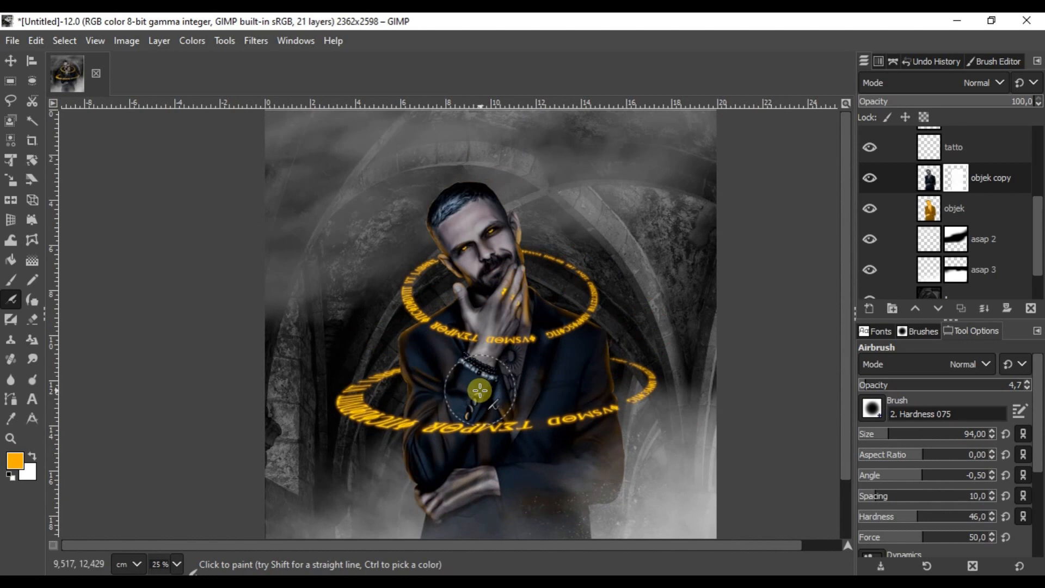
scroll(531, 279, "down", 3)
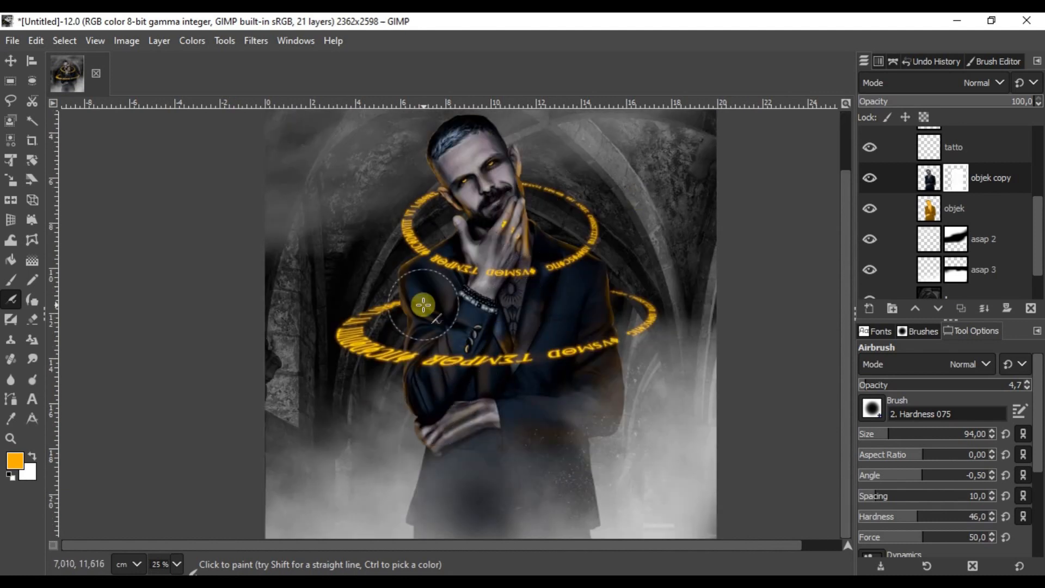
scroll(436, 294, "up", 3)
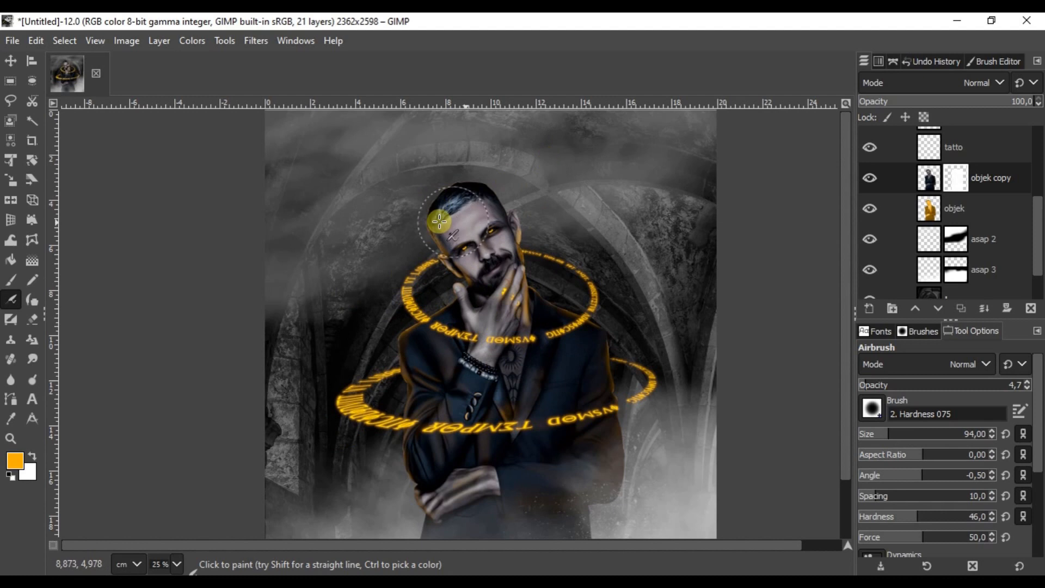
- Import the pngwing.com smoke image from the wizard folder as a layer and lower it beneath the objek layer
left_click(10, 60)
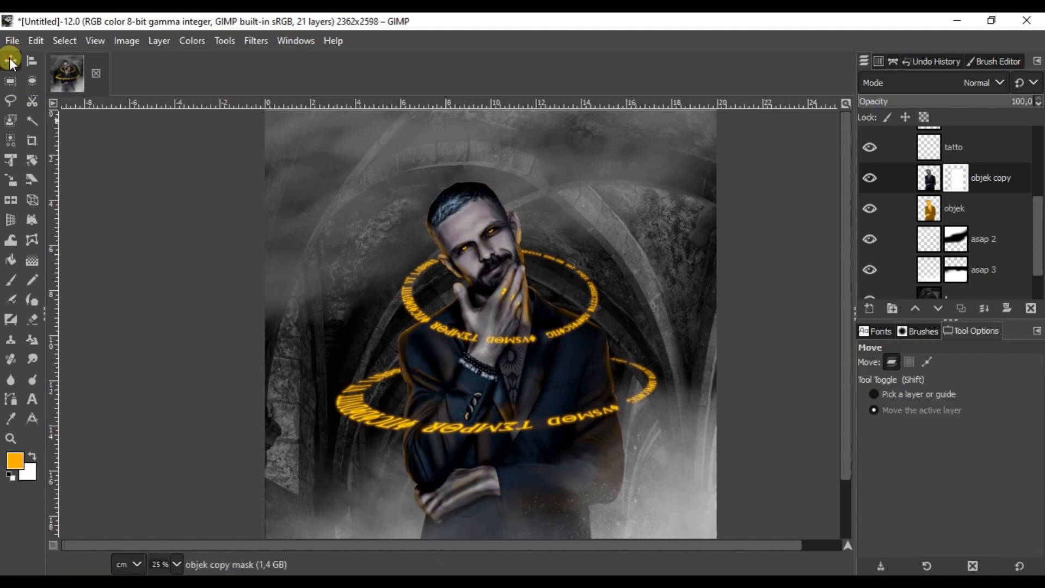
left_click(145, 555)
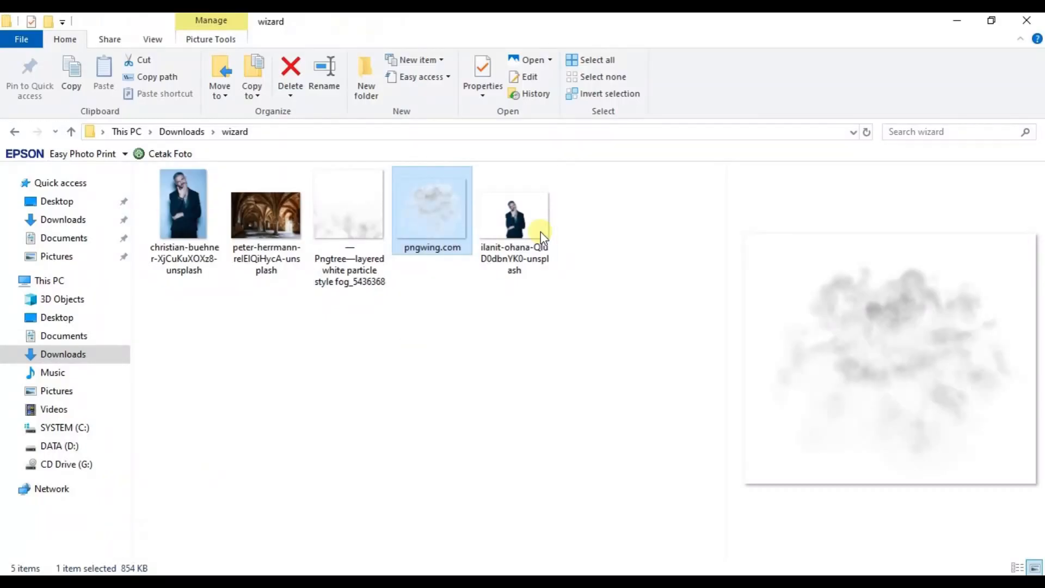
left_click_drag(428, 225, 507, 377)
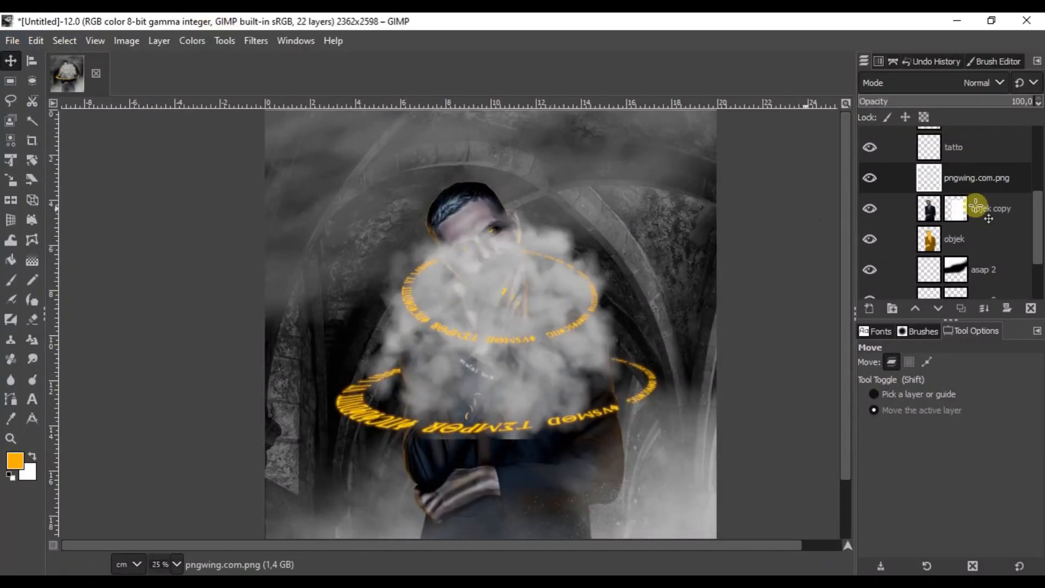
left_click(940, 309)
left_click(940, 309)
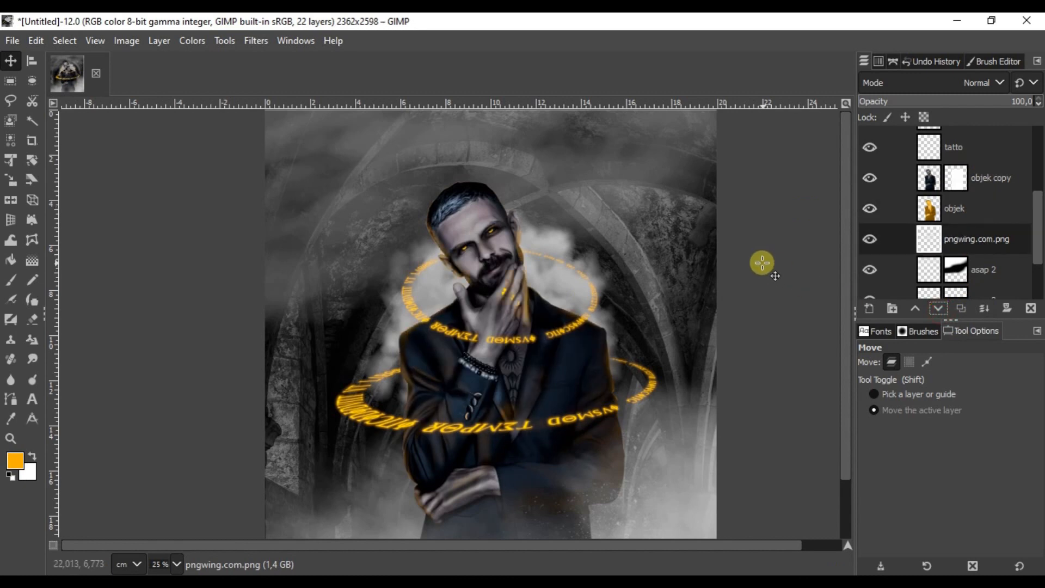
- Enlarge and reposition the smoke layer behind the man with Unified Transform, and reduce its opacity to 32.2
key("shift+t")
left_click(527, 275)
mouse_move(498, 447)
left_mouse_down()
mouse_move(492, 556)
mouse_move(495, 445)
left_mouse_up()
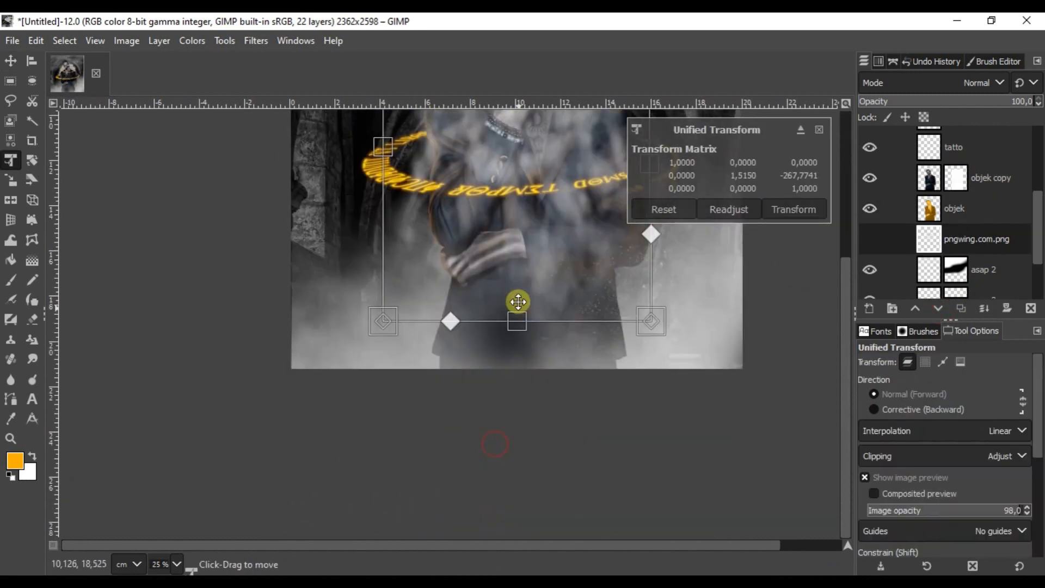
left_click_drag(514, 310, 476, 560)
left_click_drag(486, 188, 479, 129)
left_click_drag(351, 344, 326, 358)
left_click_drag(616, 359, 657, 359)
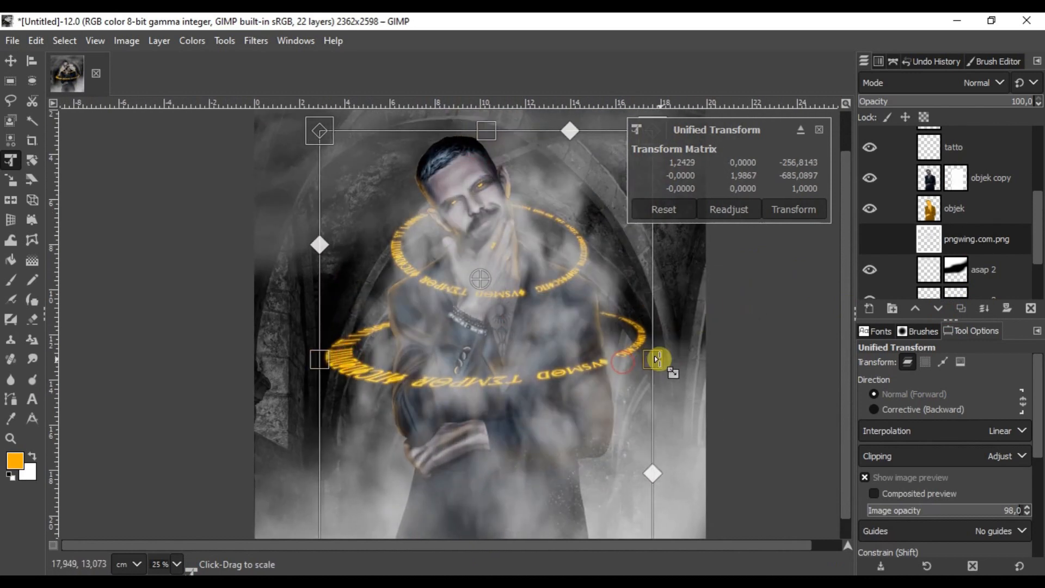
left_click_drag(514, 246, 525, 249)
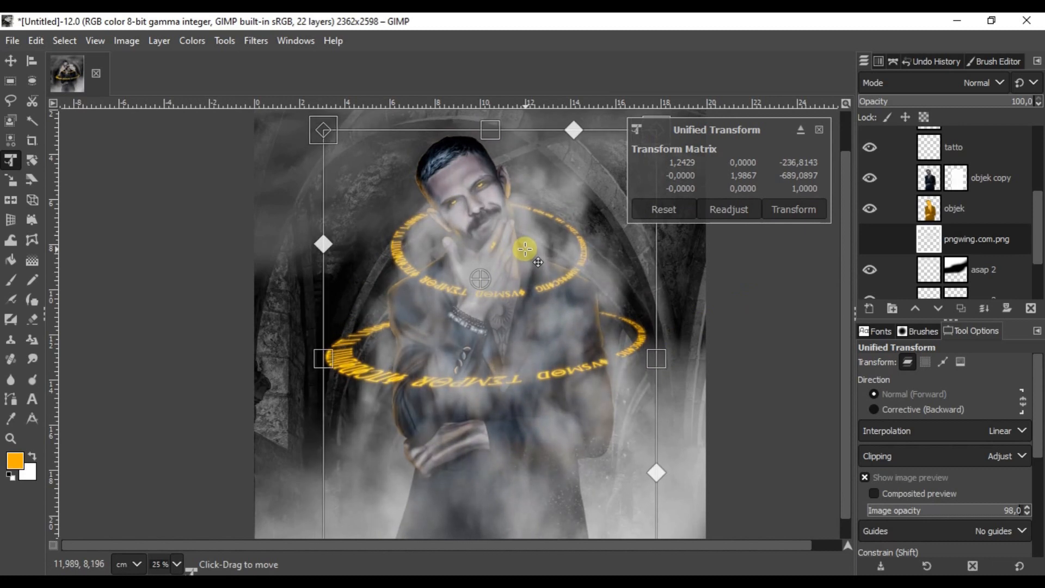
left_click(790, 209)
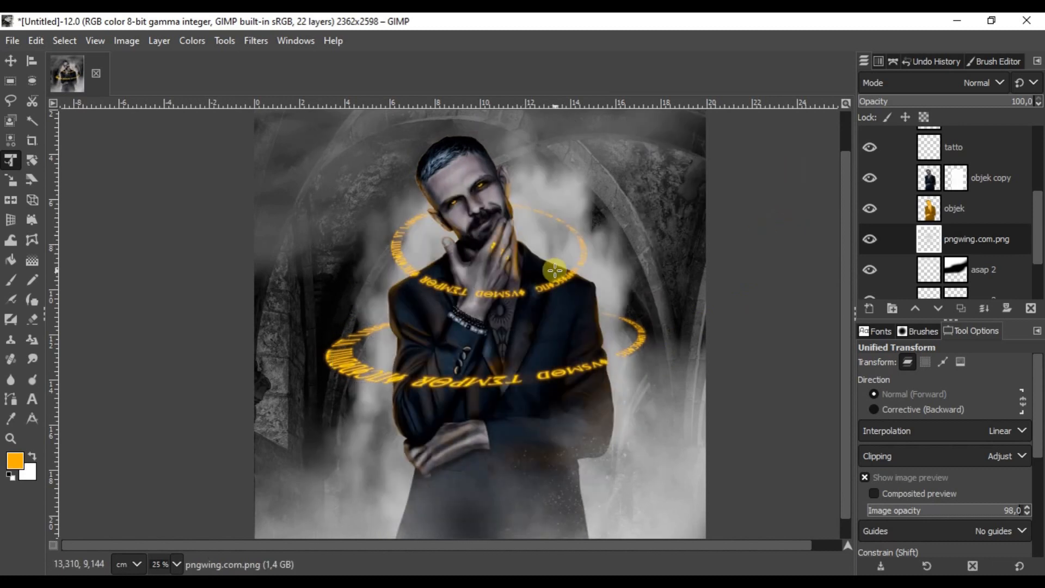
left_click_drag(959, 106, 941, 103)
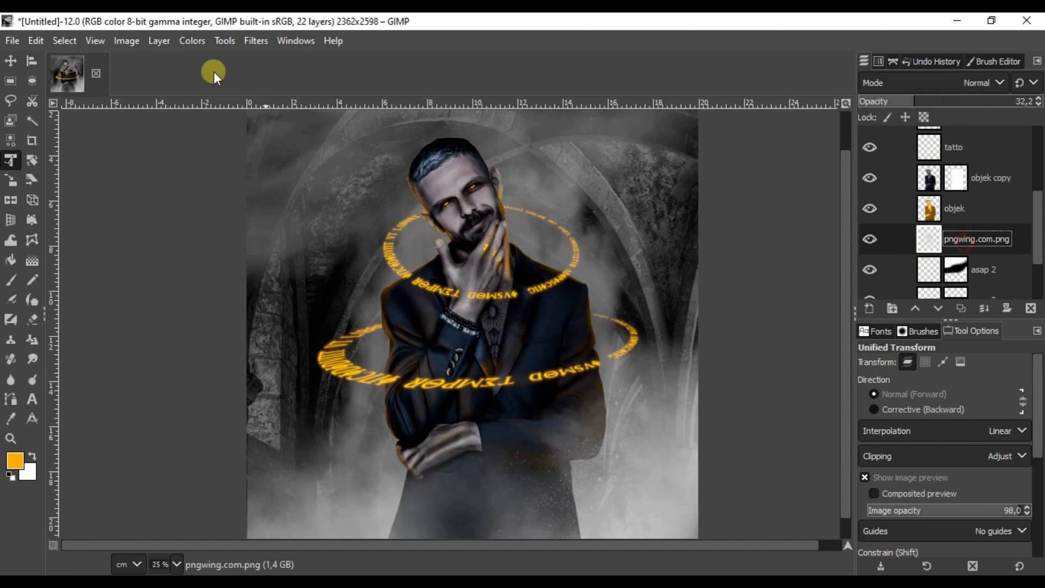
- Open Colorize for the pngwing.com.png smoke layer and set its color to orange ffaf00
left_click(192, 41)
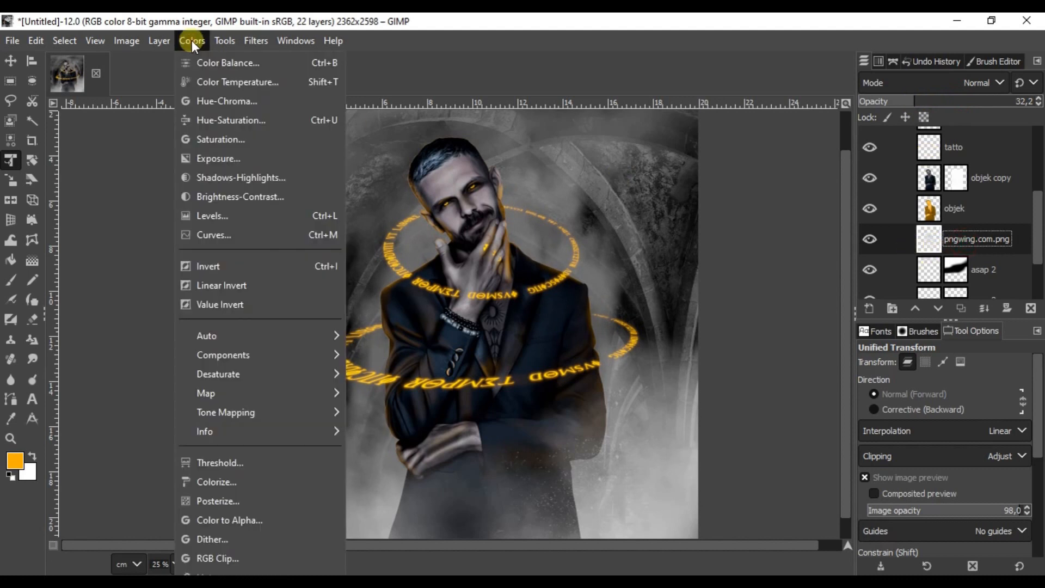
left_click(221, 476)
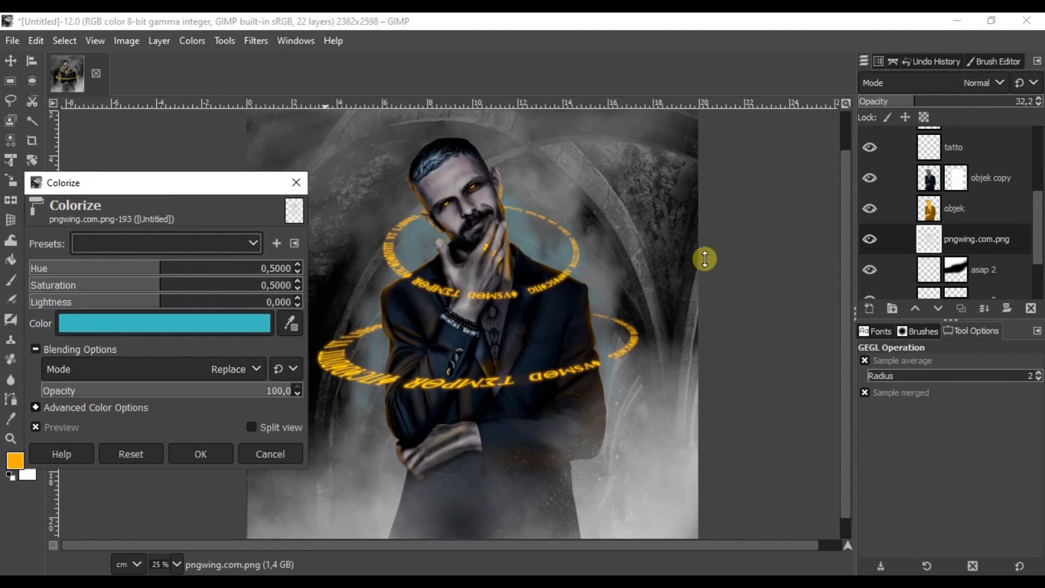
left_click_drag(139, 195, 833, 159)
left_click(834, 290)
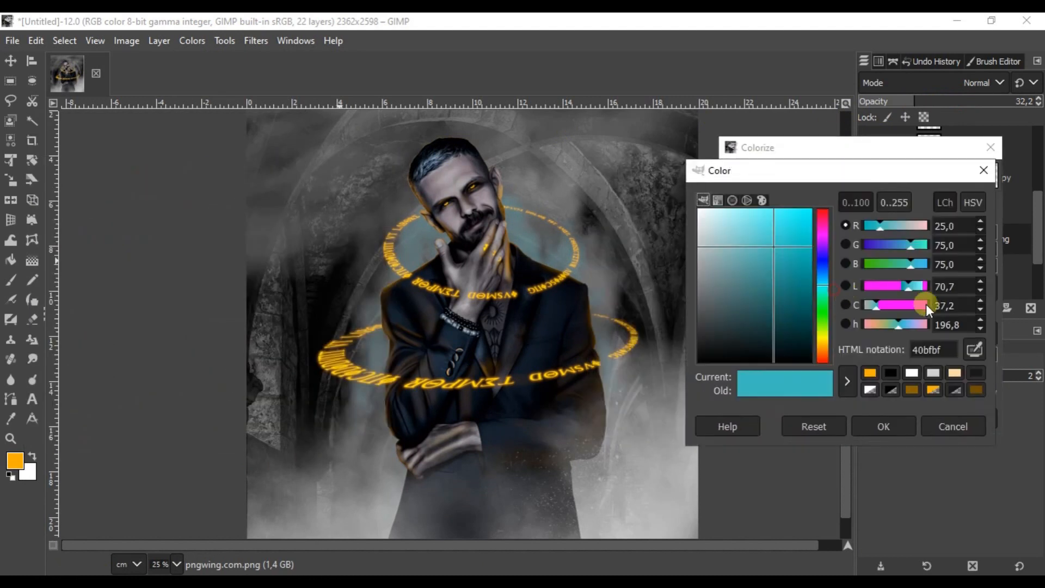
left_click(871, 374)
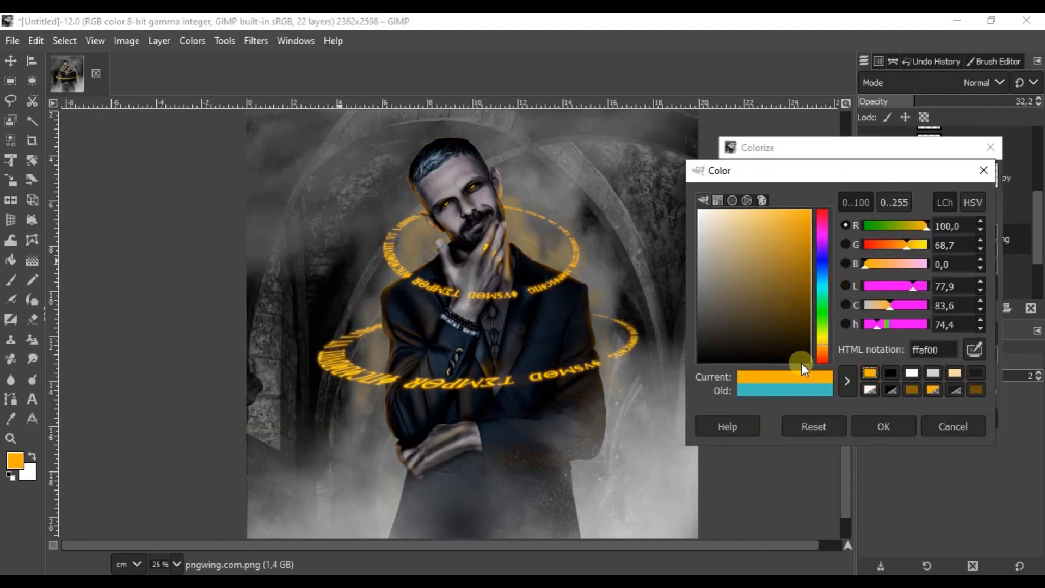
left_click(882, 429)
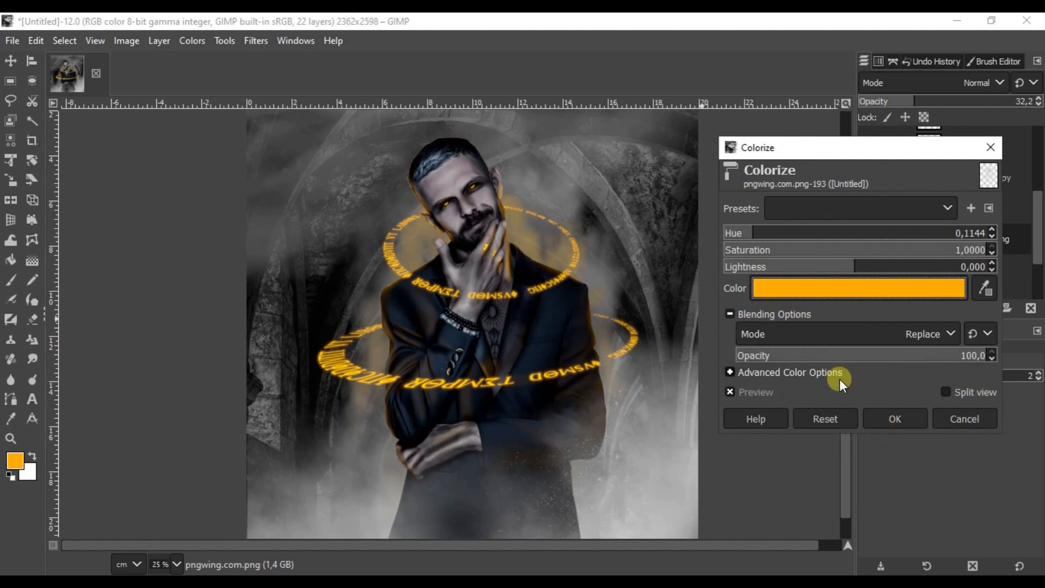
- Lower the Colorize lightness to about -0.238 and apply the orange tint to the smoke layer
left_click_drag(859, 266, 823, 276)
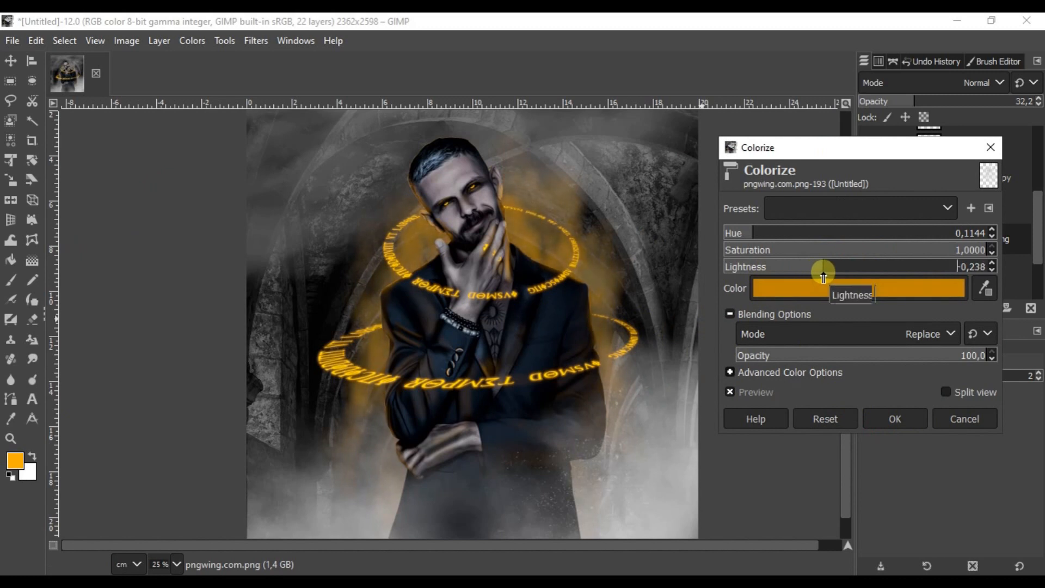
mouse_move(893, 243)
left_mouse_down()
mouse_move(929, 243)
mouse_move(889, 243)
left_mouse_up()
left_click(889, 417)
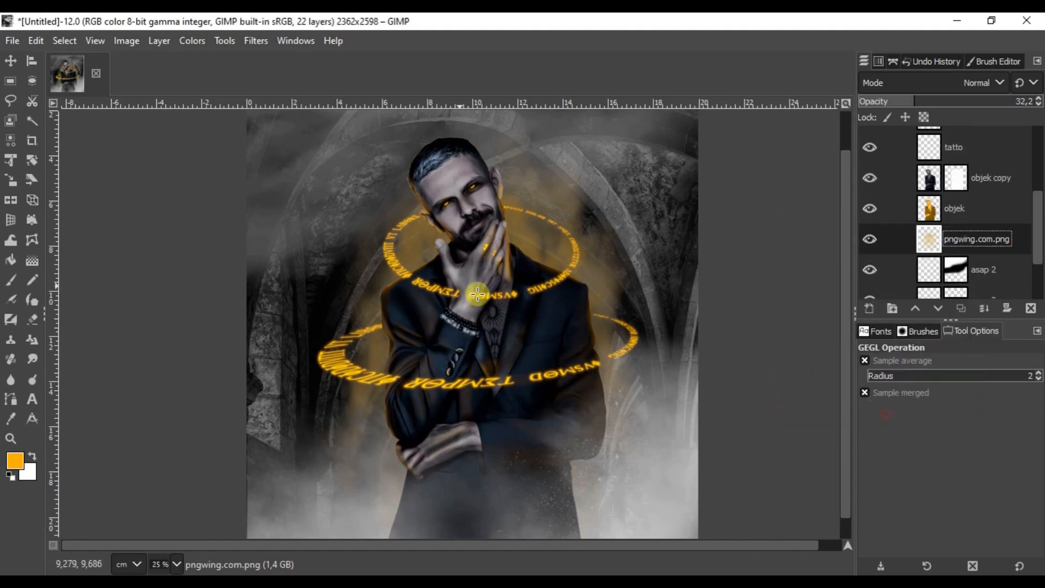
scroll(477, 294, "down", 3)
scroll(474, 274, "up", 3)
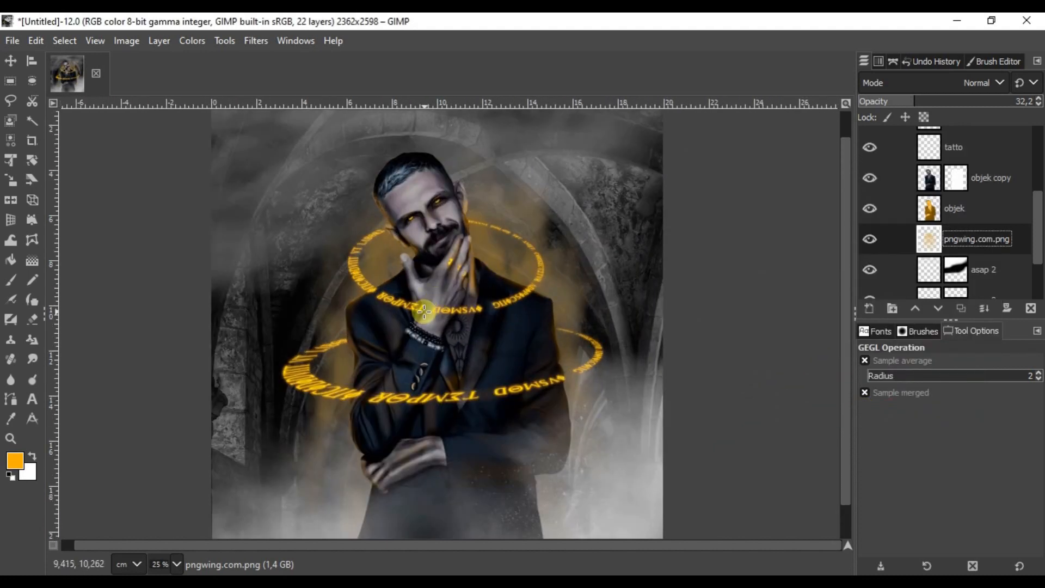
- Duplicate the orange smoke layer, then shrink the copy and shift it upward behind the man's head with Unified Transform
key("ctrl+shift+d")
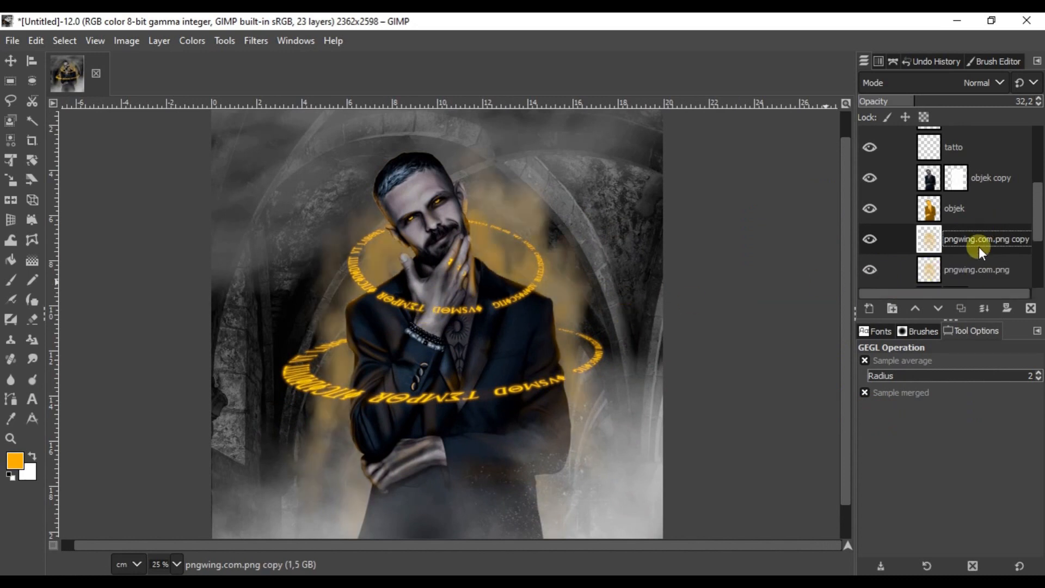
key("shift+t")
left_click_drag(275, 146, 386, 305)
left_click_drag(483, 375, 462, 238)
left_click(808, 209)
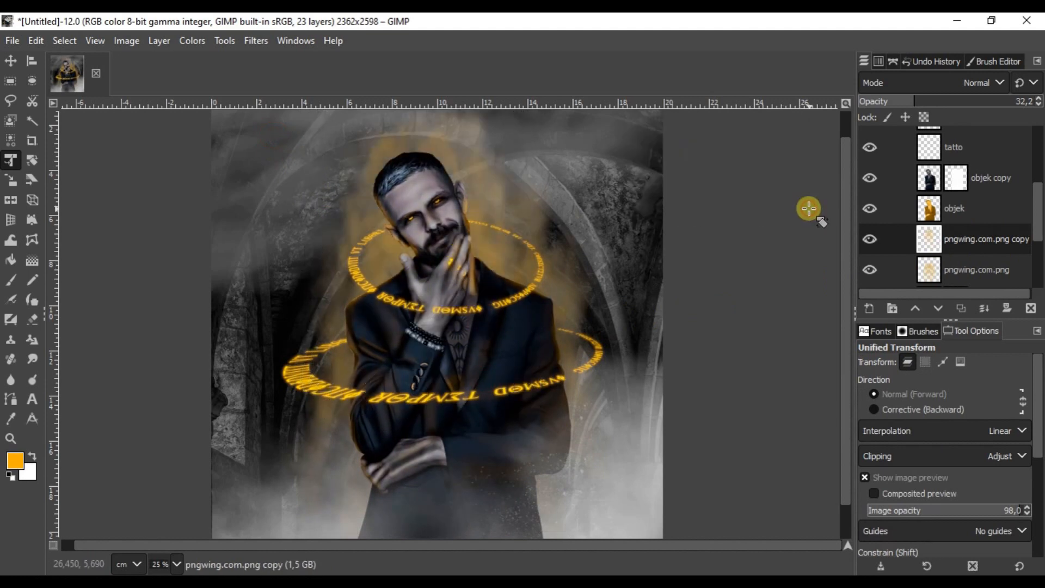
- Colorize the pngwing.com.png copy smoke layer with white ffffff
left_click(190, 40)
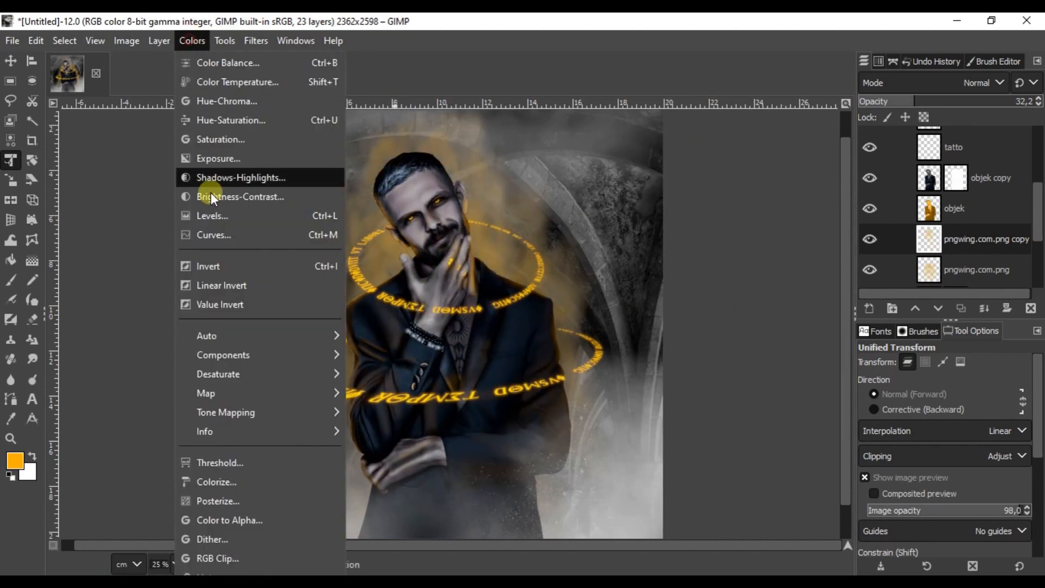
left_click(224, 489)
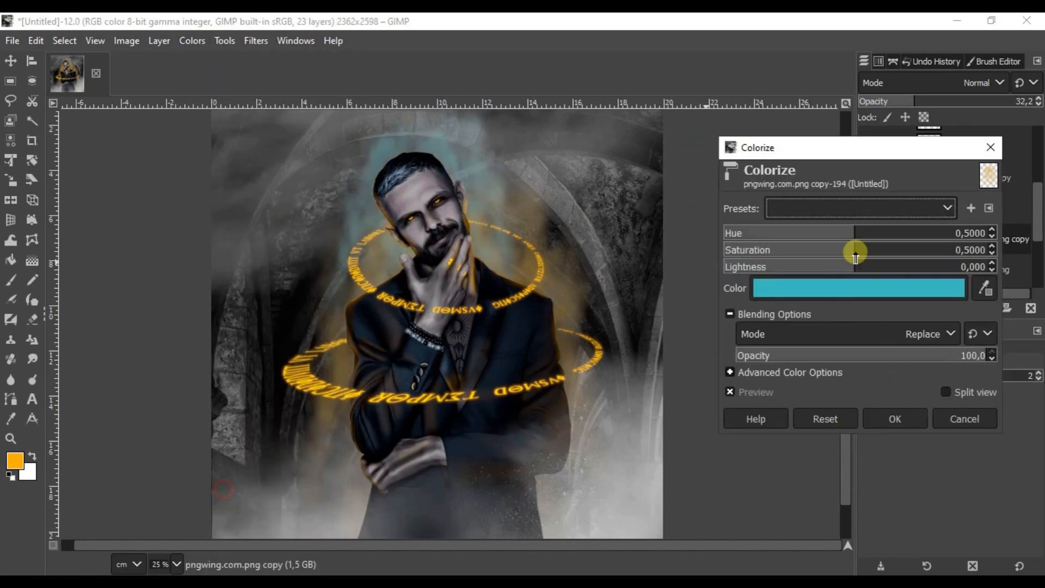
left_click(855, 292)
left_click_drag(751, 289, 645, 156)
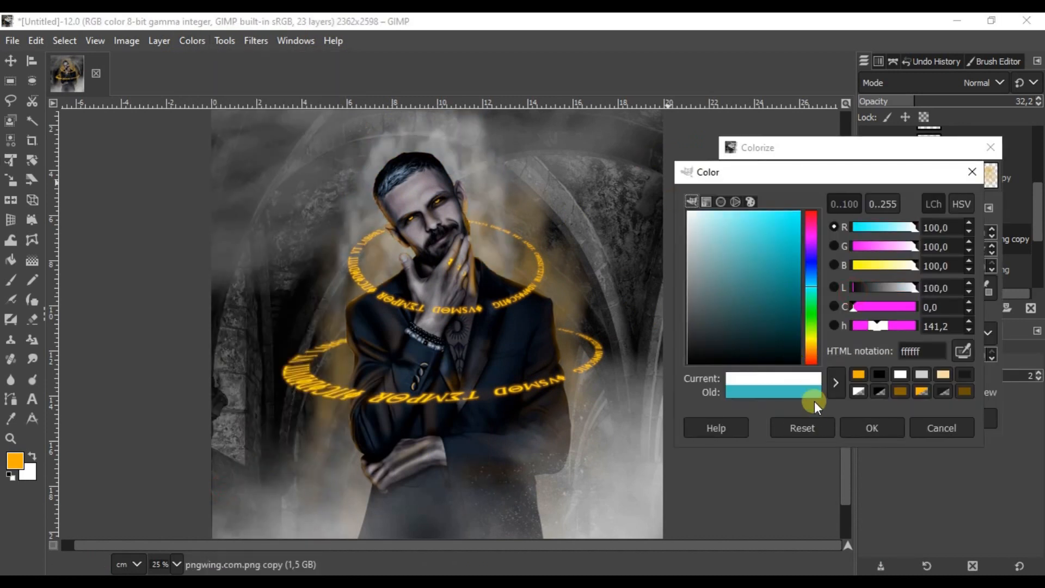
left_click(866, 427)
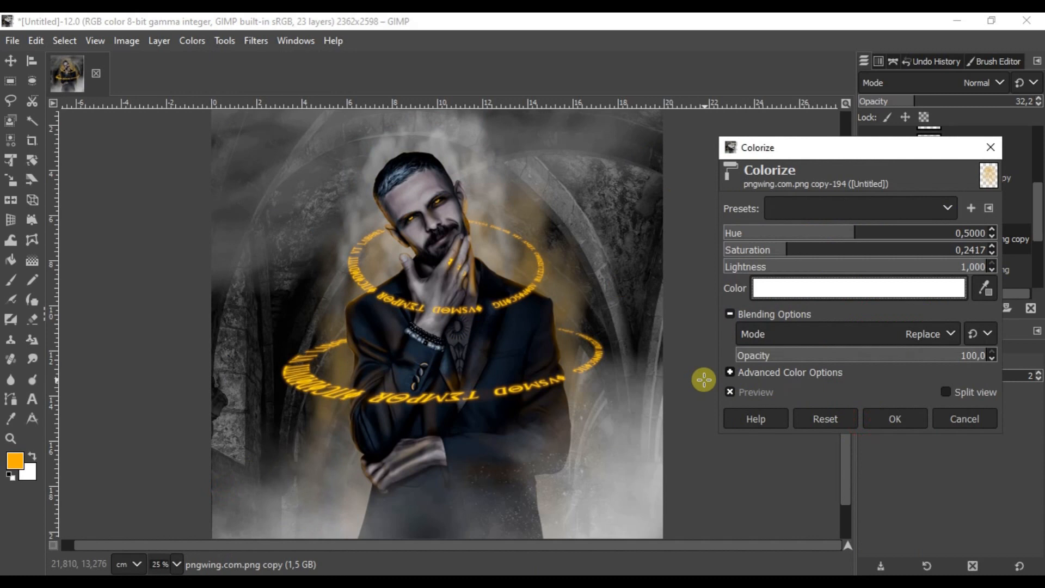
left_click(893, 420)
scroll(430, 288, "down", 2)
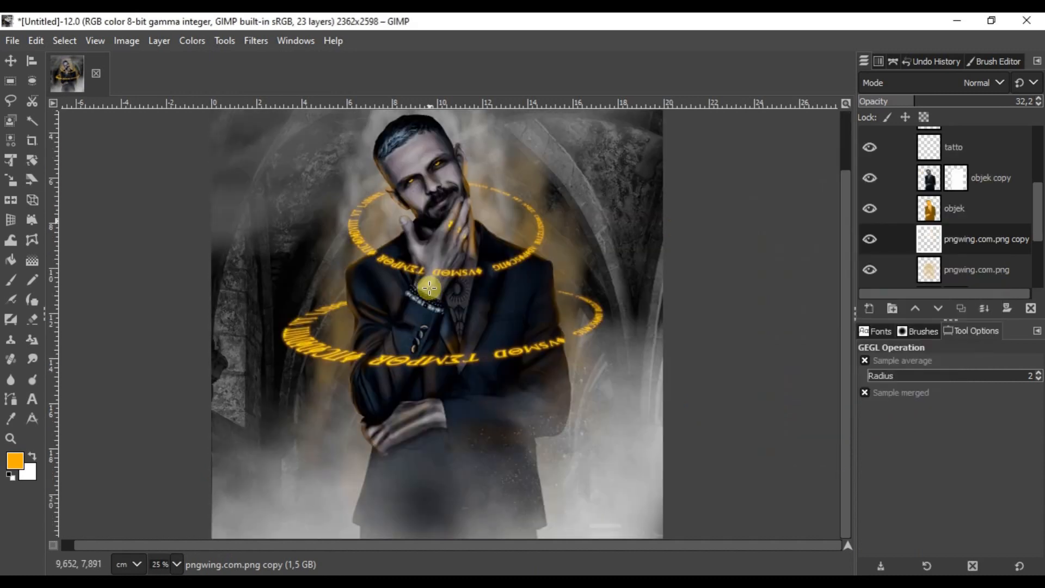
- Inspect the orange and white smoke behind the man at full-image and closer magnifications
scroll(536, 229, "down", 2)
scroll(464, 226, "up", 2)
scroll(429, 203, "up", 2)
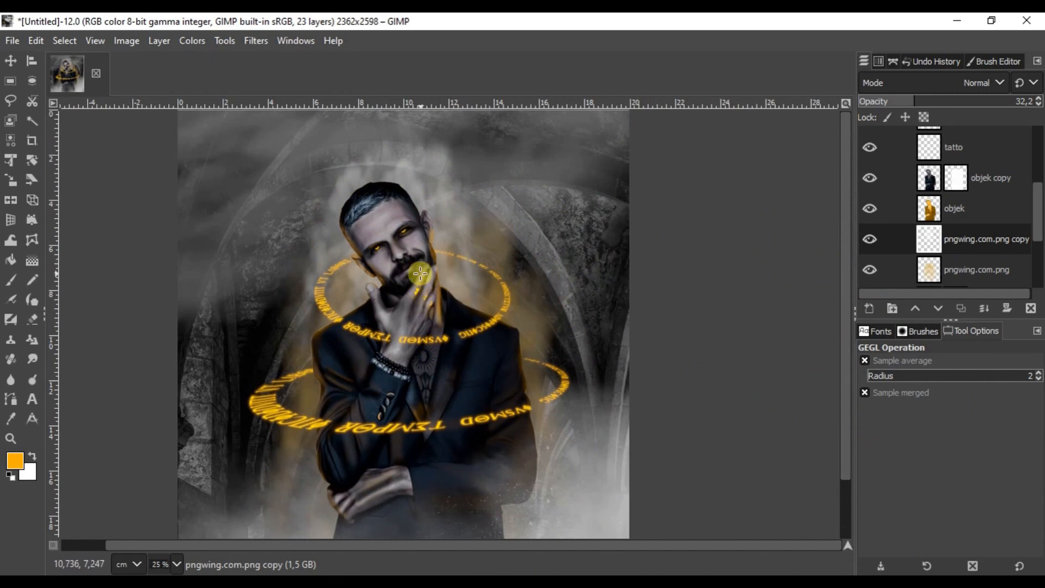
scroll(420, 274, "down", 1)
scroll(459, 400, "down", 1)
scroll(1020, 186, "up", 3)
scroll(980, 218, "down", 2)
left_click(924, 249)
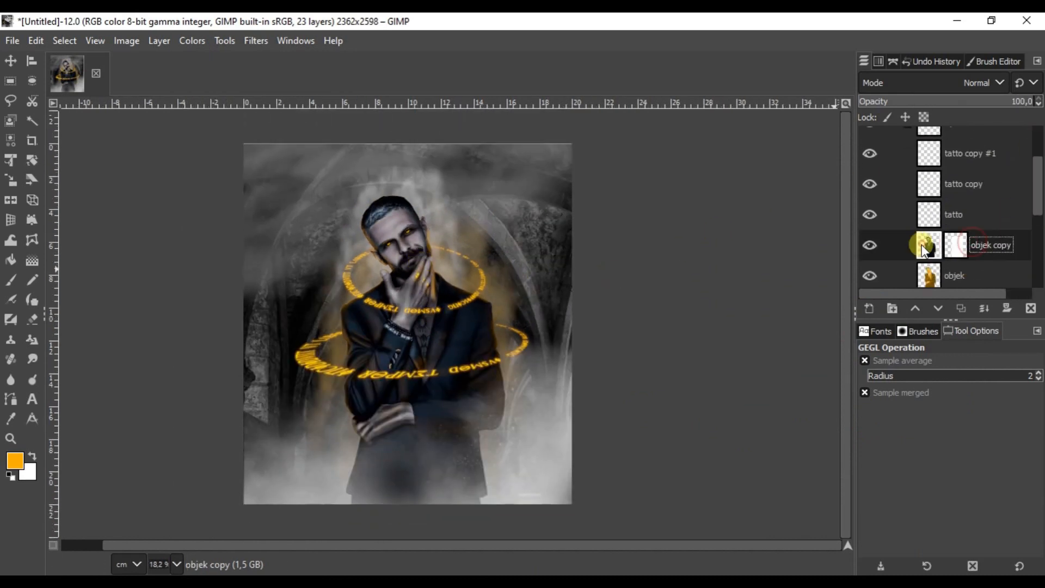
key("plus")
key("plus")
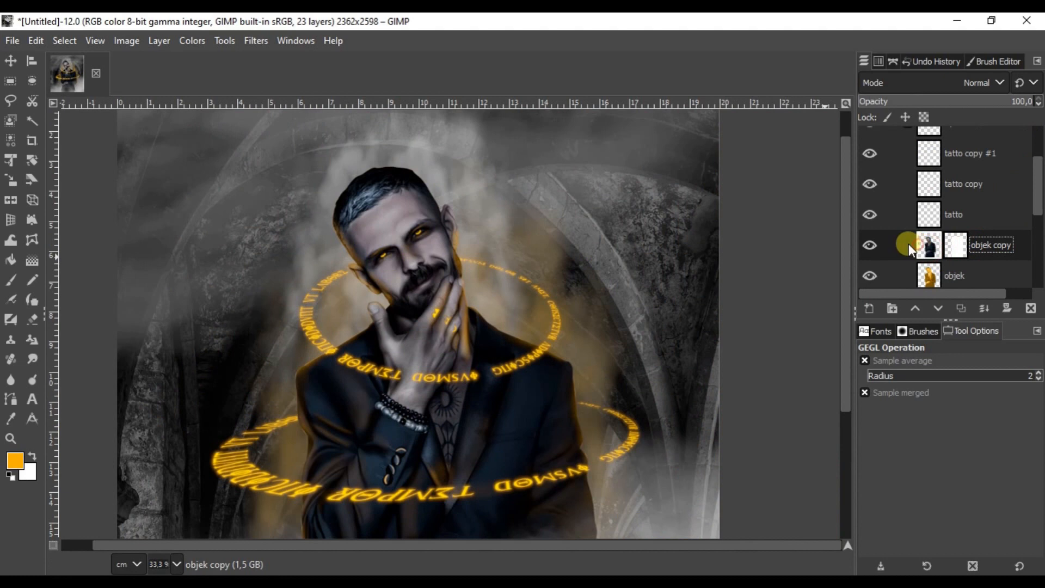
scroll(974, 264, "down", 1)
- Create a layer group named objek' directly above the objek copy layer
left_click(928, 242)
left_click(954, 266)
left_click(933, 240)
left_click(972, 273)
left_click(929, 242)
left_click(962, 263)
left_click(941, 244)
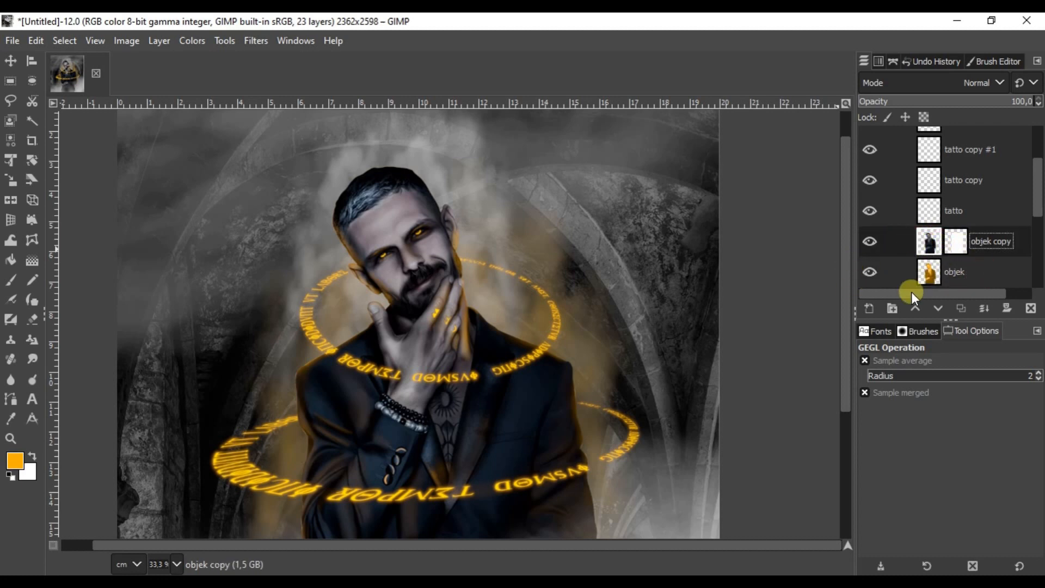
left_click(893, 309)
double_click(959, 243)
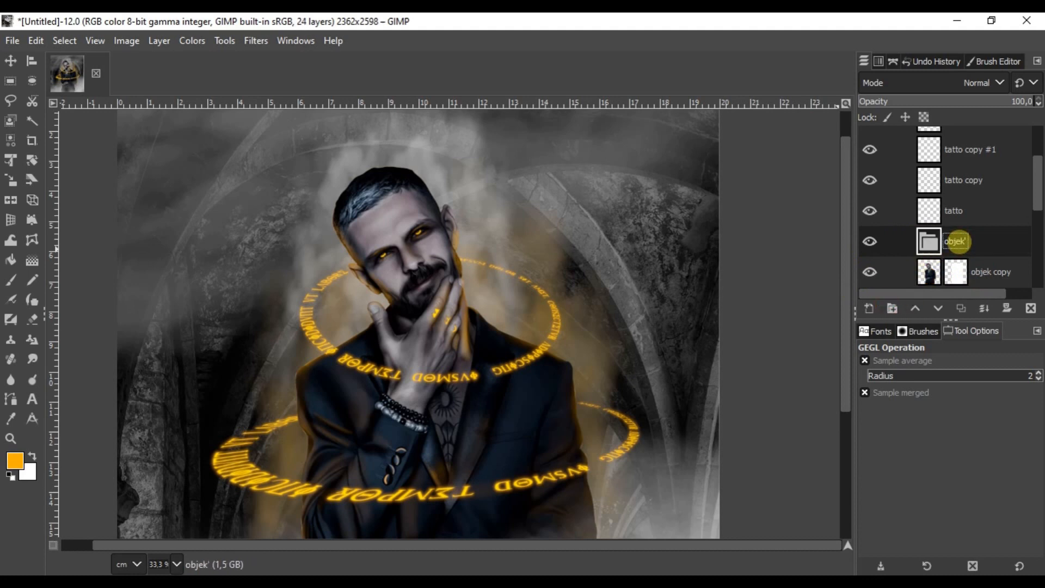
type("objek'")
- Move the objek copy and objek layers into the objek' group, collapse it, and duplicate the group
left_click_drag(988, 269, 966, 227)
left_click(906, 190)
right_click(968, 190)
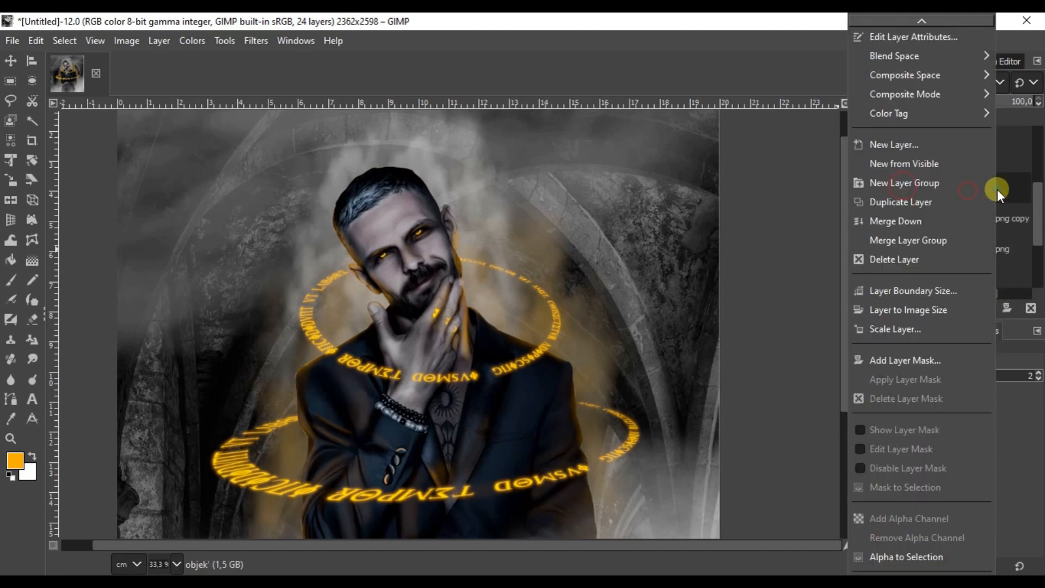
left_click(924, 203)
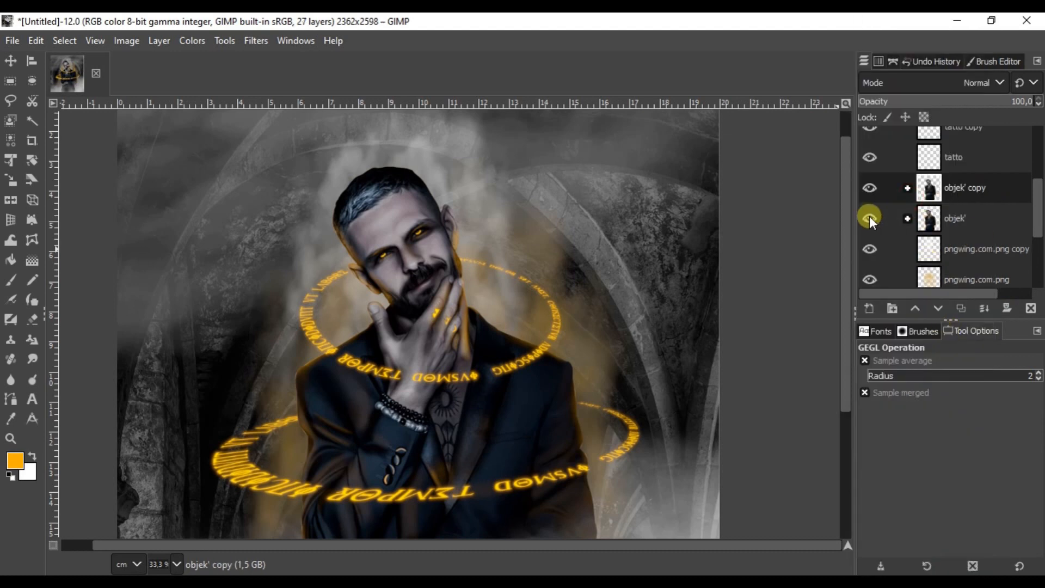
- Isolate the objek' copy group to examine the man without the other layers, and restore all layers' visibility
left_click(870, 188, "shift")
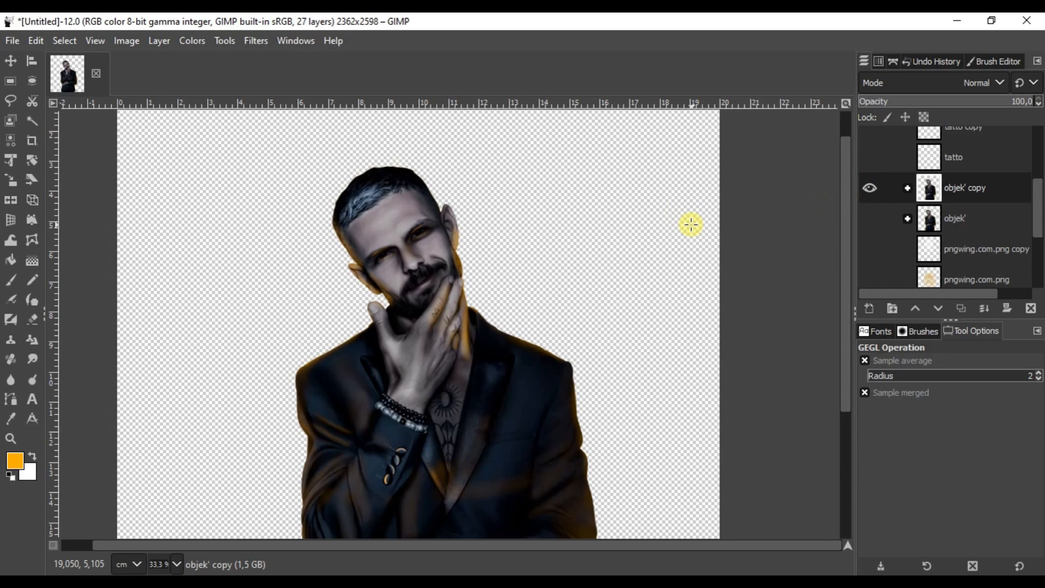
scroll(965, 185, "up", 3)
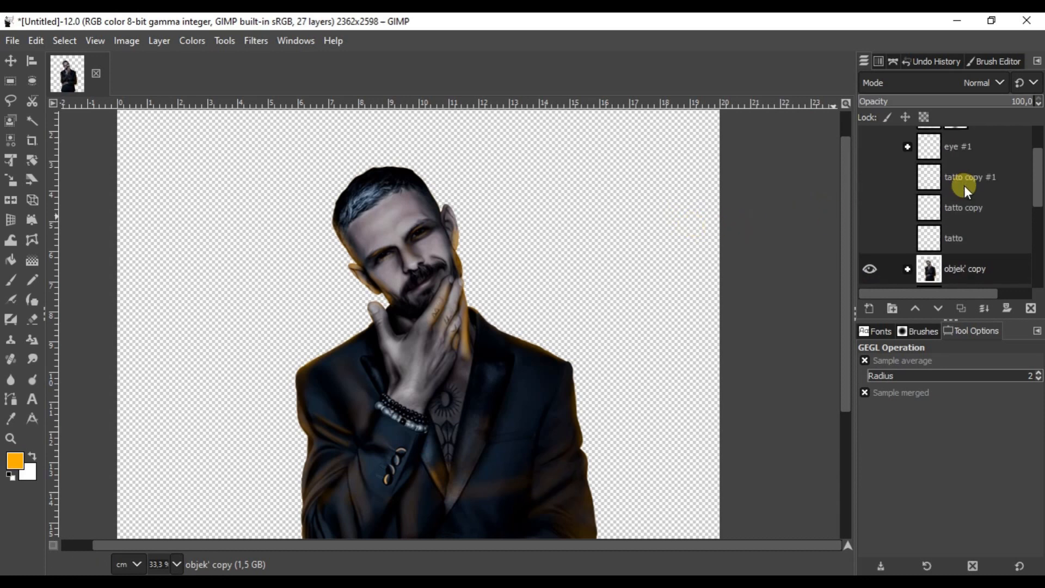
scroll(965, 185, "up", 2)
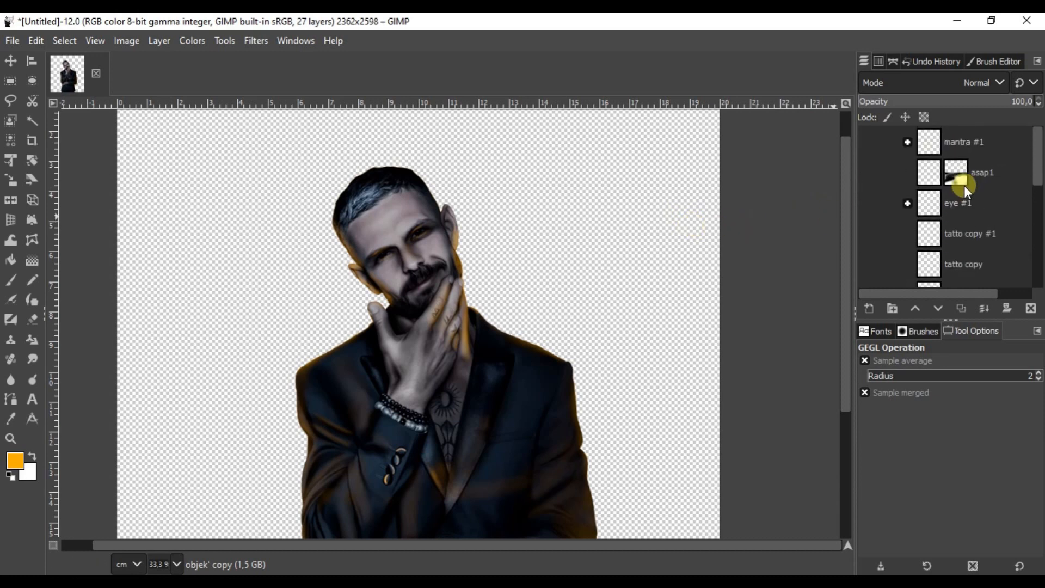
scroll(398, 255, "up", 4)
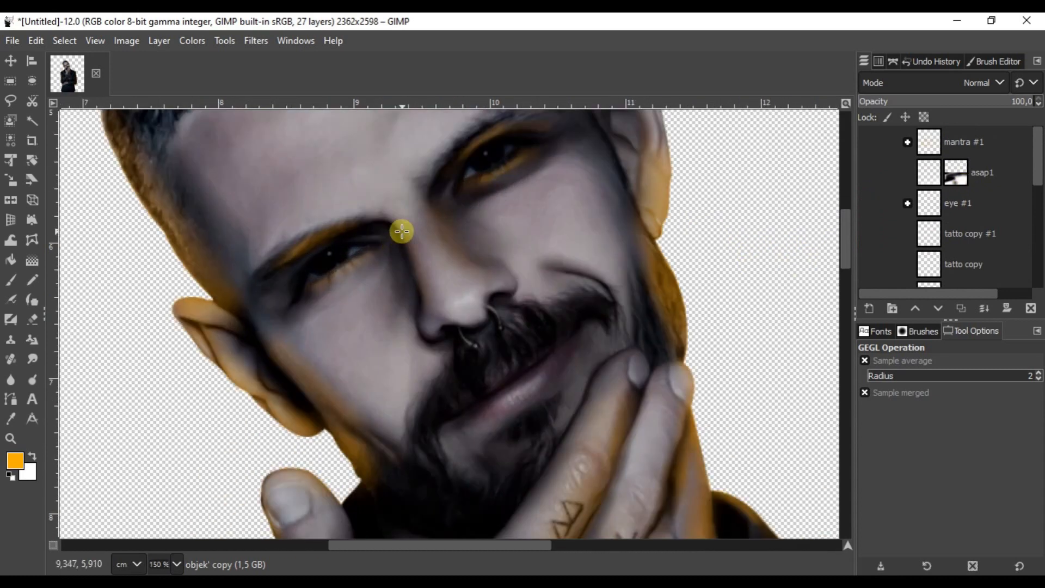
scroll(402, 226, "down", 3)
scroll(949, 220, "down", 1)
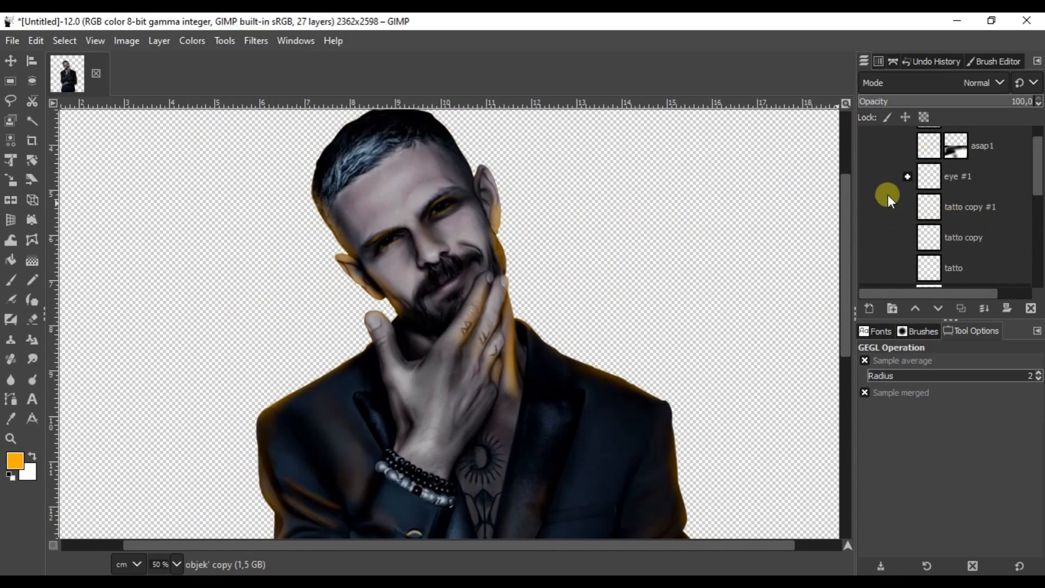
left_click(871, 172)
scroll(974, 248, "down", 3)
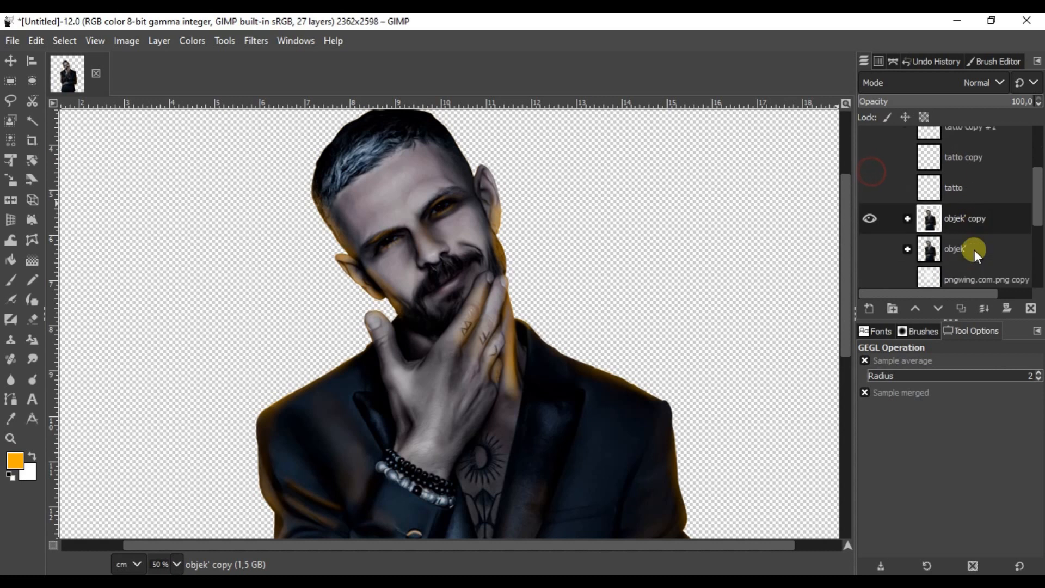
scroll(975, 249, "up", 2)
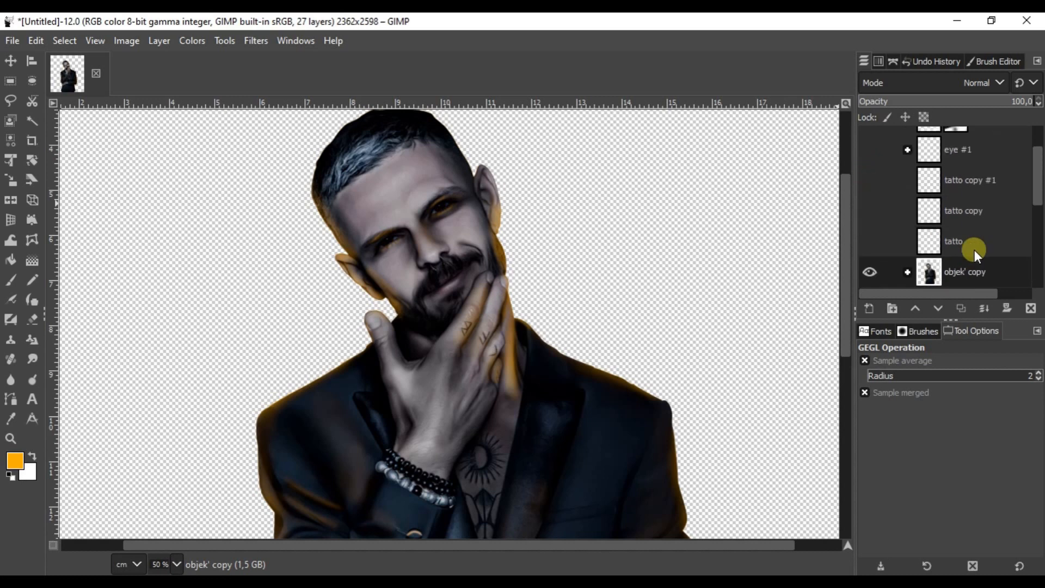
scroll(975, 250, "down", 2)
key("ctrl+z")
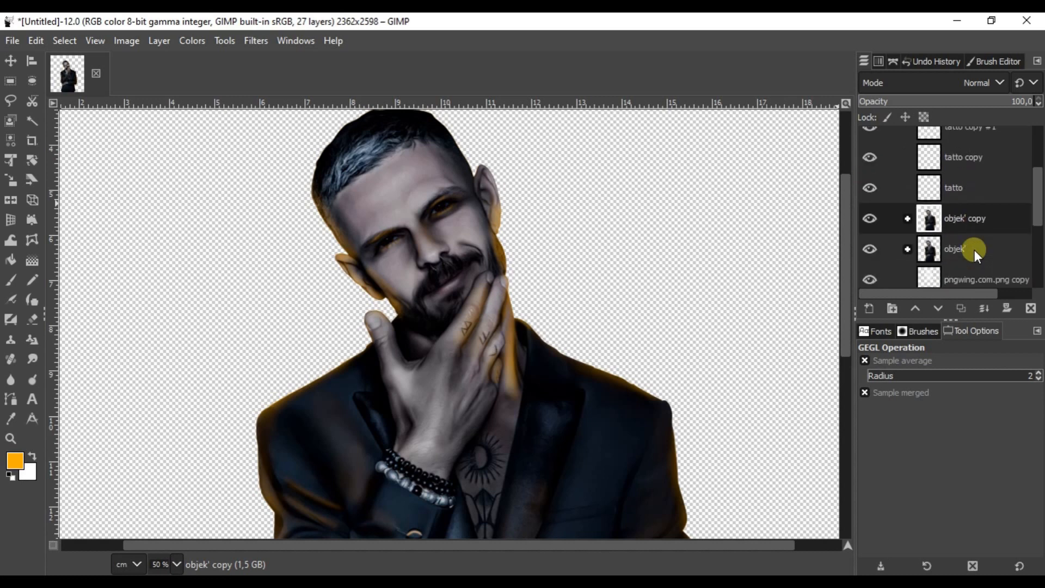
- Try to move the eye #1 group into the original objek' group
scroll(950, 217, "up", 2)
left_click(976, 157)
left_click_drag(981, 153, 964, 259)
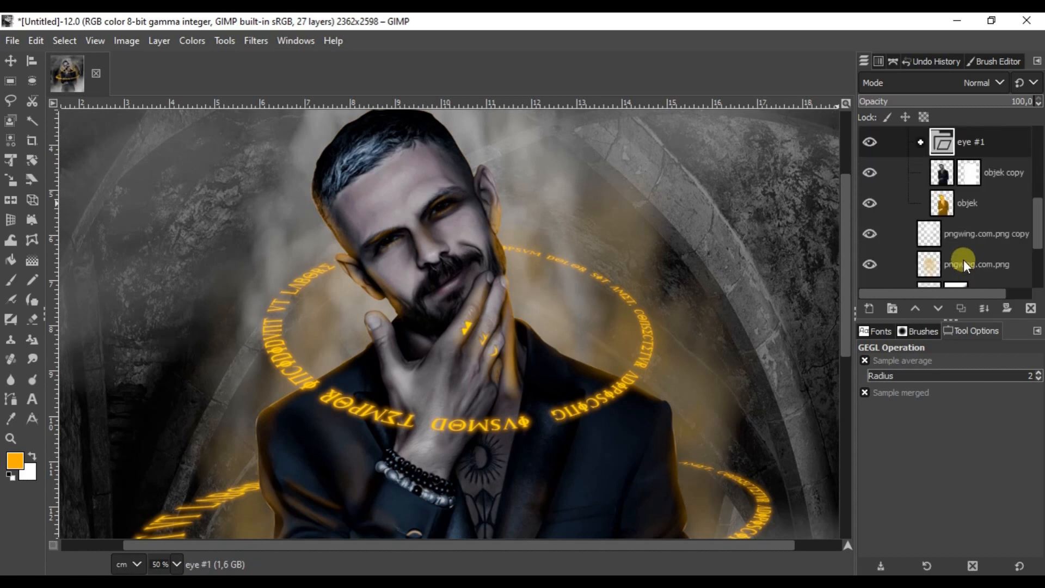
key("ctrl+z")
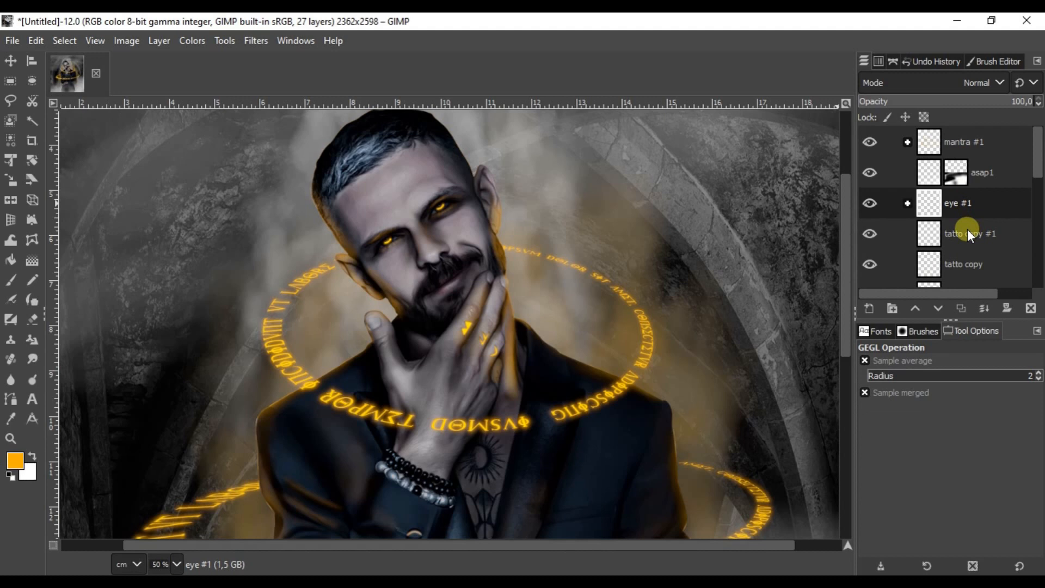
- Move the eye #1 group into the objek' copy group above its objek layers, and select the tatto copy #1 layer
scroll(969, 221, "down", 2)
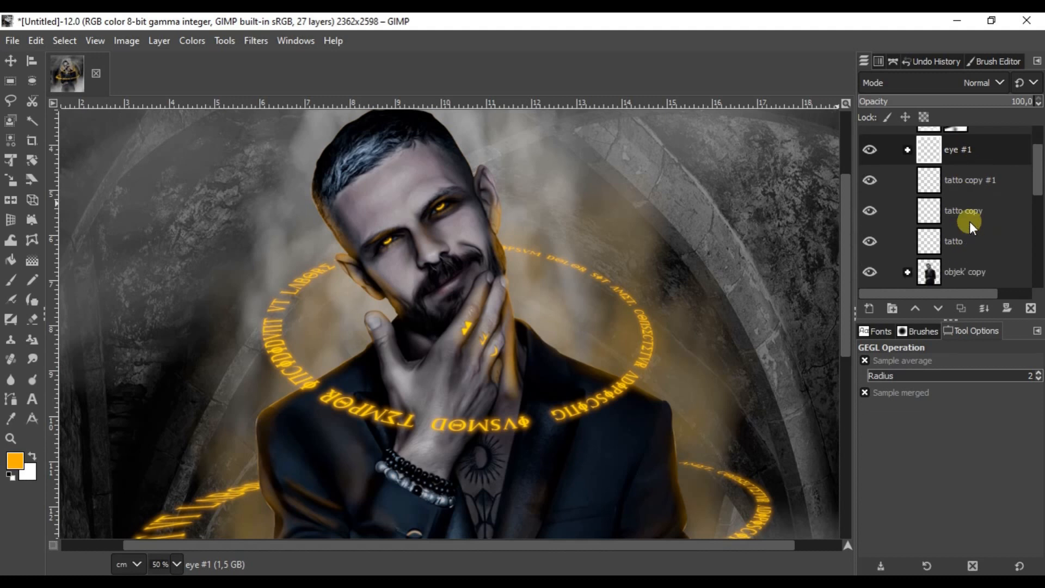
left_click_drag(979, 143, 967, 218)
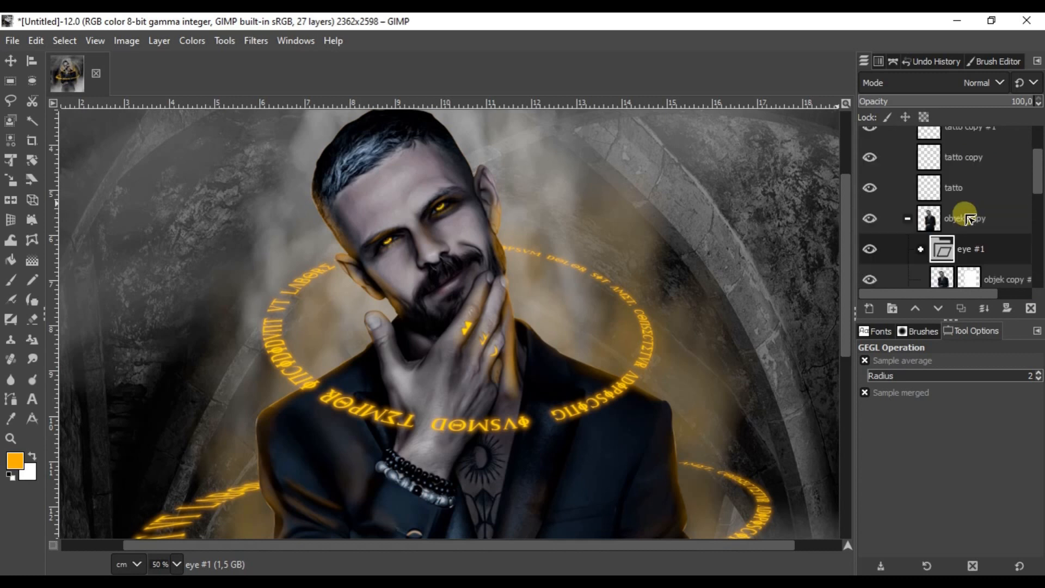
scroll(968, 218, "up", 1)
left_click(988, 154)
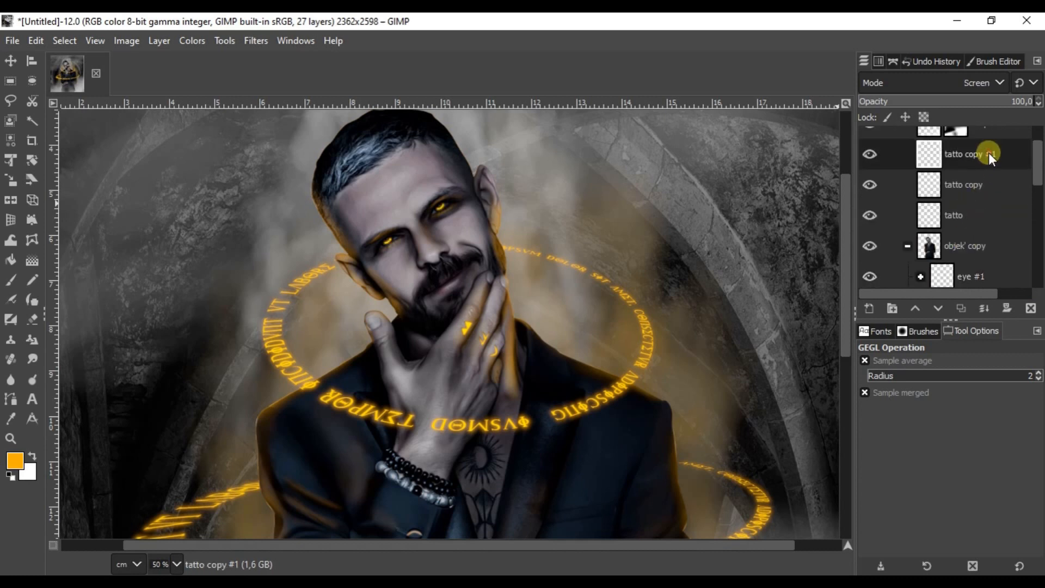
- Merge the three tatto layers into one, move it into the objek' copy group, collapse the group and select it
left_click(986, 307)
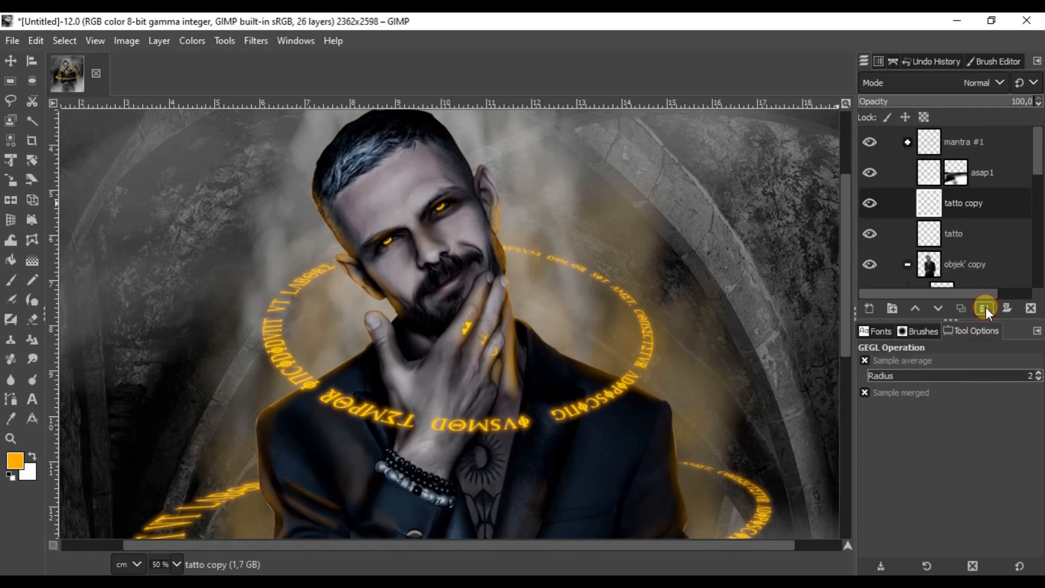
left_click(985, 307)
left_click_drag(976, 171, 973, 204)
left_click(906, 169)
left_click(974, 181)
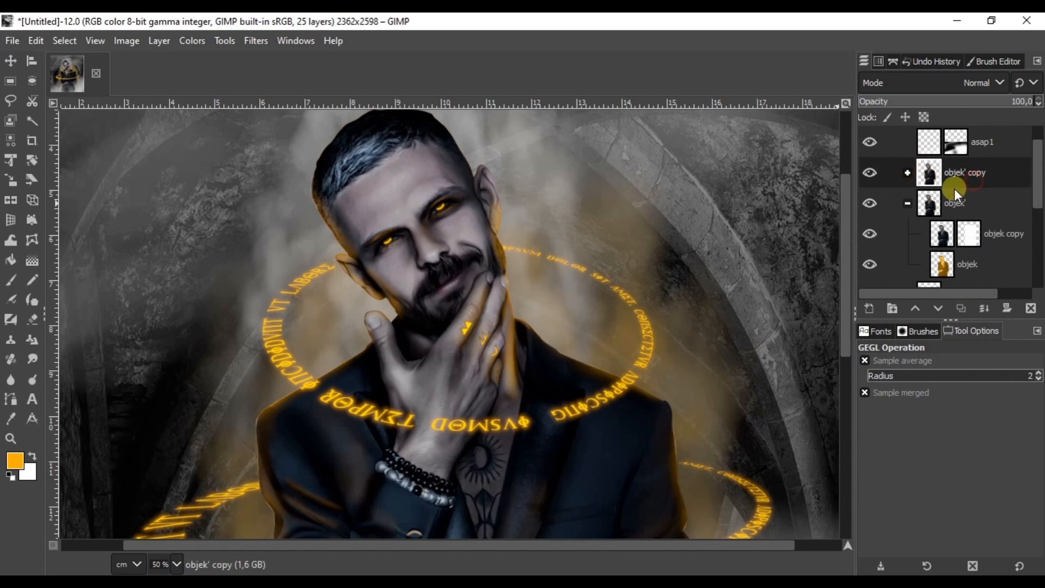
- Delete the original objek' group and duplicate the objek' copy group
left_click(984, 202)
key("Delete")
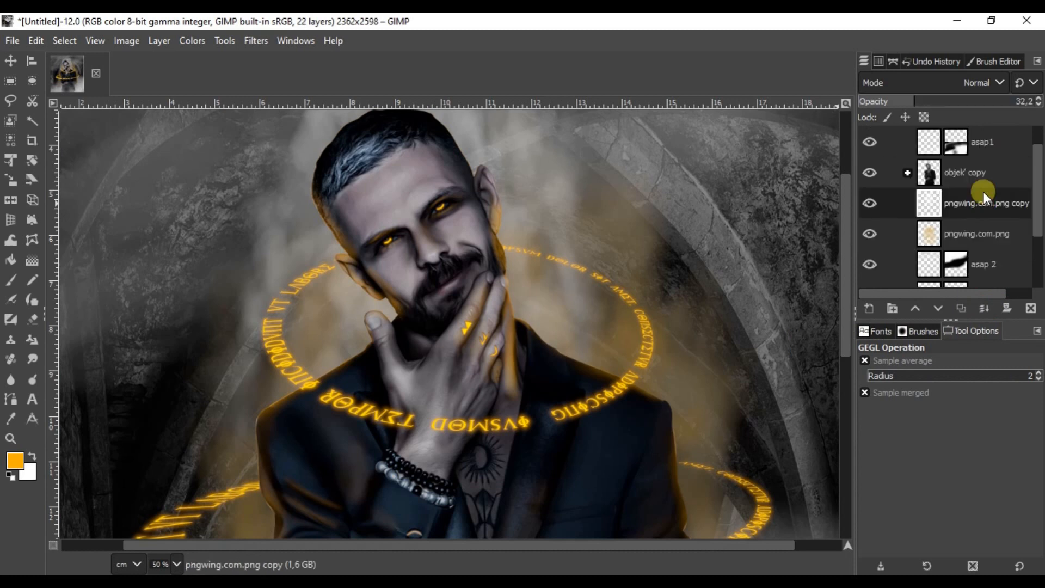
left_click(982, 172)
key("shift+ctrl+d")
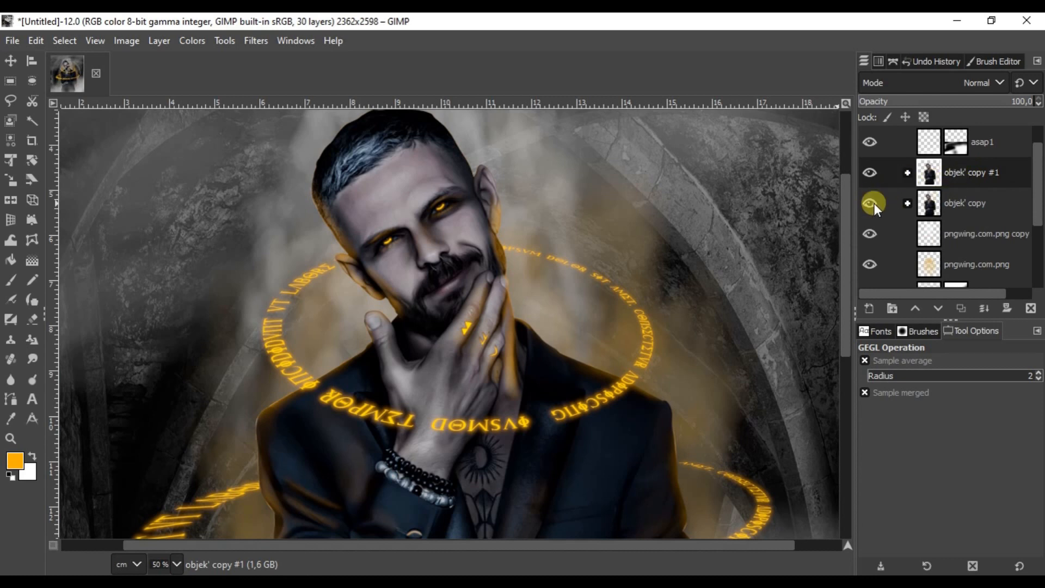
- Isolate the objek' copy #1 group, merge it into a single layer clipped to the image, and restore the other layers' visibility
left_click(870, 174, "shift")
right_click(956, 172)
scroll(884, 342, "down", 1)
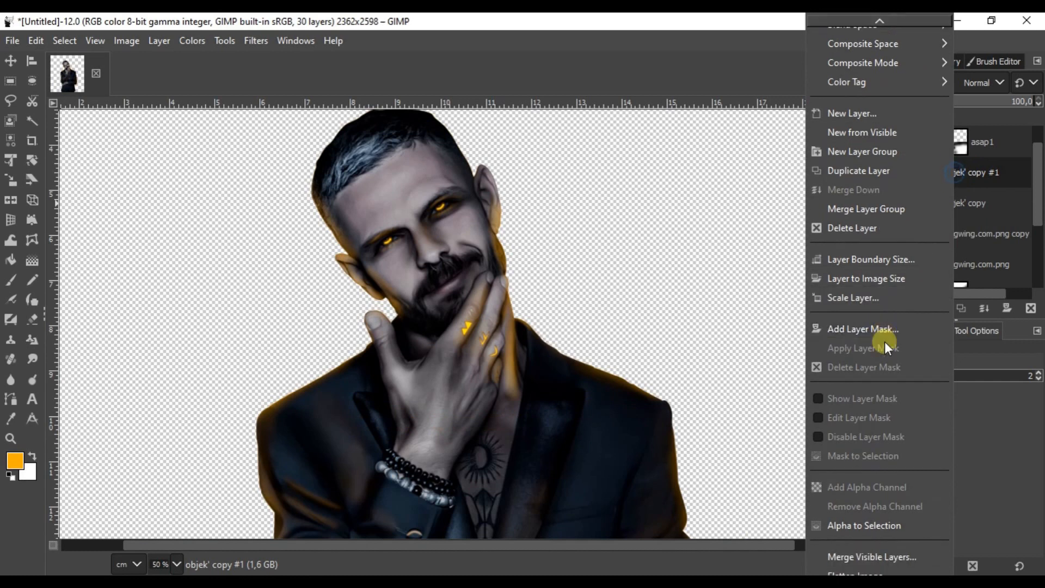
left_click(867, 558)
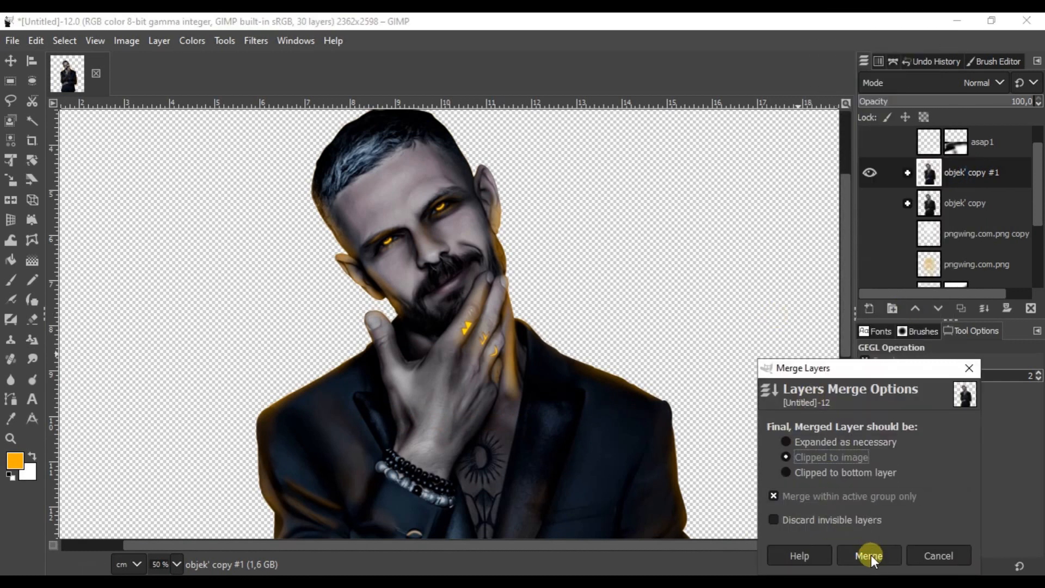
left_click(870, 555)
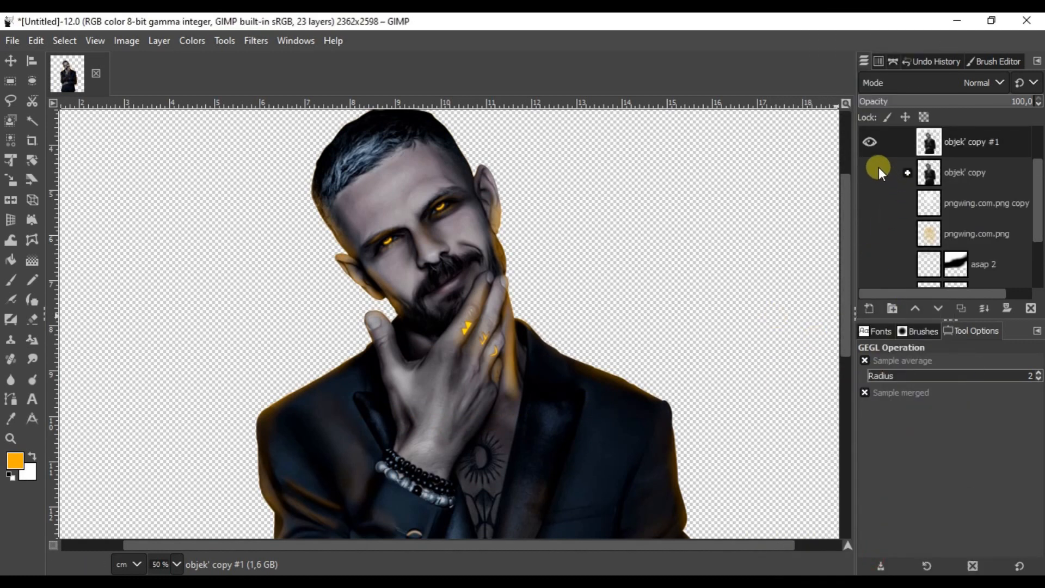
left_click(871, 145, "shift")
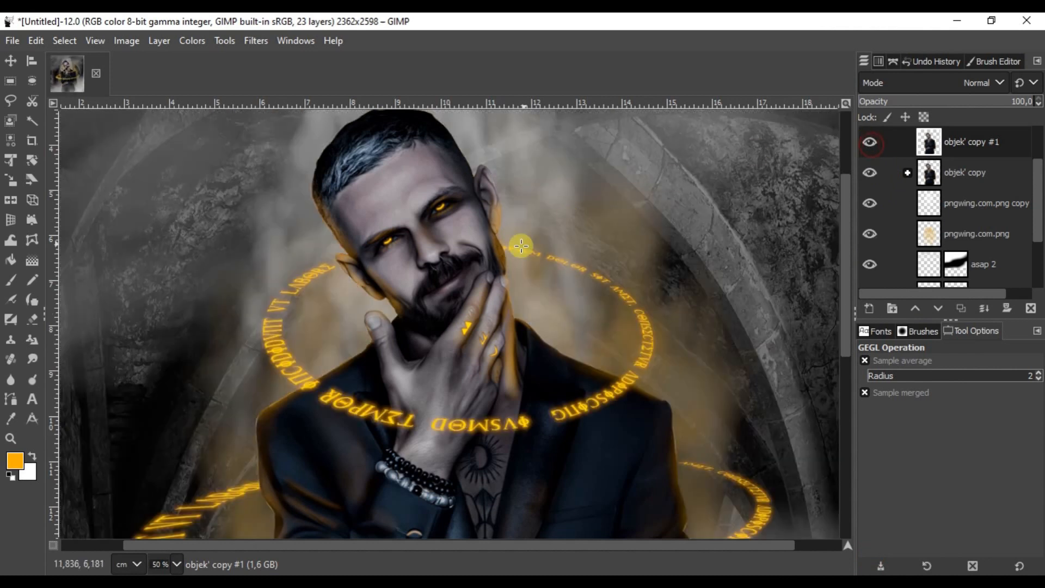
scroll(400, 291, "down", 3)
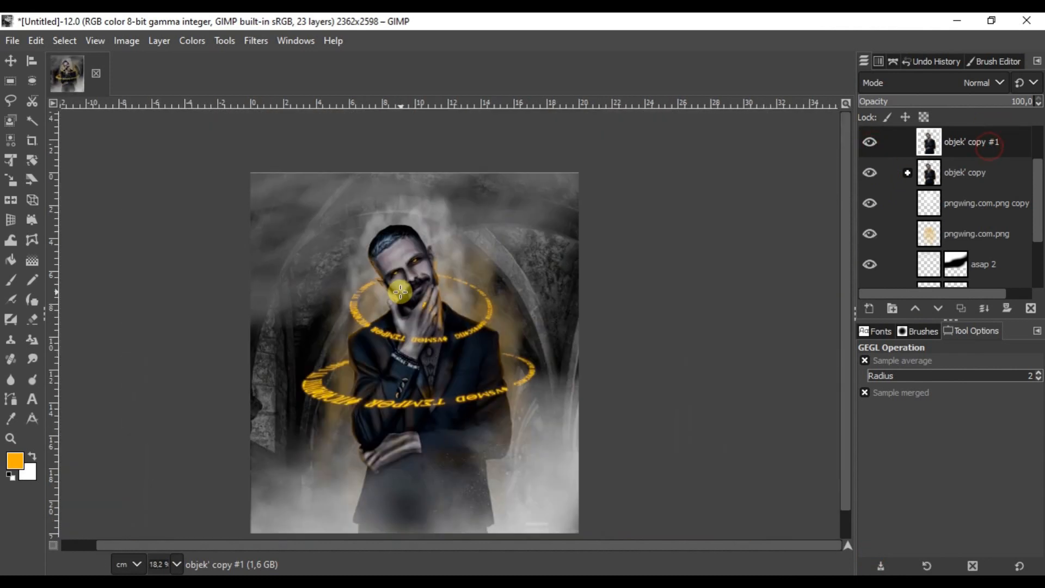
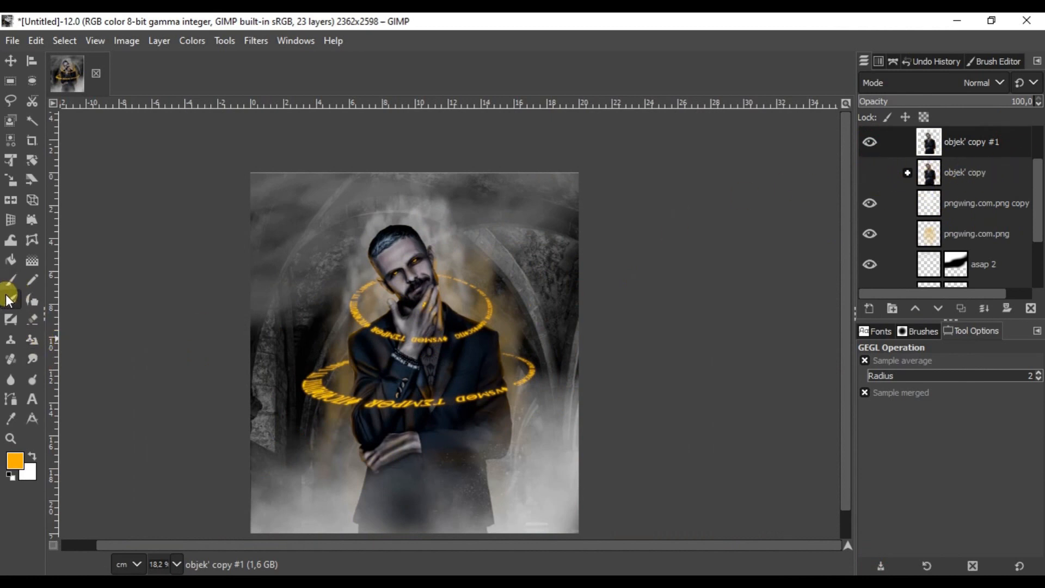
- Choose the Airbrush and add a white, full-opacity layer mask to the objek' copy #1 layer
left_click(25, 303)
scroll(382, 232, "up", 7)
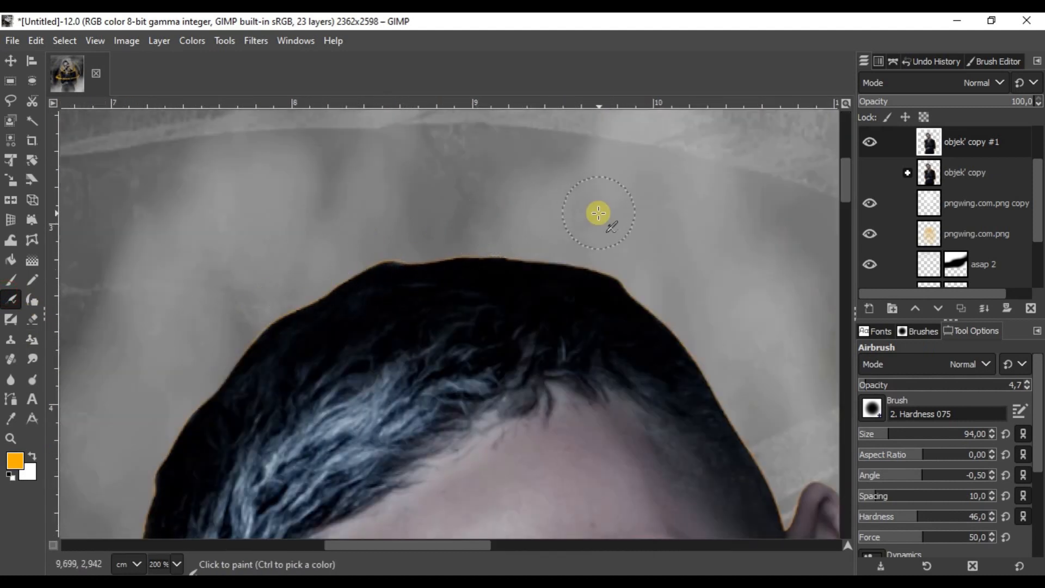
scroll(643, 212, "down", 5)
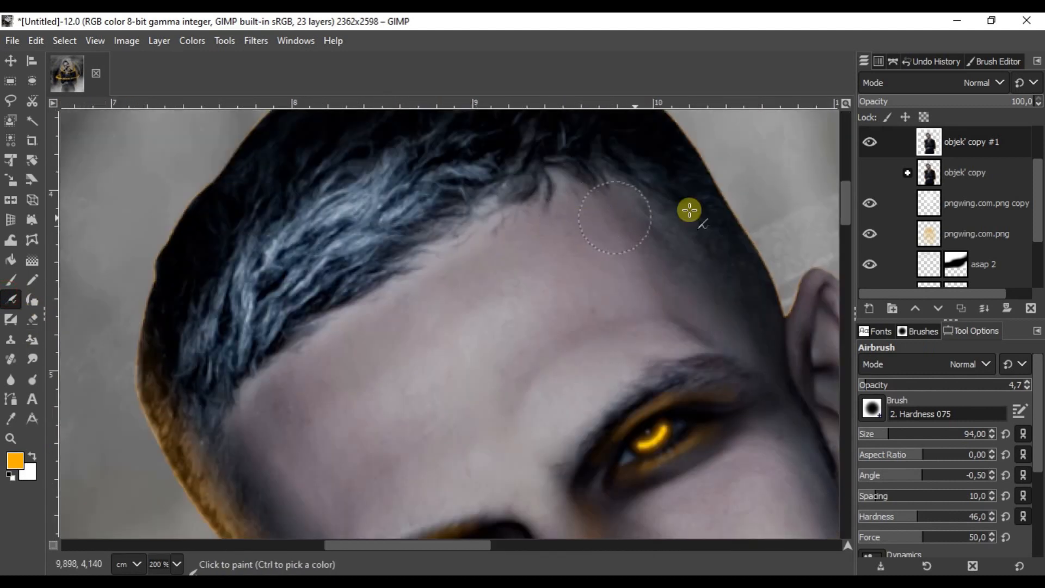
left_click(1001, 308)
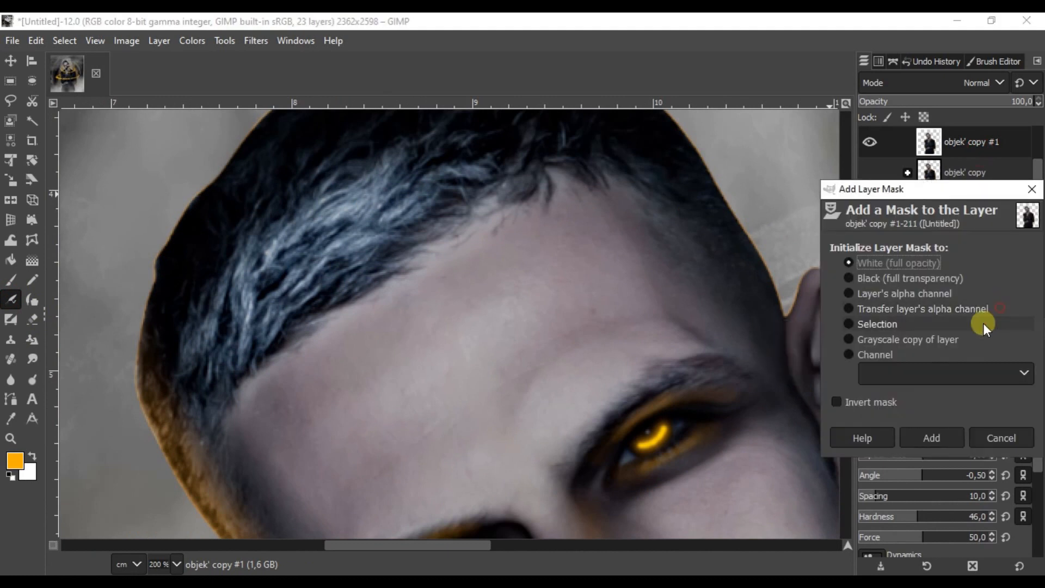
left_click(933, 439)
- Mask out the orange fringe around the man's hair by airbrushing in black at 100 opacity on the objek' copy #1 mask
scroll(683, 275, "up", 5)
left_click_drag(677, 301, 702, 334)
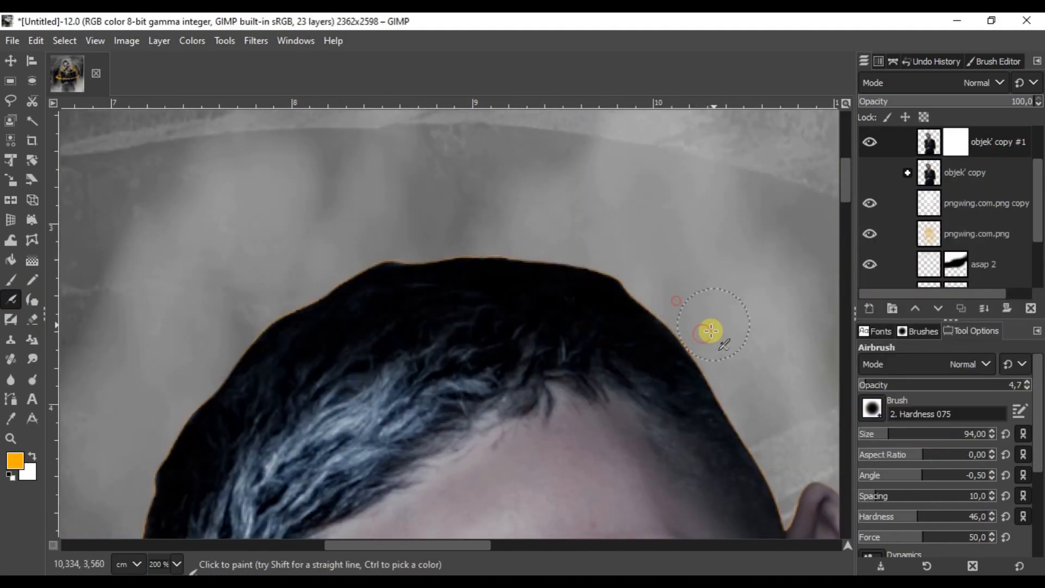
left_click(15, 461)
left_click(846, 352)
left_click(845, 401)
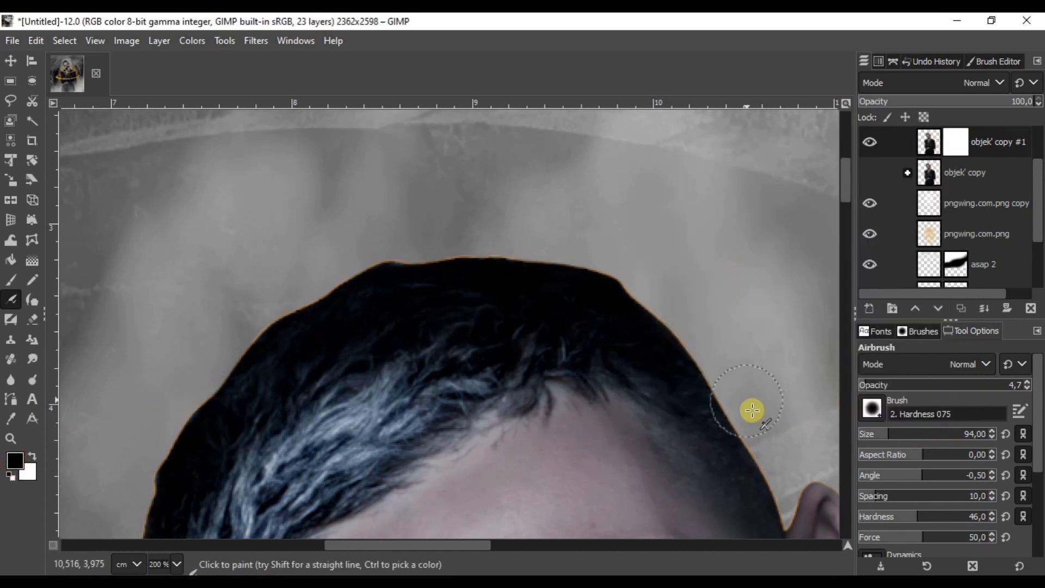
scroll(598, 287, "up", 3)
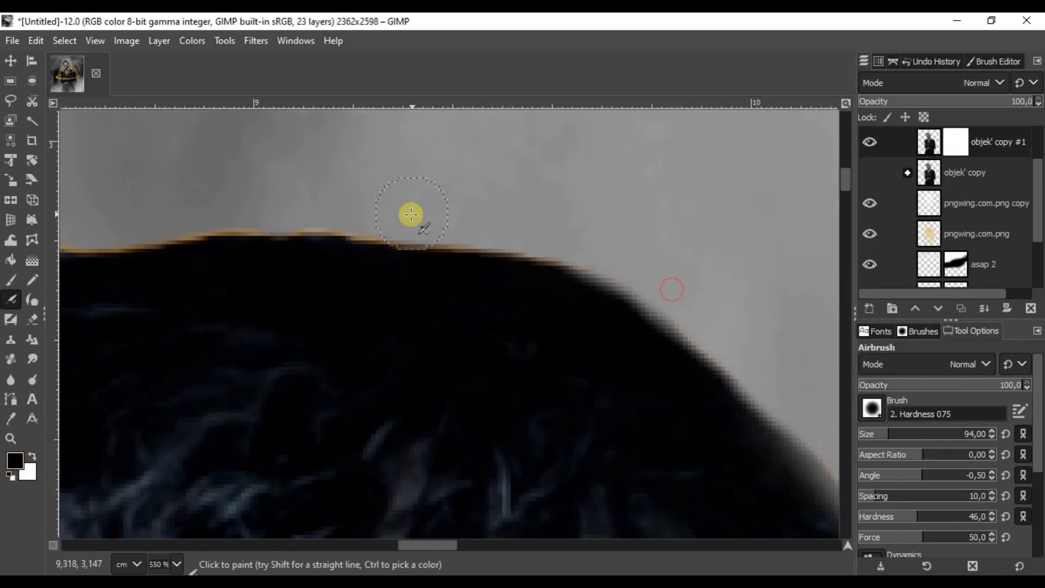
scroll(411, 214, "down", 8)
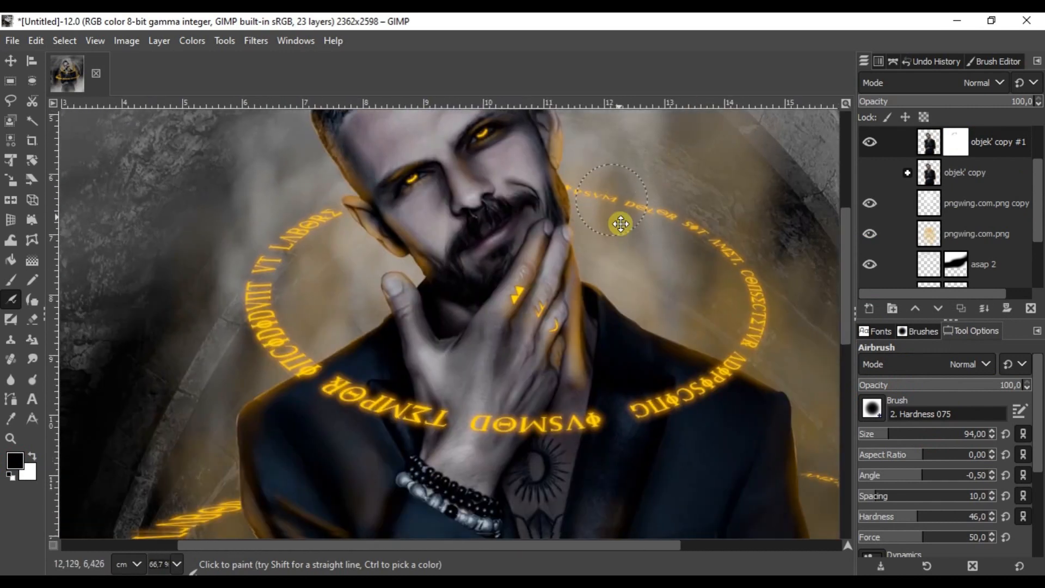
- Set the Blur tool's rate to 100 for softening the mask along the jacket's shoulder edge
scroll(213, 405, "up", 2)
scroll(164, 375, "down", 3)
scroll(163, 376, "left", 2)
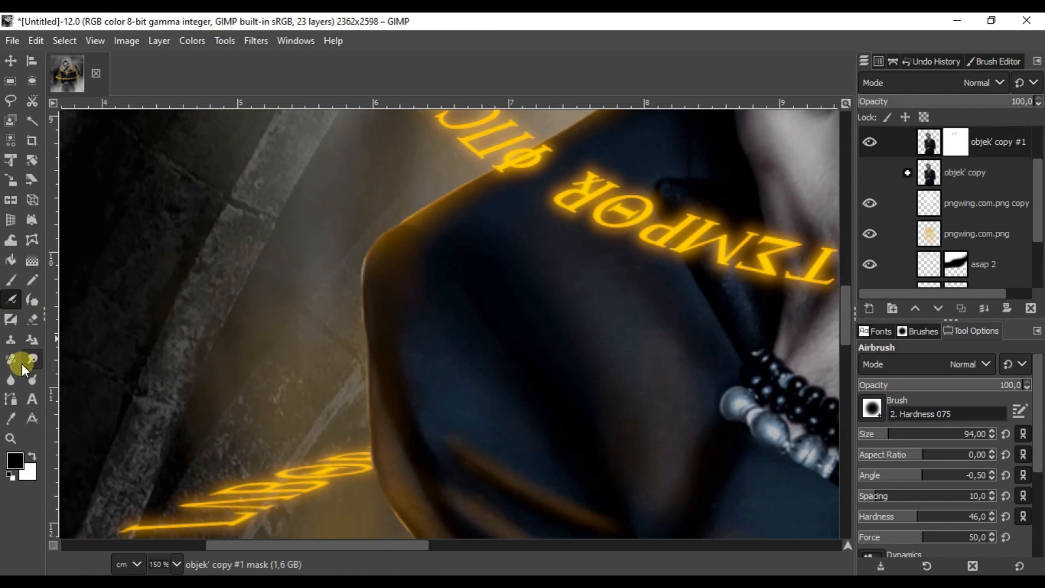
left_click(11, 380)
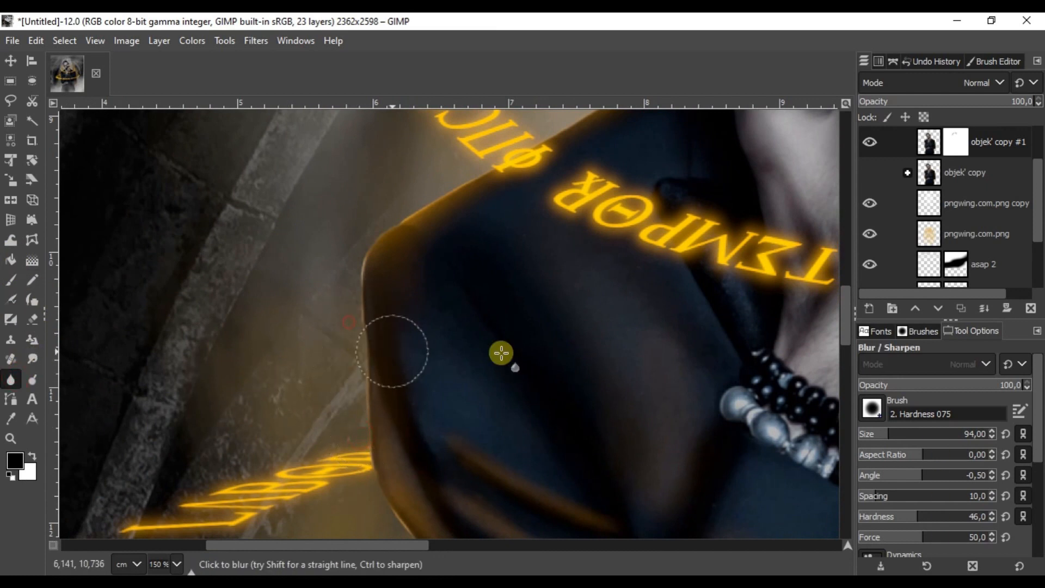
scroll(971, 558, "down", 5)
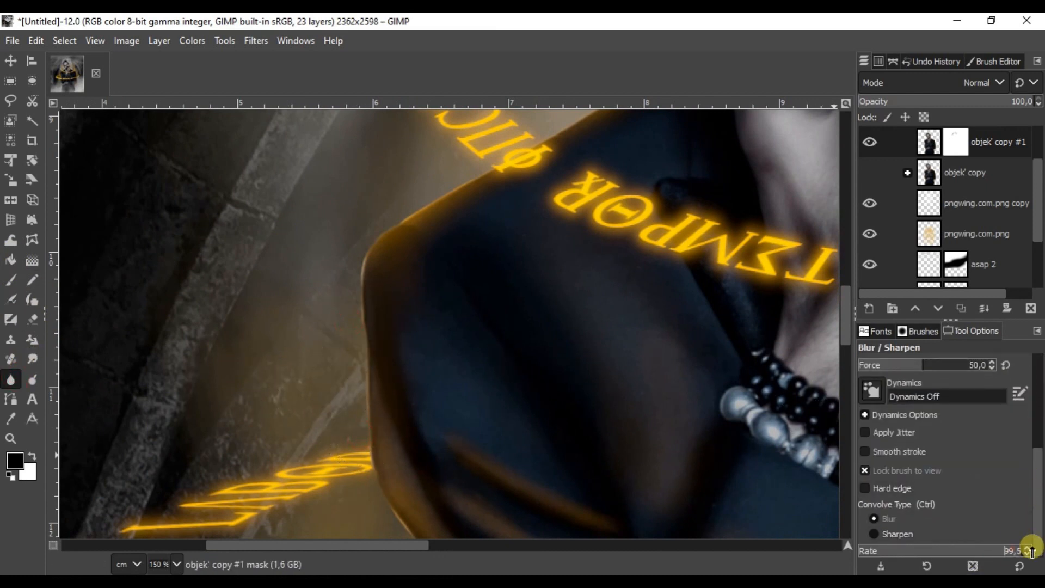
left_click(1030, 548)
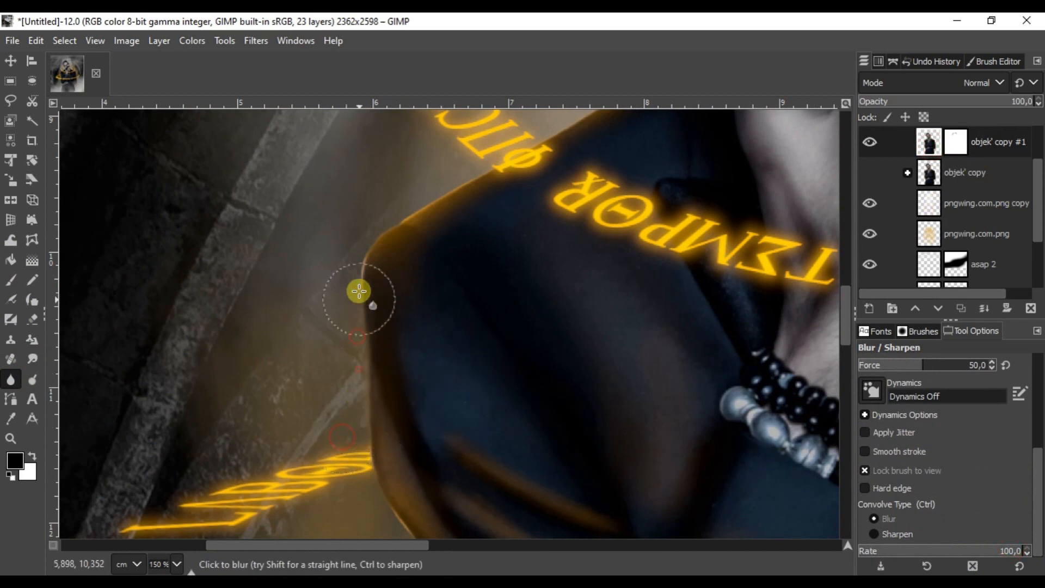
- Blur the objek' copy #1 mask along the edges of the man's head, jacket and sleeves
scroll(589, 163, "up", 5)
scroll(589, 163, "right", 3)
scroll(589, 162, "up", 2)
scroll(542, 357, "right", 5)
scroll(511, 173, "up", 4)
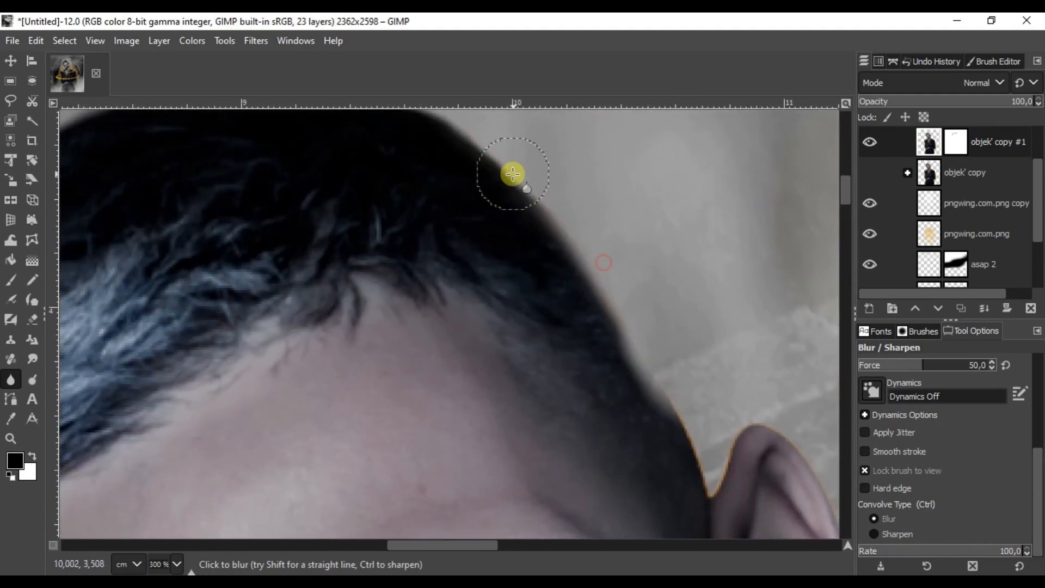
scroll(441, 477, "down", 3)
scroll(507, 273, "down", 5)
scroll(481, 501, "right", 5)
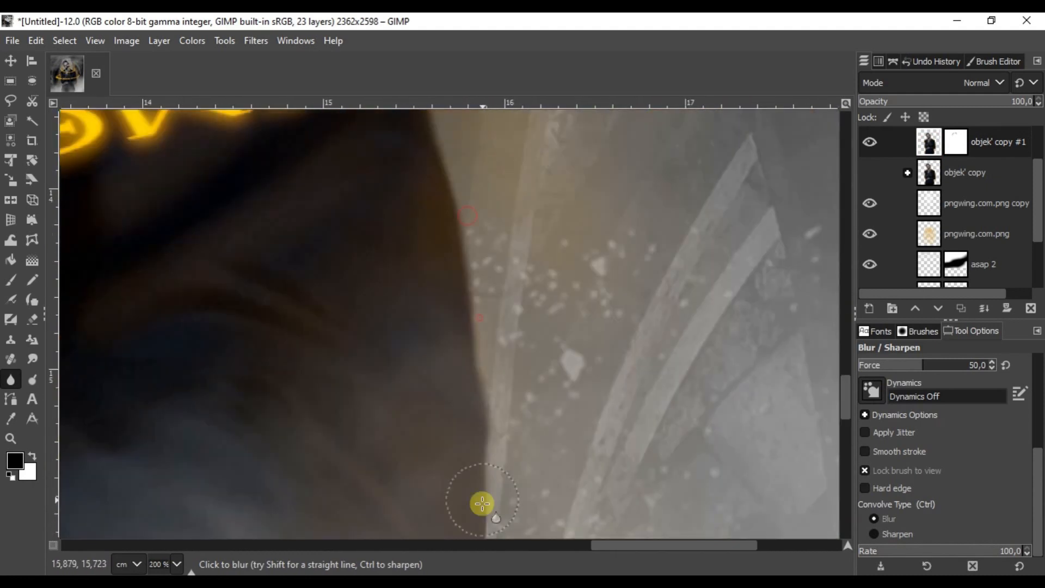
scroll(395, 417, "left", 5)
scroll(479, 187, "down", 4)
scroll(507, 264, "down", 2)
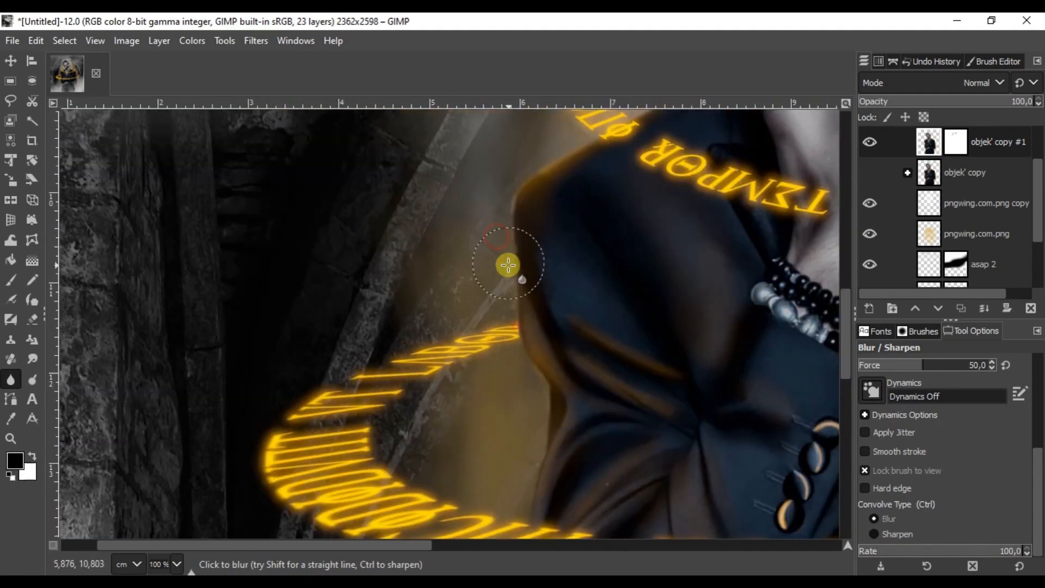
scroll(494, 242, "up", 2)
scroll(495, 242, "down", 4)
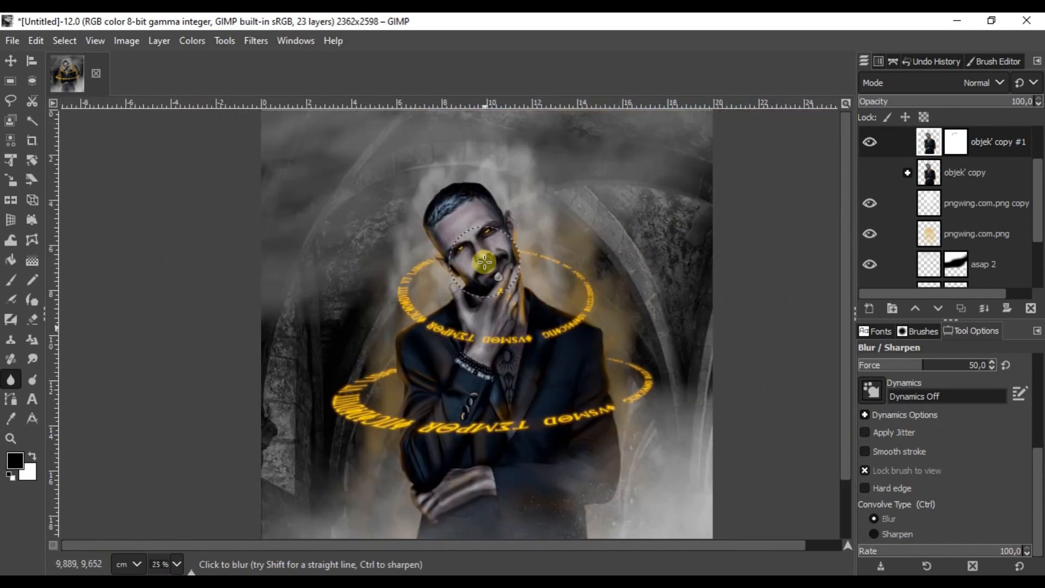
scroll(494, 264, "down", 3)
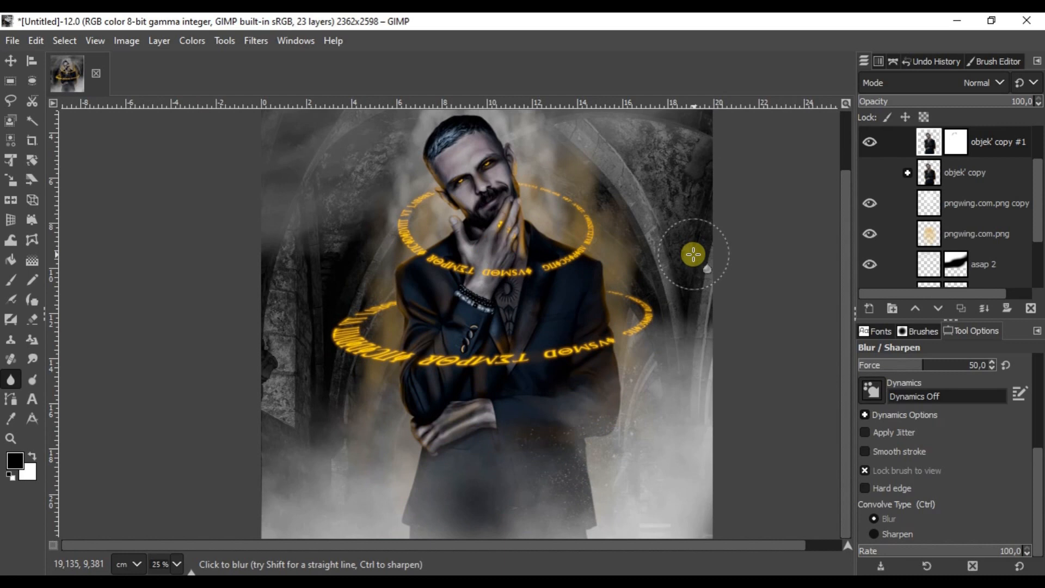
- Select the objek' copy #1 layer's image and set the Dodge tool to the Highlights range with 42.8 exposure
scroll(897, 206, "up", 2)
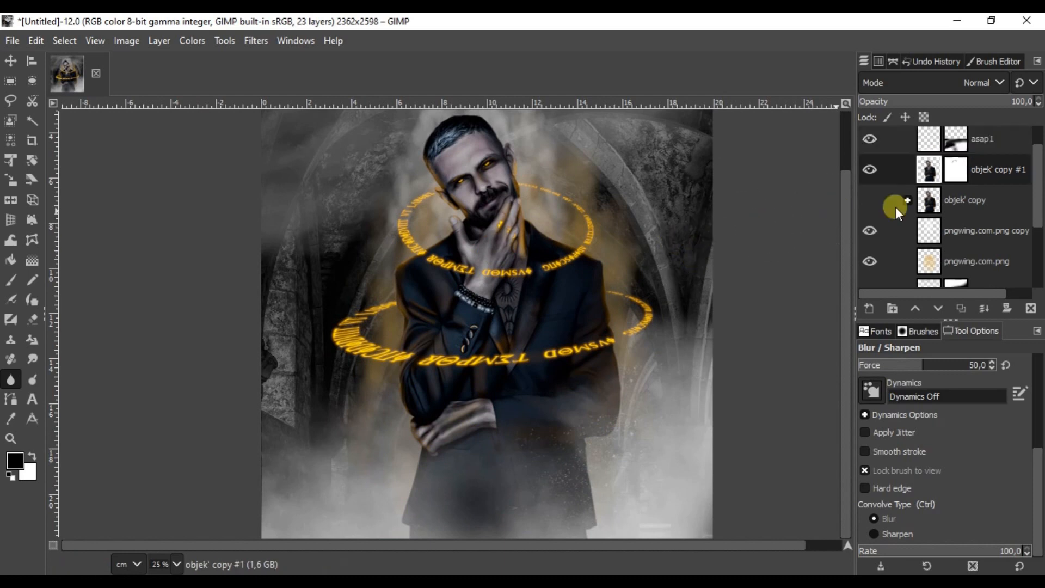
left_click(924, 209)
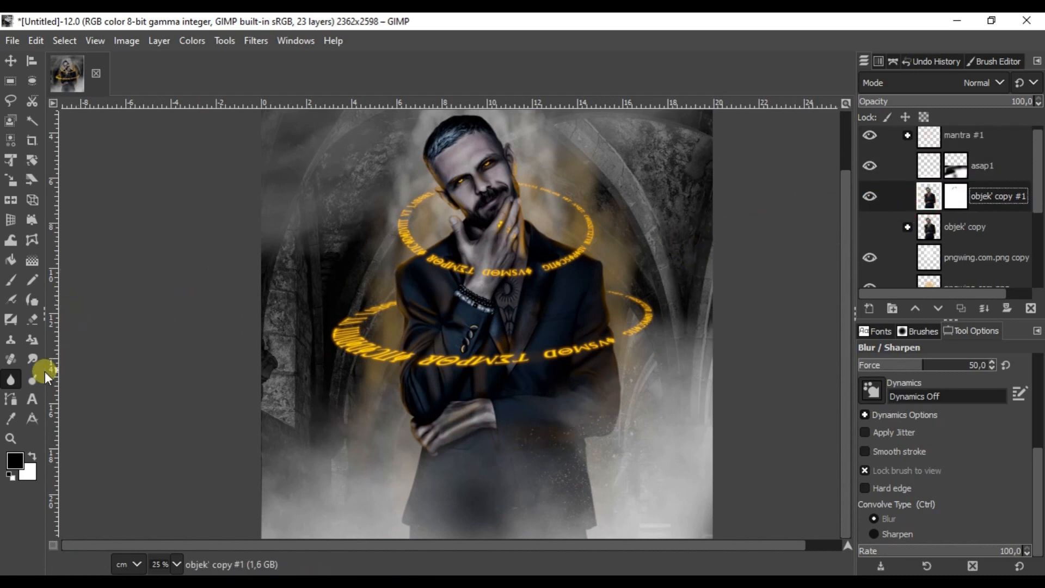
left_click(31, 376)
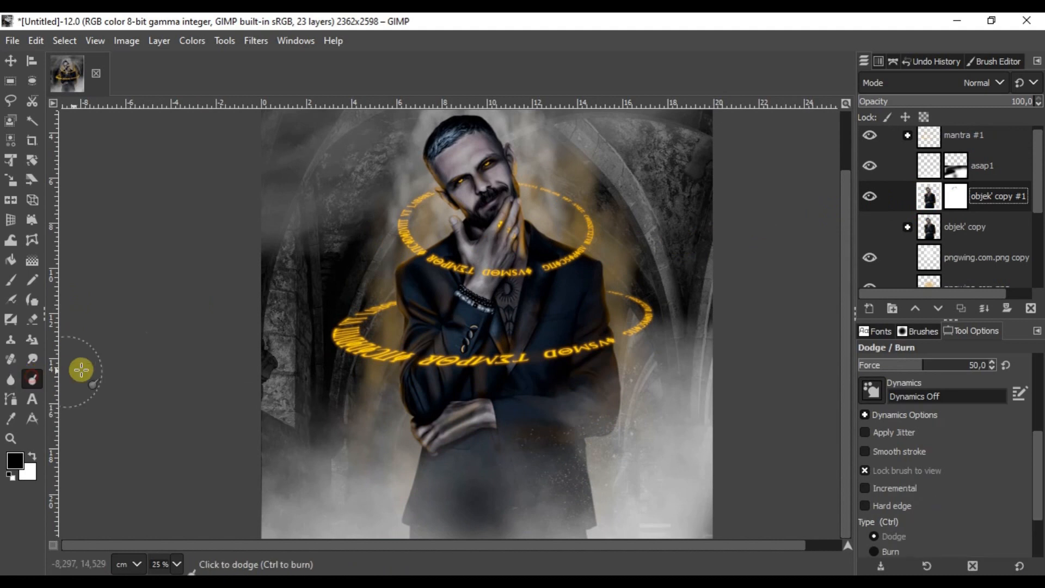
key("1")
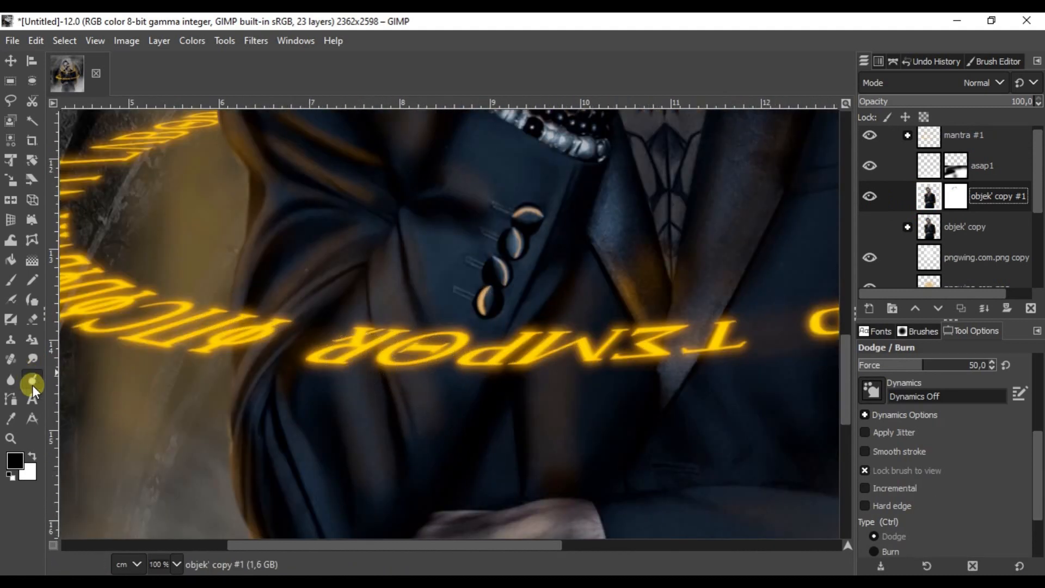
left_click_drag(1039, 433, 1039, 482)
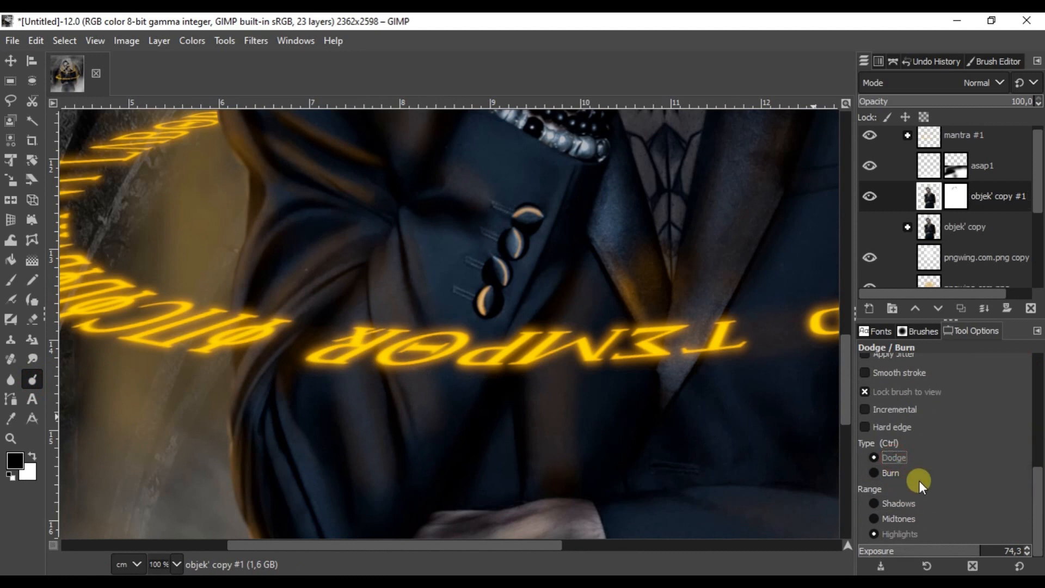
left_click(898, 534)
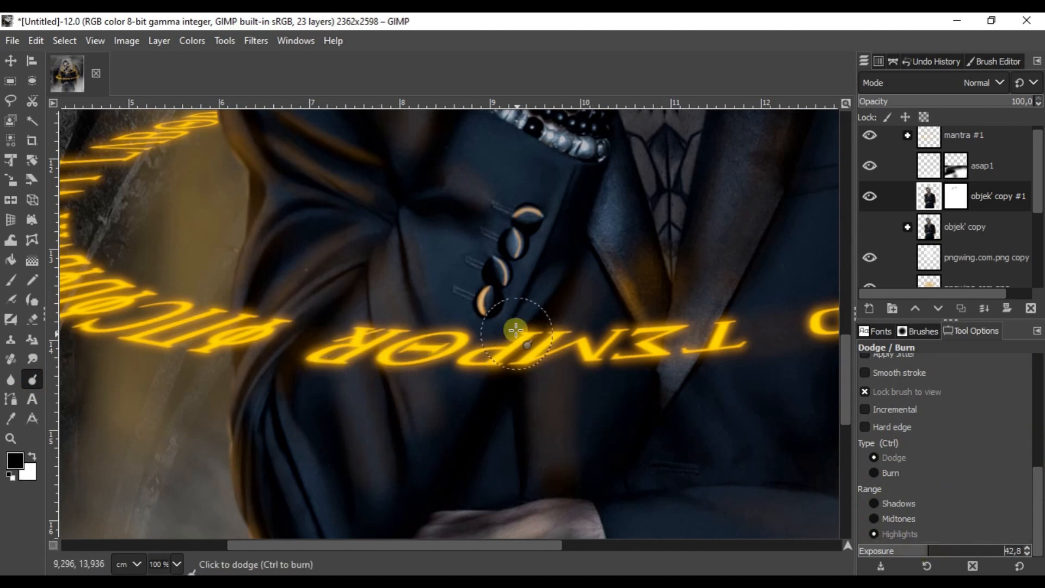
- Dodge the orange rim light along the outer edge of the jacket sleeve on the image's left side
scroll(233, 491, "up", 3)
left_click_drag(229, 484, 221, 343)
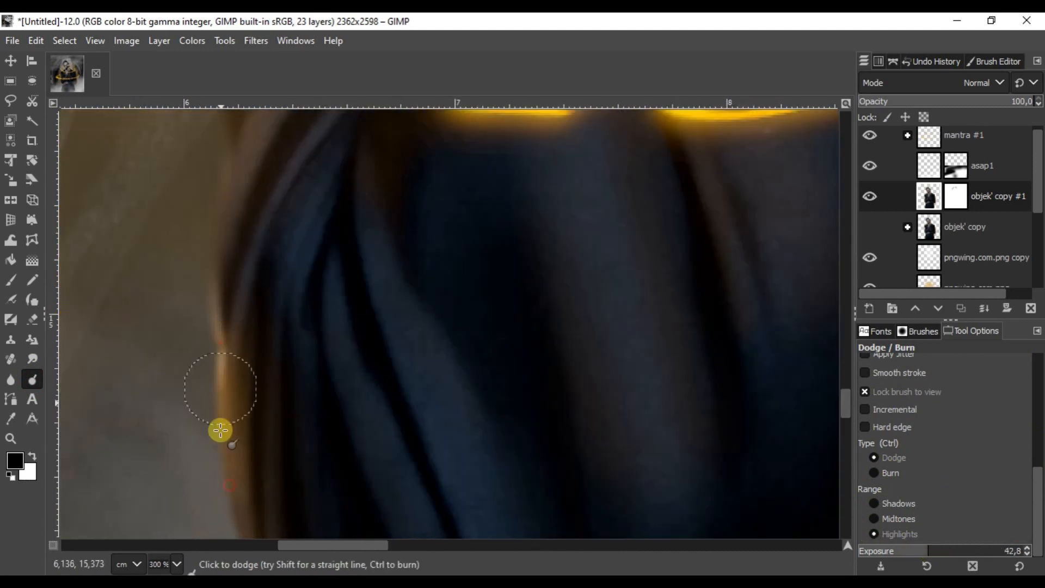
scroll(210, 289, "down", 1)
left_click_drag(310, 444, 300, 344)
left_click_drag(293, 184, 356, 342)
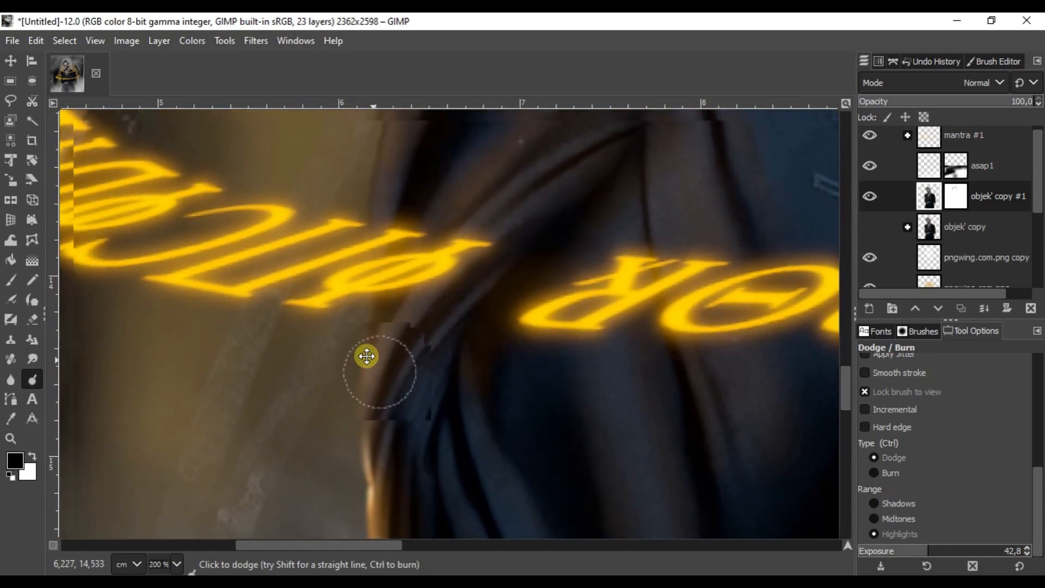
left_click_drag(357, 234, 635, 203)
- Brighten the orange rim on the man's ear at the image's left and on the collar beside his hand with Dodge
scroll(478, 361, "down", 2)
scroll(455, 497, "up", 2)
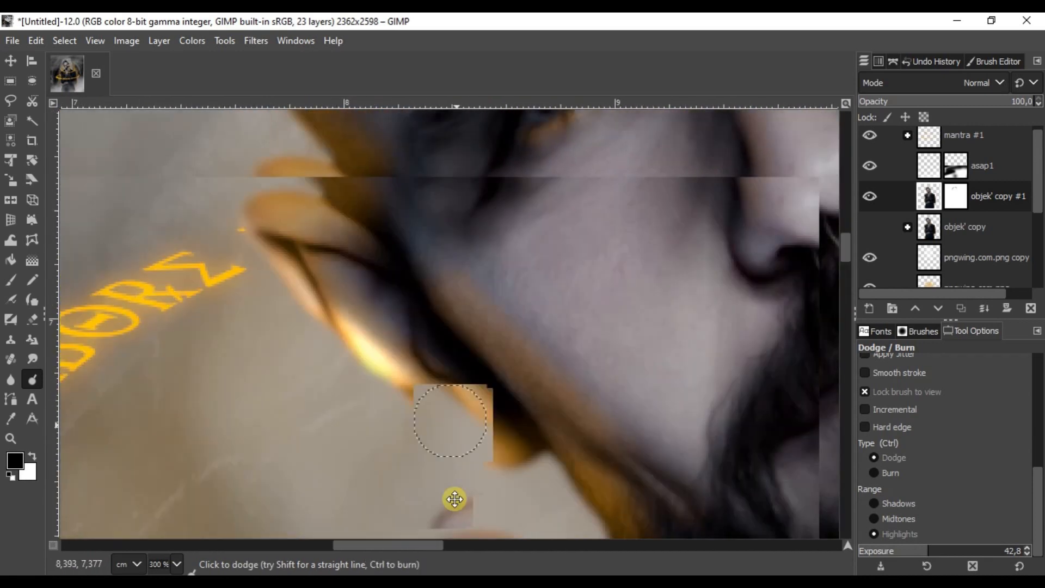
scroll(524, 303, "down", 1)
scroll(525, 302, "up", 1)
left_click_drag(532, 420, 415, 320)
scroll(485, 350, "up", 1)
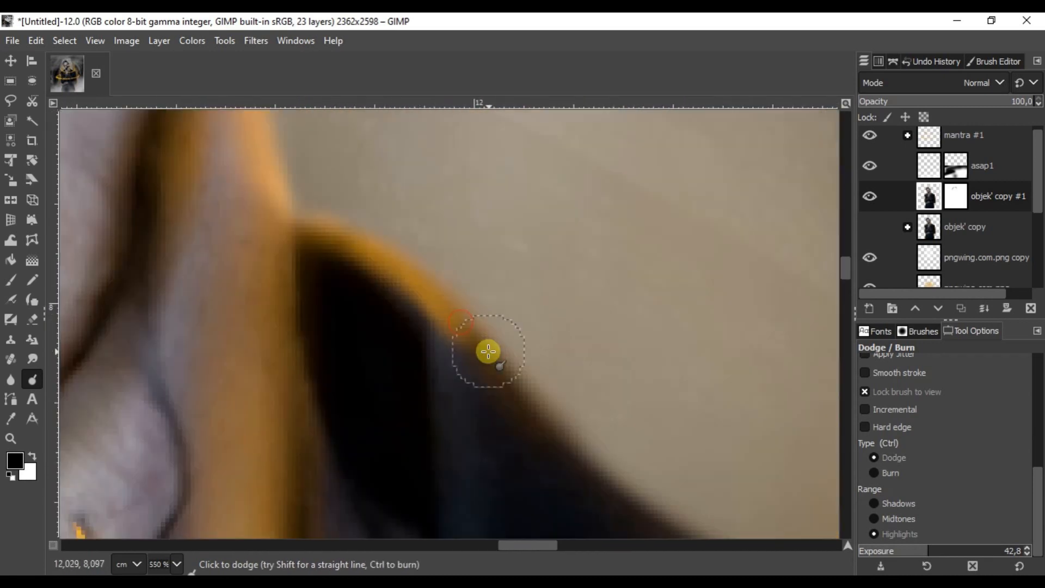
- Dodge the orange rim light along the outer edge of the jacket sleeve on the image's right side
scroll(705, 452, "down", 1)
scroll(705, 451, "down", 3)
left_click_drag(518, 268, 523, 345)
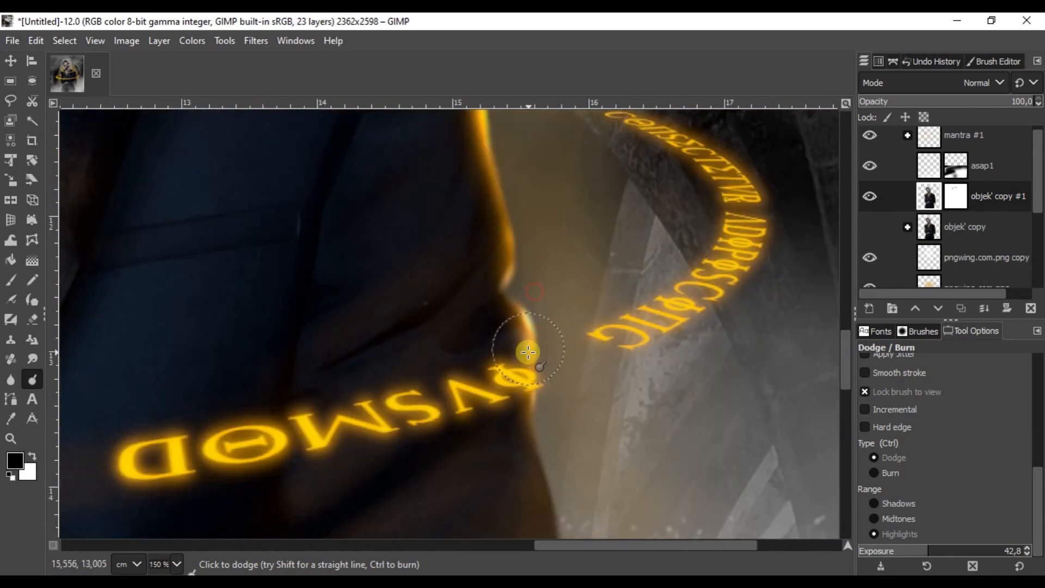
scroll(600, 220, "up", 2)
scroll(600, 220, "down", 3)
scroll(688, 327, "up", 3)
- Dodge the orange reflection on the jacket lapel and the skin around the glowing finger tattoos
left_click_drag(644, 238, 532, 327)
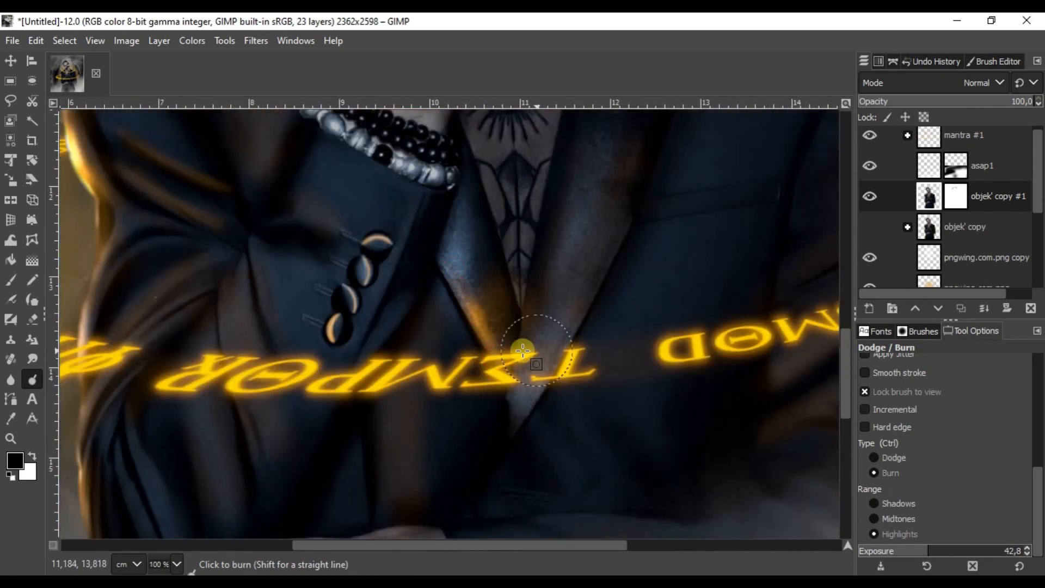
scroll(539, 328, "up", 2)
scroll(539, 328, "right", 5)
scroll(506, 324, "down", 1)
mouse_move(452, 365)
left_mouse_down()
mouse_move(474, 401)
mouse_move(469, 339)
mouse_move(438, 396)
left_mouse_up()
- Soften the edges of the three glowing finger tattoos with the Blur tool at a rate of 45.1
left_click(15, 386)
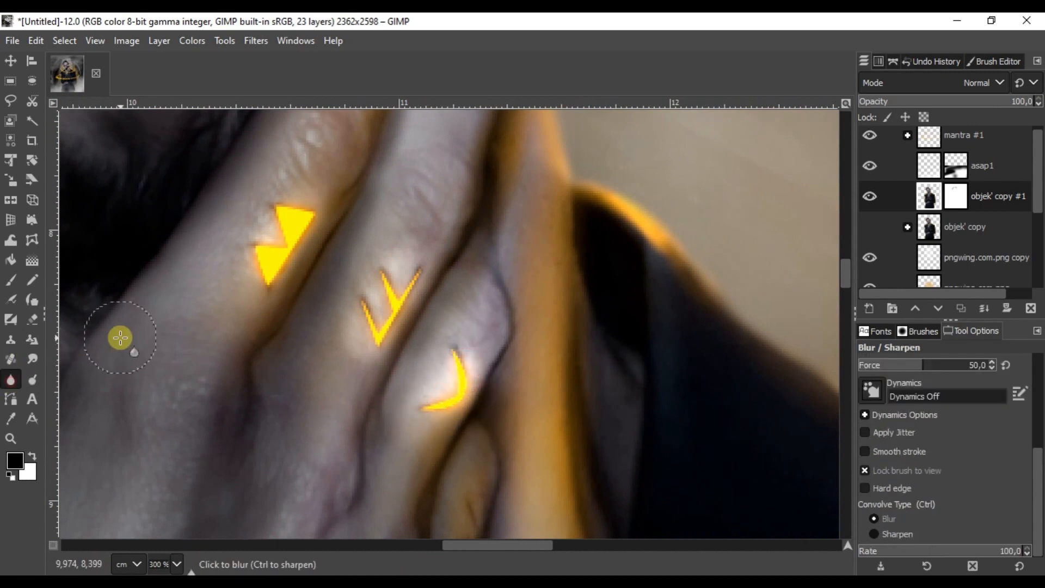
scroll(268, 242, "up", 1)
mouse_move(283, 259)
left_mouse_down()
mouse_move(312, 211)
mouse_move(262, 205)
left_mouse_up()
key("ctrl+z")
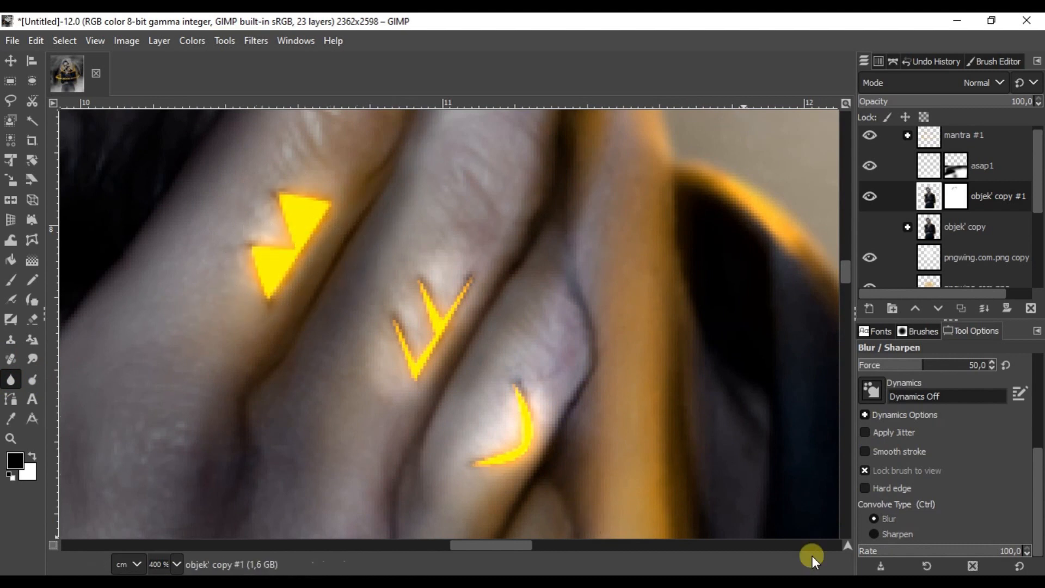
left_click(932, 555)
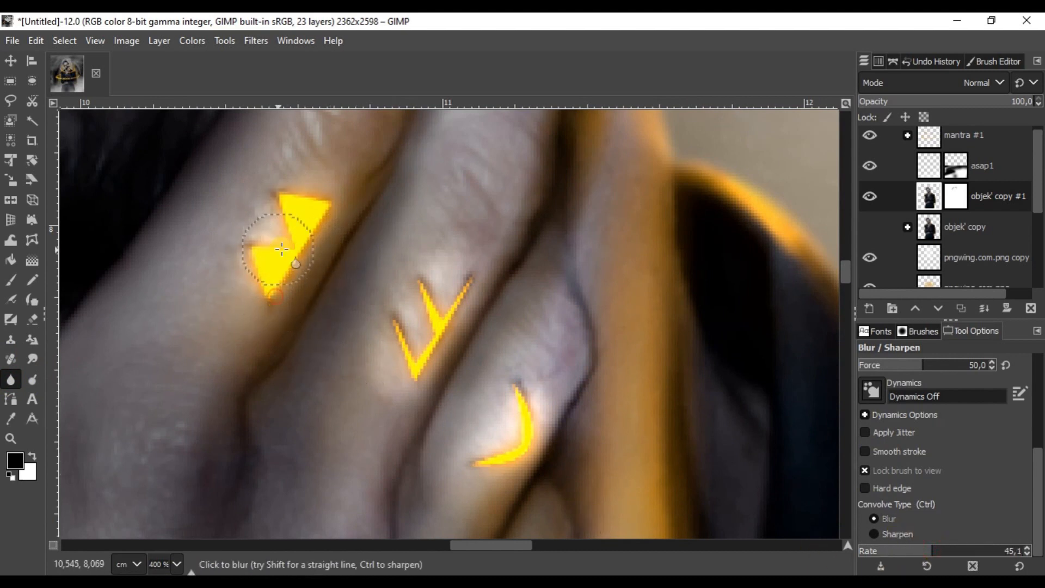
mouse_move(343, 214)
left_mouse_down()
mouse_move(253, 286)
mouse_move(262, 262)
left_mouse_up()
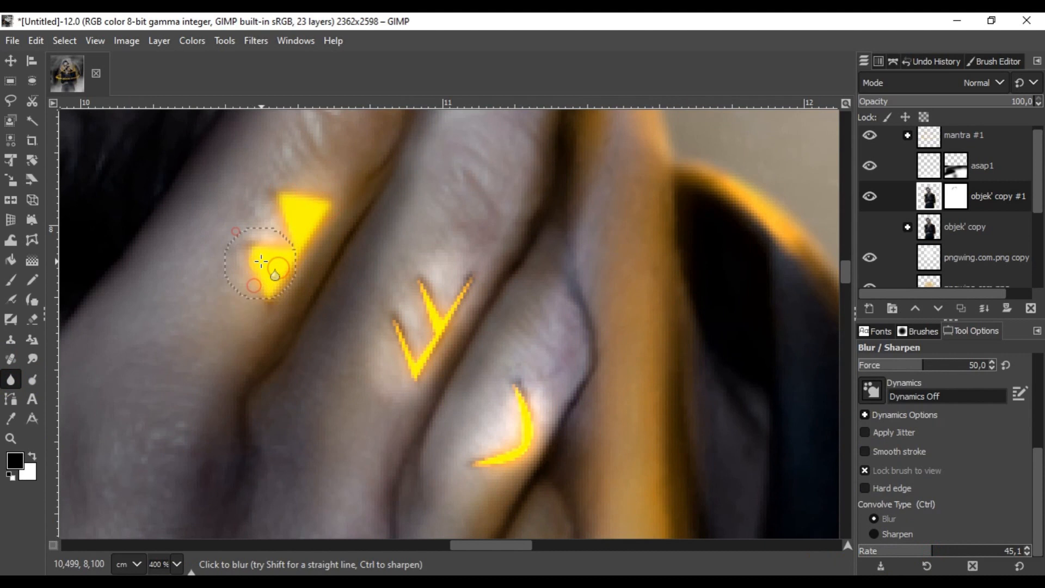
mouse_move(422, 387)
left_mouse_down()
mouse_move(397, 290)
mouse_move(424, 345)
mouse_move(487, 266)
mouse_move(406, 378)
mouse_move(423, 287)
mouse_move(439, 288)
mouse_move(408, 340)
mouse_move(448, 422)
mouse_move(518, 392)
mouse_move(523, 476)
mouse_move(443, 460)
mouse_move(472, 474)
left_mouse_up()
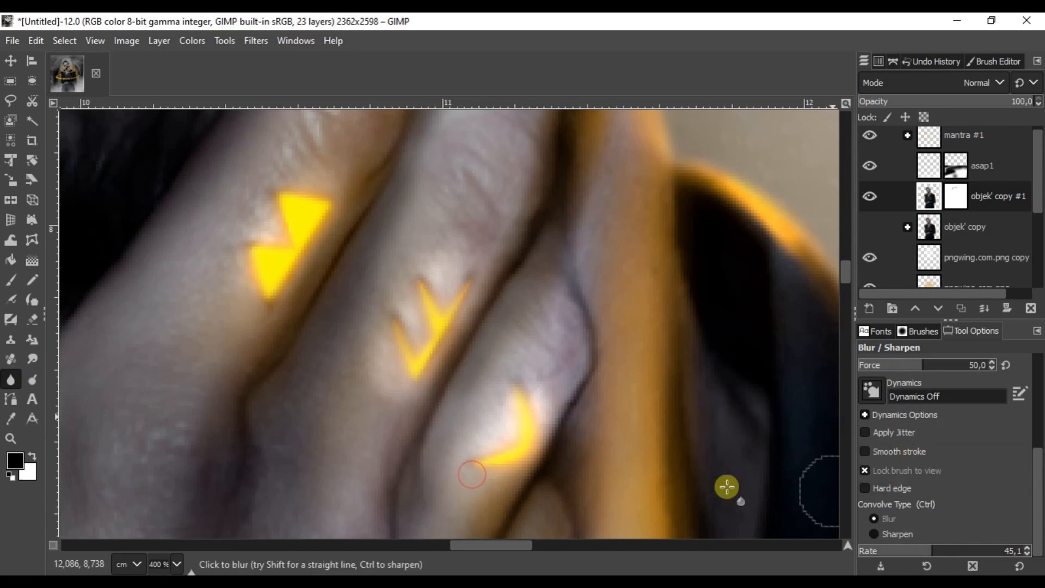
- Dodge the orange reflections on the upper and lower eyelids of the eye on the image's left
left_click(42, 383)
scroll(399, 373, "down", 2)
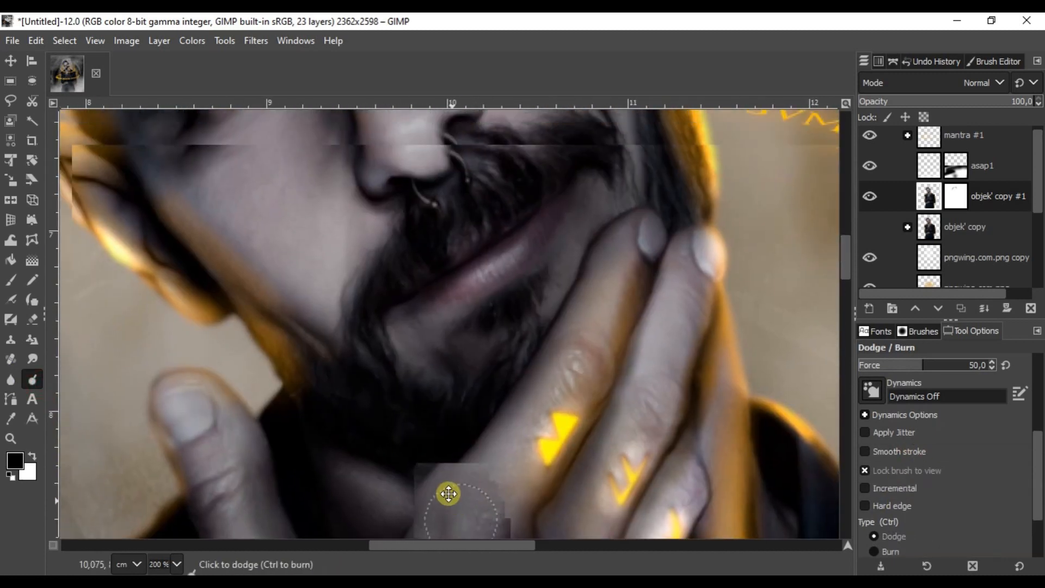
scroll(469, 350, "down", 1)
scroll(368, 333, "up", 3)
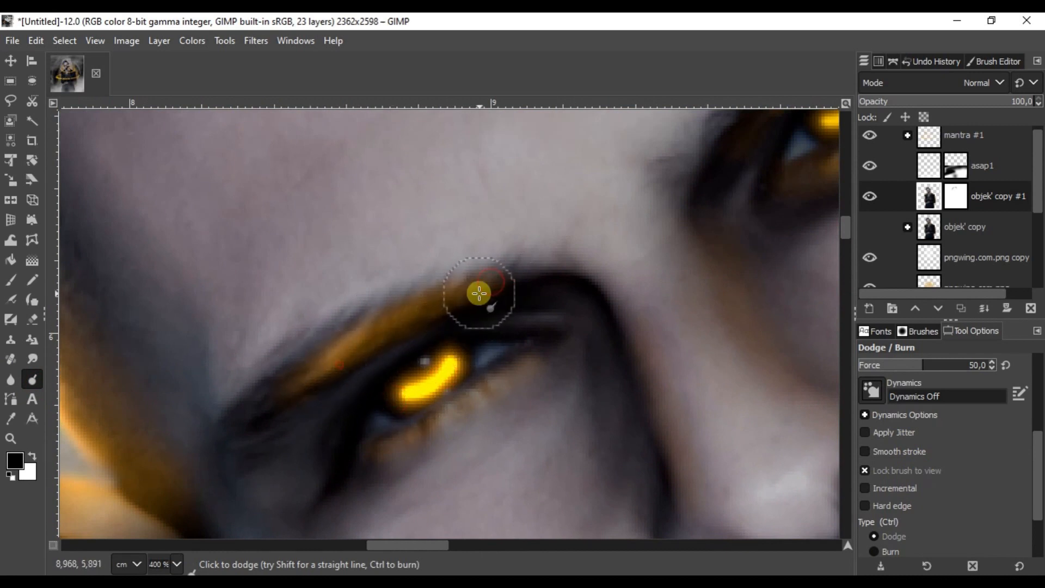
scroll(443, 180, "down", 3)
scroll(401, 302, "up", 2)
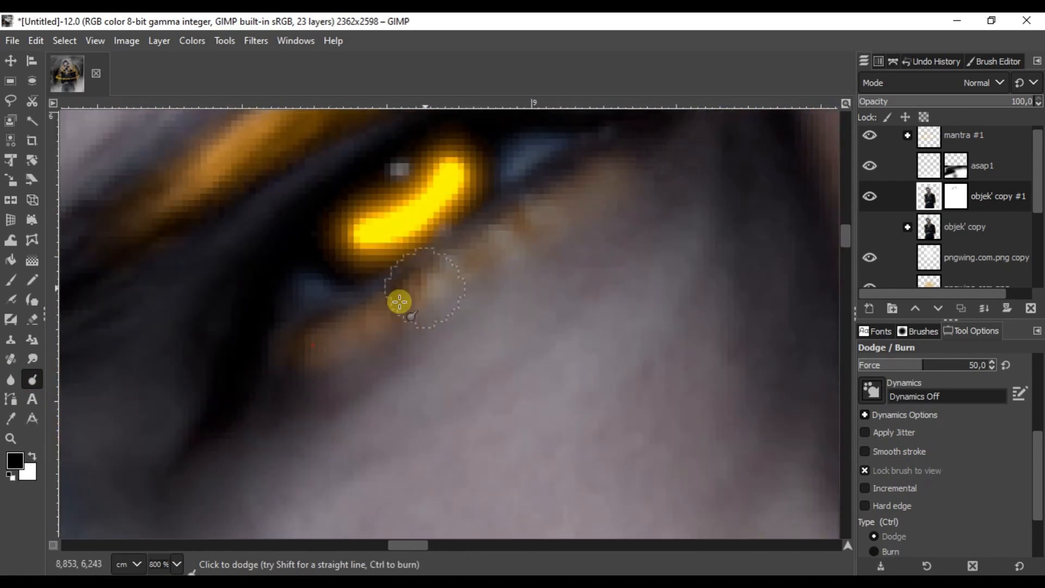
scroll(502, 245, "down", 2)
- Brighten the orange eyelid reflections around the eye on the image's right with Dodge
scroll(362, 233, "up", 1)
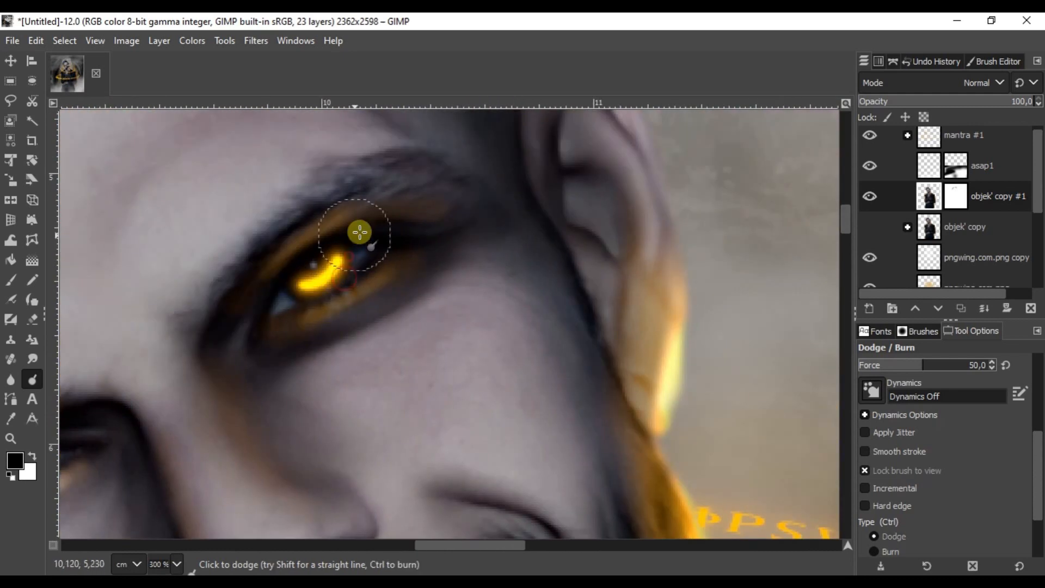
scroll(428, 334, "down", 2)
scroll(344, 384, "up", 1)
scroll(344, 384, "down", 3)
scroll(408, 434, "up", 3)
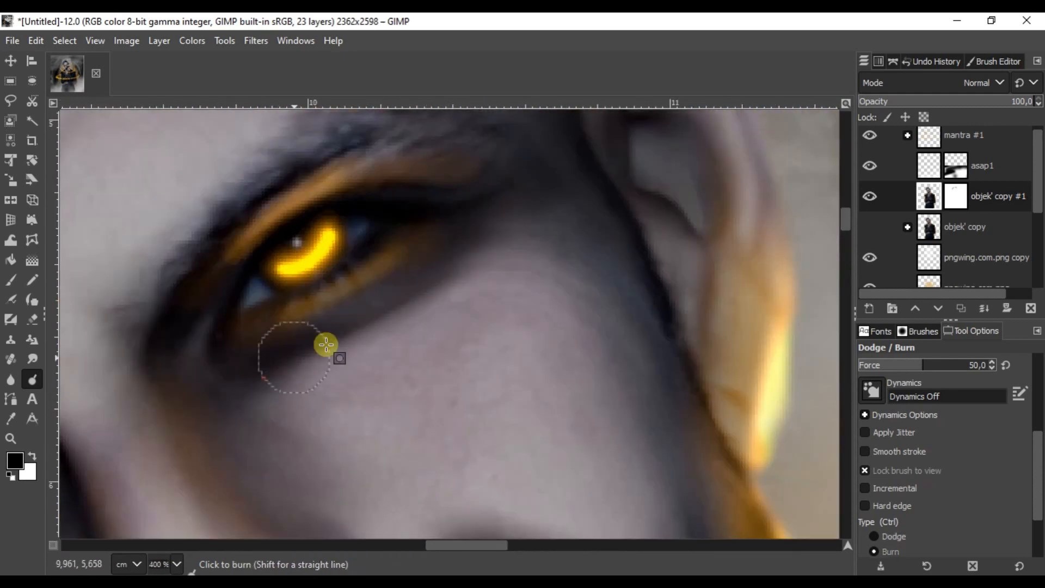
- Examine the rim light and glow on the man's face, hand and jacket, both close up and in the whole composition
scroll(327, 346, "down", 3)
scroll(525, 187, "down", 1)
scroll(610, 250, "up", 2)
scroll(555, 537, "down", 2)
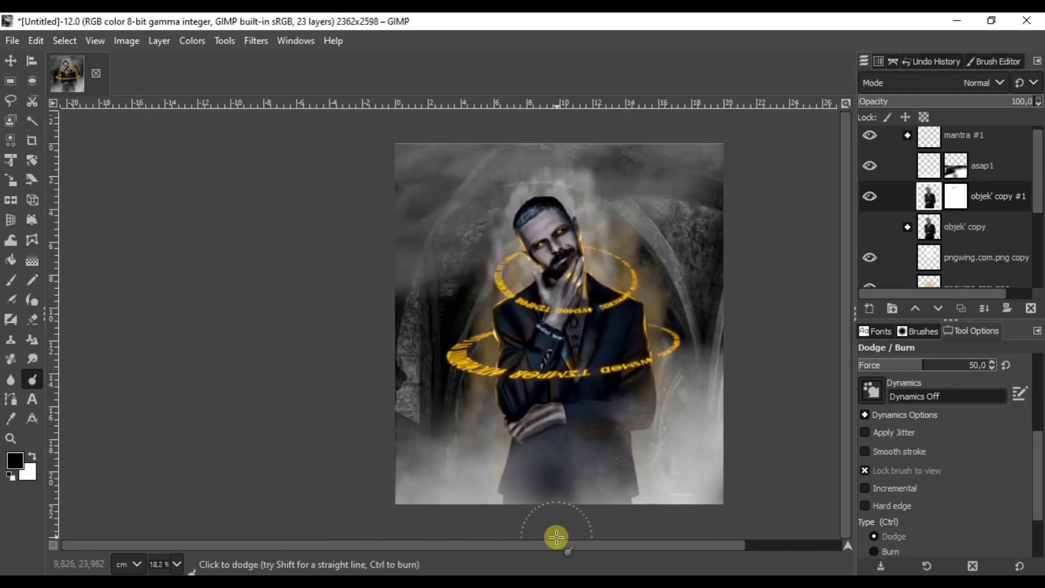
scroll(497, 311, "up", 7)
scroll(354, 360, "down", 5)
scroll(712, 285, "down", 1)
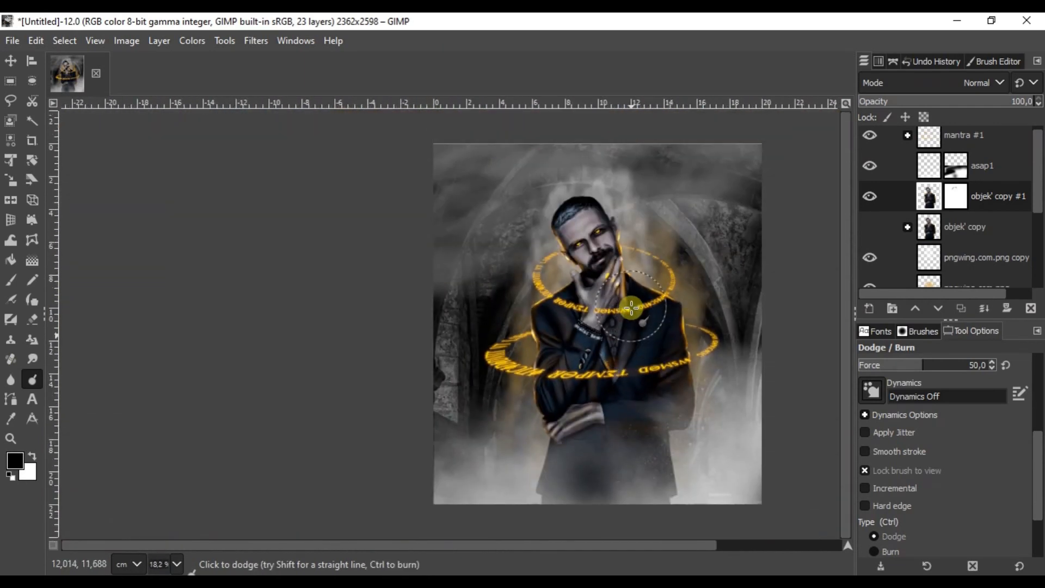
scroll(667, 243, "up", 4)
scroll(578, 329, "down", 3)
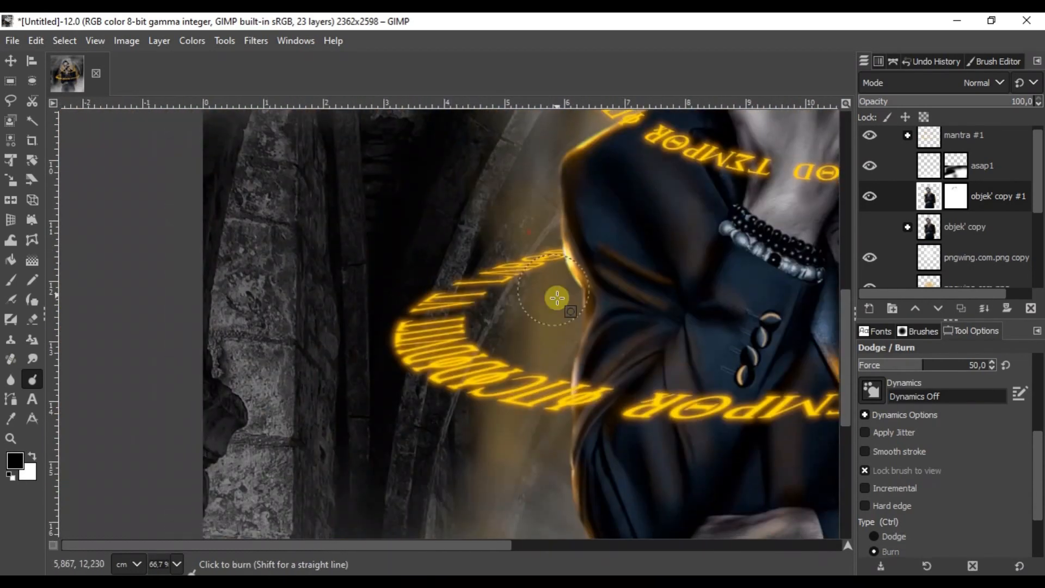
scroll(631, 339, "up", 4)
scroll(630, 339, "down", 4)
scroll(756, 234, "up", 2)
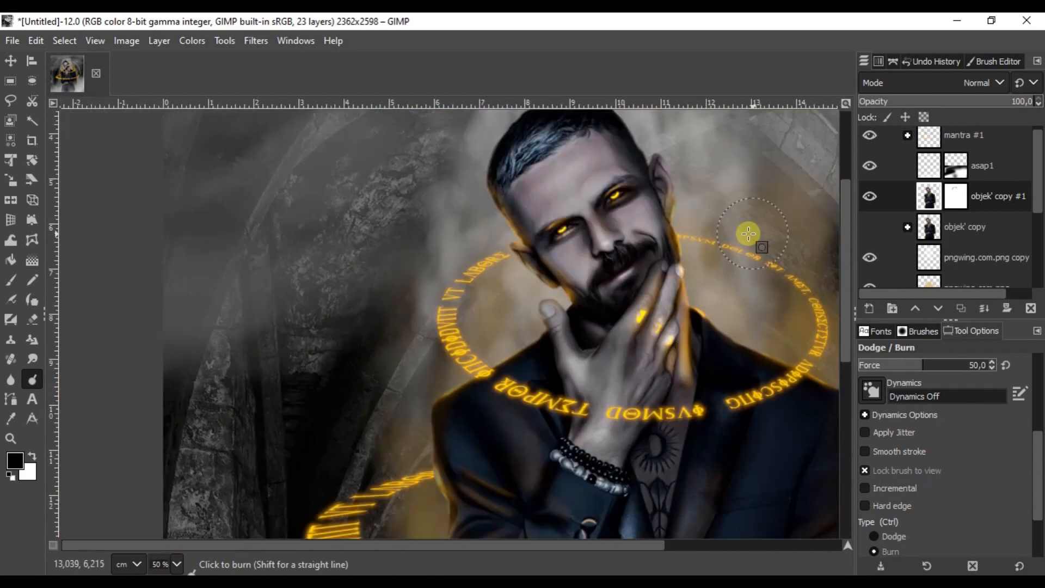
scroll(596, 254, "up", 5)
scroll(636, 512, "down", 8)
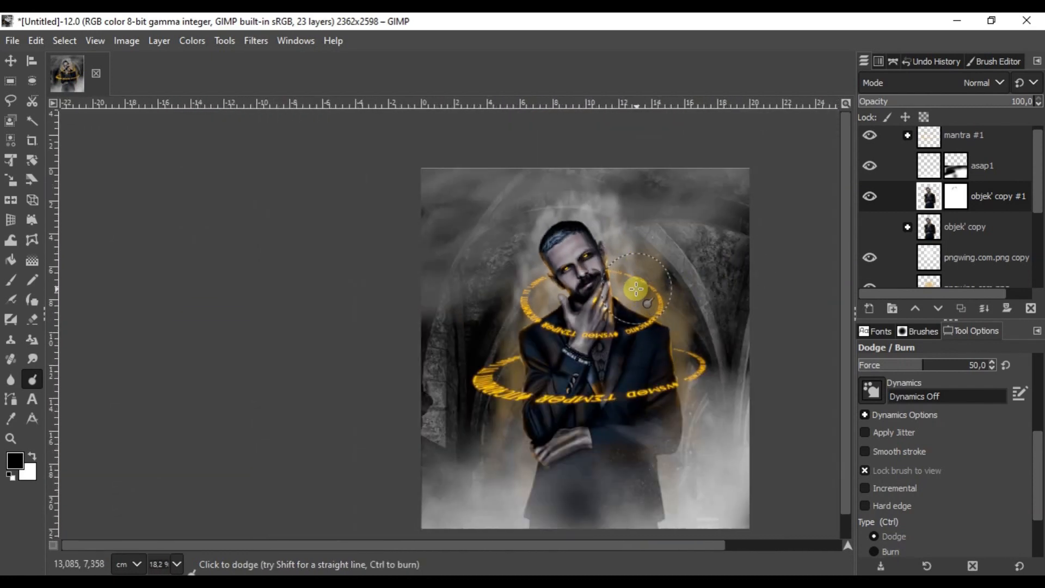
scroll(625, 545, "right", 3)
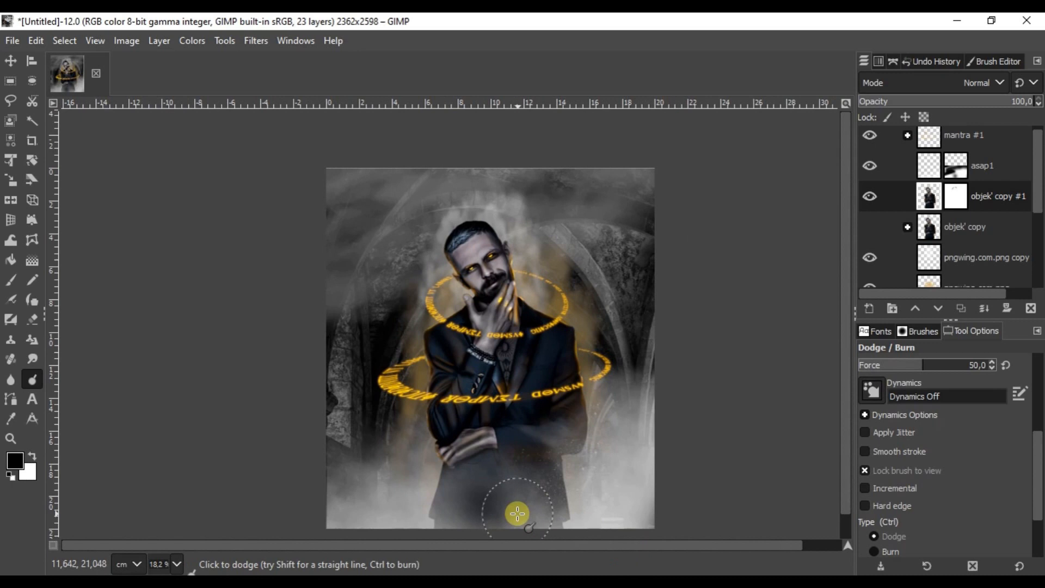
scroll(677, 316, "down", 1)
- Create a transparent layer named bokeh and place it above the collapsed mantra #1 group
key("m")
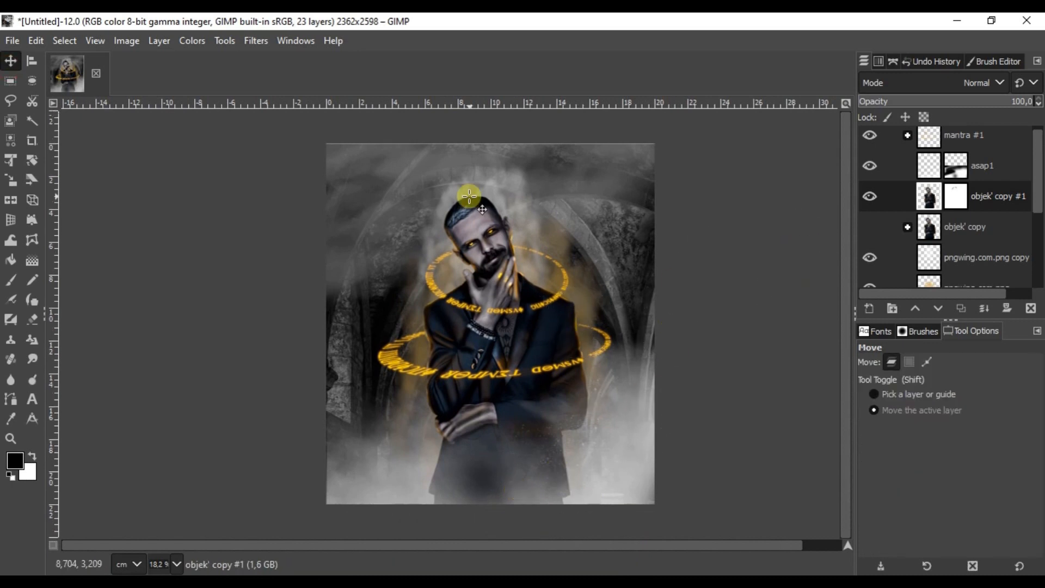
left_click(1003, 149)
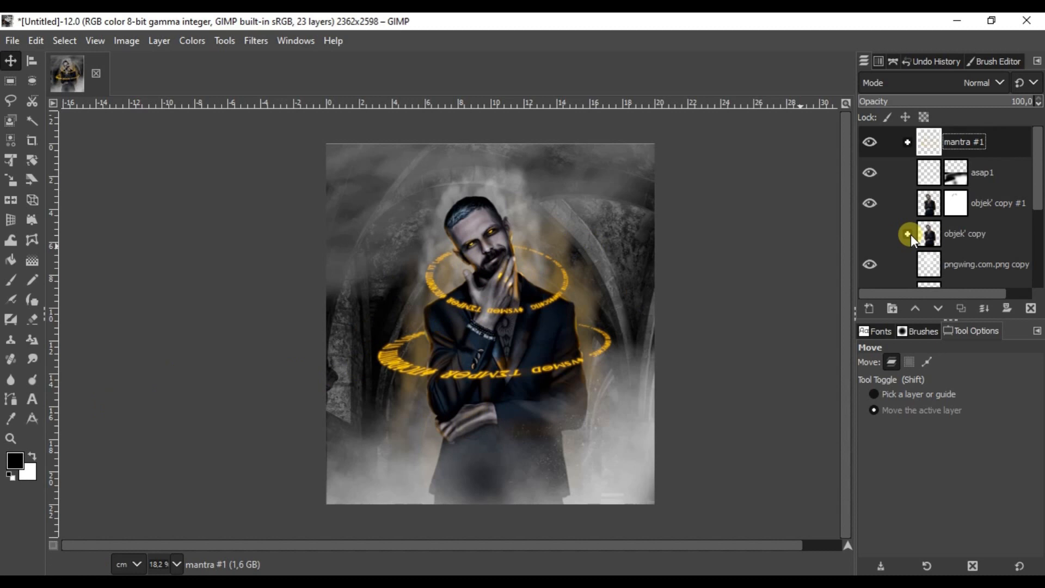
key("shift+ctrl+n")
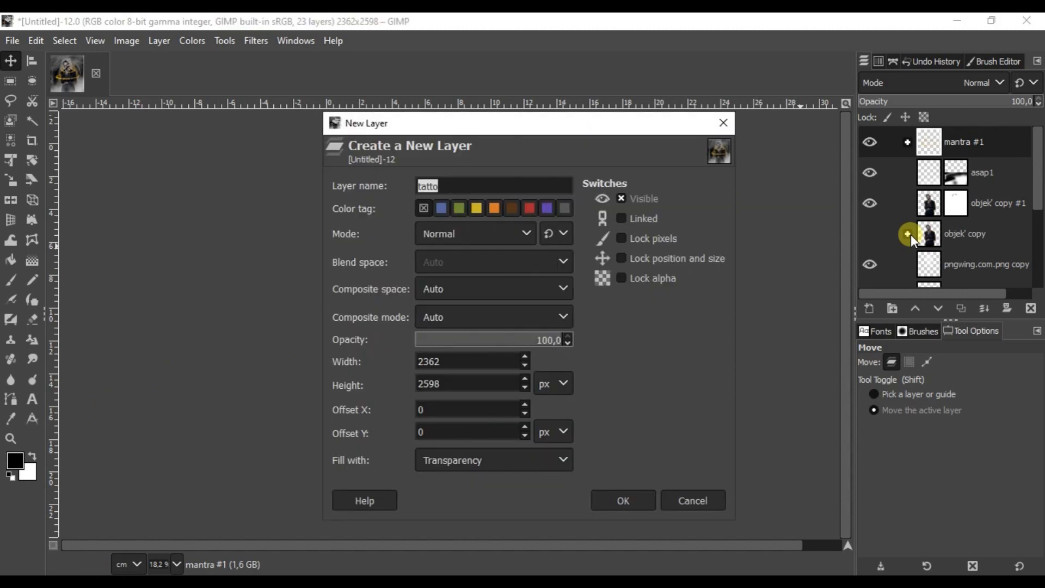
key("Return")
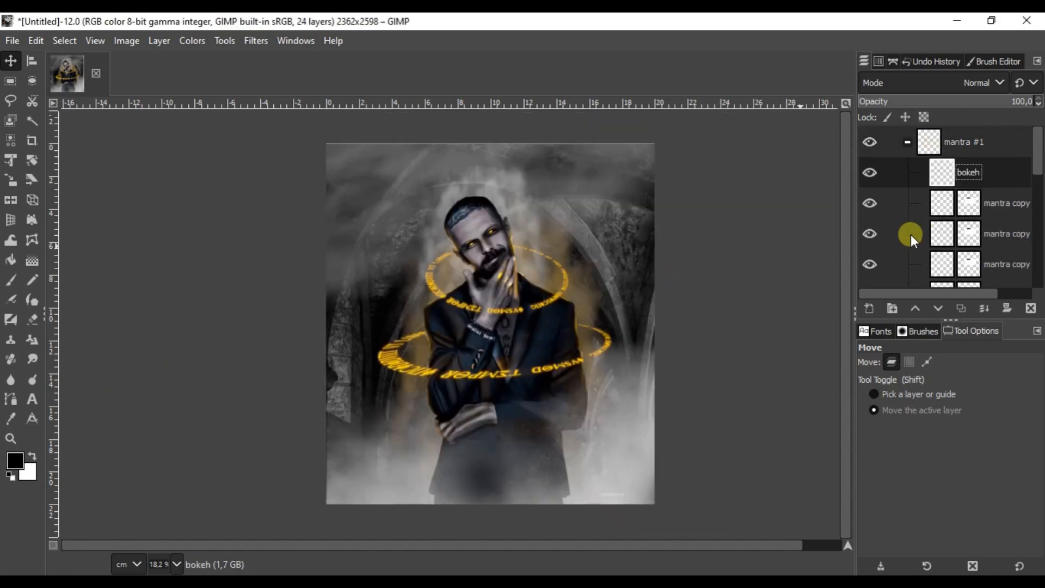
left_click_drag(1005, 185, 991, 139)
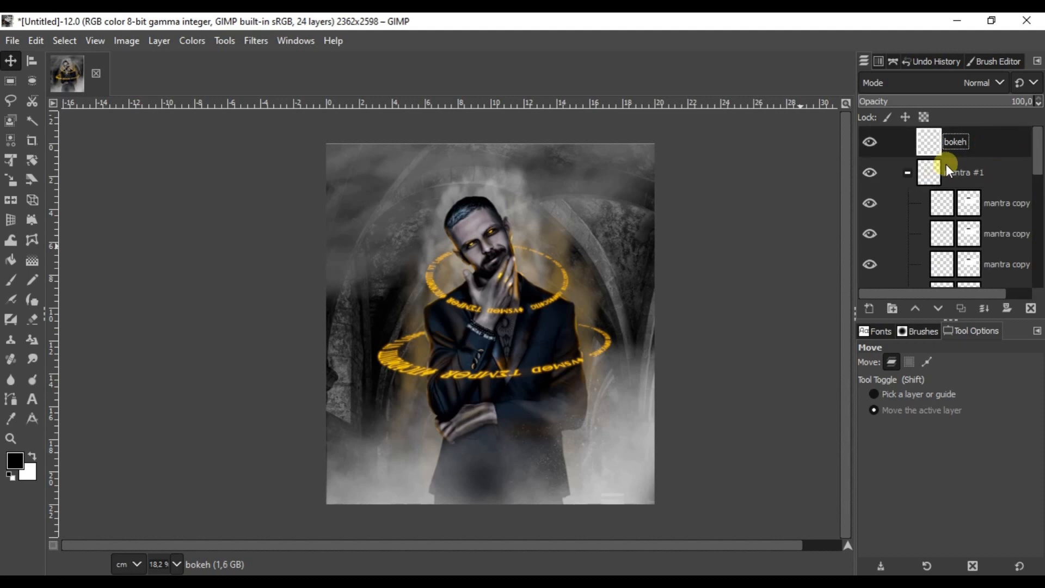
left_click(907, 173)
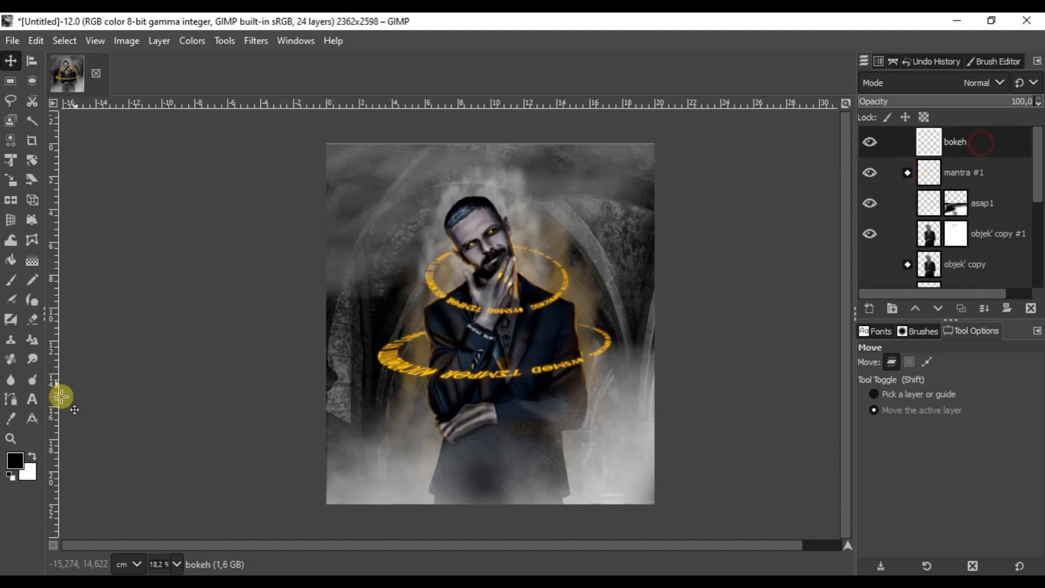
- Set up the MyPaint Brush with charcoal 04 at radius 3.95 and sample orange from the artwork's glow as the foreground colour
left_click(12, 322)
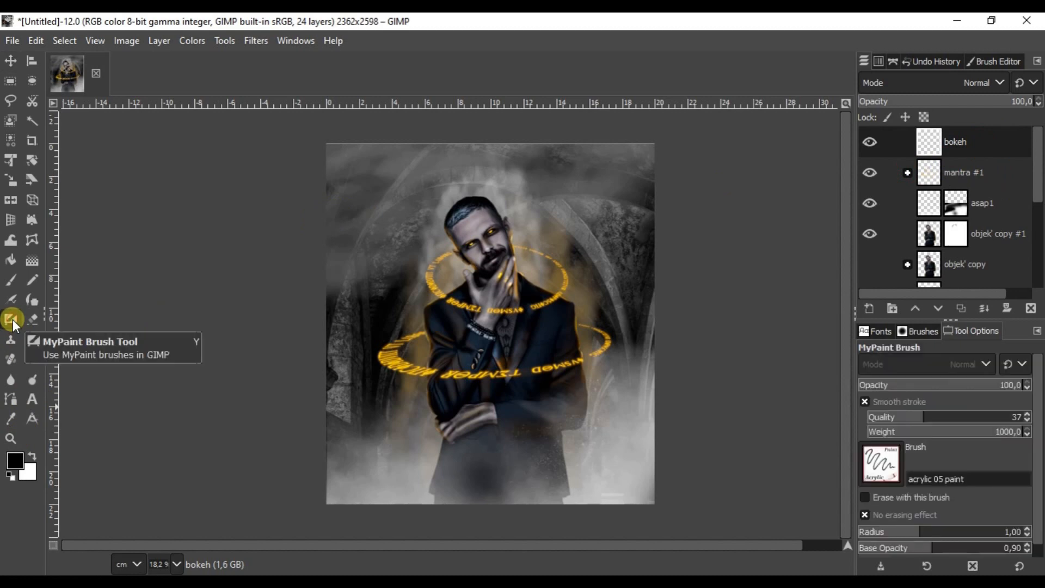
left_click(880, 469)
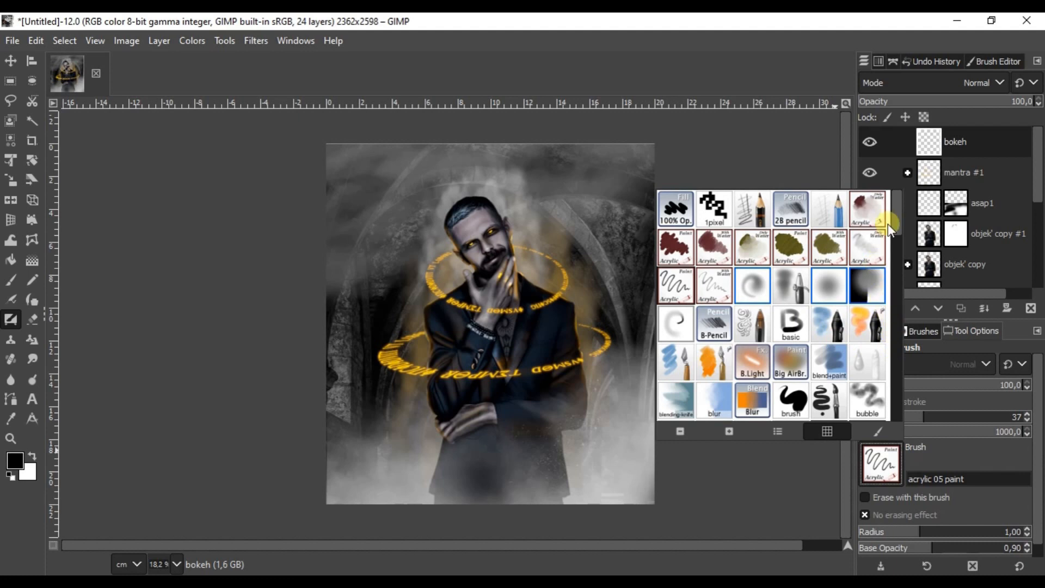
scroll(779, 347, "down", 4)
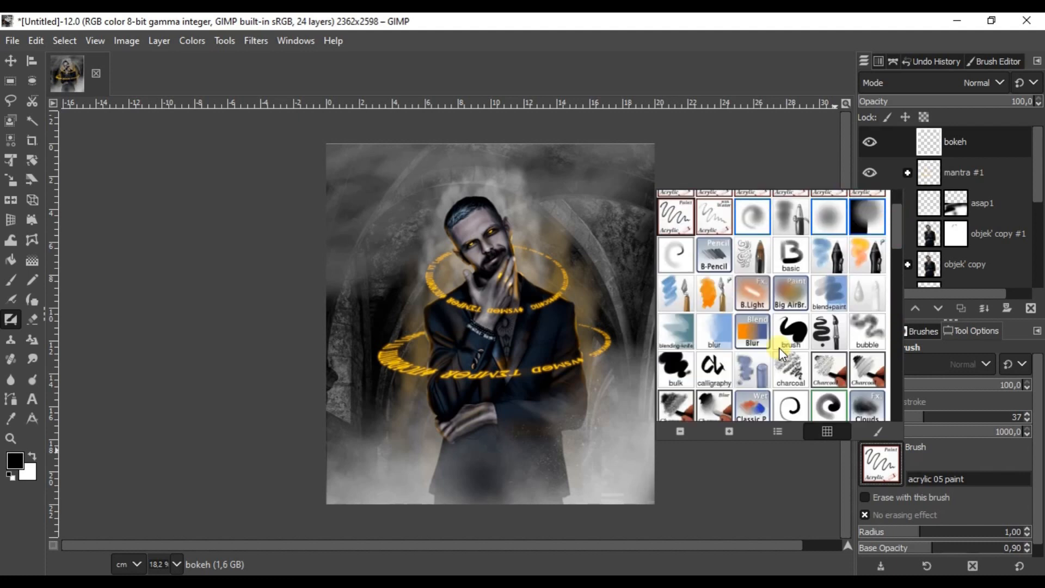
left_click(671, 341)
scroll(662, 236, "up", 5)
left_click(975, 531)
left_click(591, 240, "ctrl")
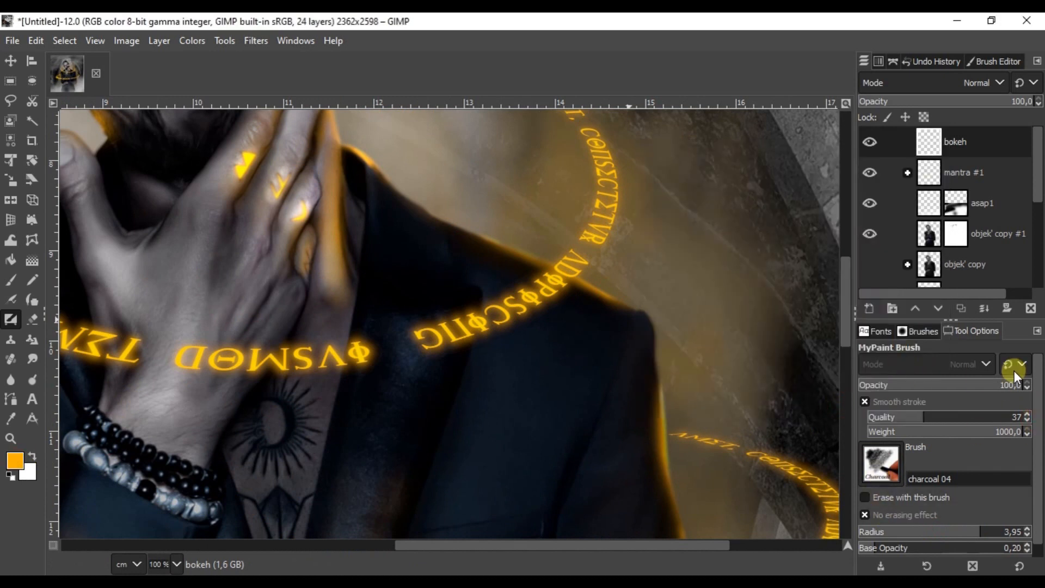
- Try scattering large orange bokeh dots over the image with the coarse bulk 2 brush at radius 4.33 and base opacity 1.88
left_click(881, 463)
scroll(898, 247, "down", 3)
left_click(753, 309)
scroll(630, 213, "down", 5)
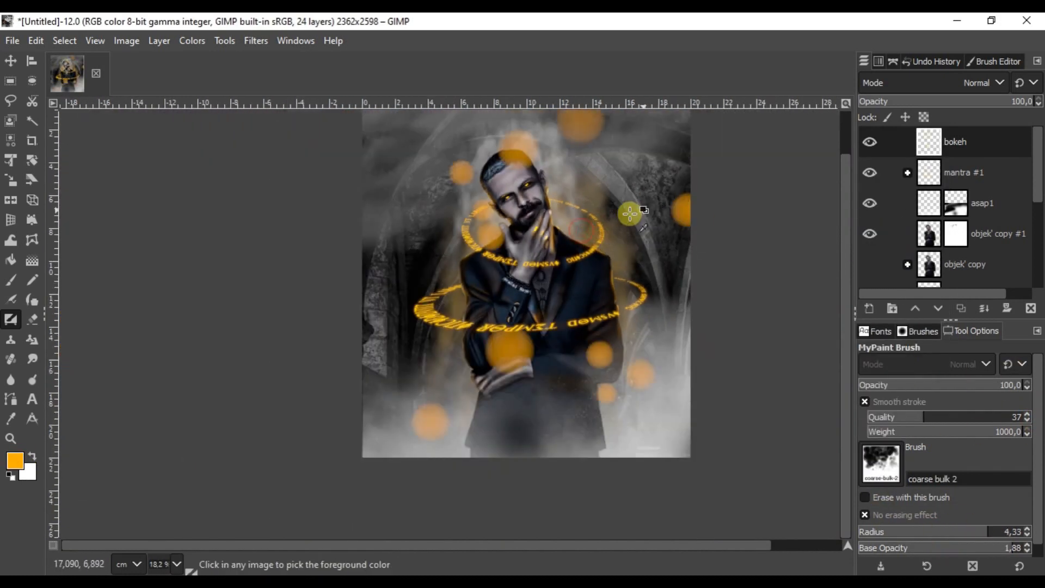
scroll(630, 214, "up", 7)
scroll(638, 256, "down", 5)
- Turn off stroke smoothing and switch the MyPaint Brush to coarse bulk 1
left_click(866, 402)
left_click(881, 436)
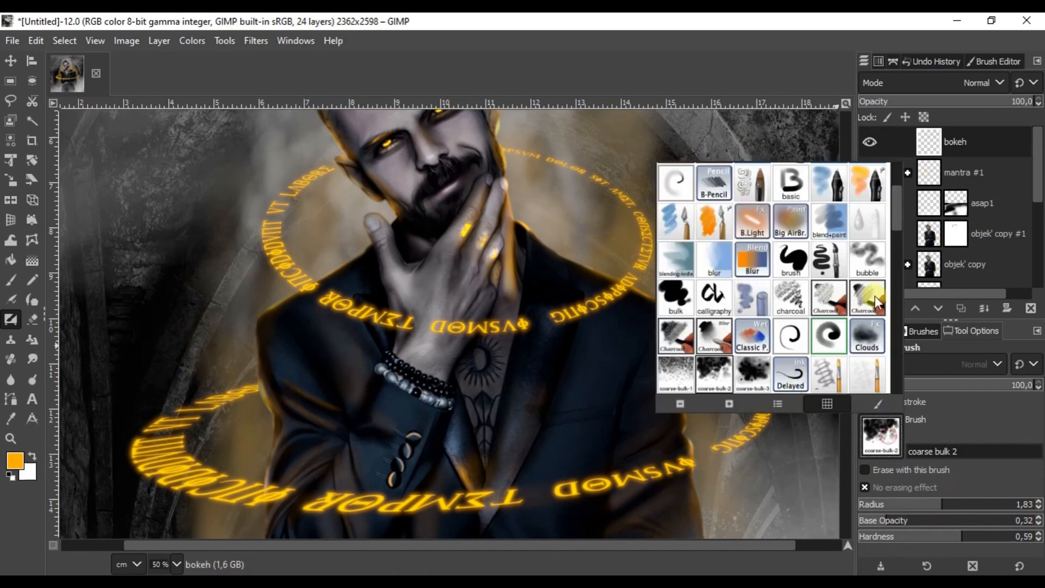
left_click(693, 377)
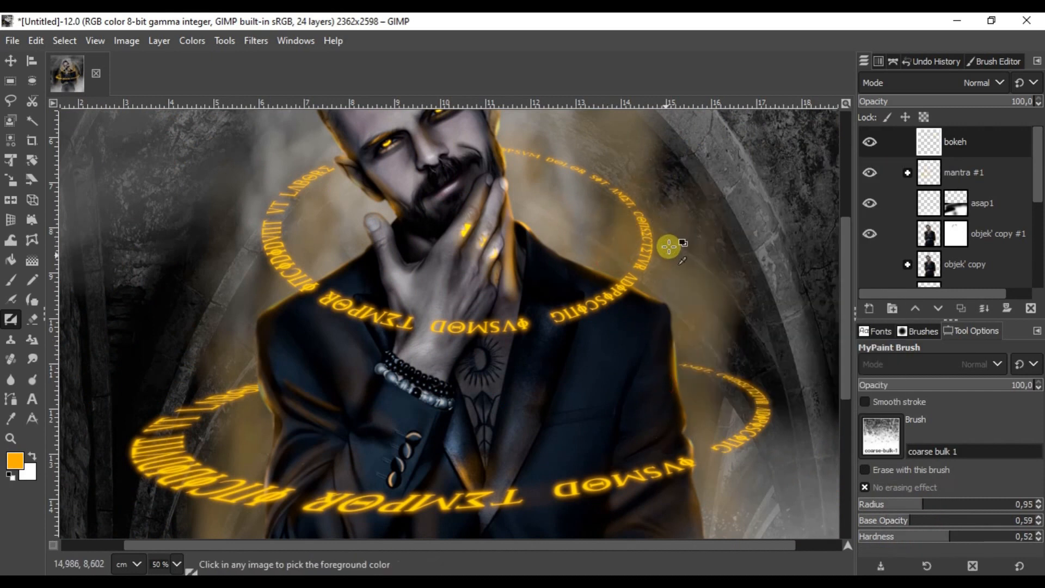
- Set the coarse bulk 1 brush to base opacity 0.77, hardness 0.59 and radius 2.21
left_click(881, 437)
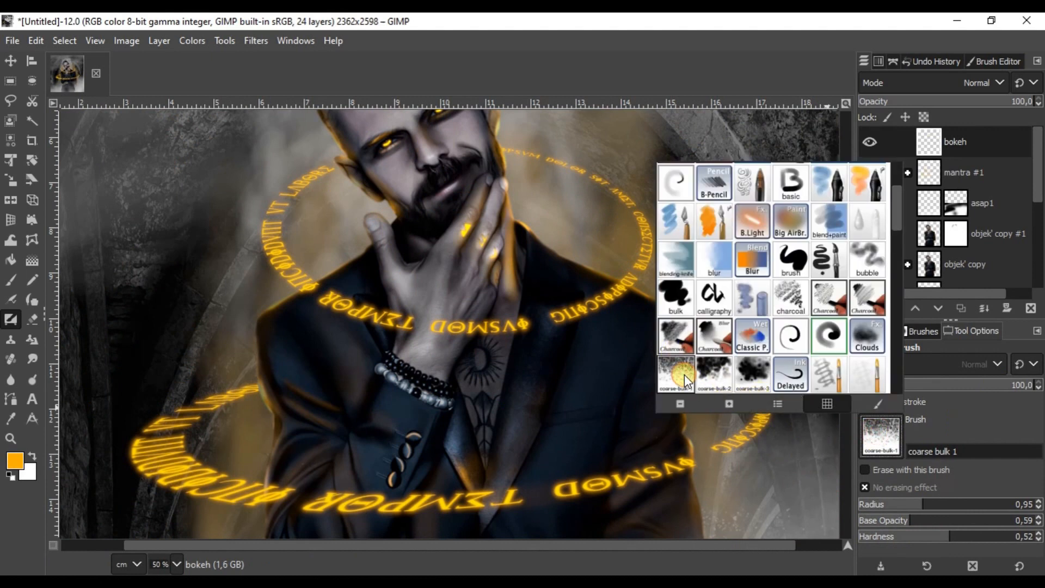
left_click(873, 434)
left_click(874, 434)
left_click(884, 433)
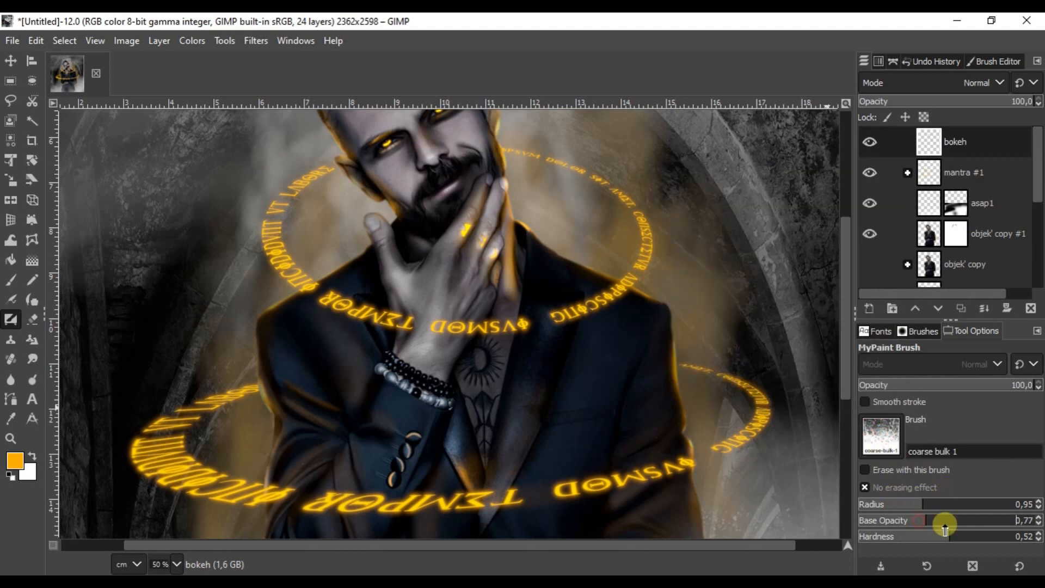
left_click_drag(948, 537, 962, 538)
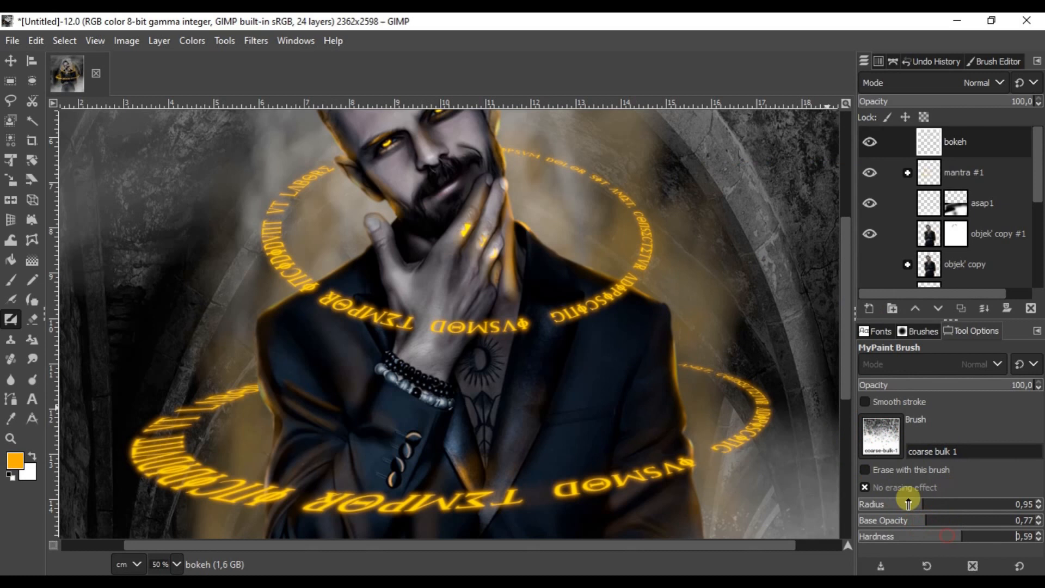
left_click(951, 504)
- Scatter orange bokeh dots around both glowing text rings on the bokeh layer, undoing the excess strokes beside the sleeve at the lower ring
mouse_move(667, 294)
left_mouse_down()
mouse_move(602, 263)
mouse_move(615, 245)
left_mouse_up()
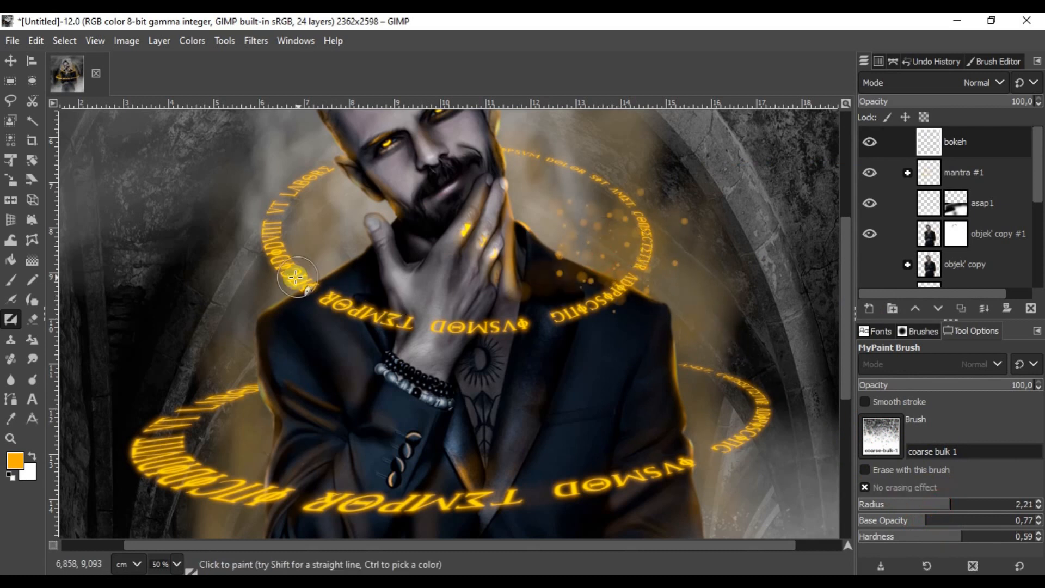
left_click_drag(296, 278, 257, 263)
scroll(365, 272, "down", 5)
scroll(365, 272, "left", 2)
left_click_drag(355, 348, 287, 415)
mouse_move(354, 361)
left_mouse_down()
mouse_move(347, 337)
mouse_move(327, 355)
left_mouse_up()
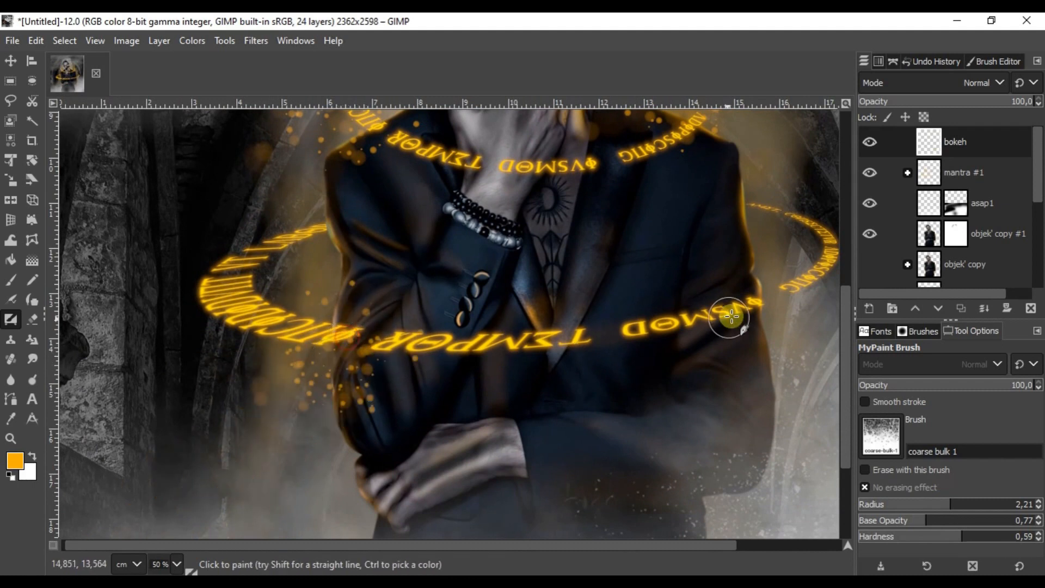
key("ctrl+z")
key("ctrl+z")
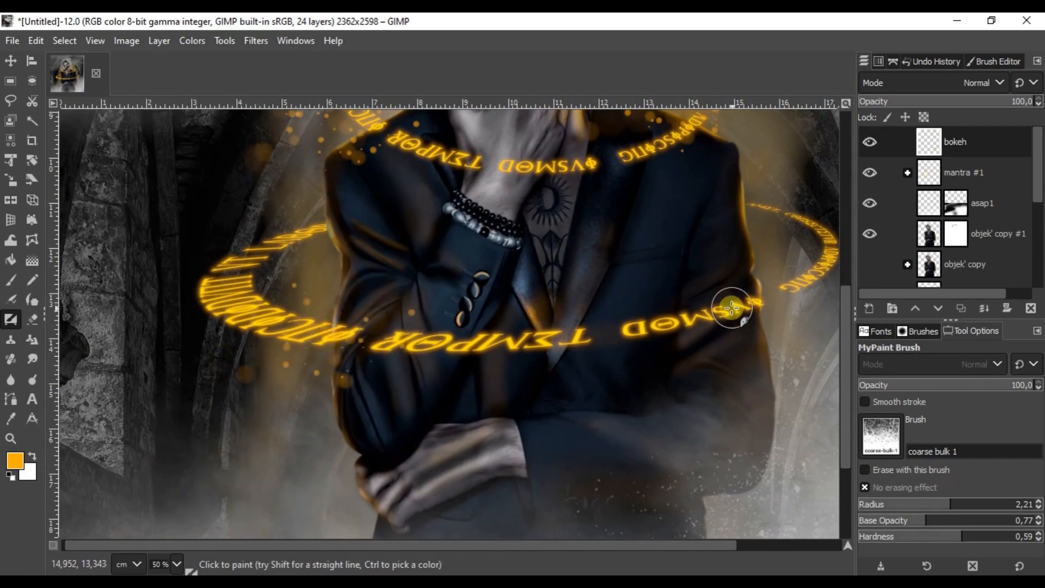
scroll(731, 308, "down", 2)
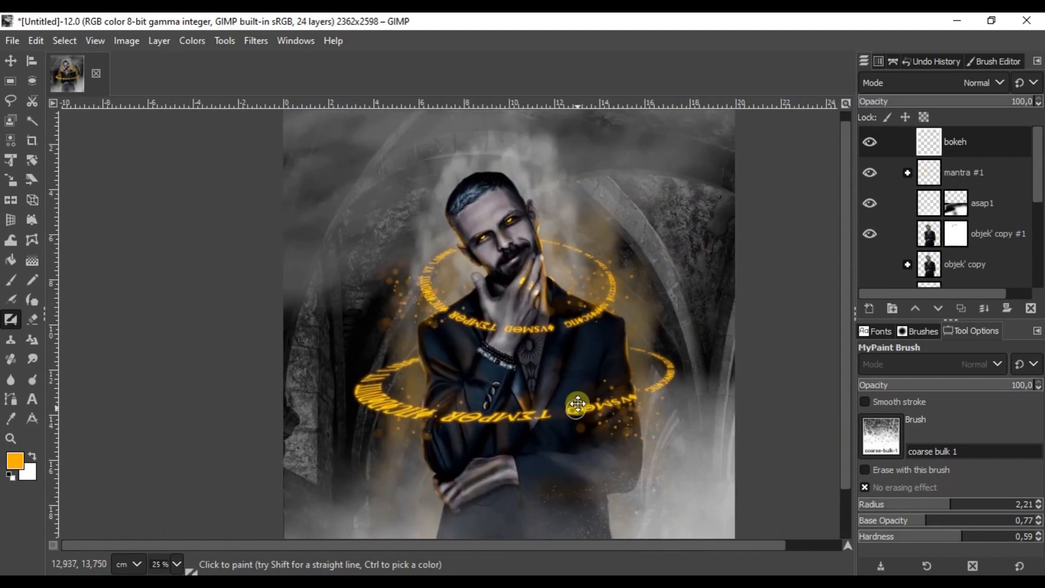
- Swap the foreground colour to white and scatter white bokeh particles above the man's head and around both text rings
key("space")
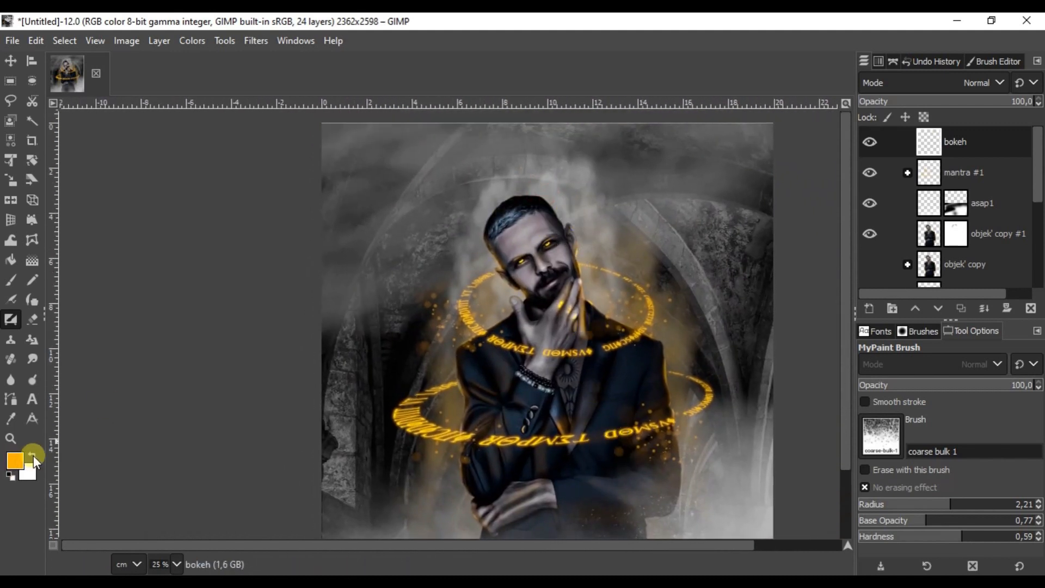
key("x")
mouse_move(537, 193)
left_mouse_down()
mouse_move(558, 218)
mouse_move(566, 196)
mouse_move(554, 190)
left_mouse_up()
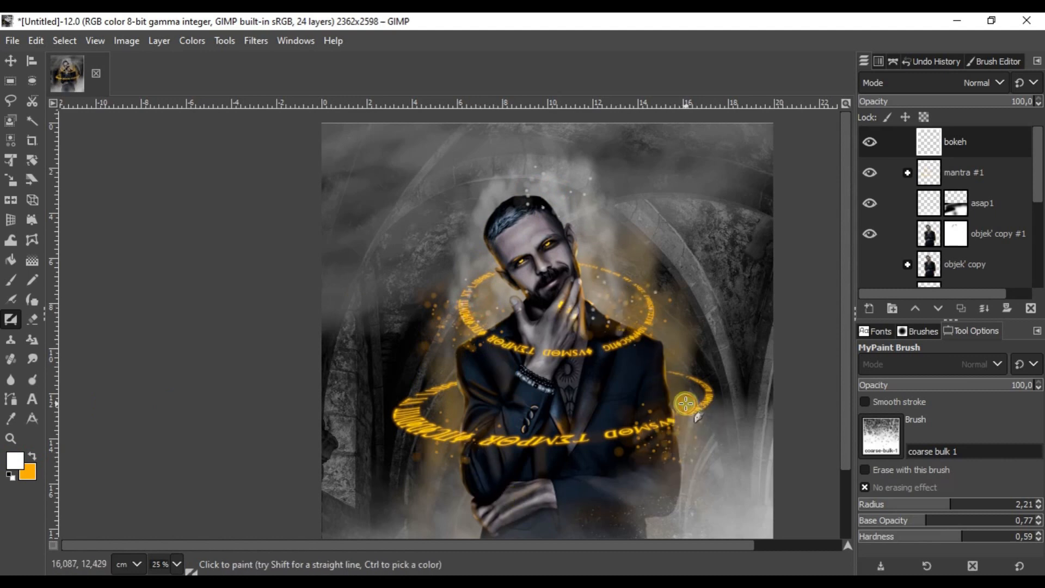
scroll(688, 402, "up", 1)
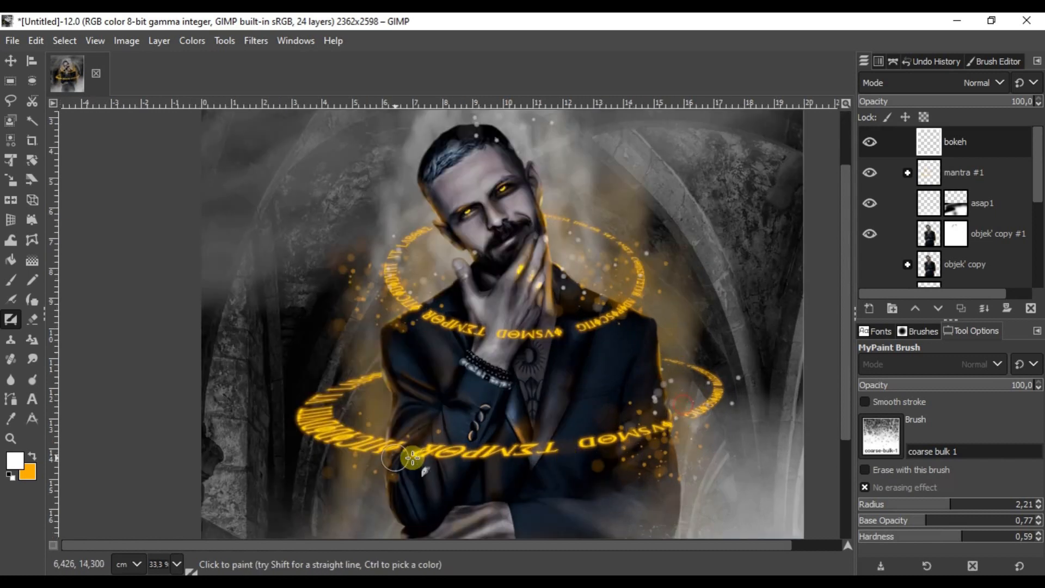
scroll(478, 402, "down", 1)
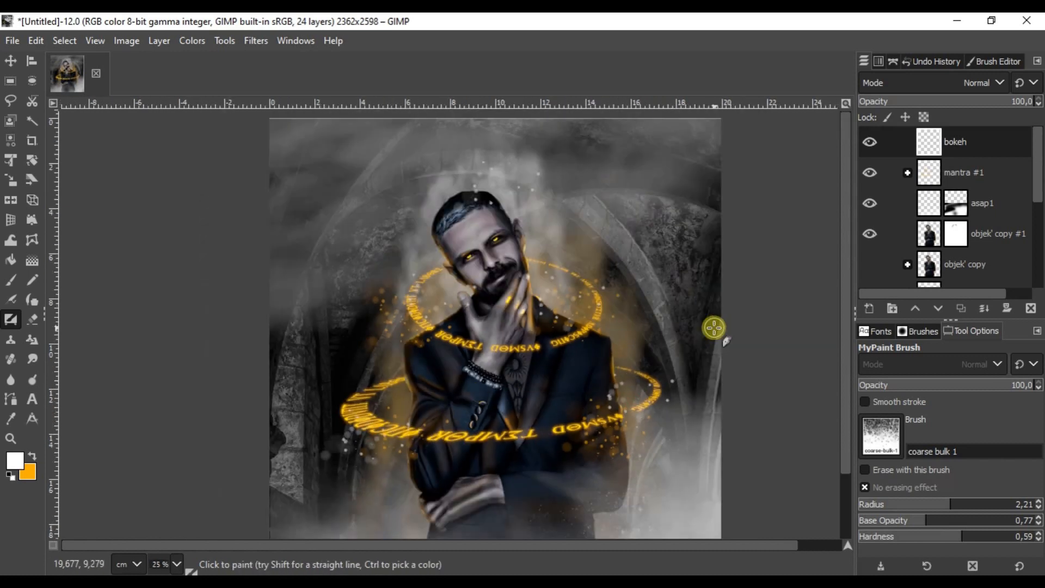
scroll(714, 328, "down", 1)
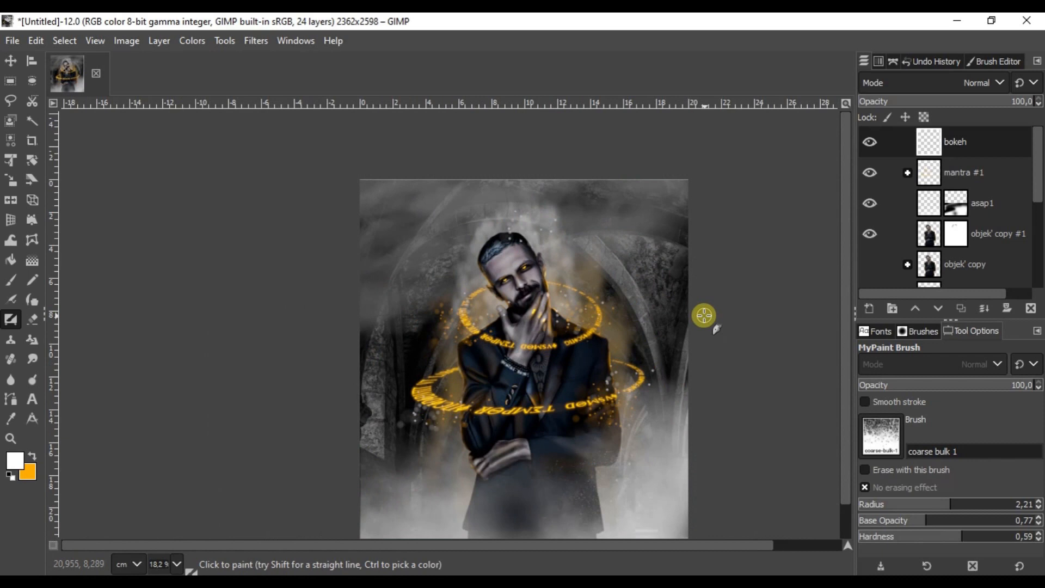
scroll(544, 283, "up", 5)
scroll(457, 267, "down", 5)
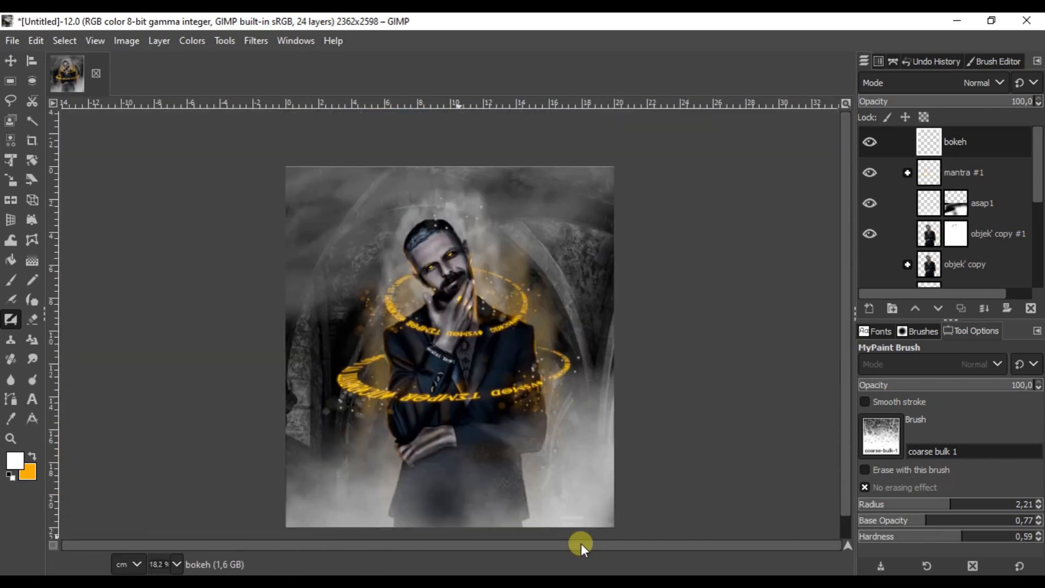